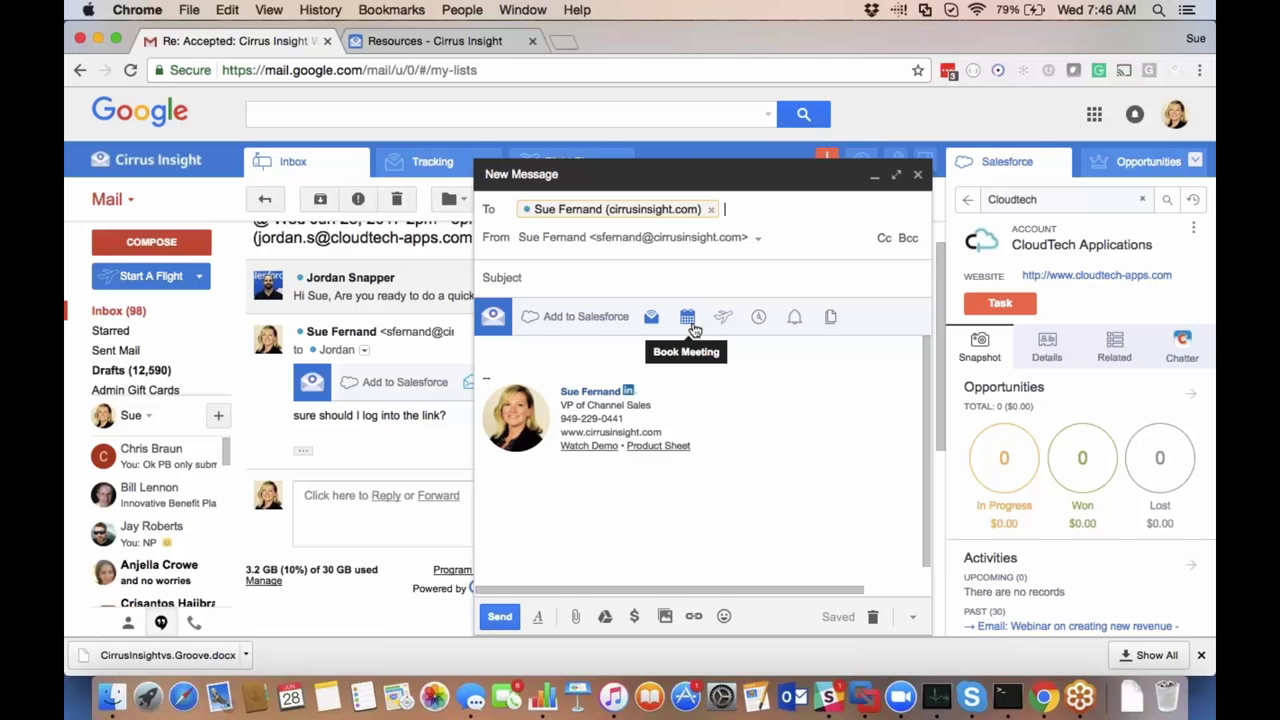
Open Book Meeting from the email draft and mark Thursday 06/29 as available at 6:15, 8:30, 9:30 and 10:30 am, 30 minutes each.
left_click(688, 318)
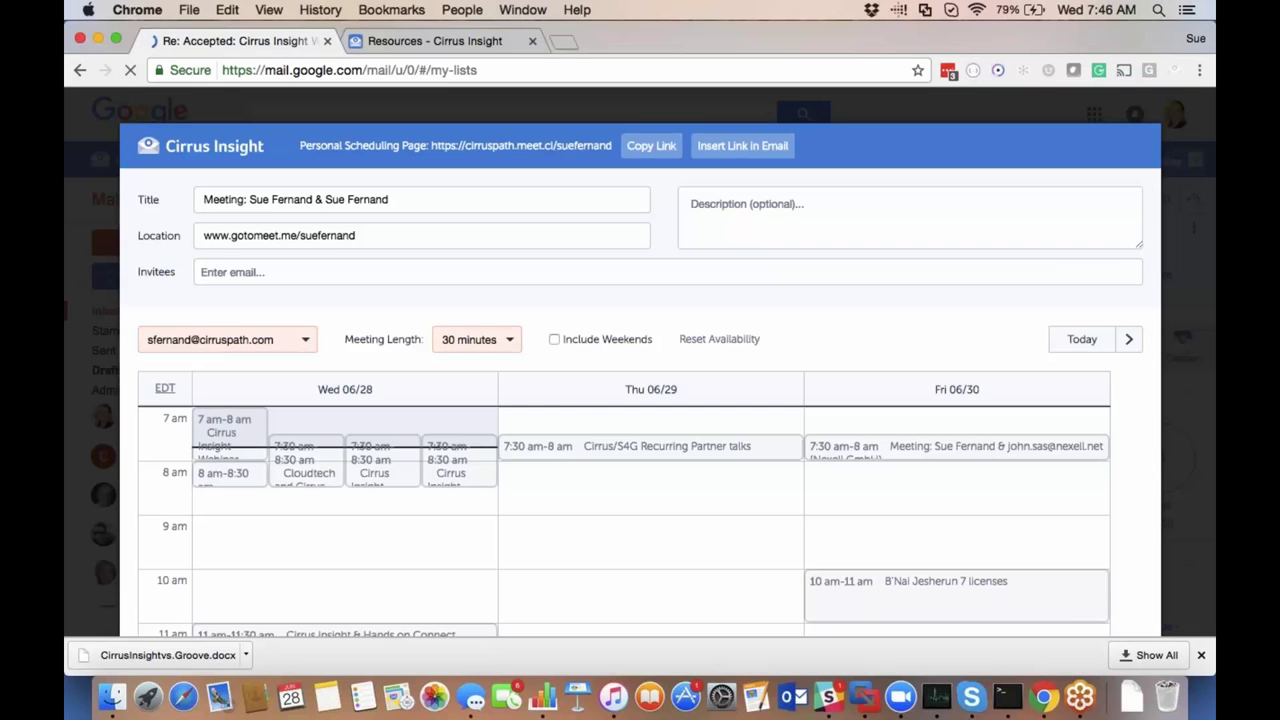
scroll(666, 498, "down", 5)
scroll(663, 497, "up", 3)
scroll(666, 498, "up", 2)
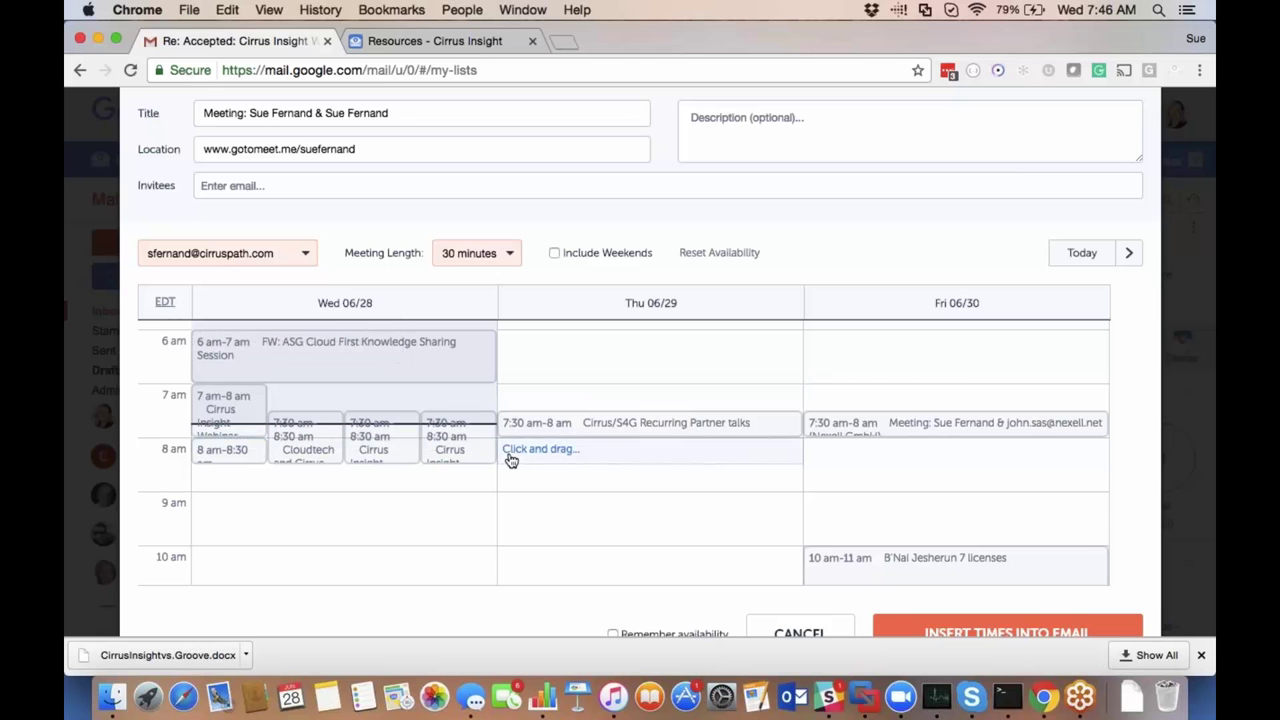
scroll(510, 460, "up", 1)
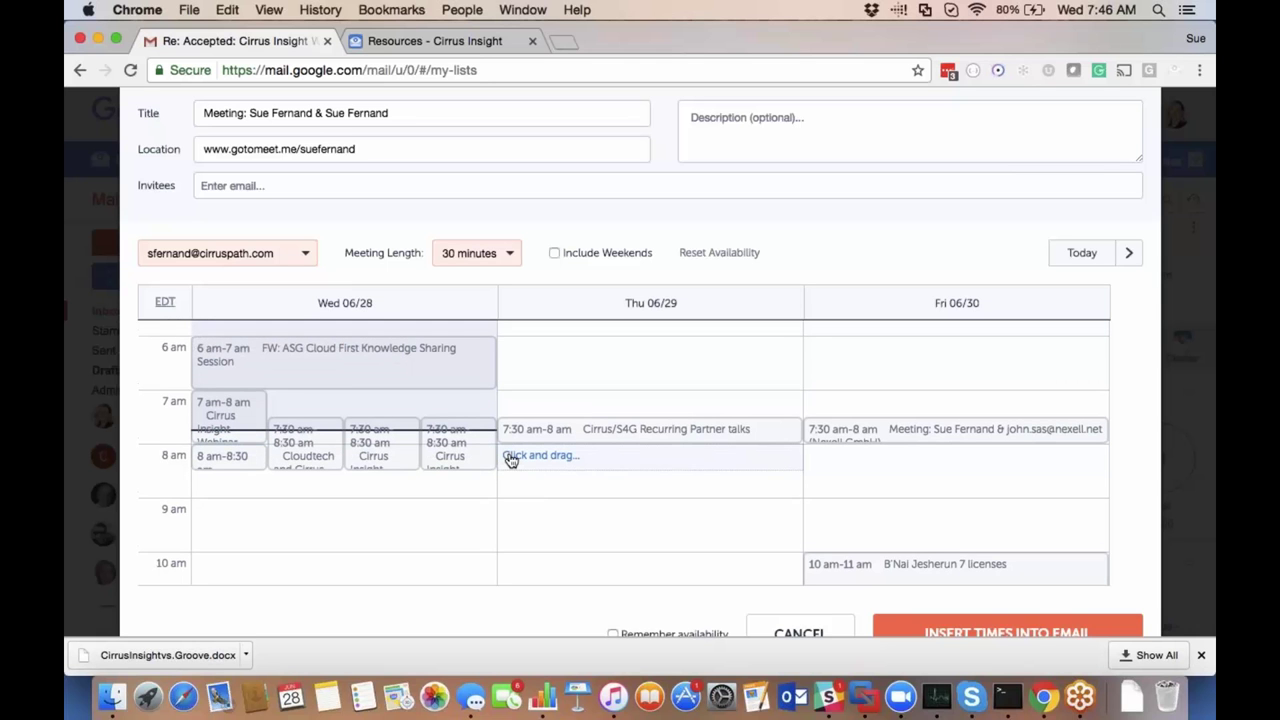
scroll(510, 460, "up", 3)
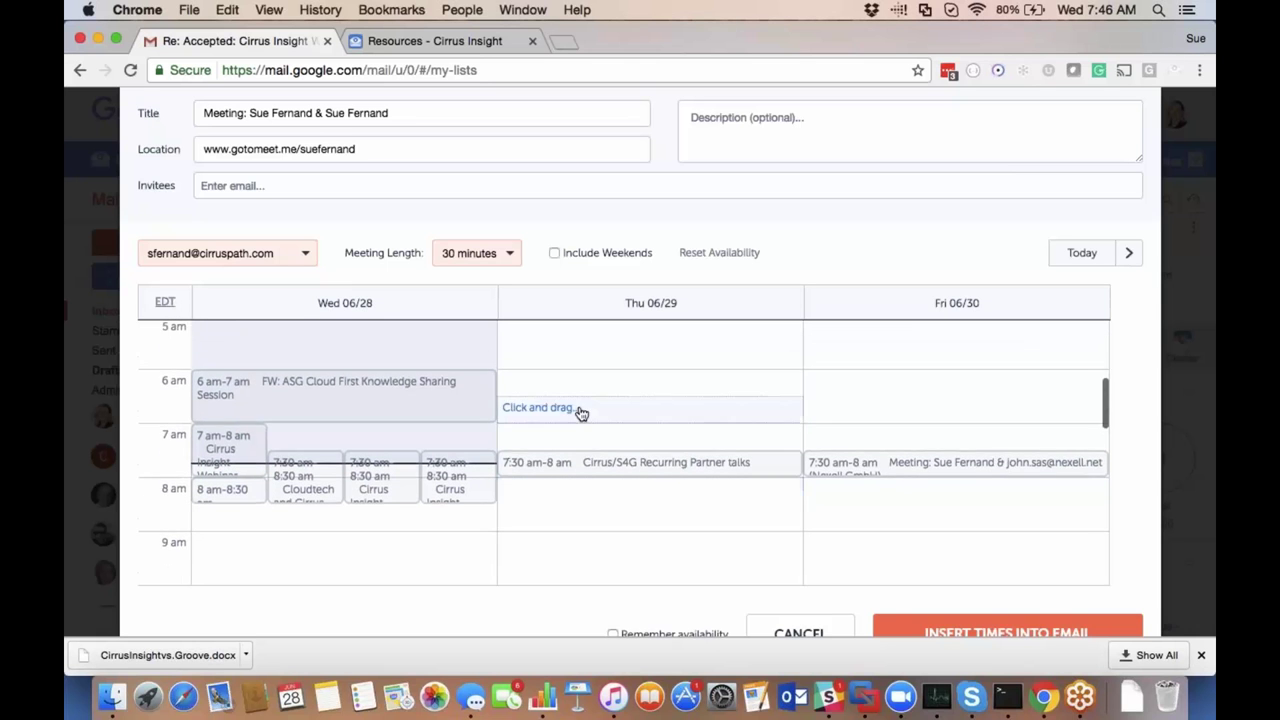
left_click(580, 396)
left_click(590, 516)
left_click(597, 572)
scroll(590, 570, "down", 3)
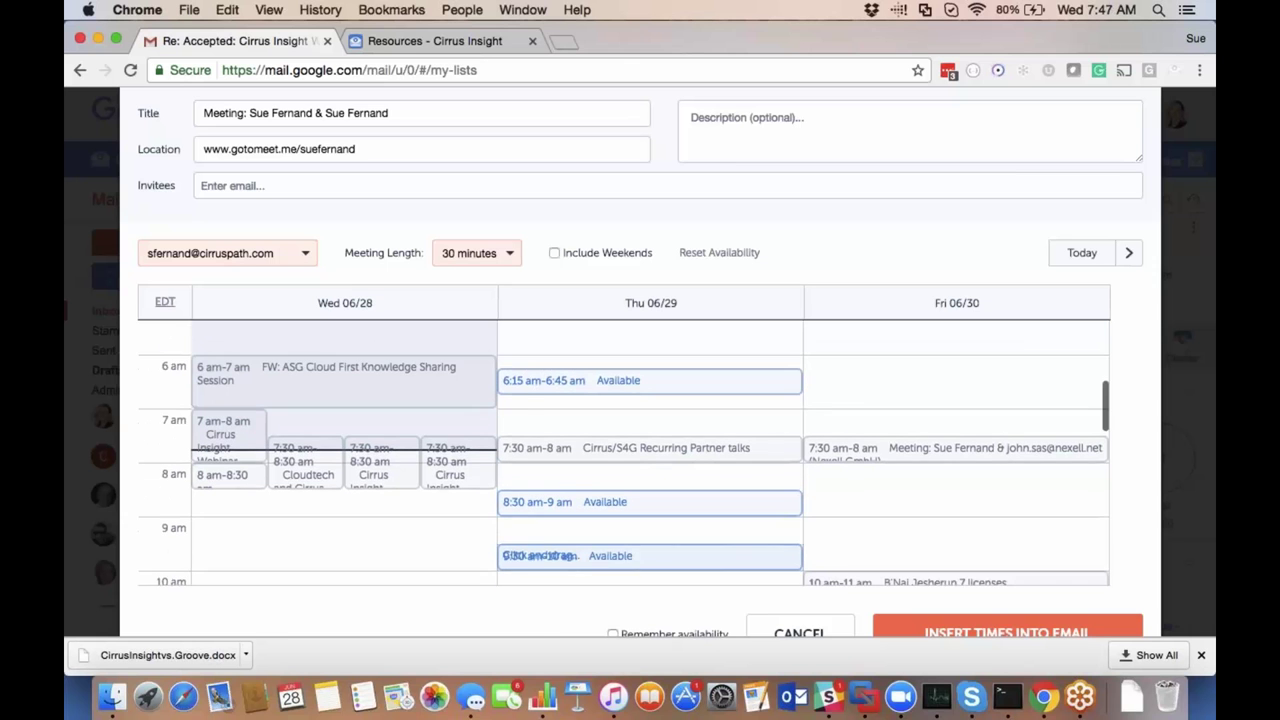
left_click(590, 565)
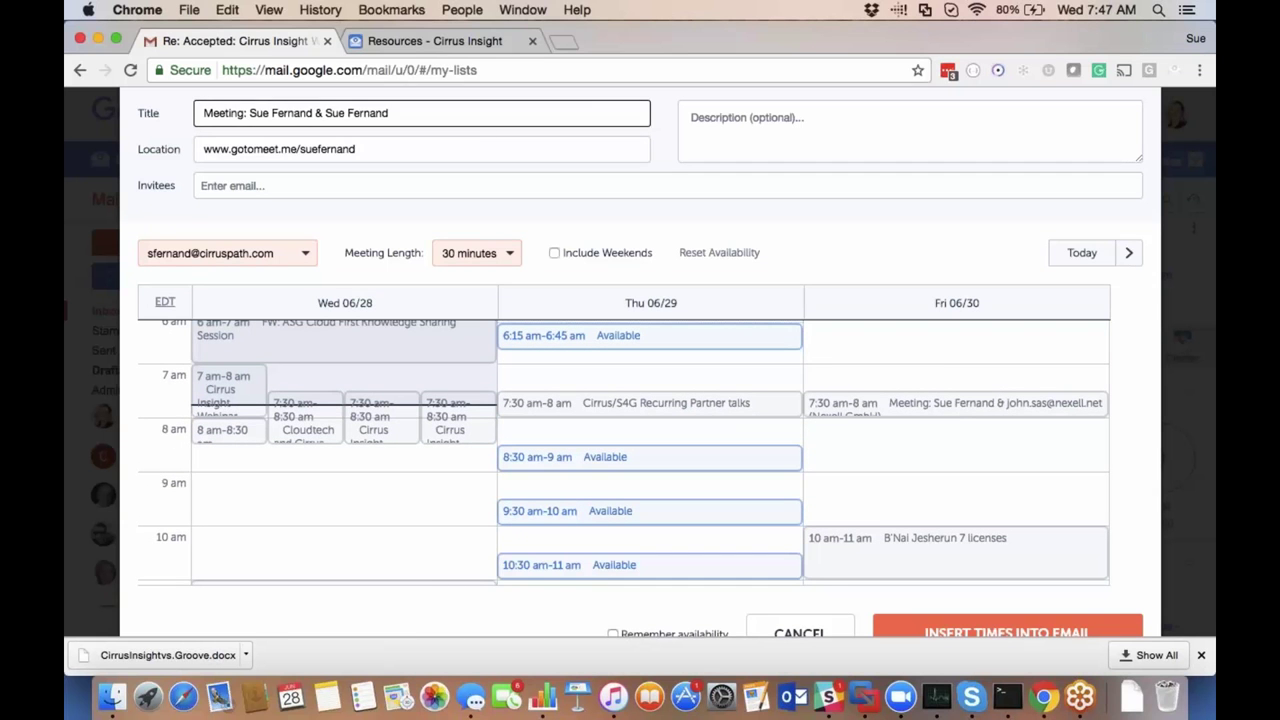
Check the meeting's title, location, invitees and calendar choices, and insert the selected times into the email.
left_click(707, 120)
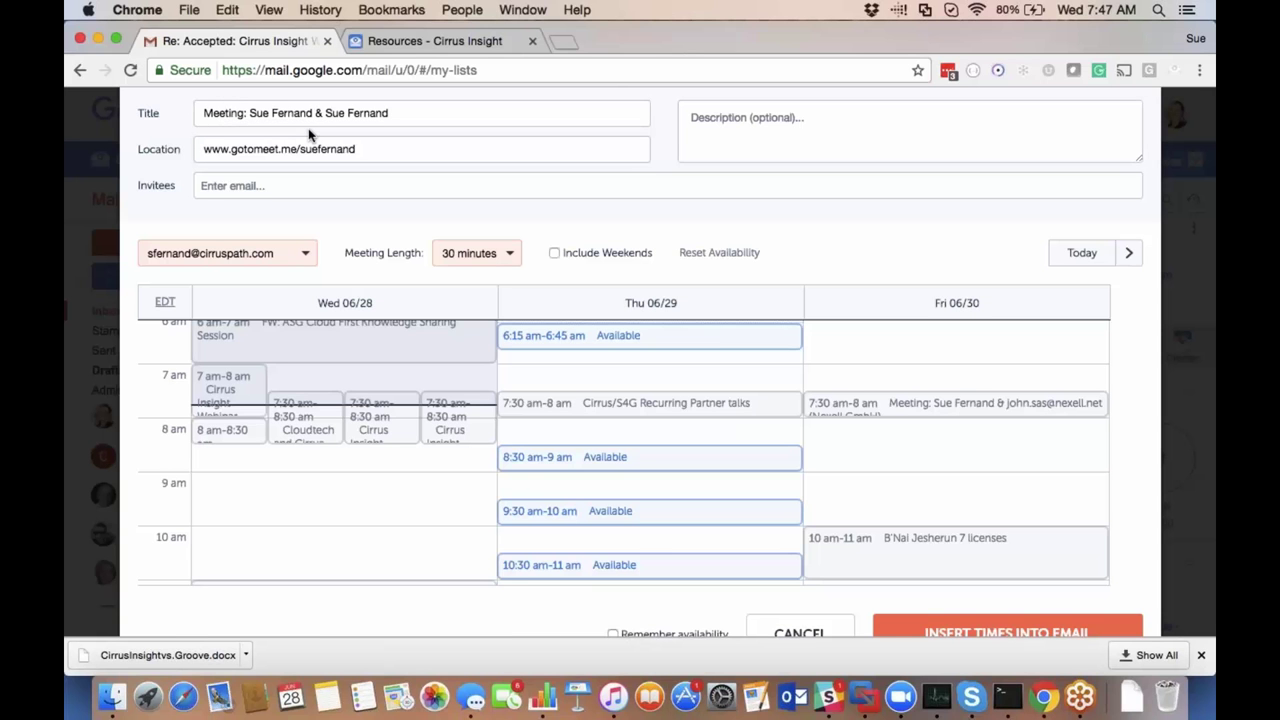
left_click(335, 148)
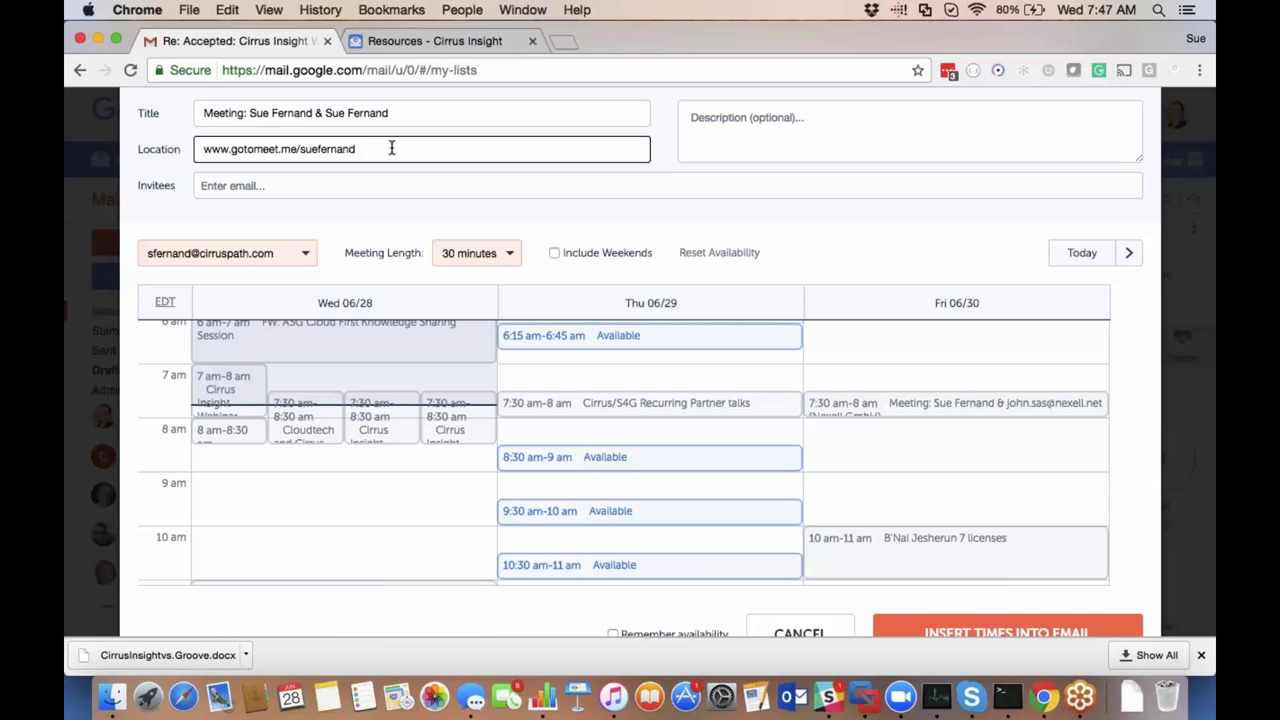
left_click(296, 184)
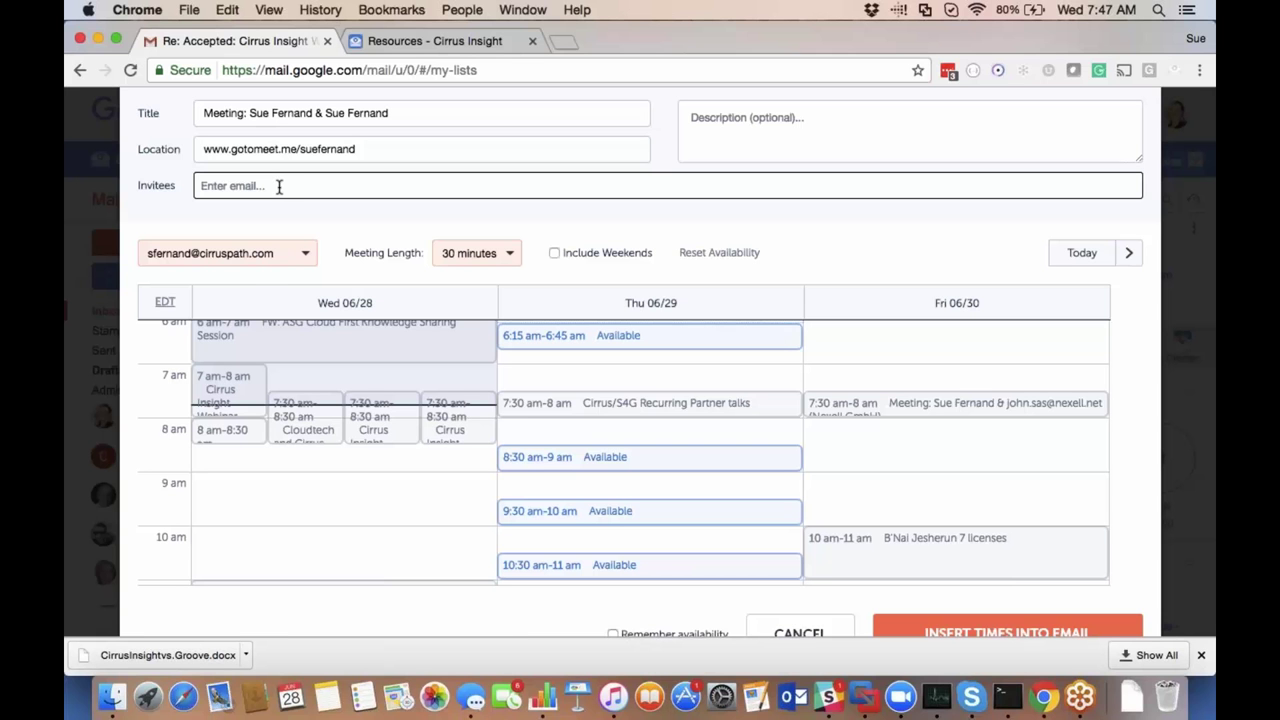
left_click(305, 254)
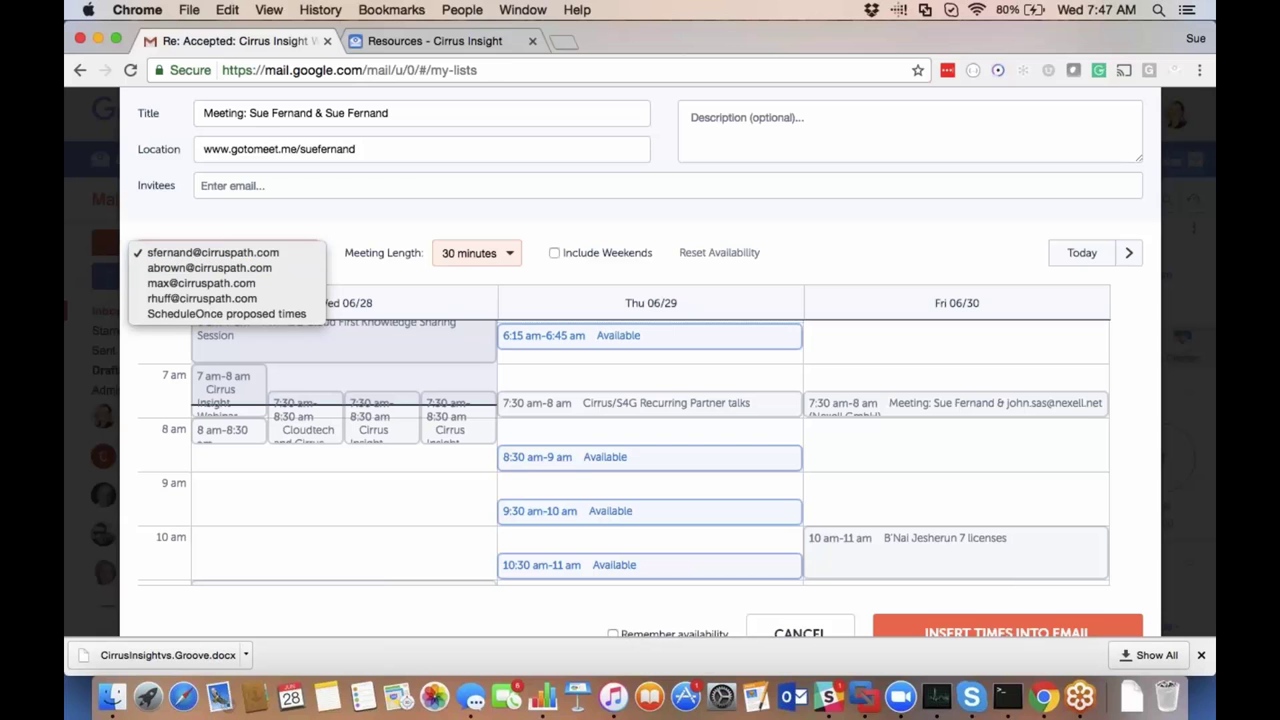
key("Escape")
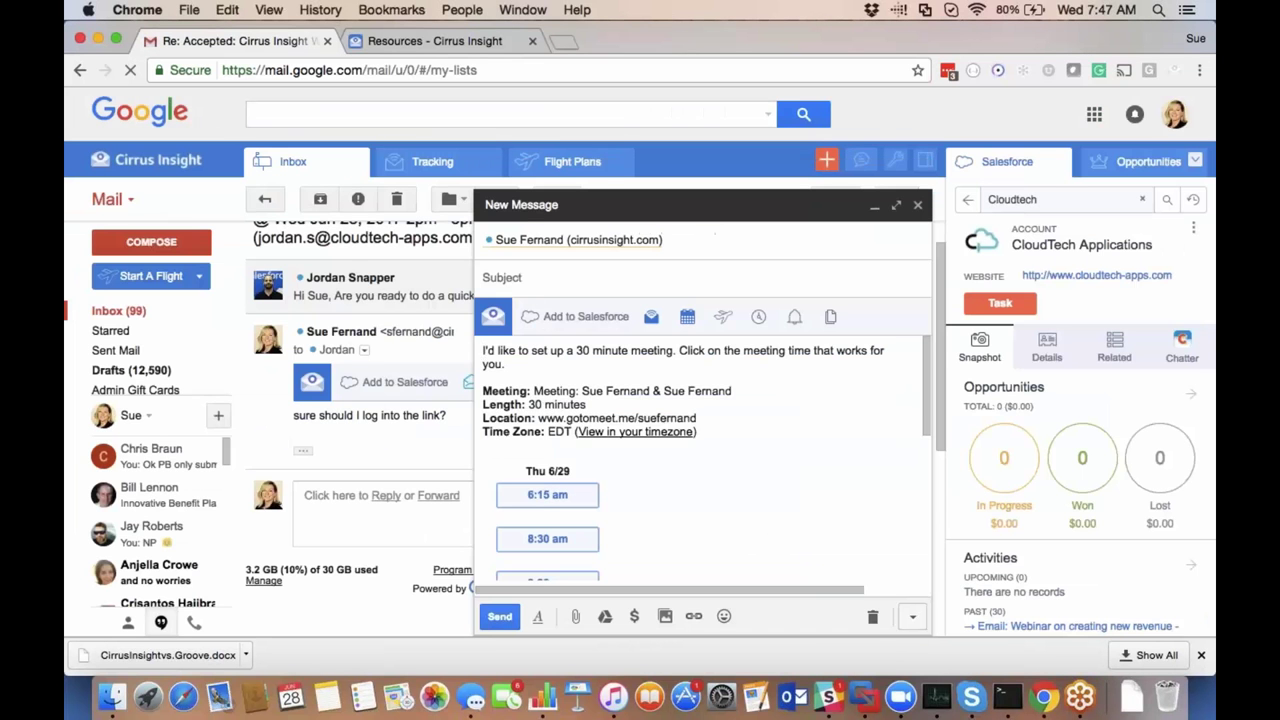
Review the inserted meeting details and the proposed Thursday time slots in the email draft.
scroll(722, 399, "down", 2)
scroll(722, 399, "down", 1)
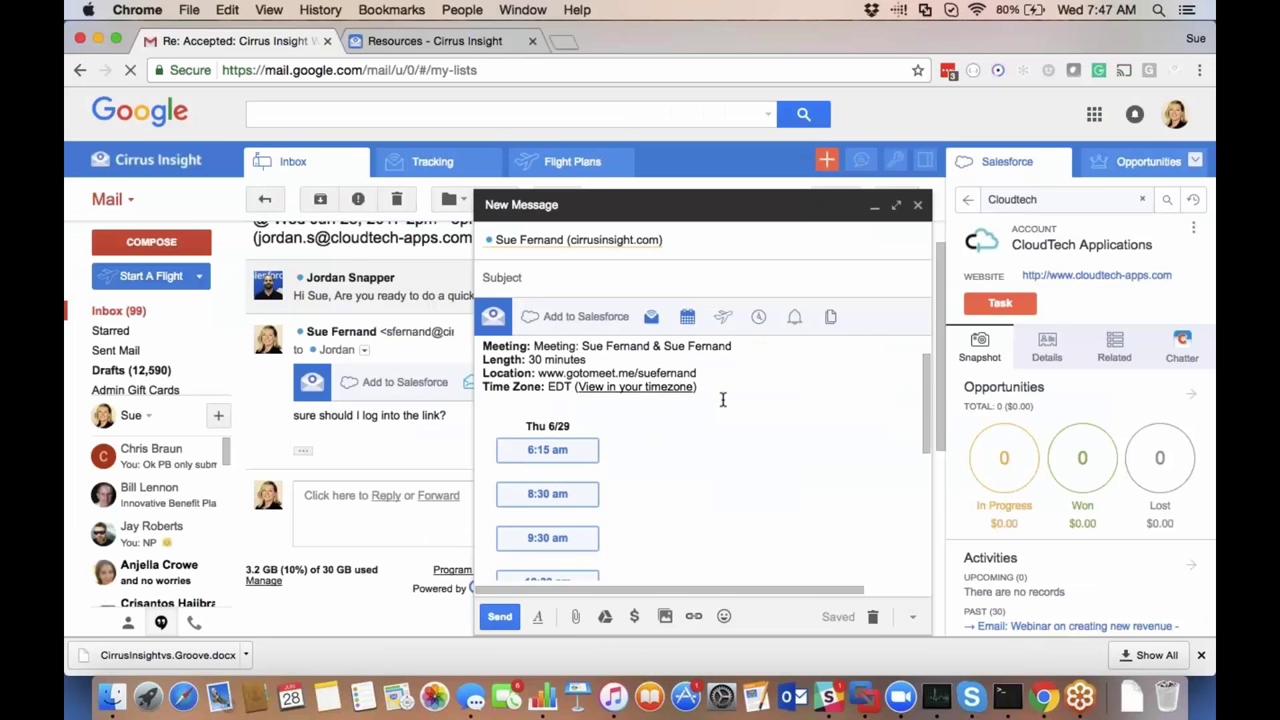
scroll(722, 399, "up", 3)
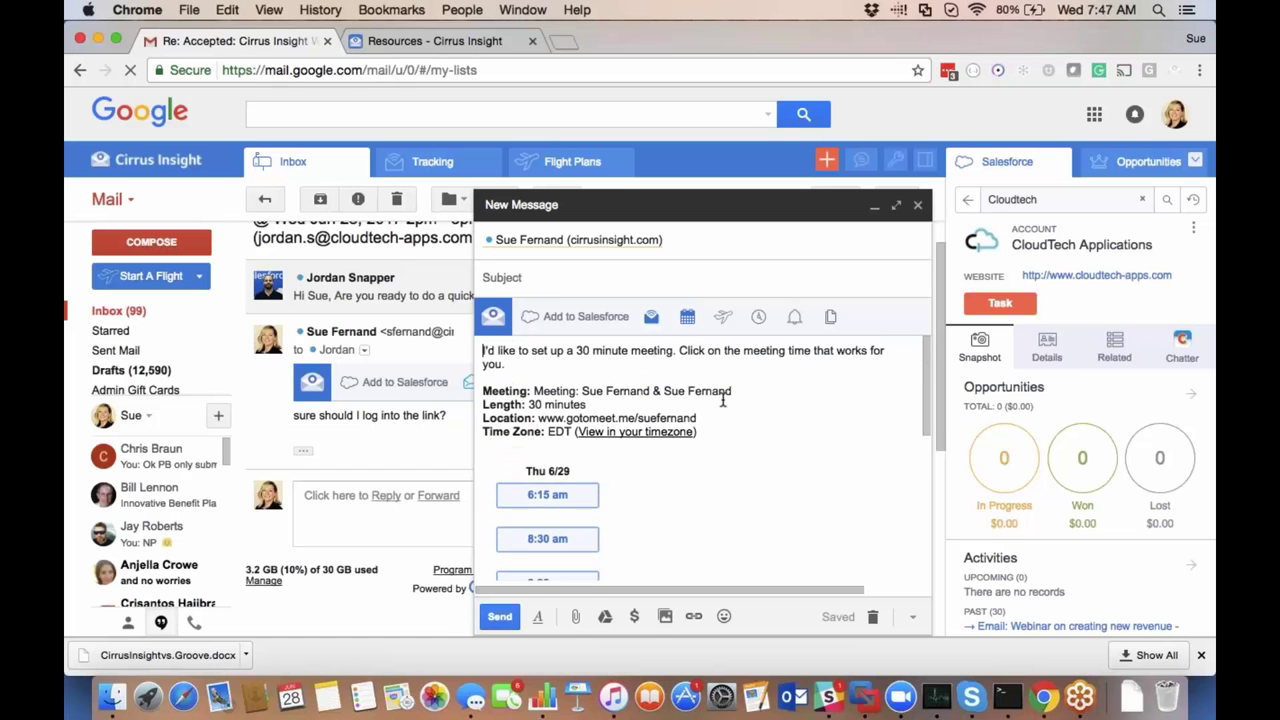
scroll(722, 399, "down", 1)
scroll(722, 399, "down", 1)
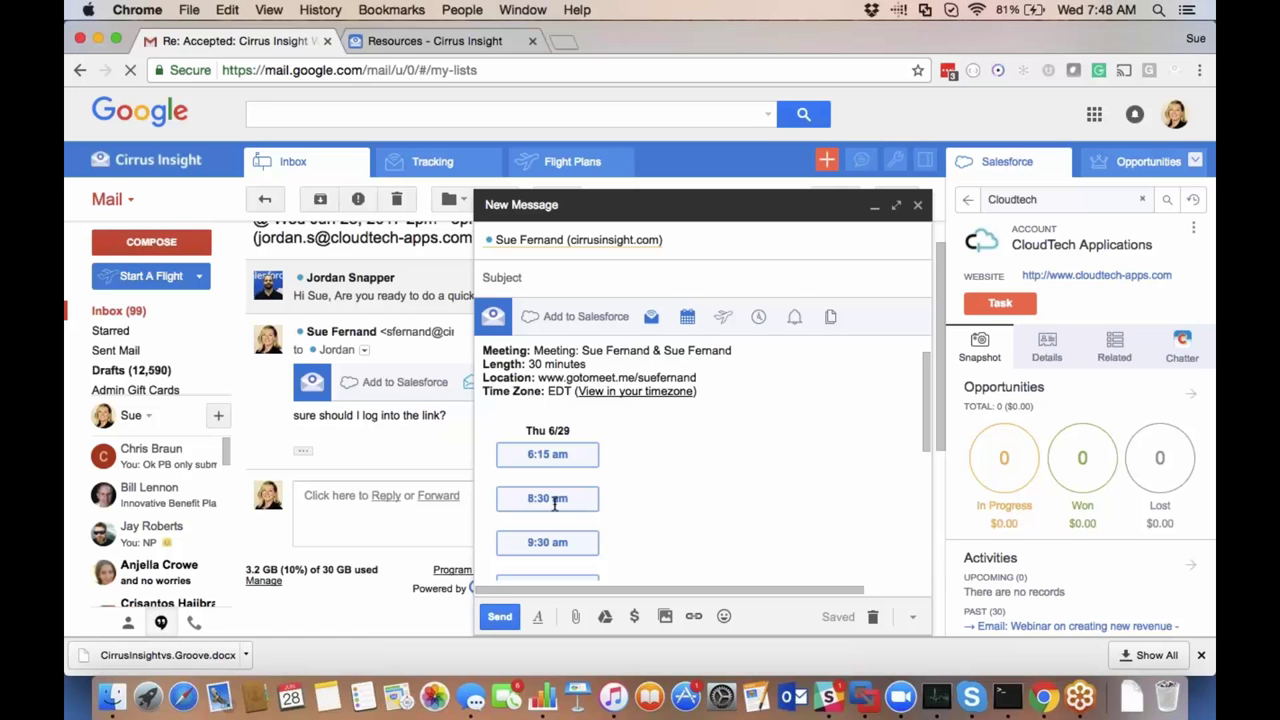
scroll(555, 503, "up", 1)
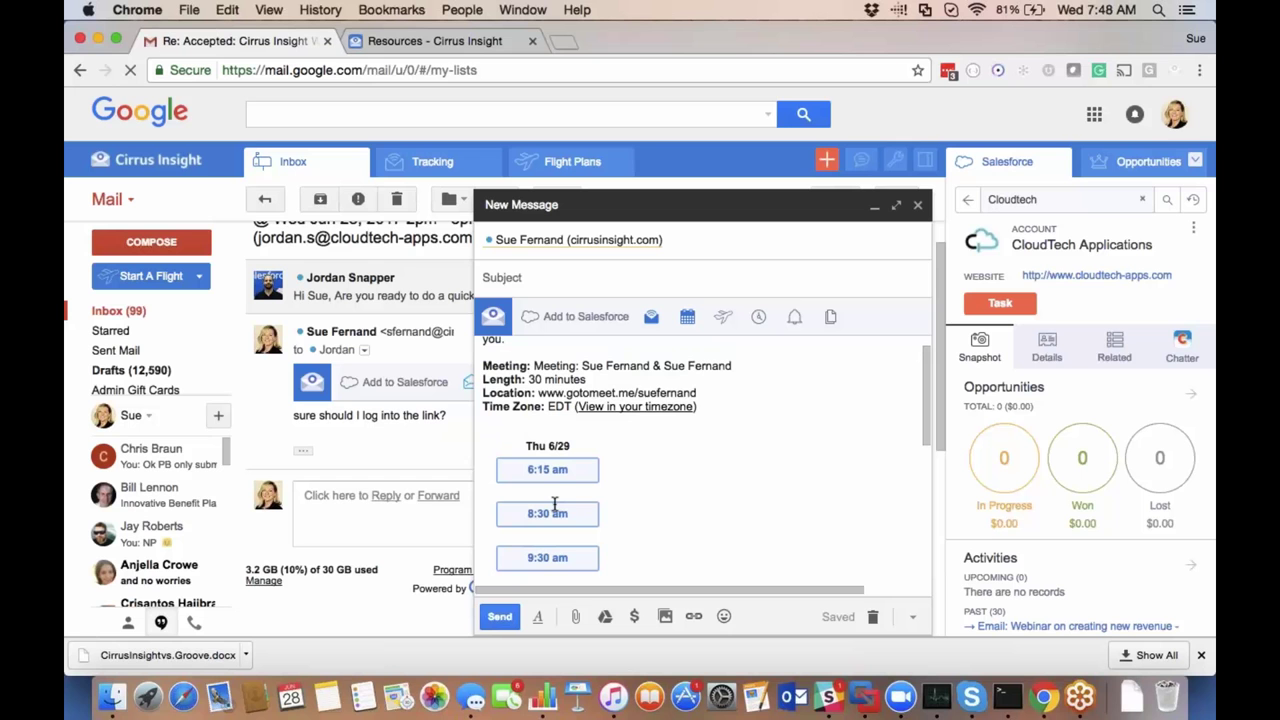
scroll(555, 503, "up", 2)
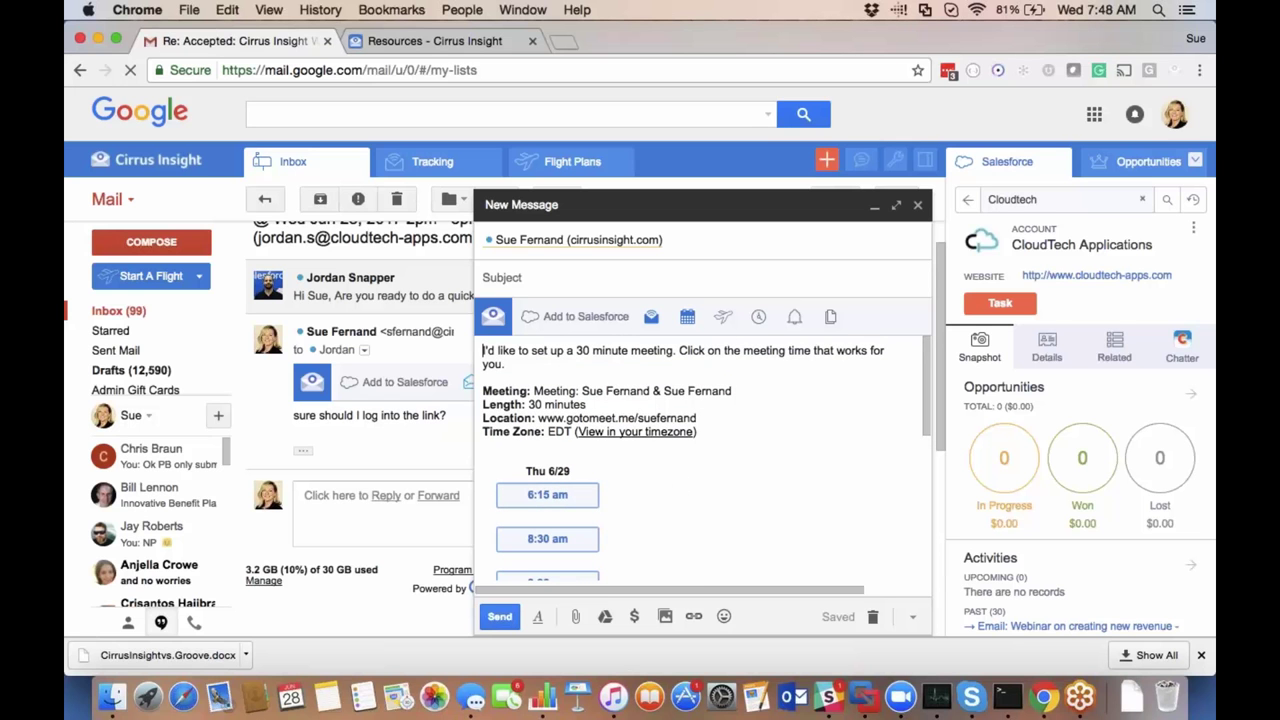
Reopen Book Meeting and insert the personal scheduling page link into the email draft.
left_click(688, 322)
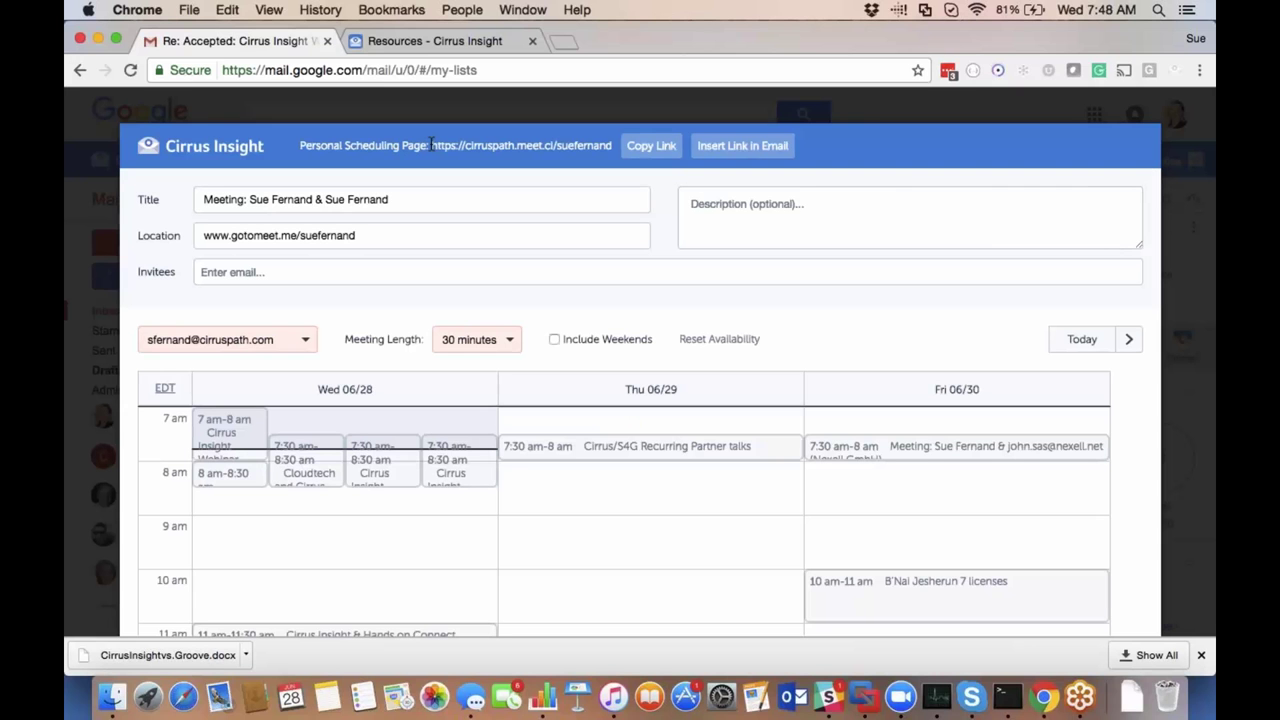
left_click(742, 148)
left_click(744, 145)
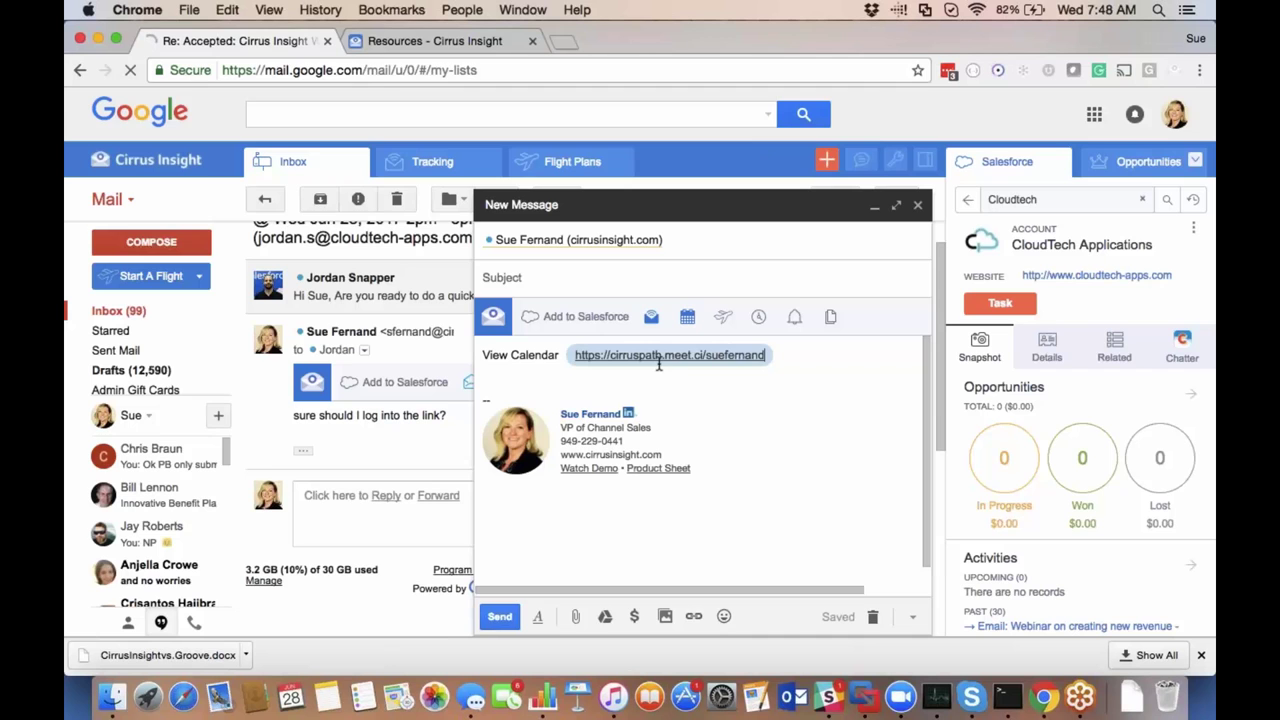
Open the inserted scheduling link and examine the calendar's availability and the meeting length choices.
left_click(658, 358)
left_click(662, 384)
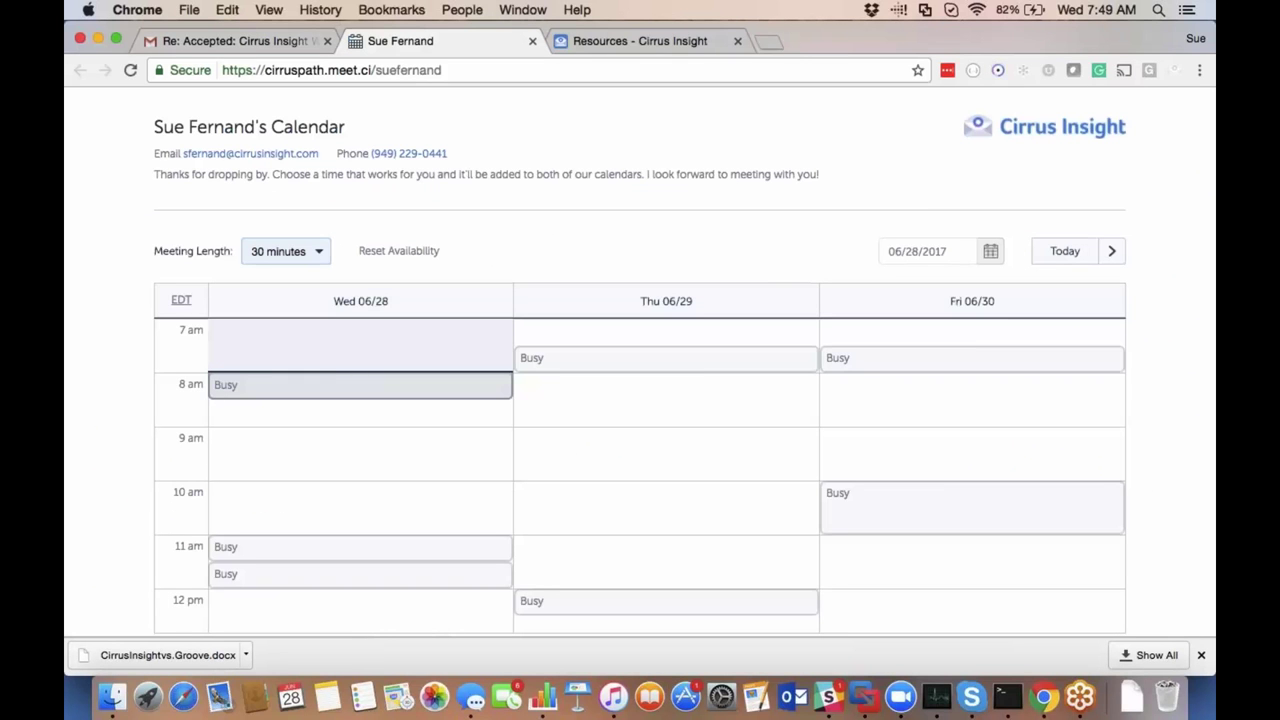
scroll(640, 474, "down", 1)
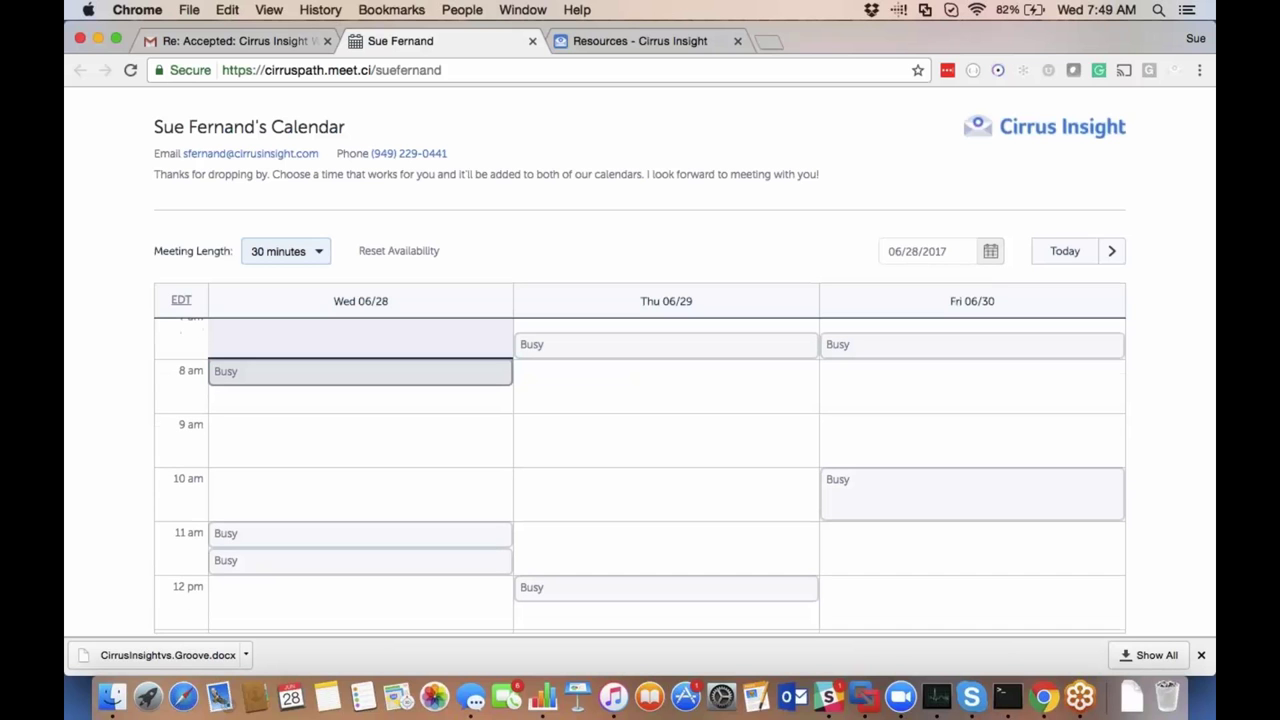
scroll(640, 476, "down", 5)
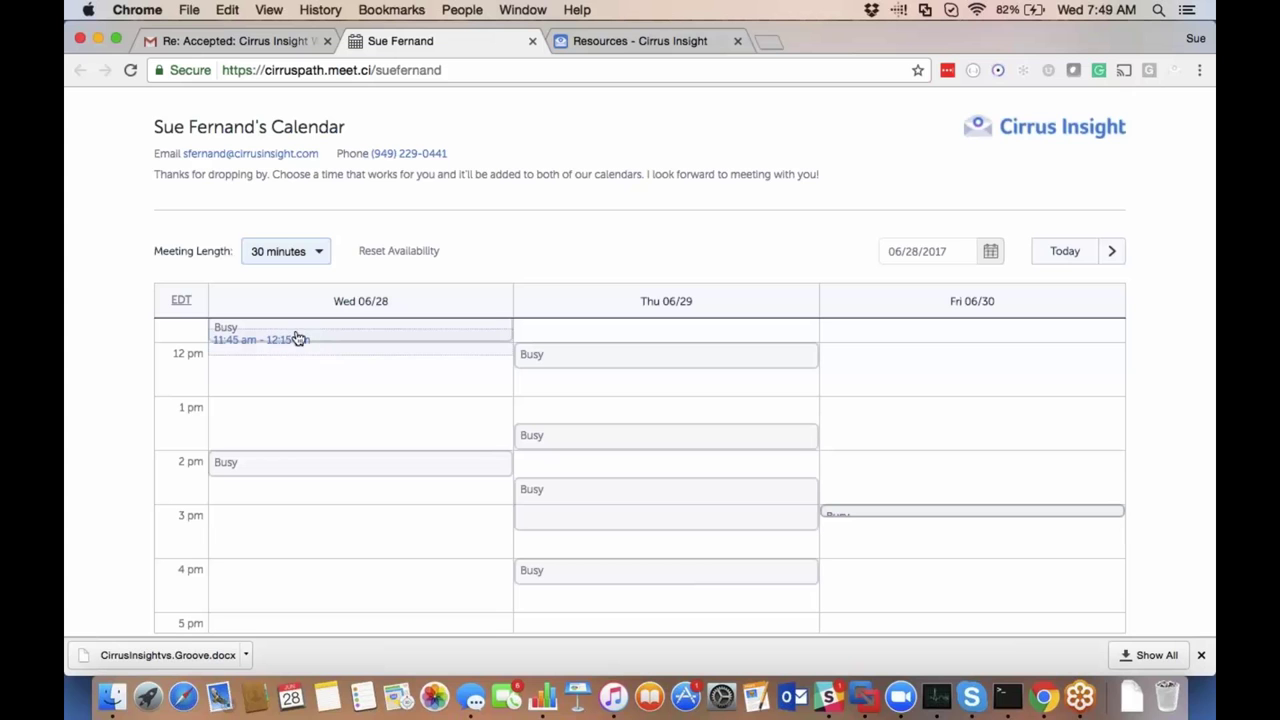
left_click(309, 251)
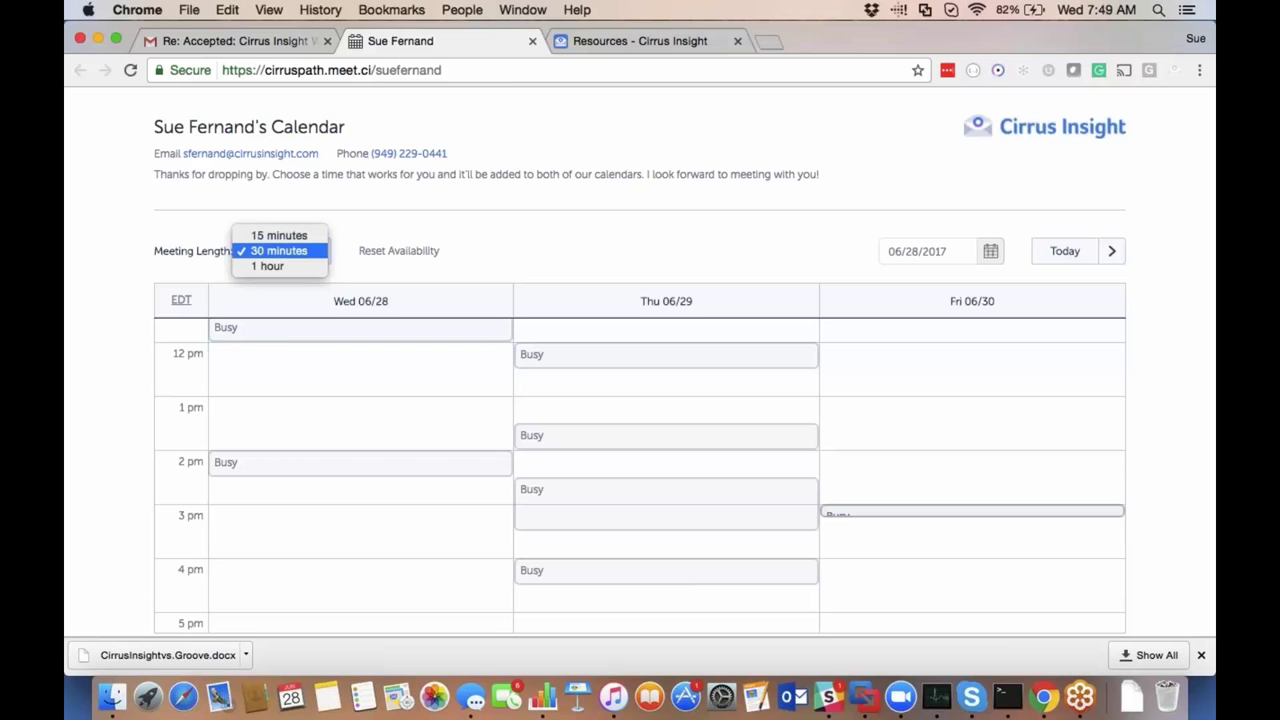
left_click(300, 251)
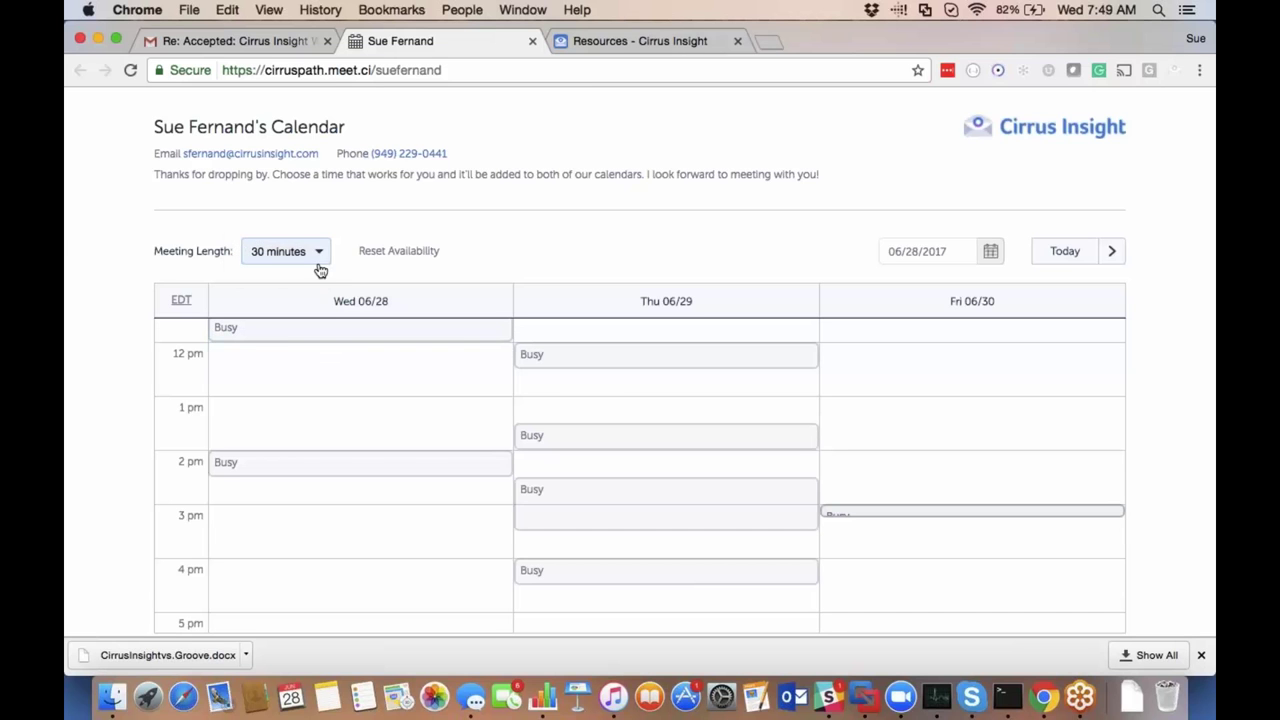
Pick the Thursday 06/29 slot from 1 pm to 1:30 pm and continue to the meeting review page.
left_click(627, 412)
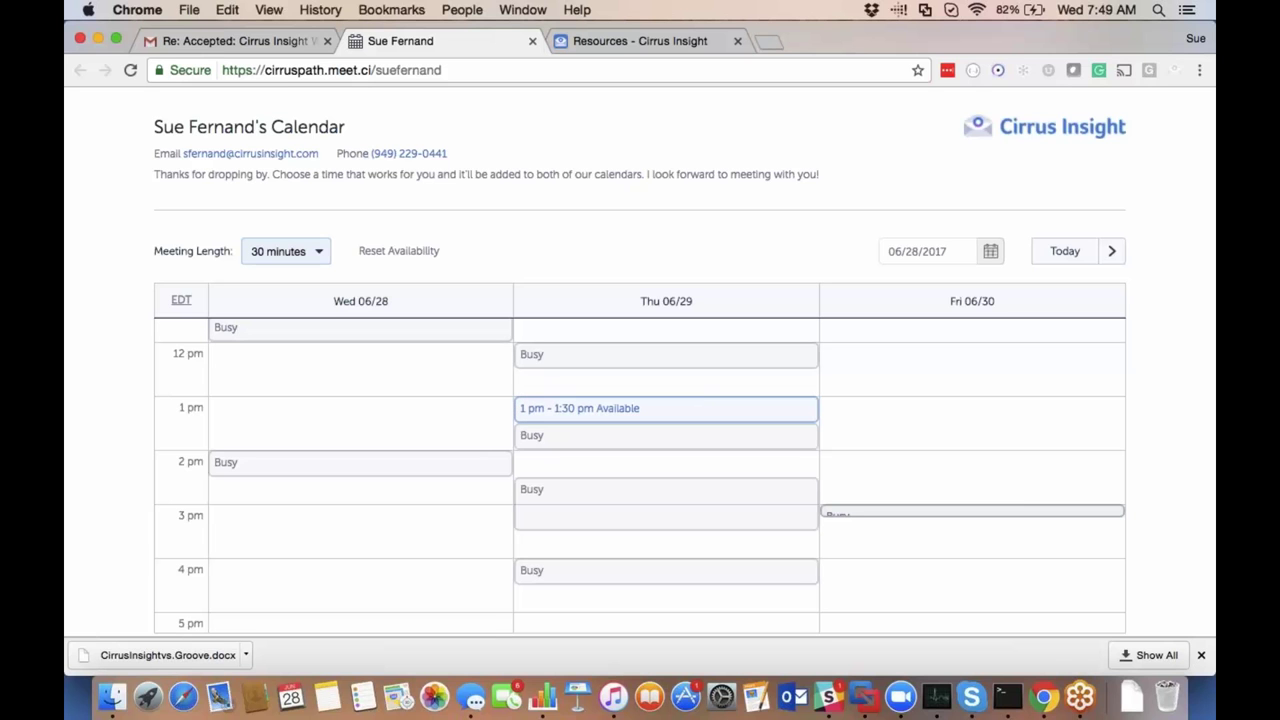
scroll(640, 474, "down", 1)
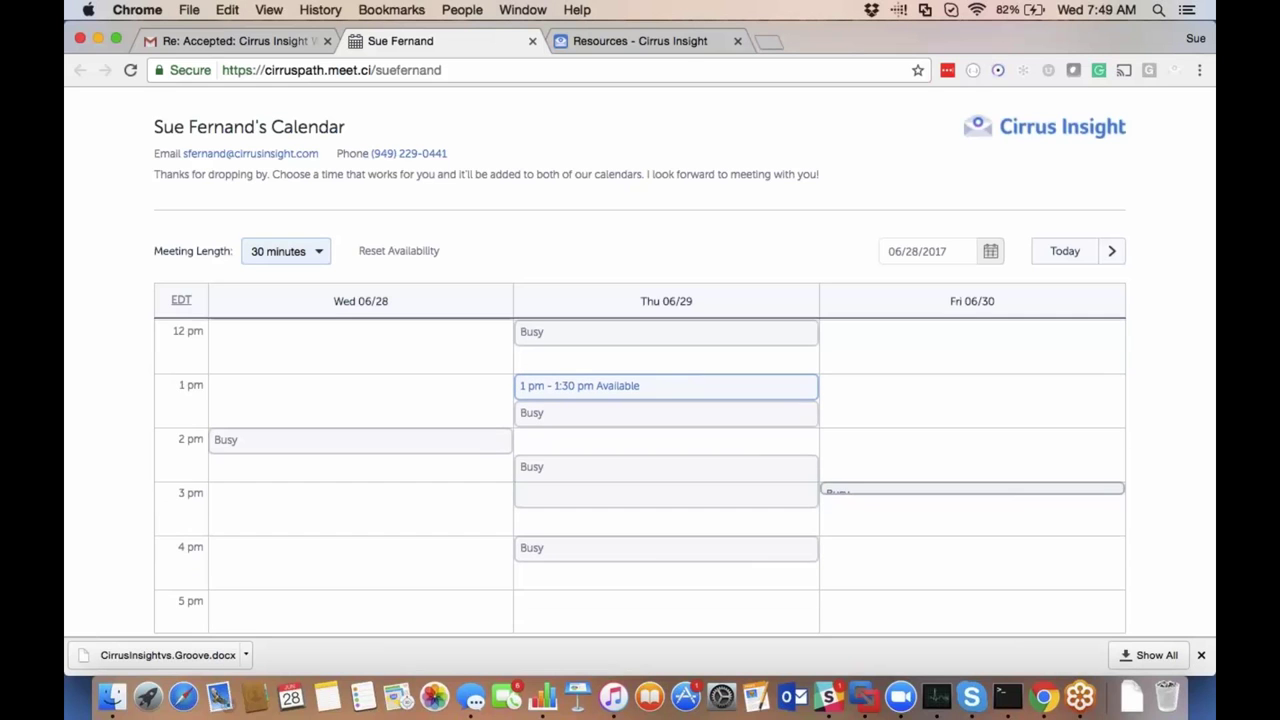
scroll(640, 474, "down", 10)
left_click(968, 603)
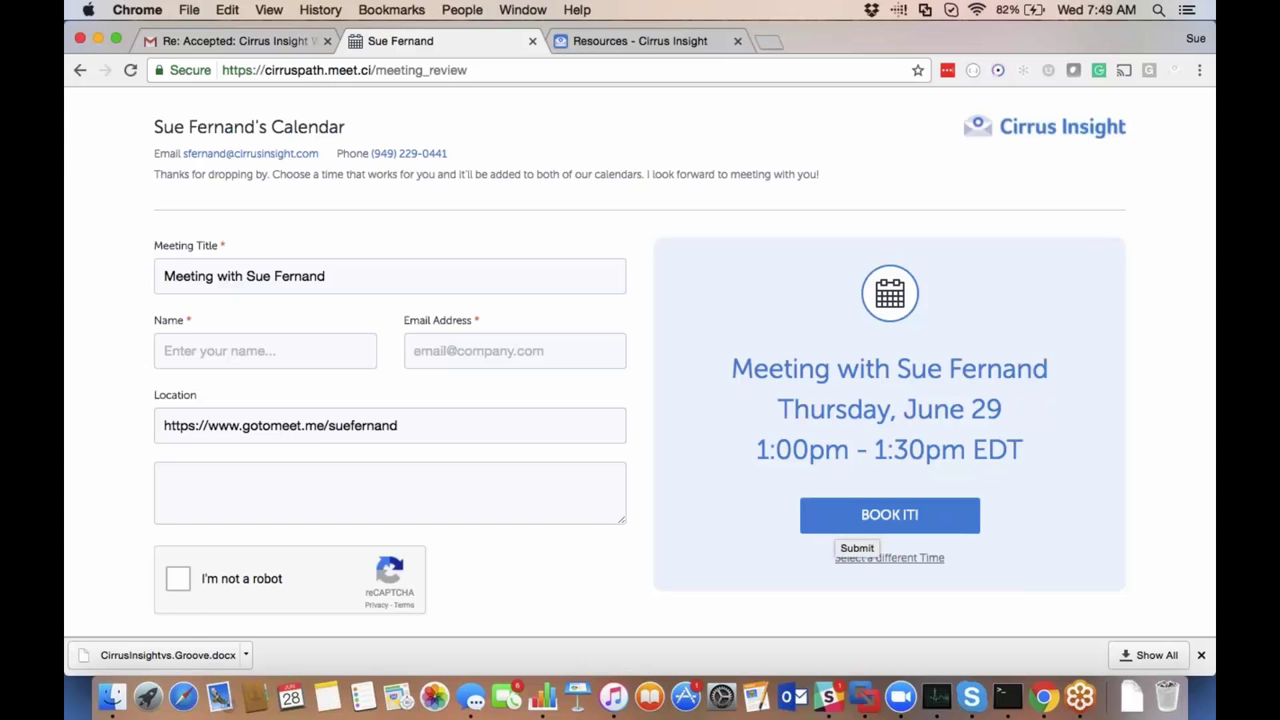
Return to the email draft and look at the Send Later date and time settings without saving them.
left_click(208, 42)
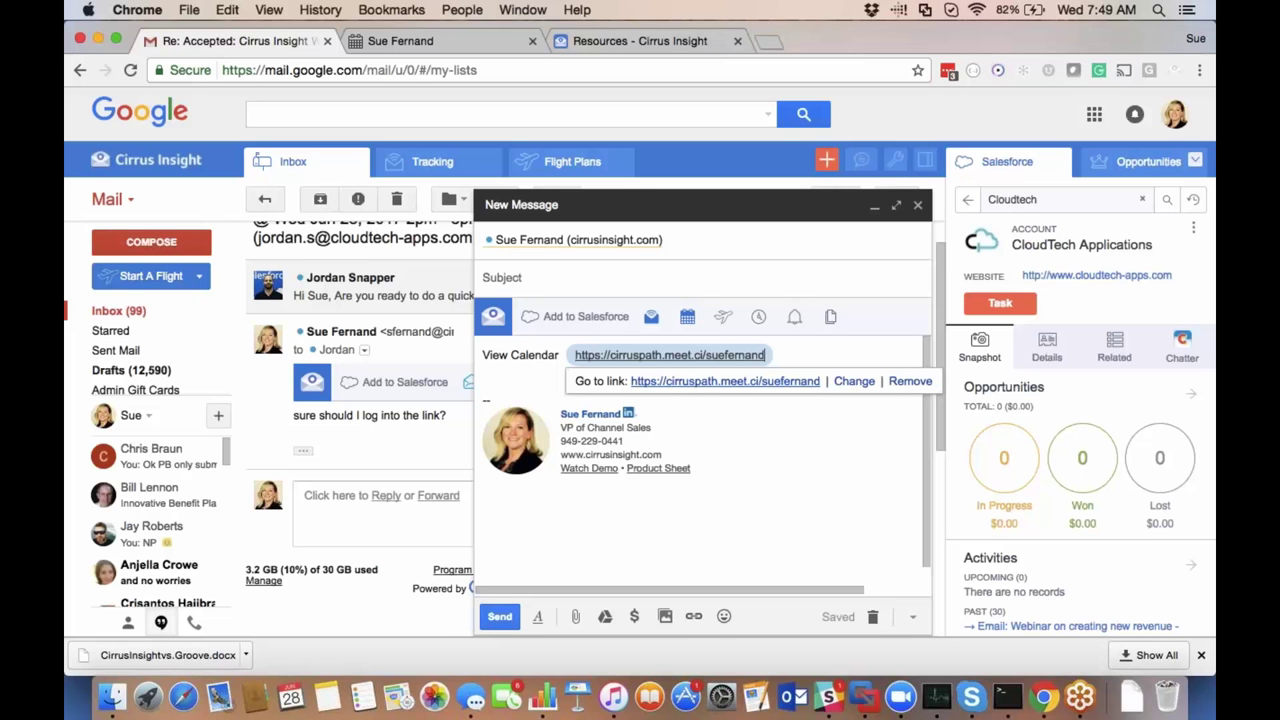
left_click(817, 345)
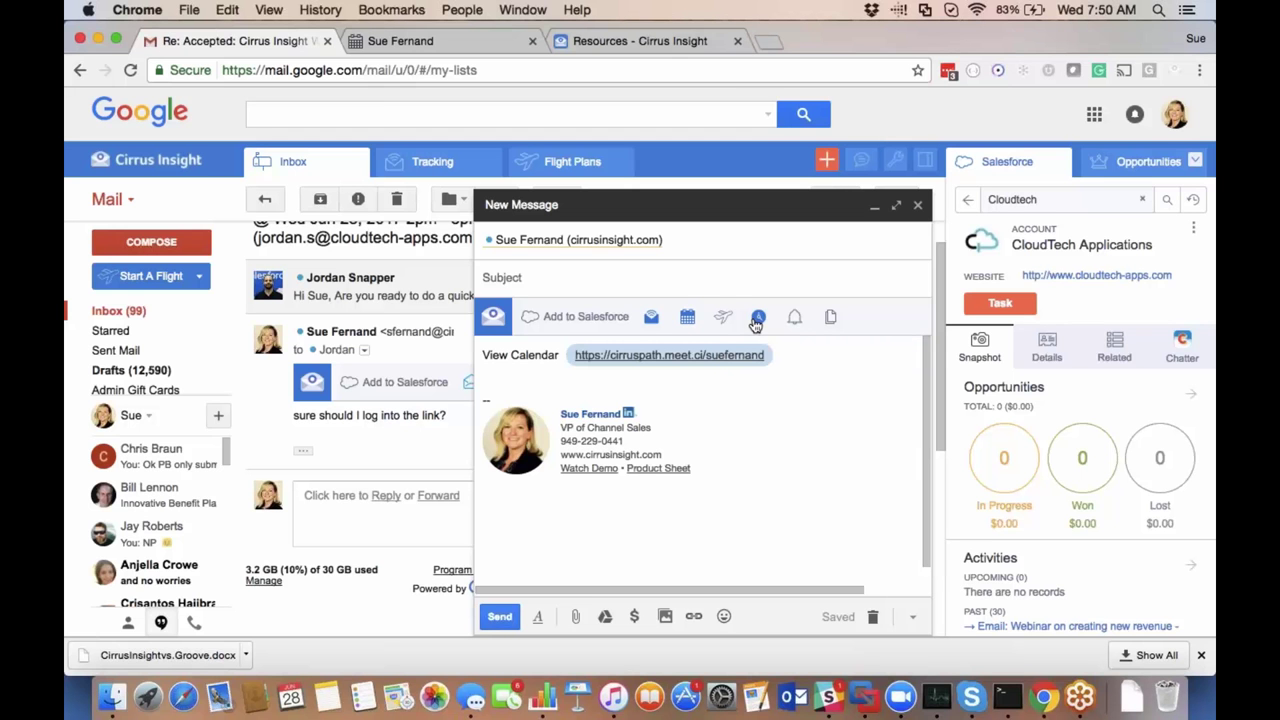
left_click(757, 318)
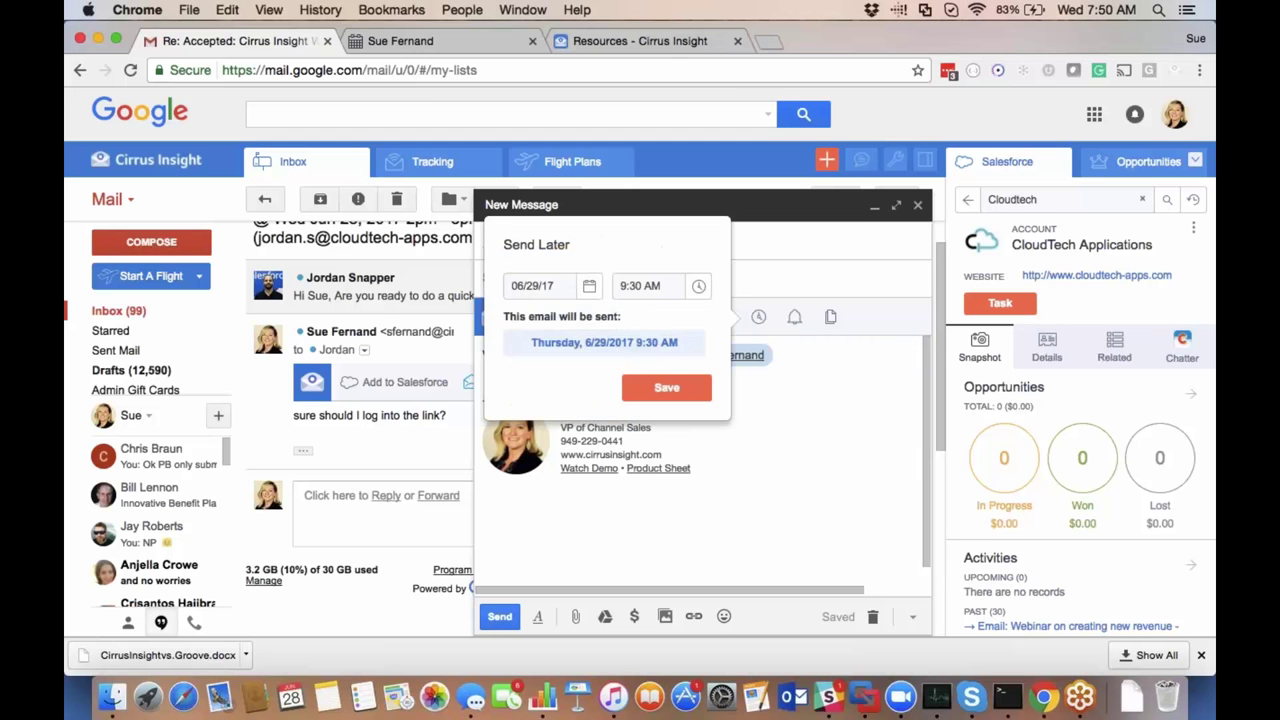
left_click(574, 284)
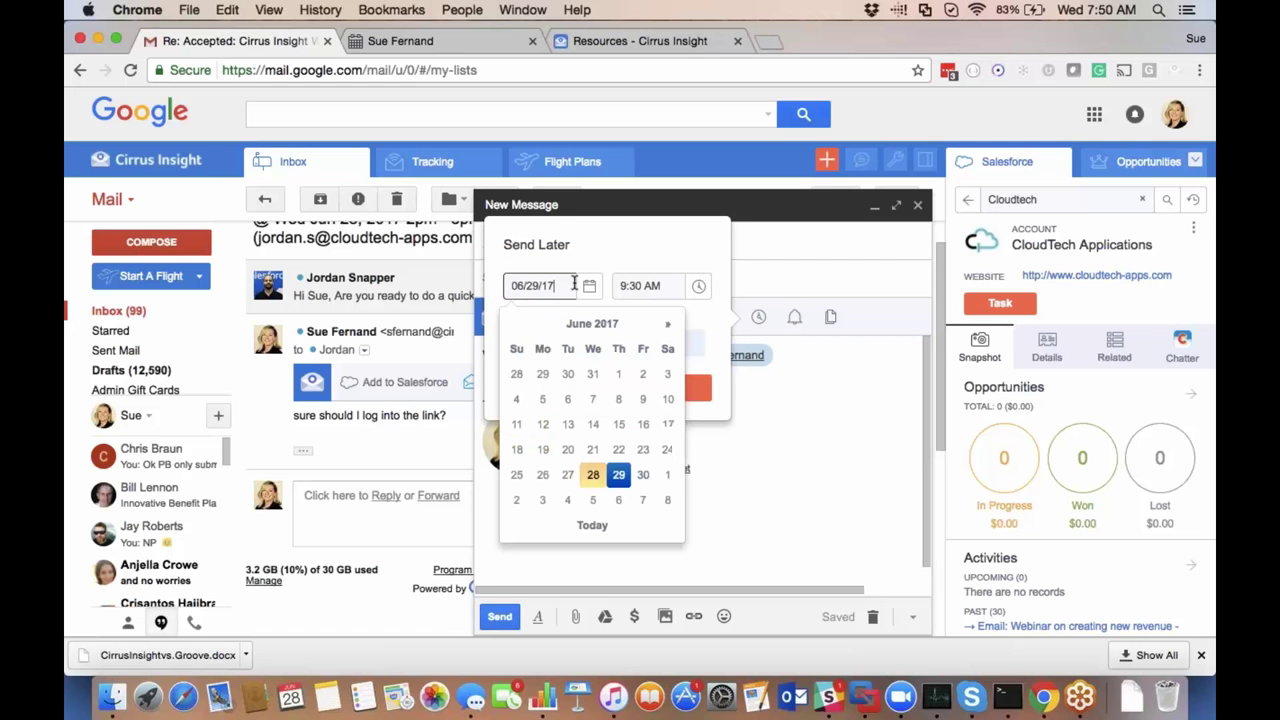
left_click(812, 388)
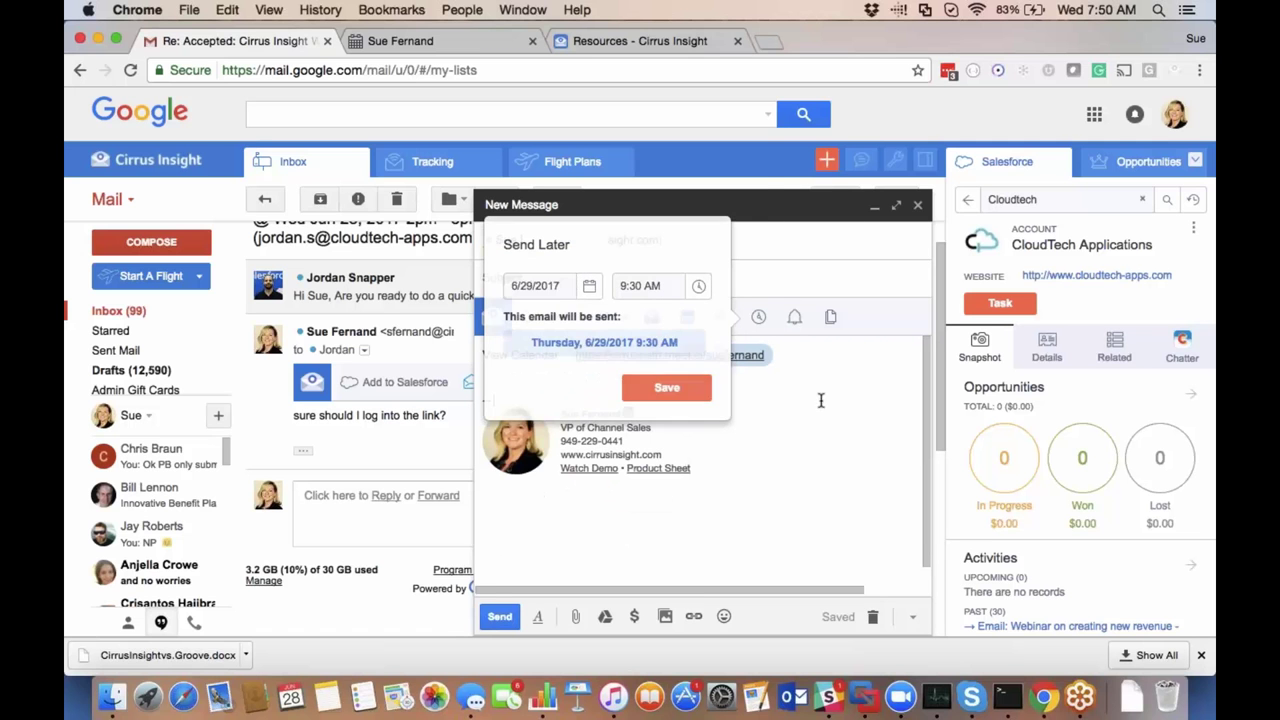
Look through the Follow-Up reminder's timing choices and notes field for the draft, and close it without saving.
left_click(796, 320)
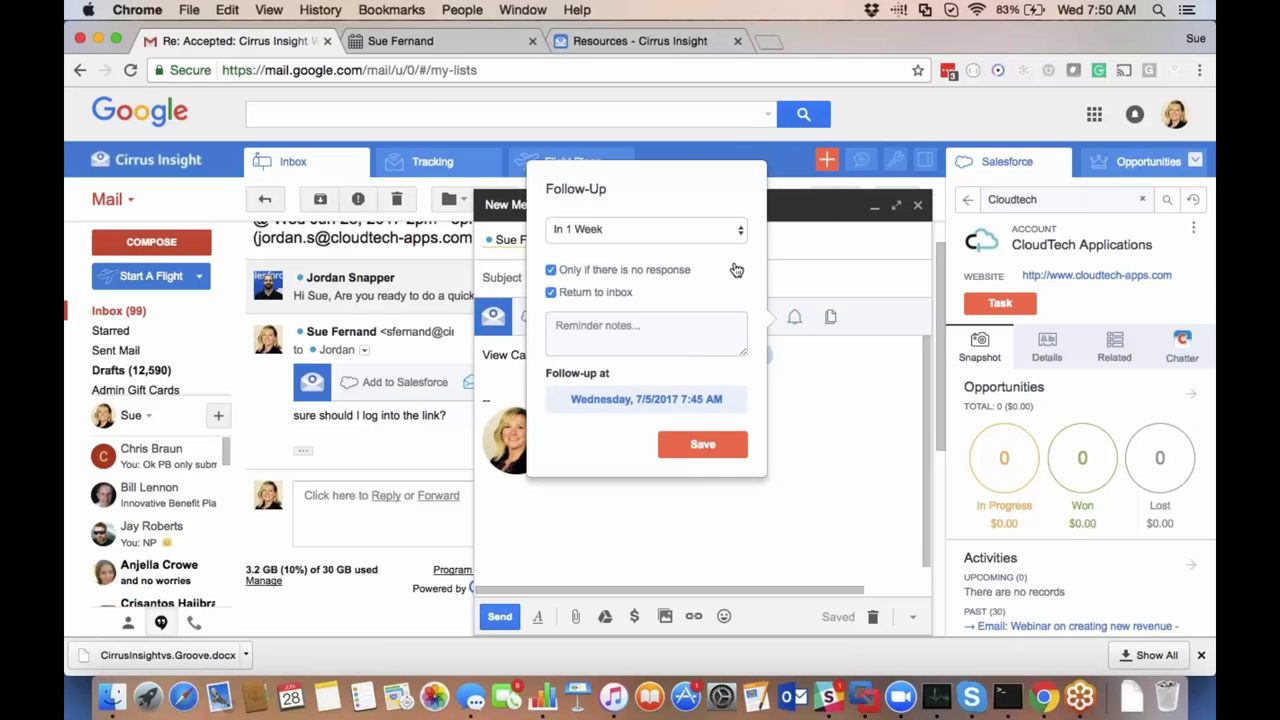
left_click(712, 232)
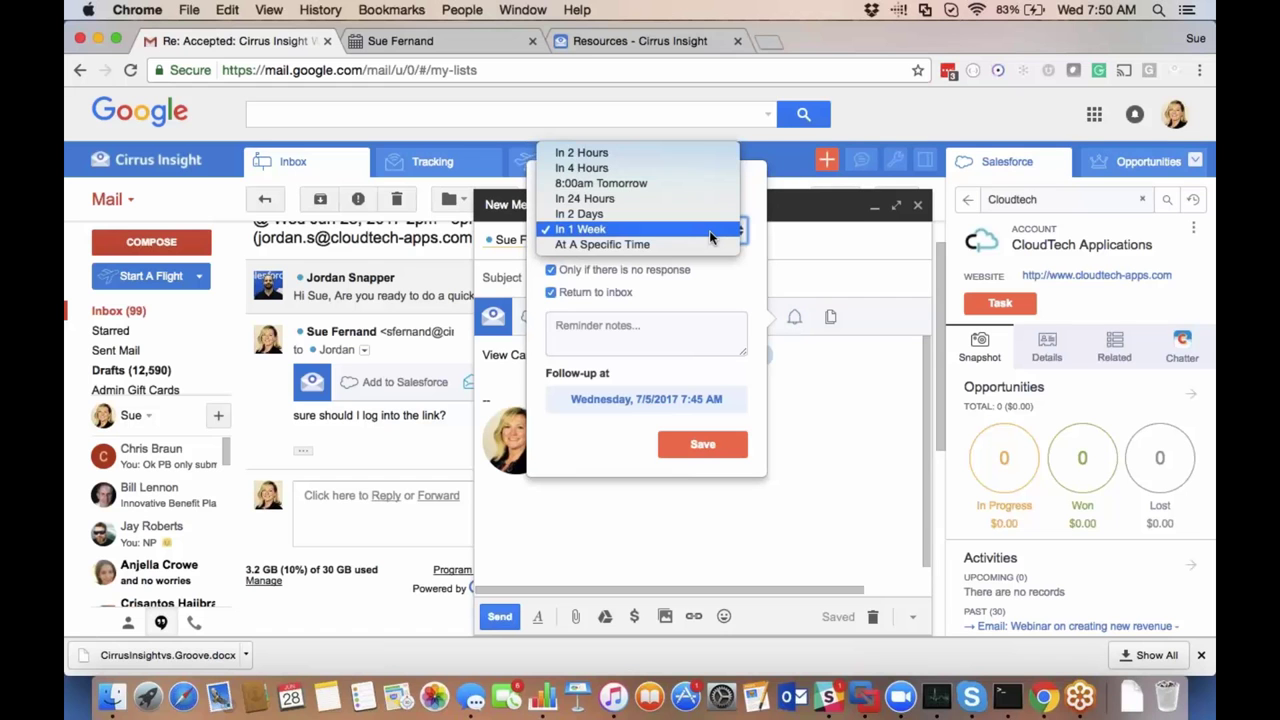
left_click(710, 236)
left_click(670, 331)
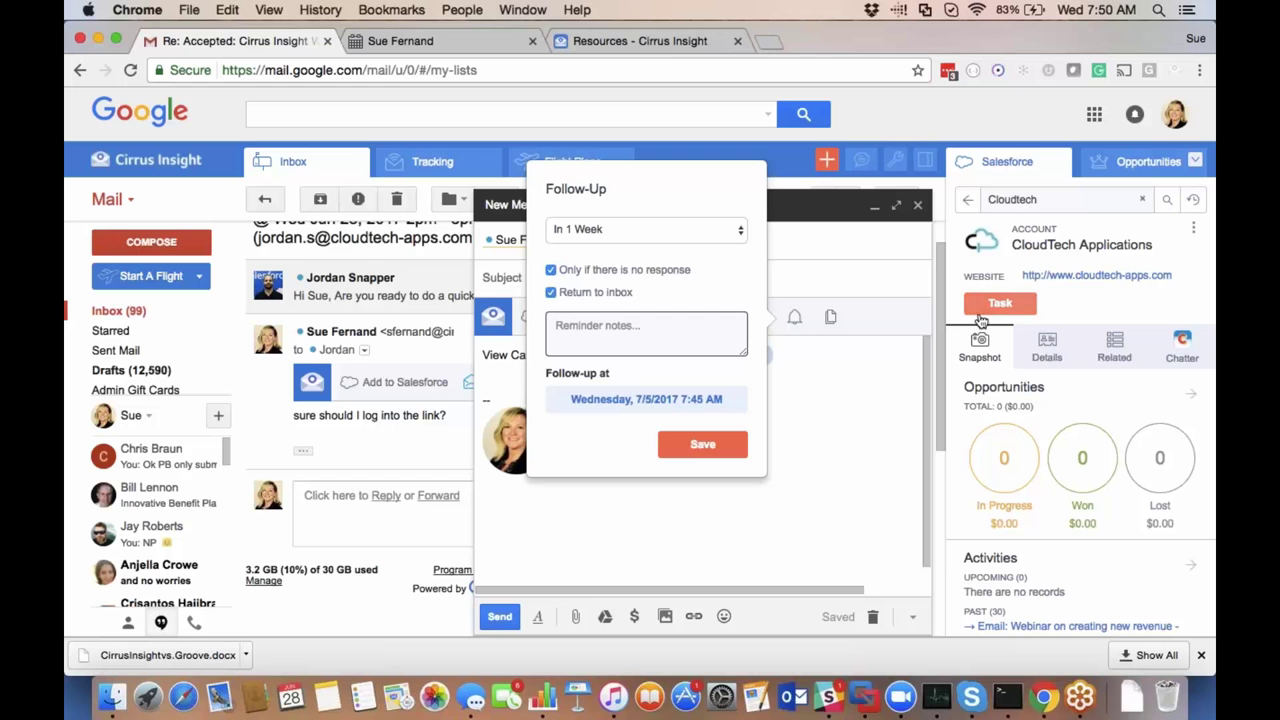
left_click(816, 467)
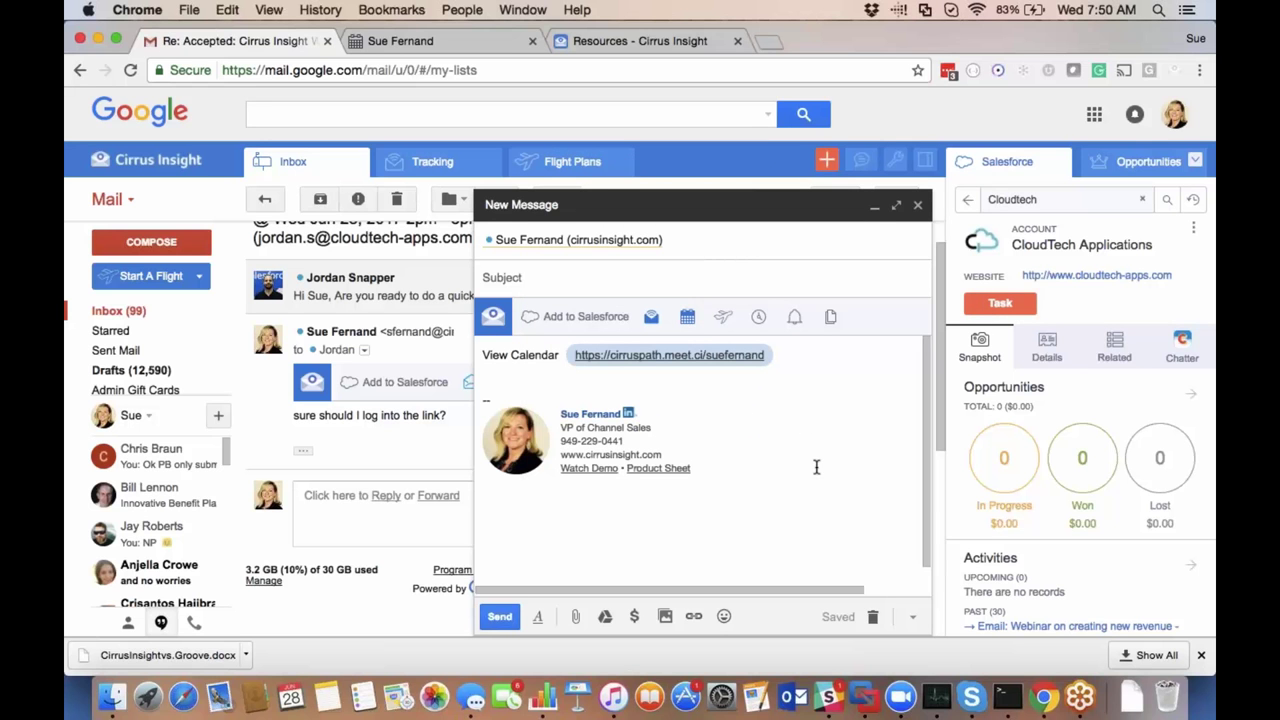
Open the email templates for the draft, browse the personal templates with their open and reply rates, and preview the Expired Trial template.
left_click(832, 318)
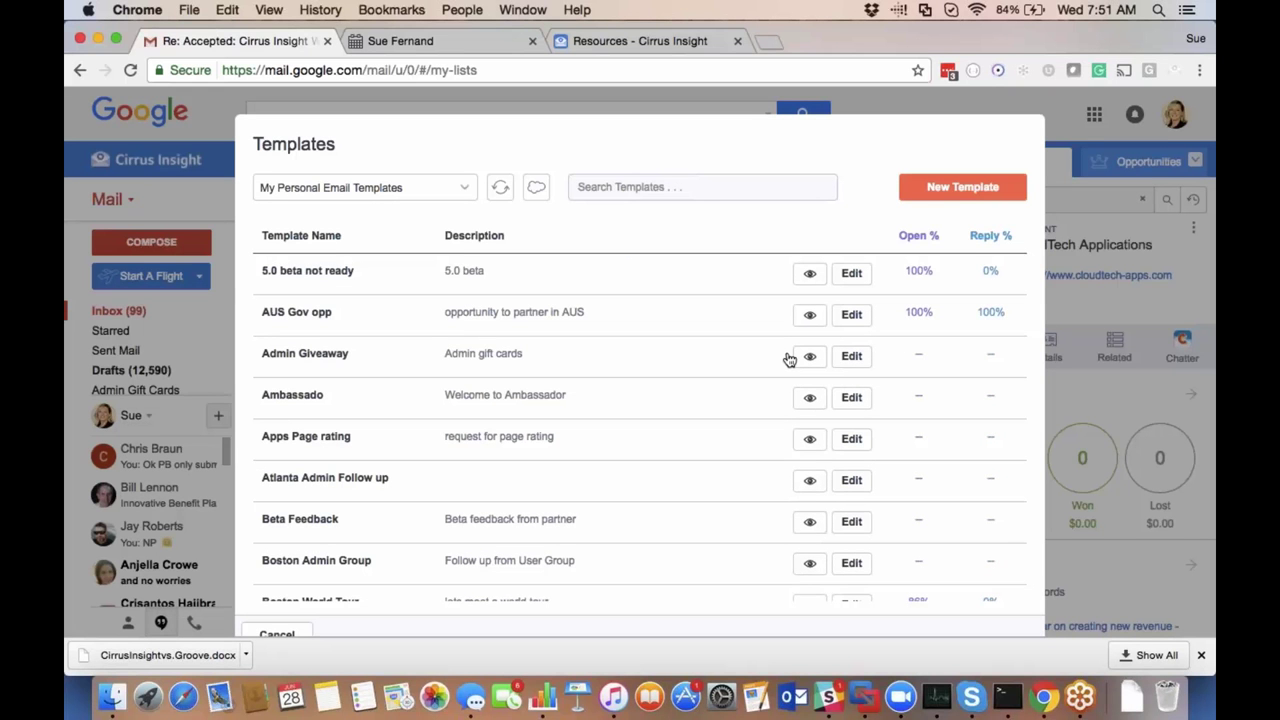
scroll(630, 560, "down", 3)
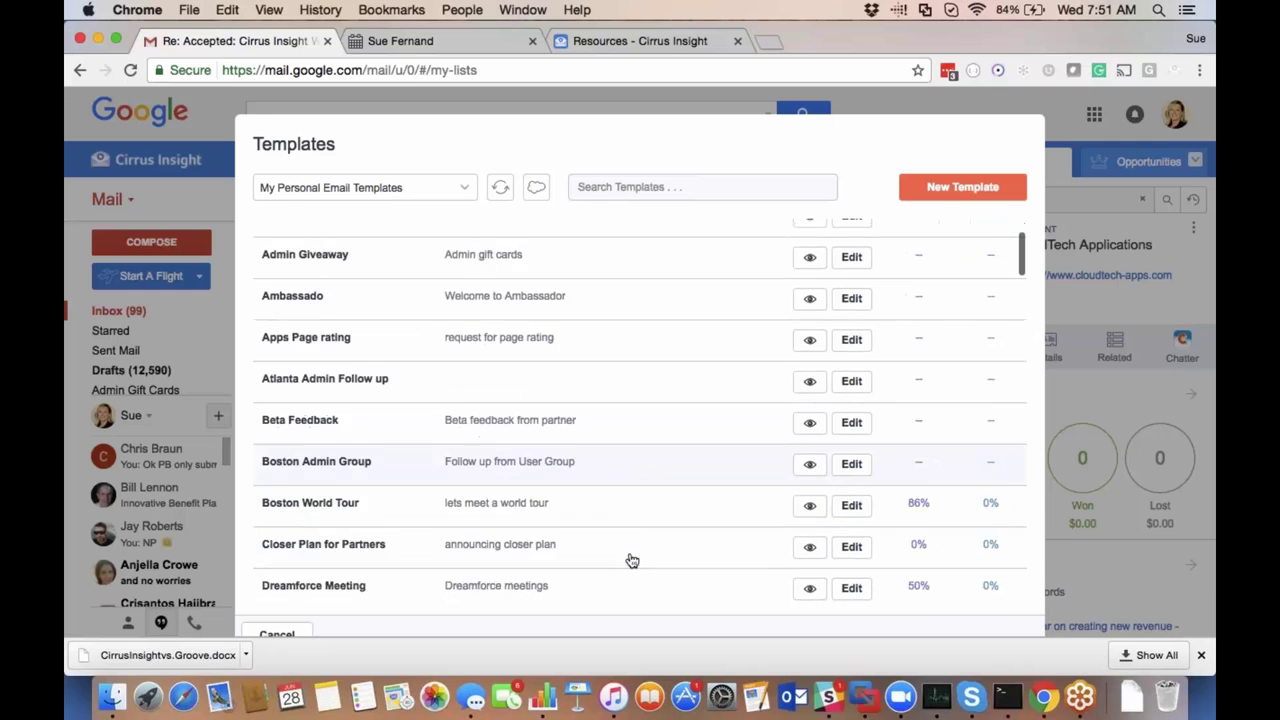
scroll(632, 561, "down", 3)
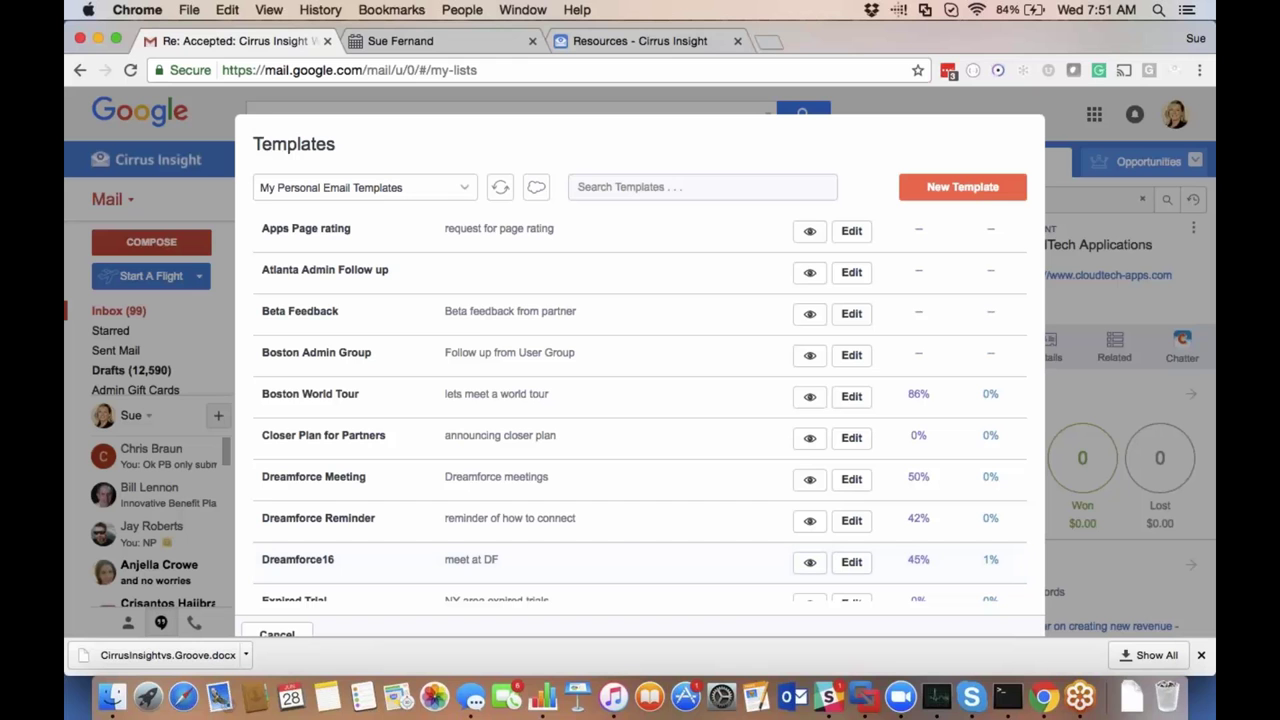
left_click(424, 191)
left_click(424, 191)
scroll(770, 435, "down", 2)
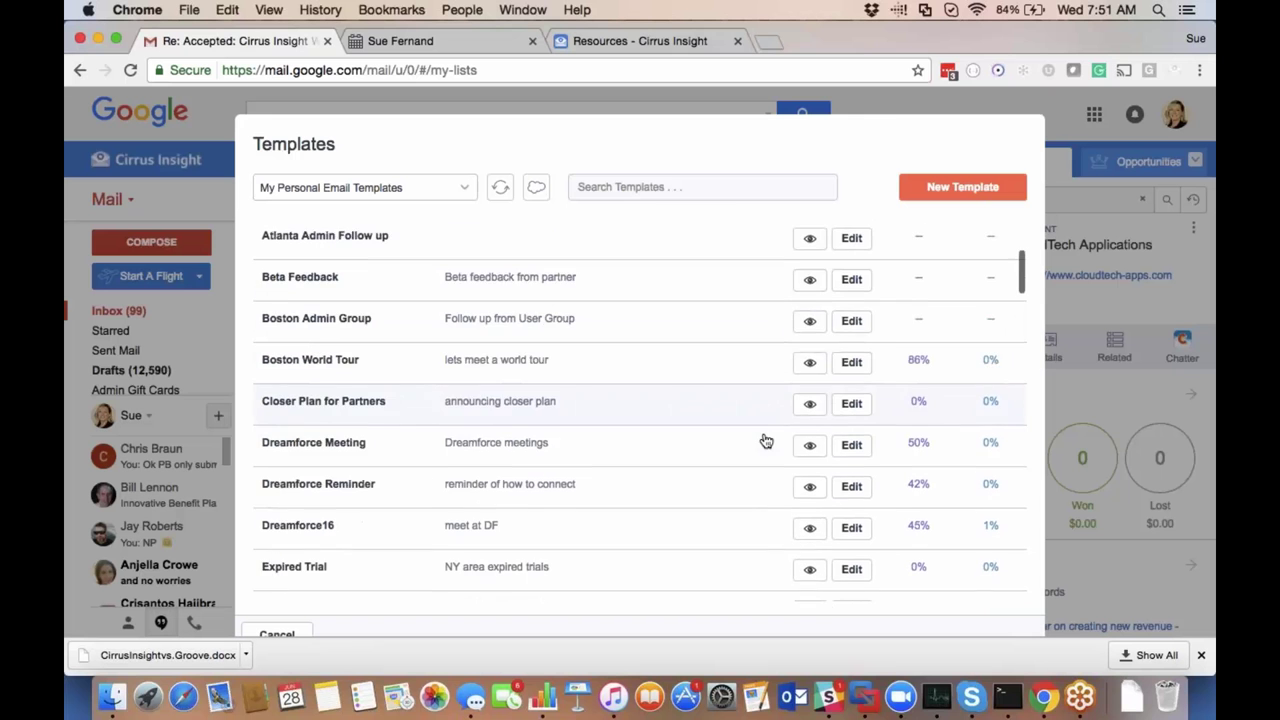
mouse_move(809, 446)
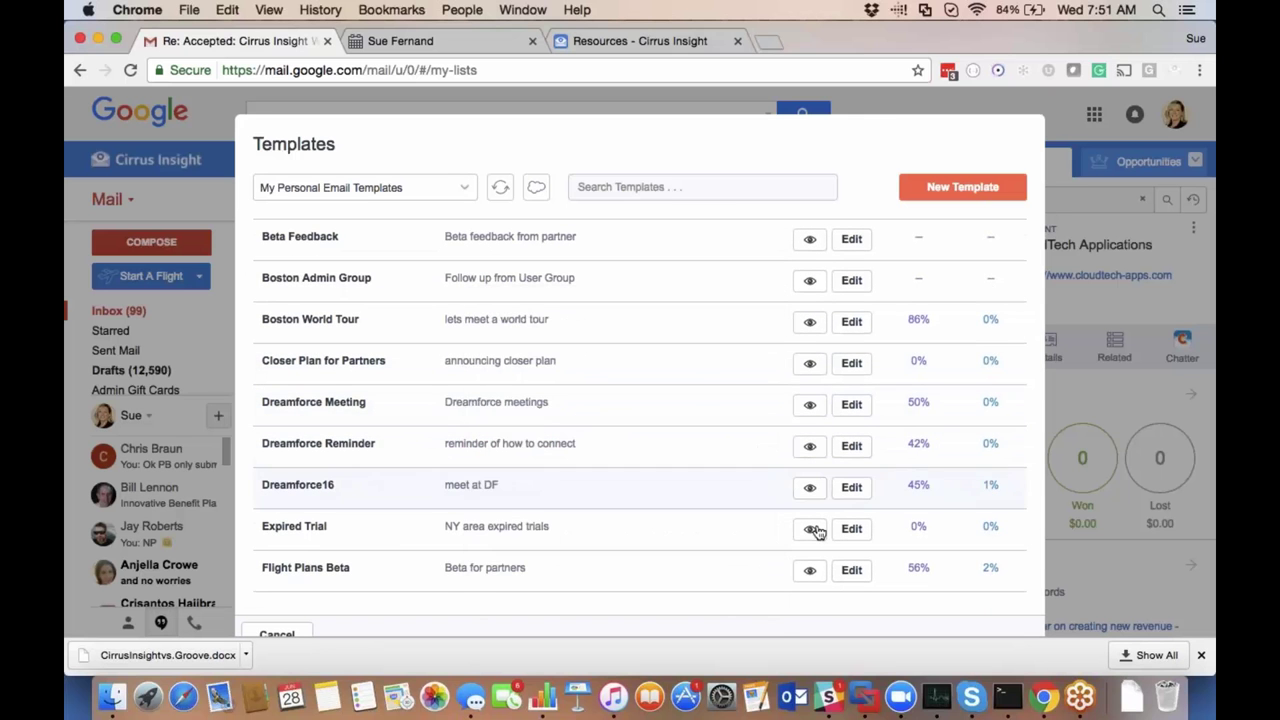
mouse_move(812, 530)
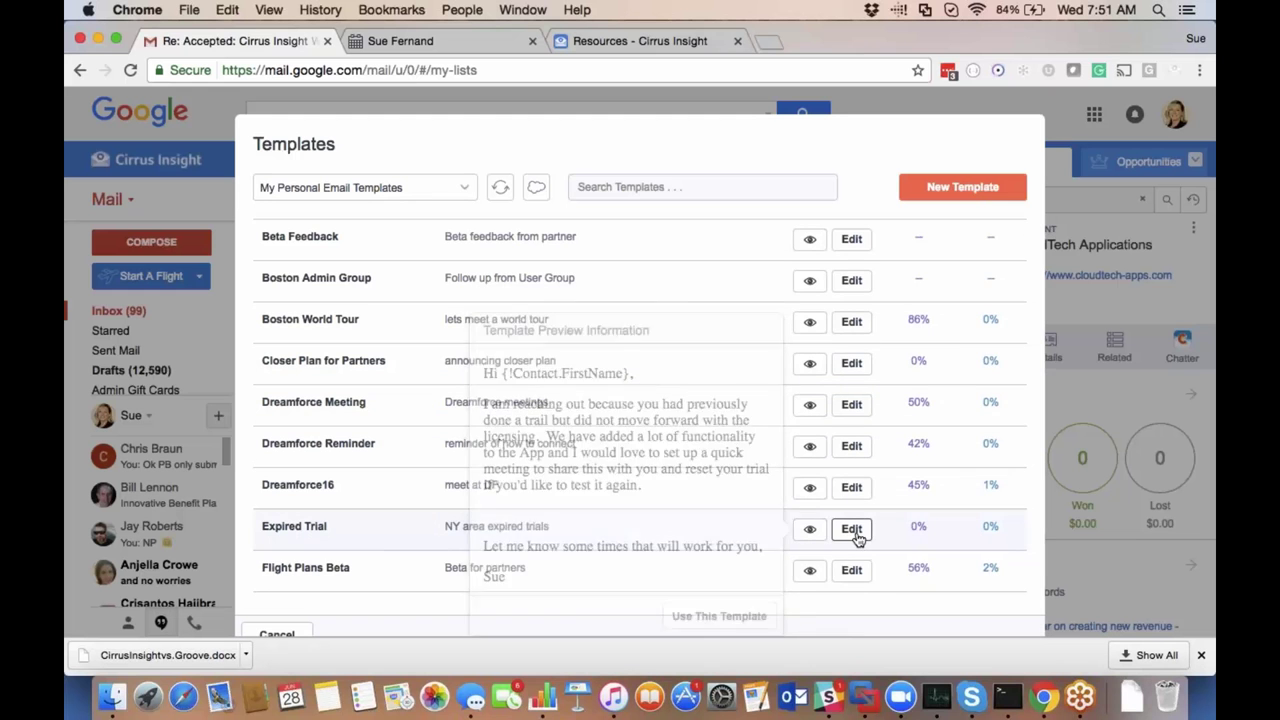
scroll(951, 337, "up", 4)
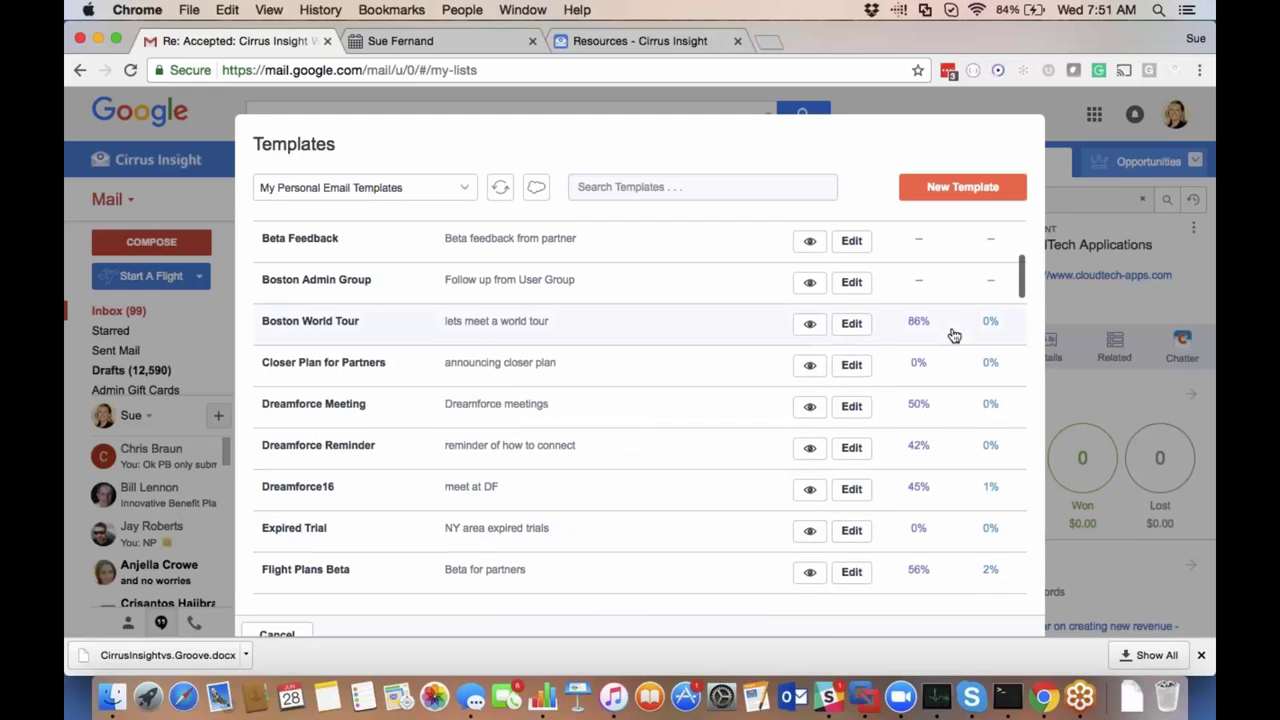
scroll(951, 337, "up", 3)
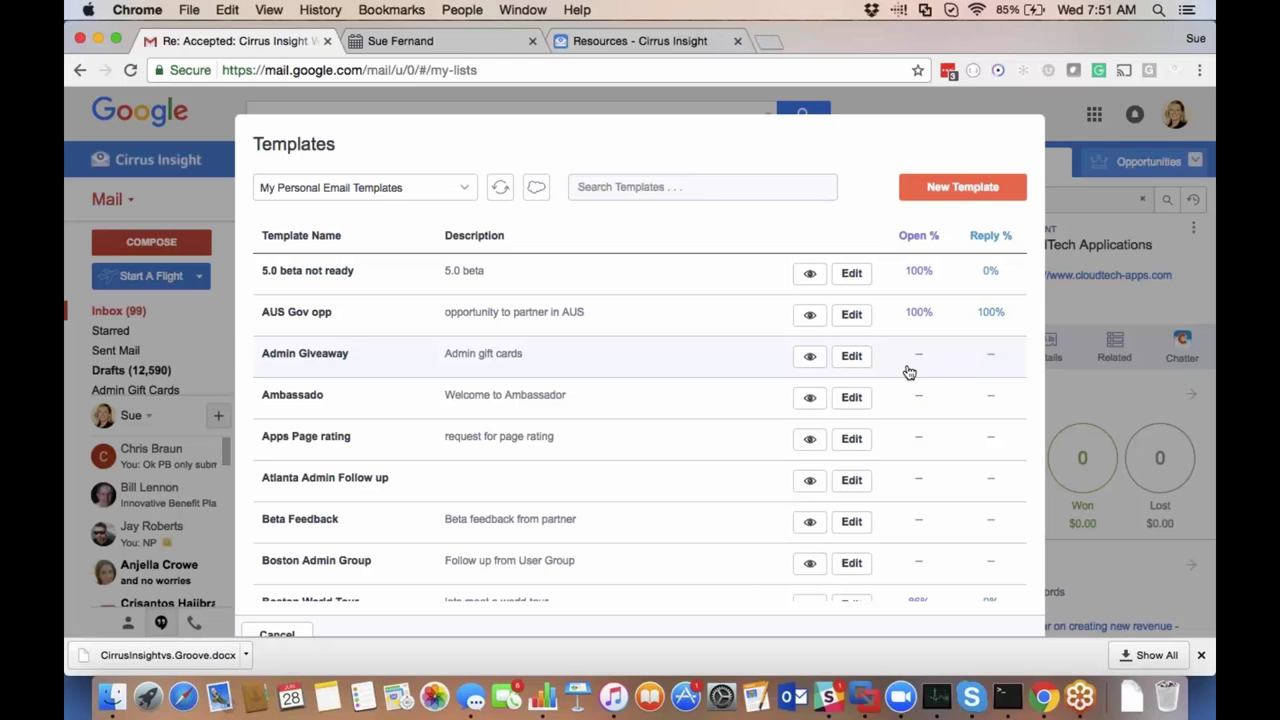
Insert the Boston World Tour template into the draft, merged with the prefilled related contact.
scroll(909, 372, "down", 1)
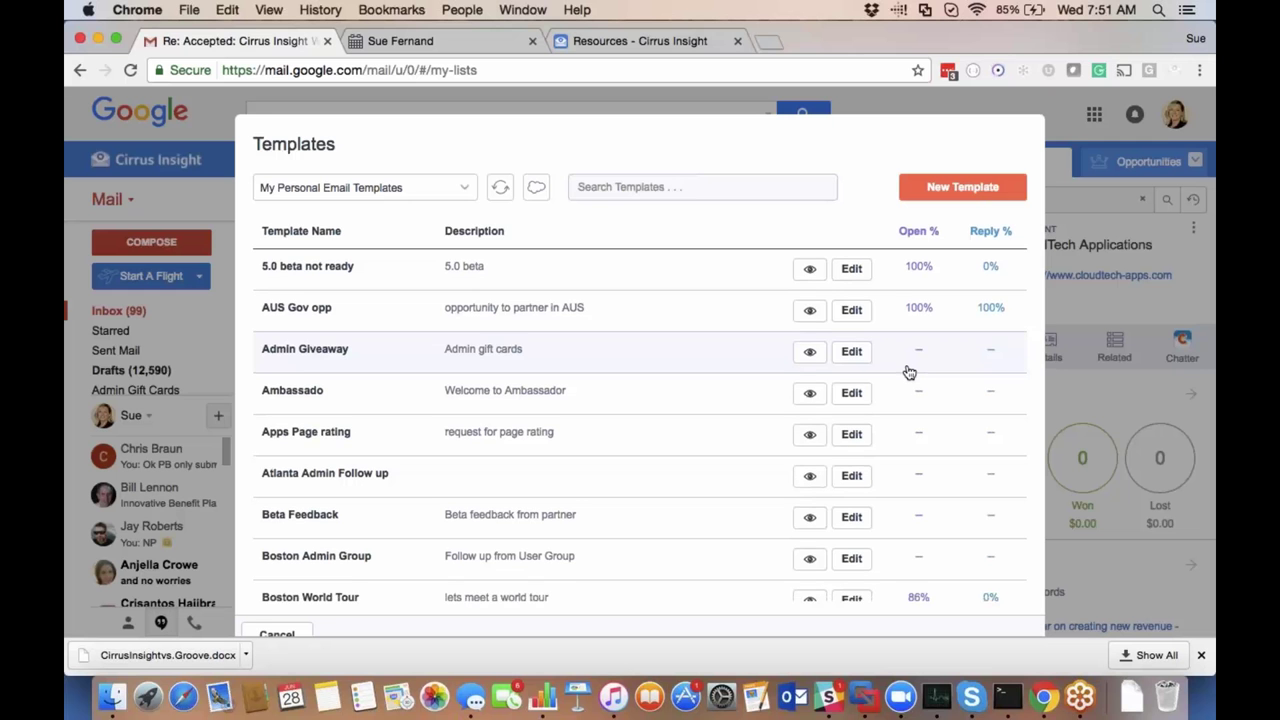
scroll(909, 372, "down", 5)
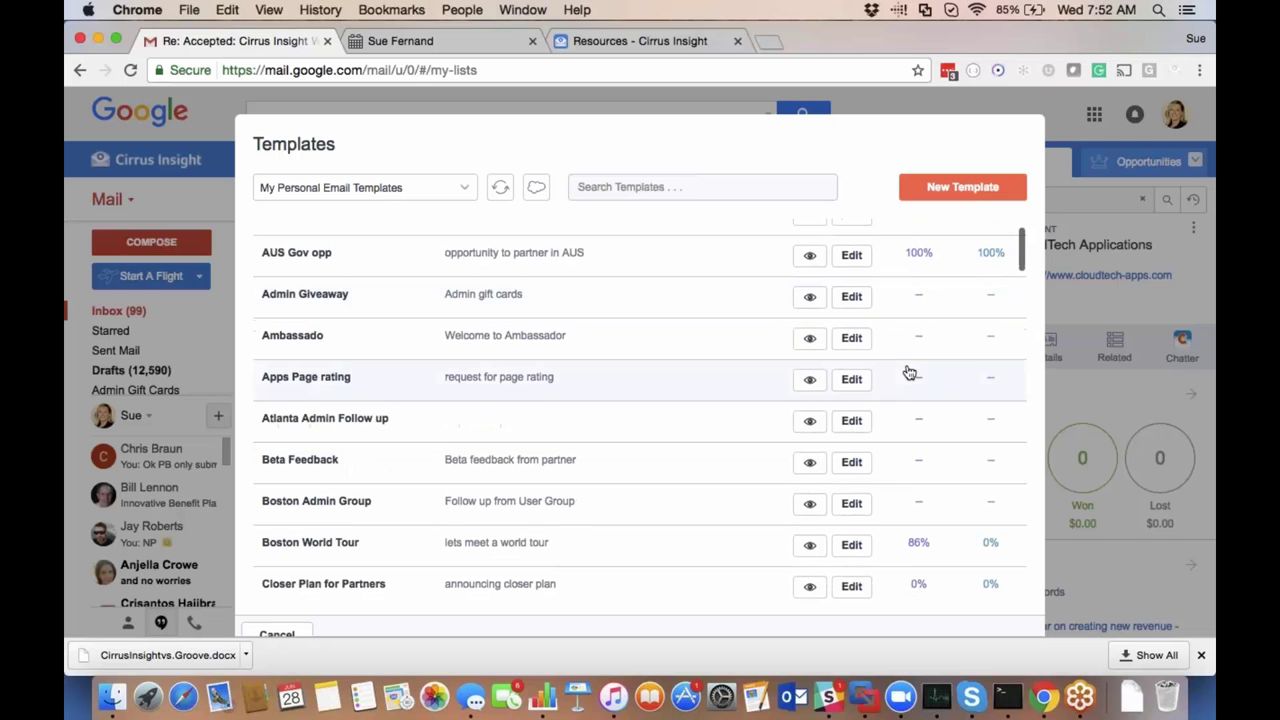
left_click(488, 418)
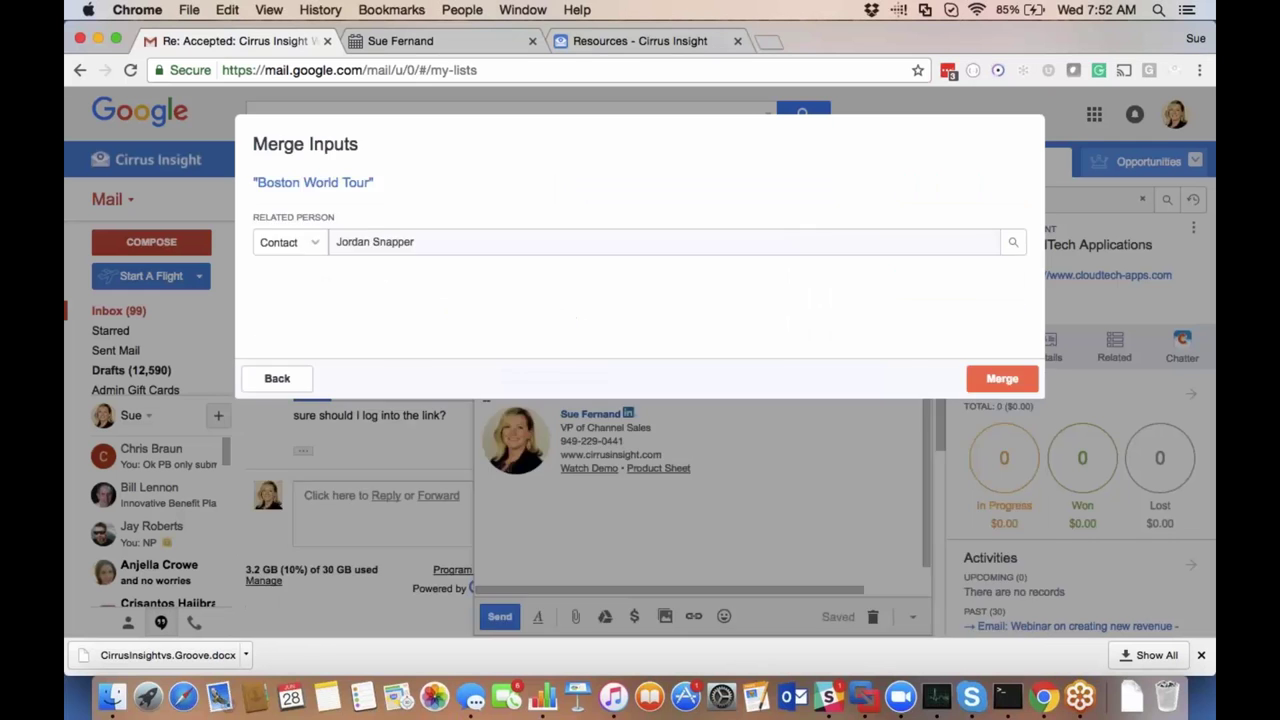
left_click(560, 242)
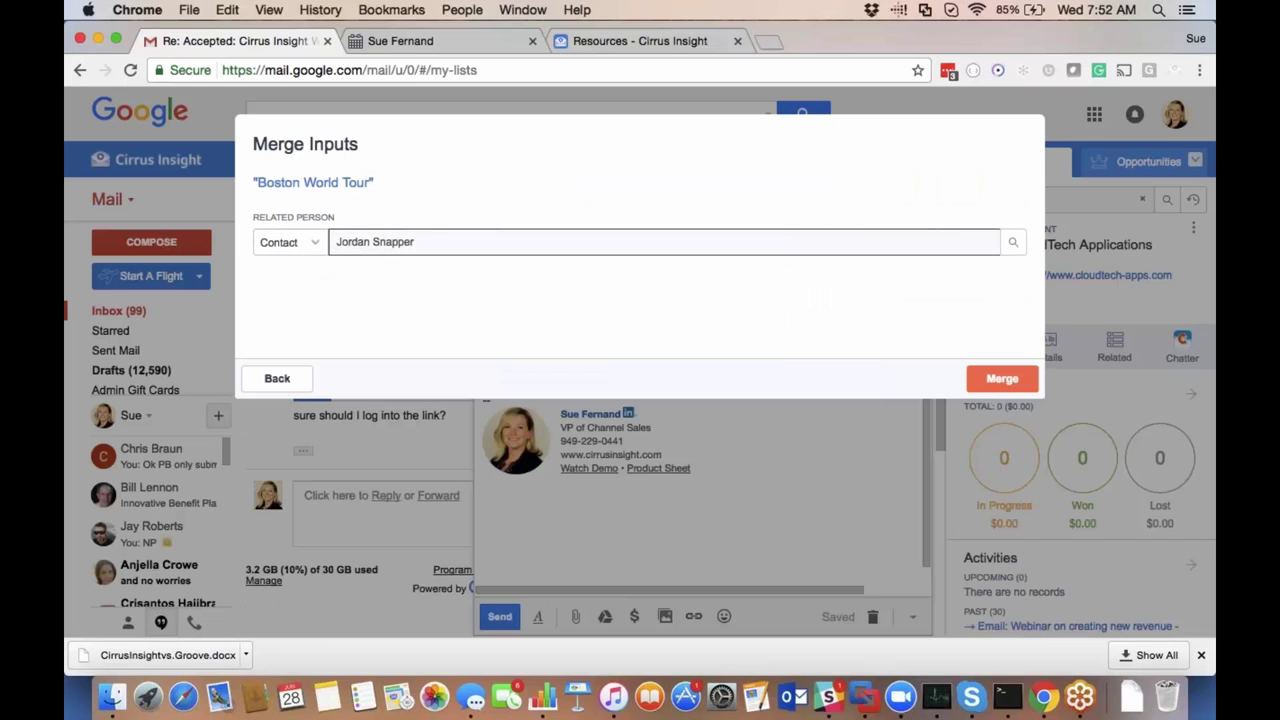
left_click(1002, 378)
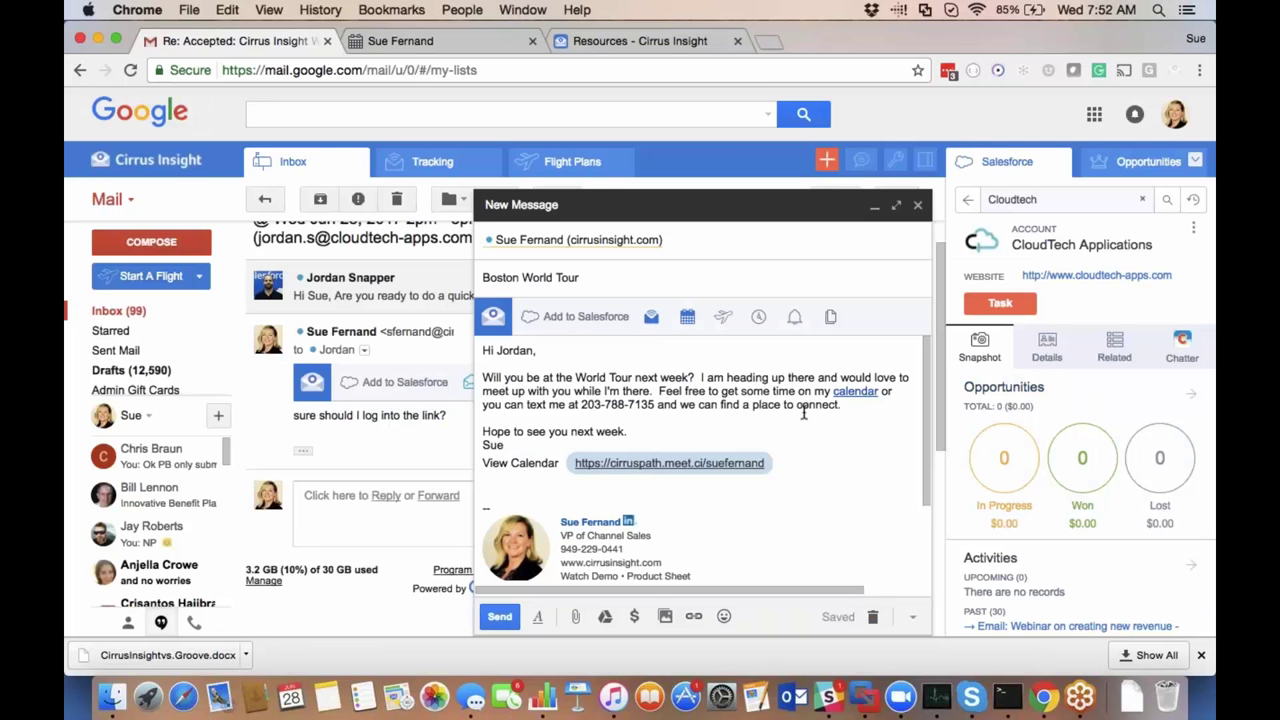
left_click(662, 428)
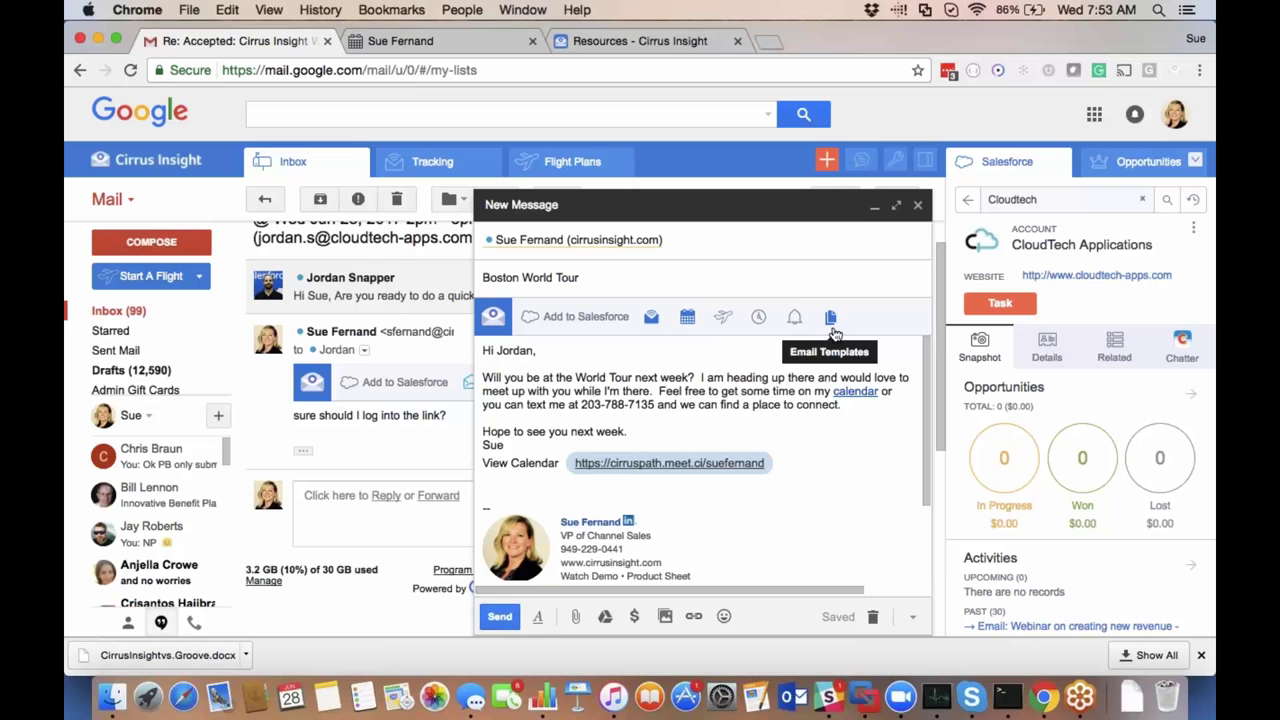
Close the message draft and return to the open email conversation.
left_click(918, 206)
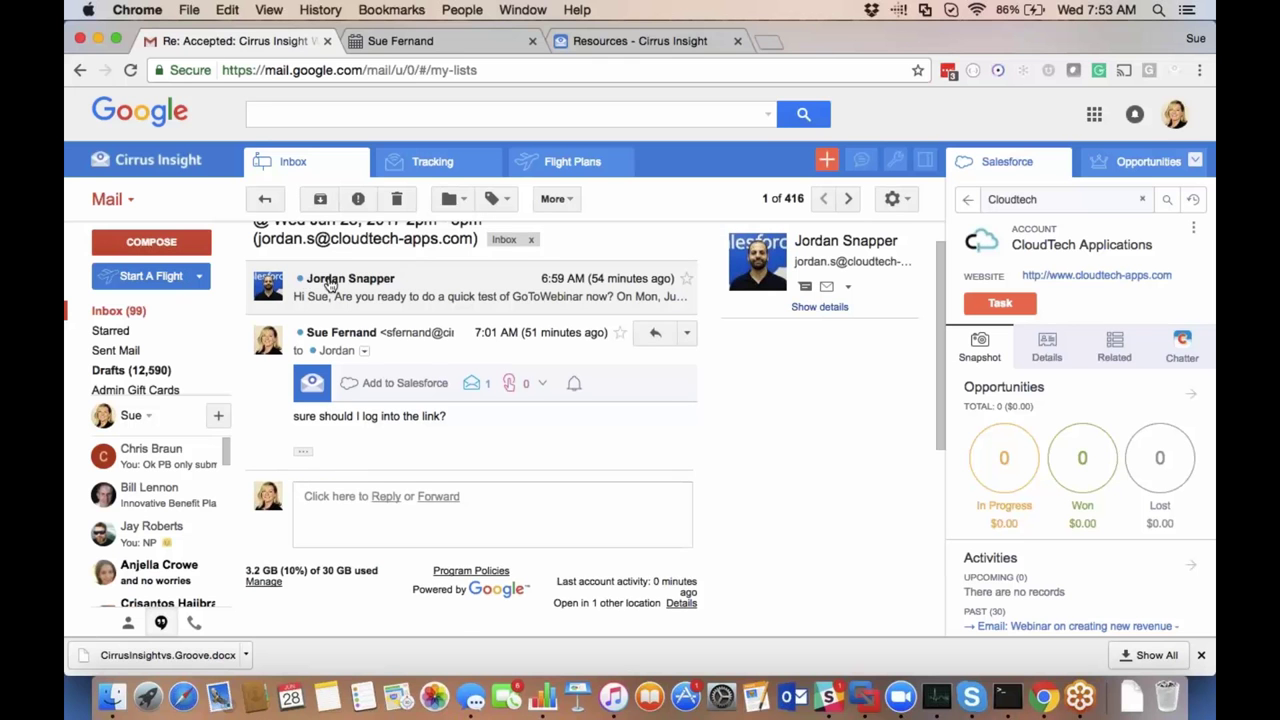
scroll(330, 285, "up", 1)
mouse_move(335, 300)
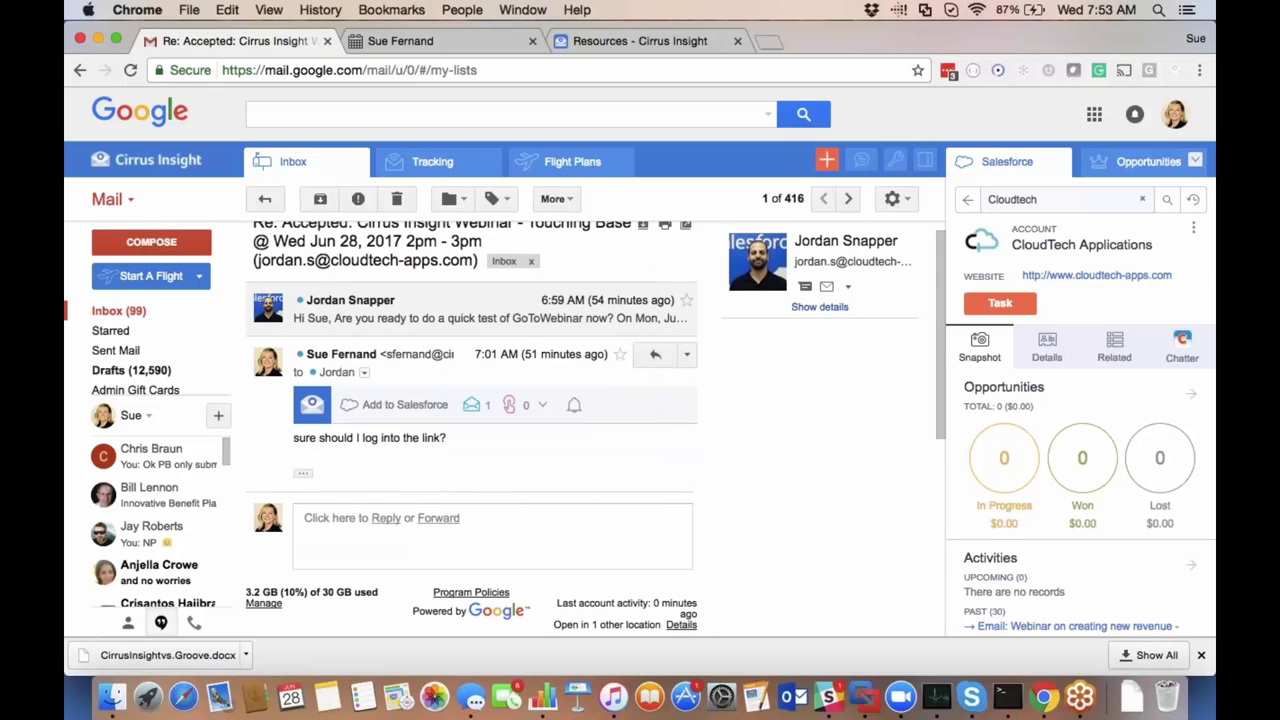
Start a new email campaign and name it "July update".
left_click(199, 276)
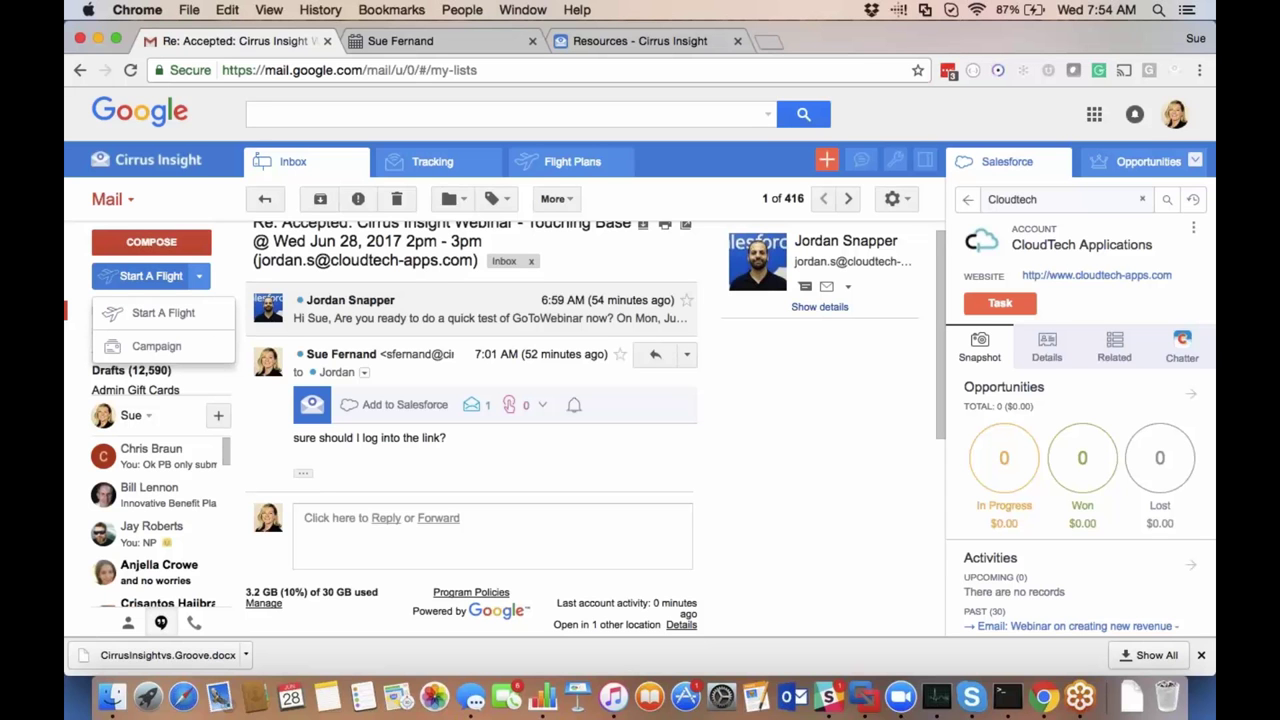
left_click(165, 346)
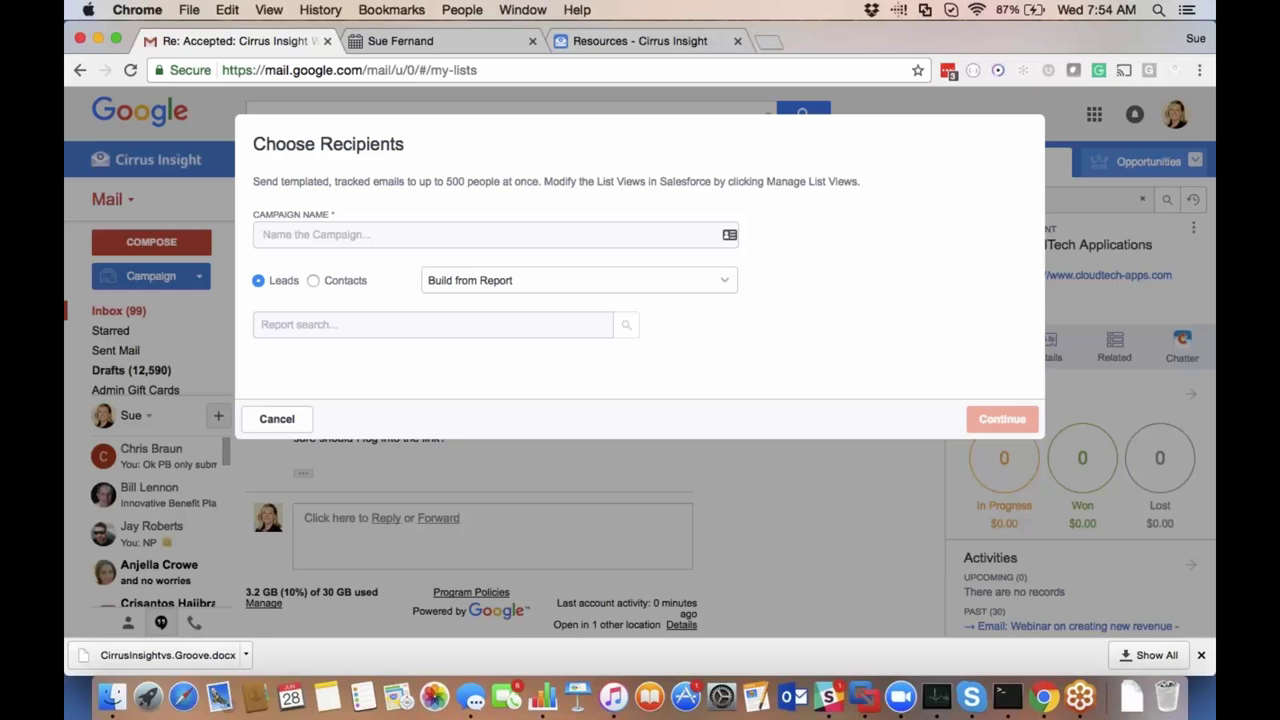
key("Tab")
left_click(295, 240)
type("July update")
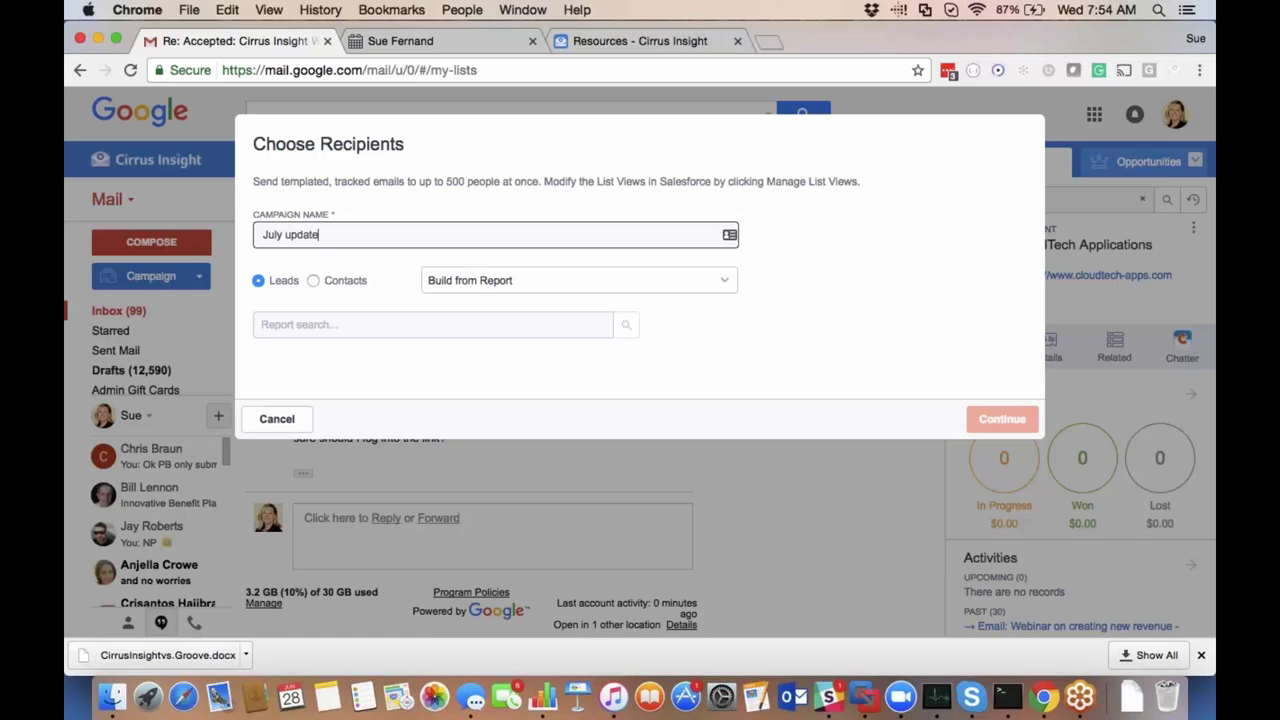
Set the campaign recipients to Contacts, built from the Partner Main Contact report found by searching "partner main".
left_click(445, 282)
left_click(445, 282)
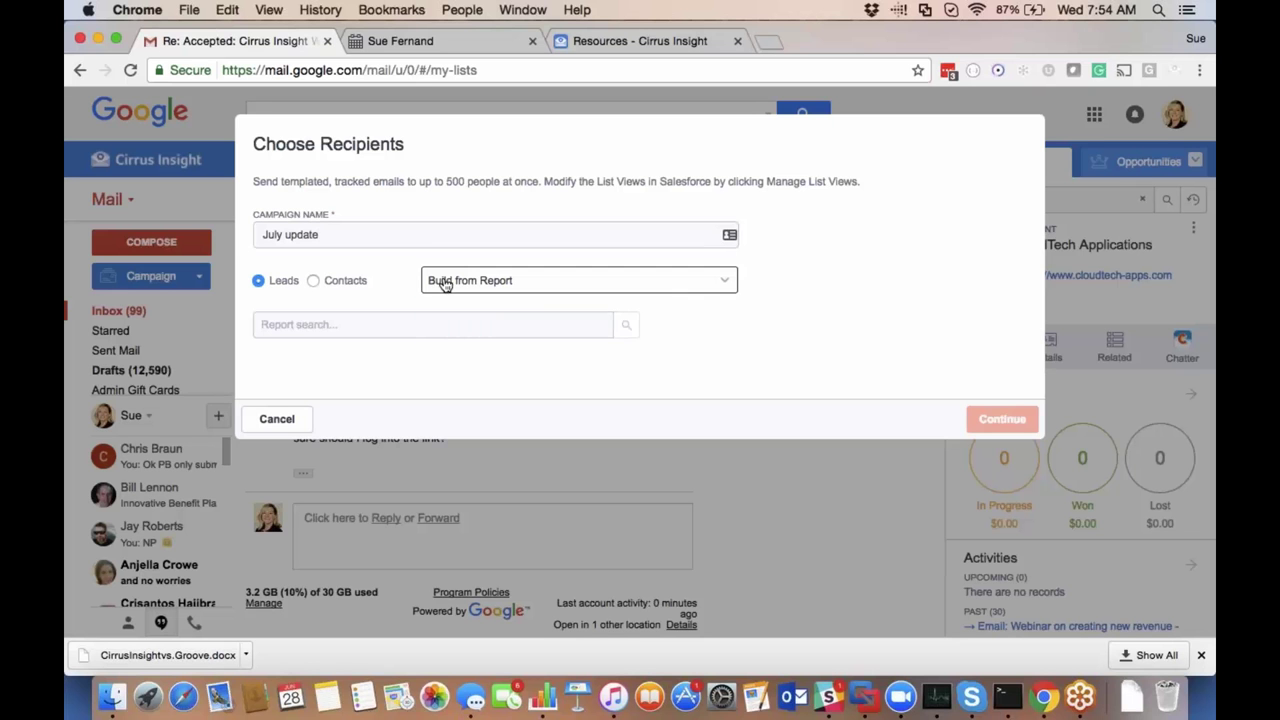
left_click(313, 281)
left_click(340, 358)
type("part")
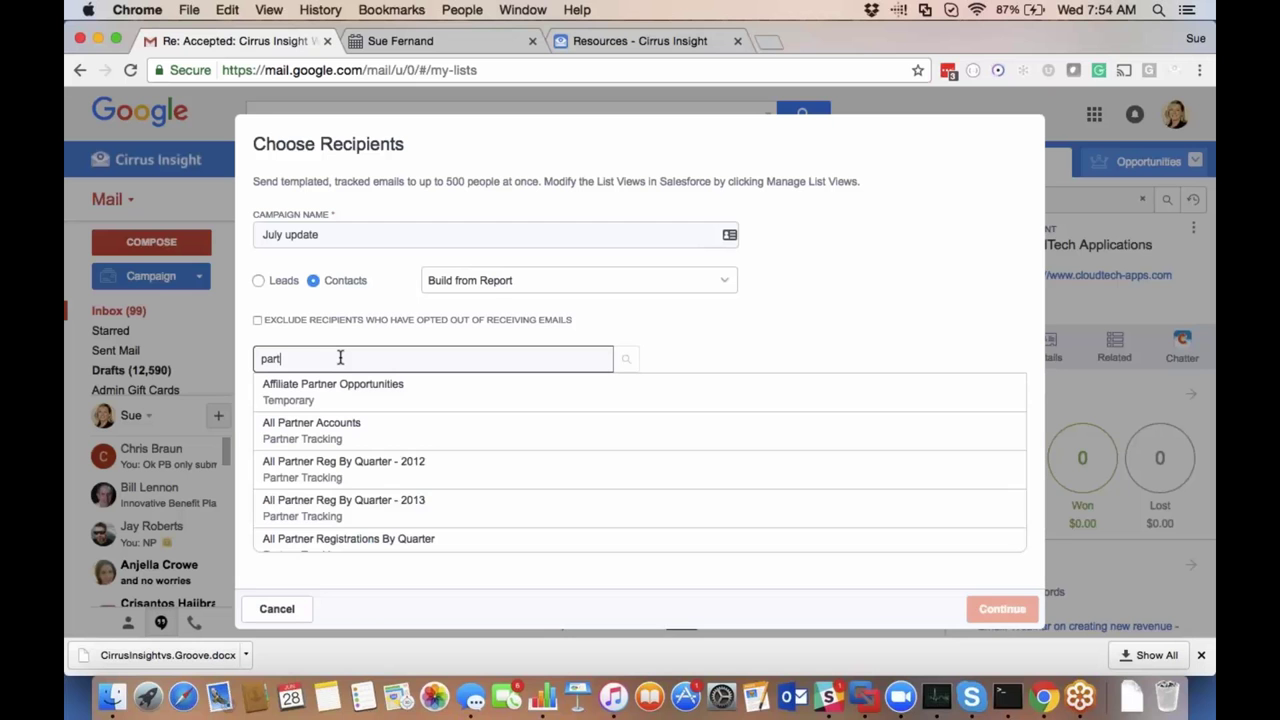
type("ner main")
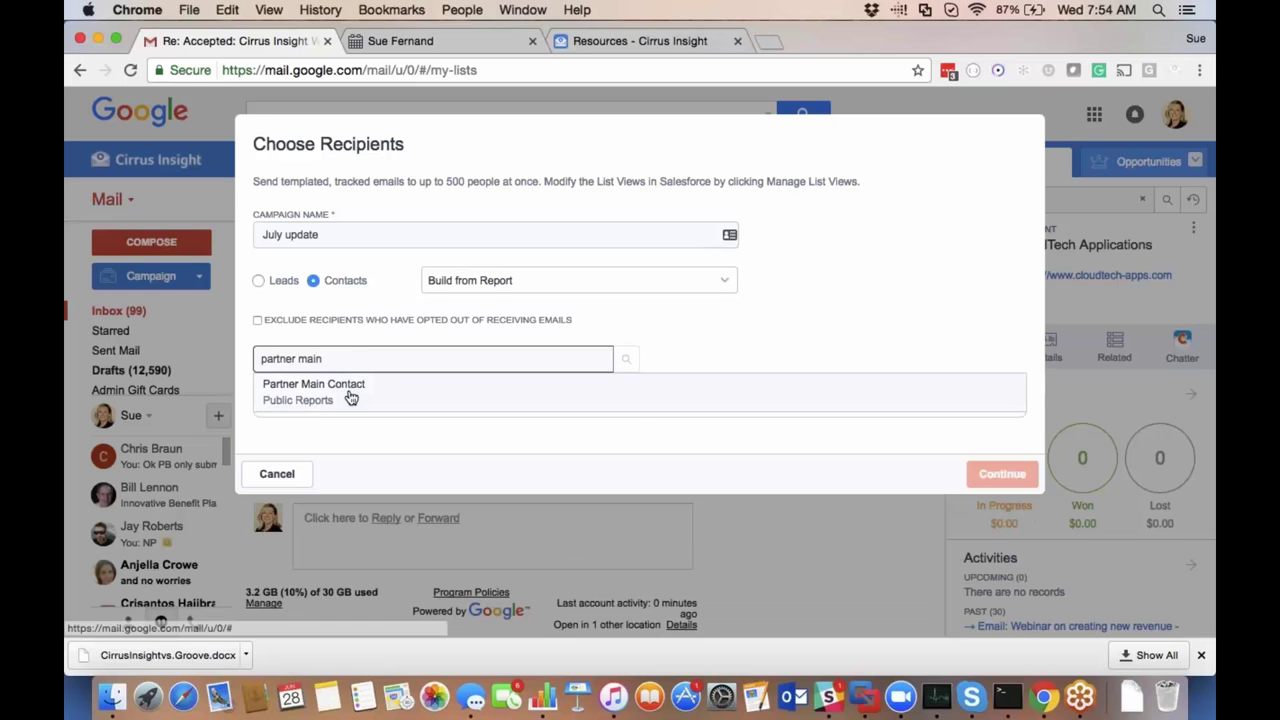
left_click(351, 395)
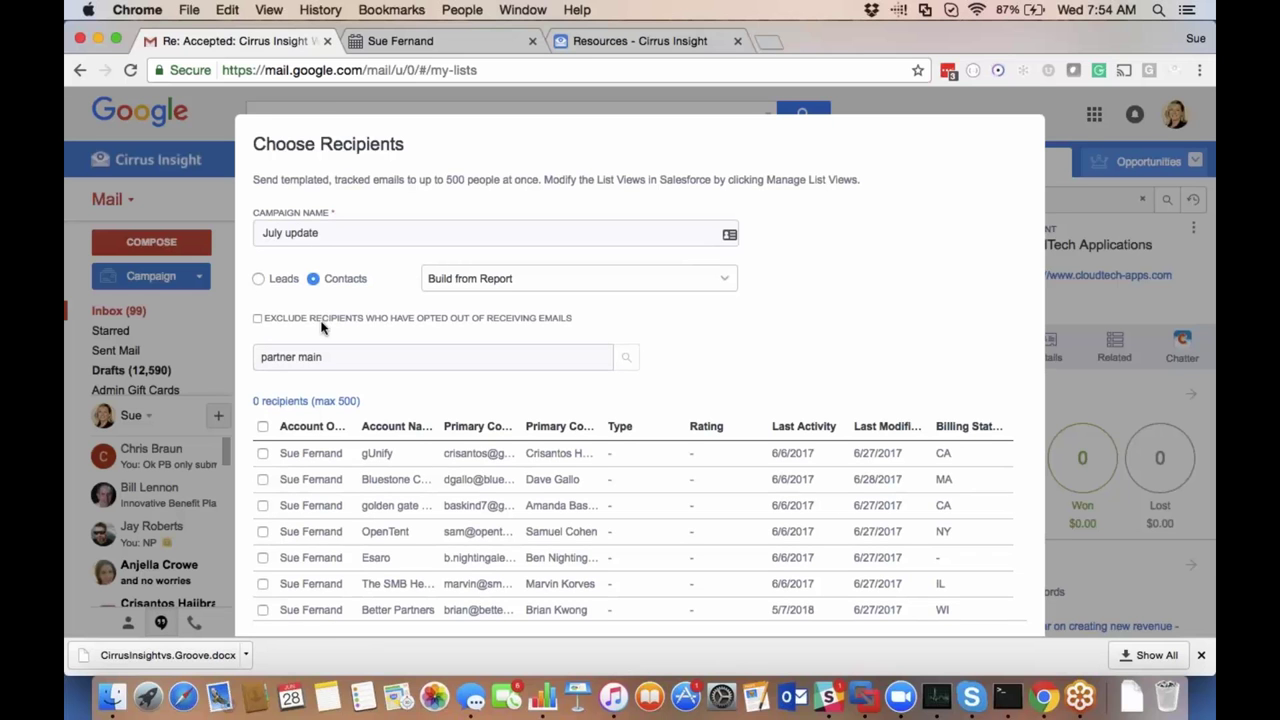
Select all contacts on the report's first page as recipients and continue to the template selection.
scroll(321, 327, "down", 3)
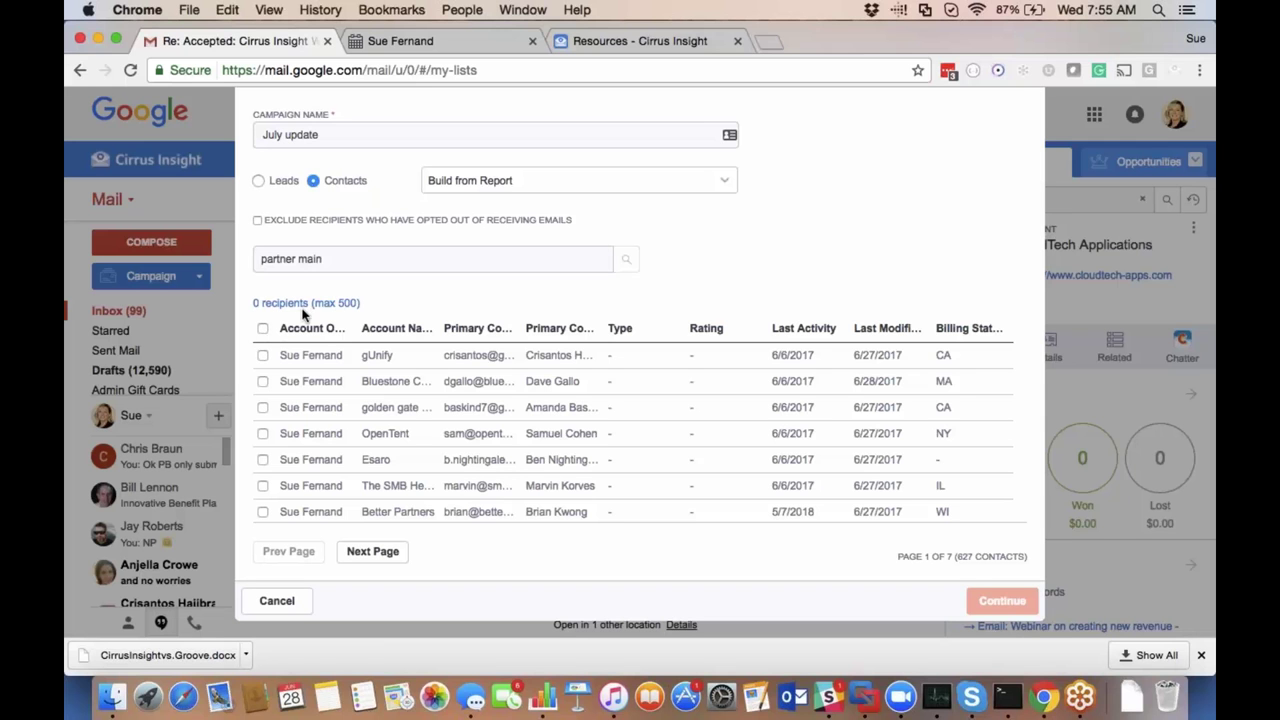
left_click(262, 328)
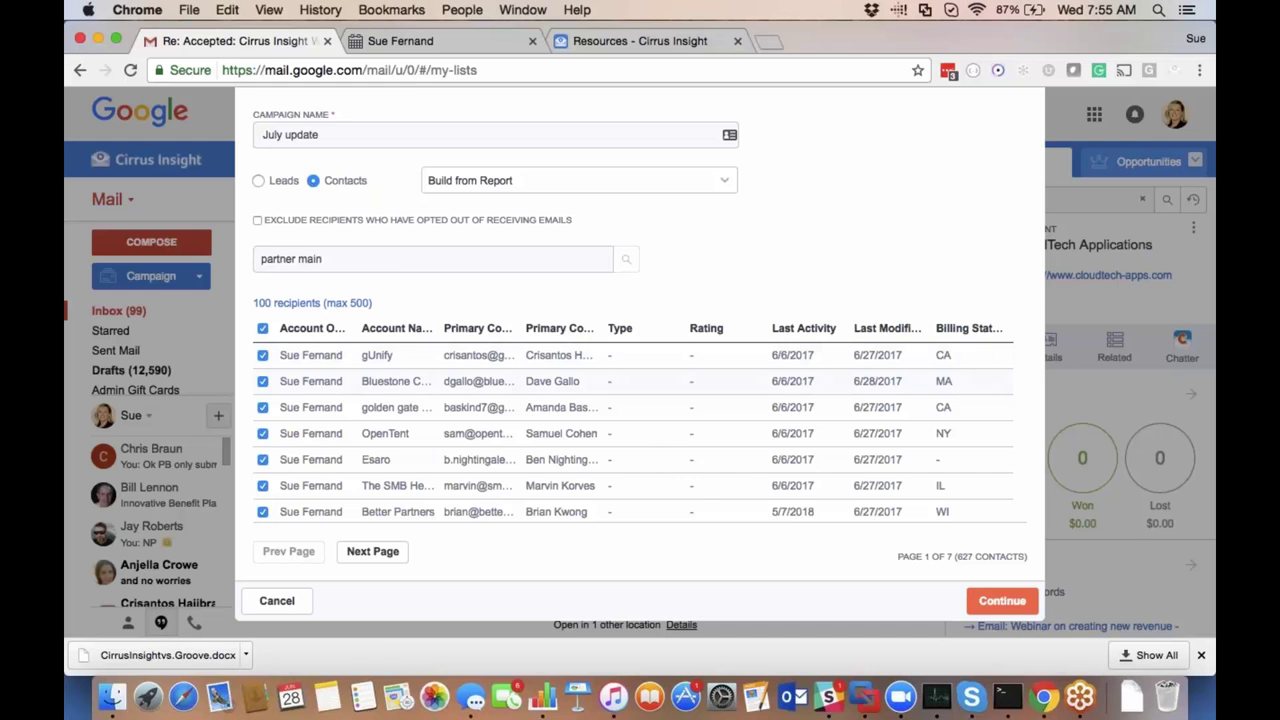
left_click(1002, 601)
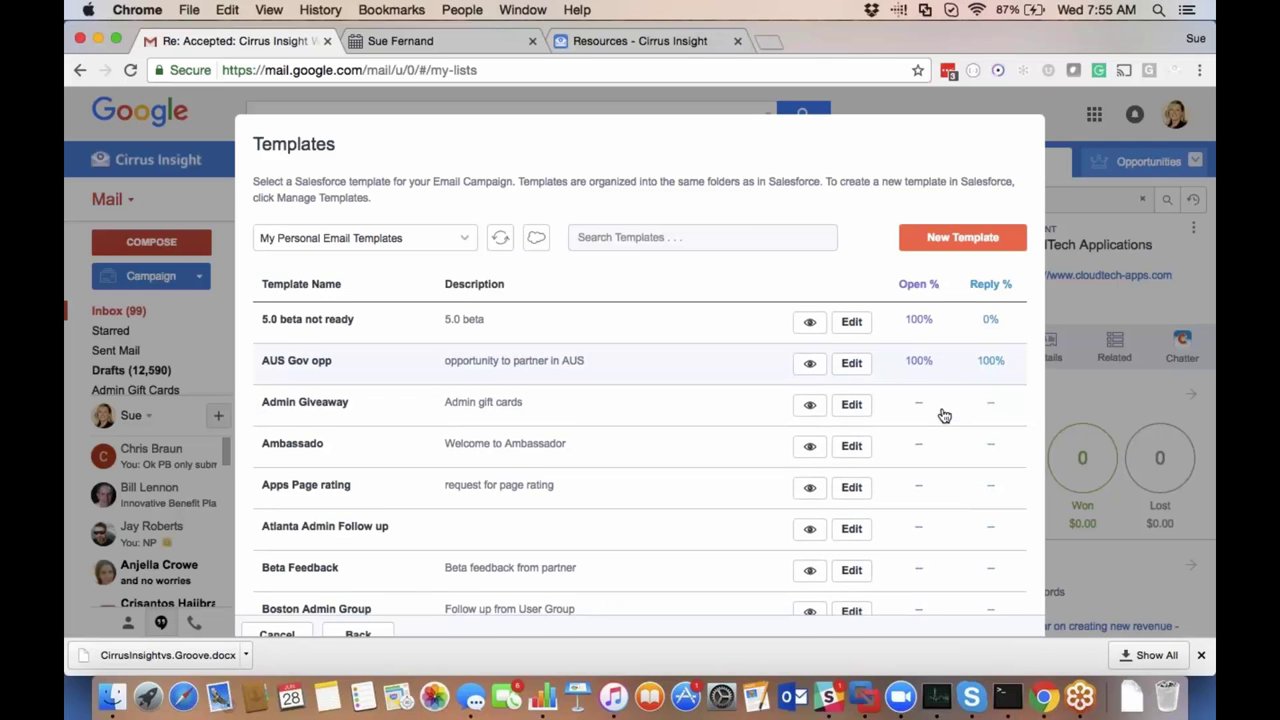
Create a new email template with the subject "July" and begin its body with "Hi".
scroll(944, 415, "down", 6)
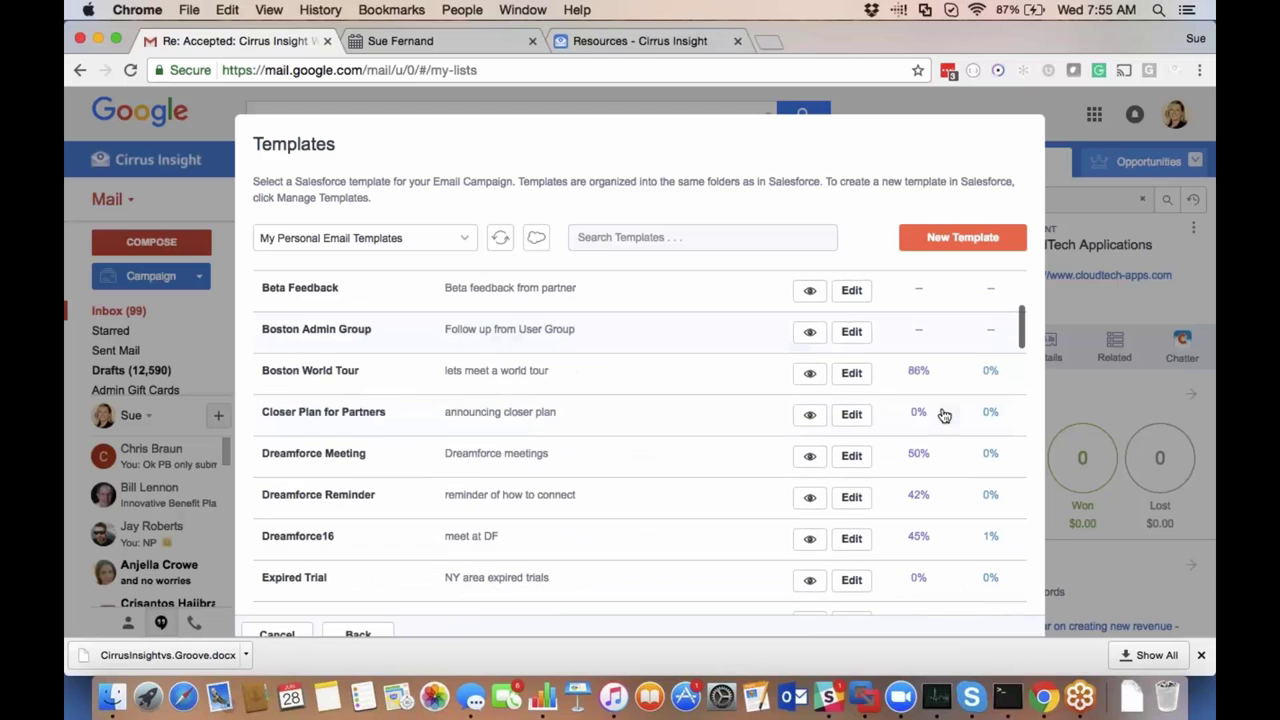
left_click(962, 237)
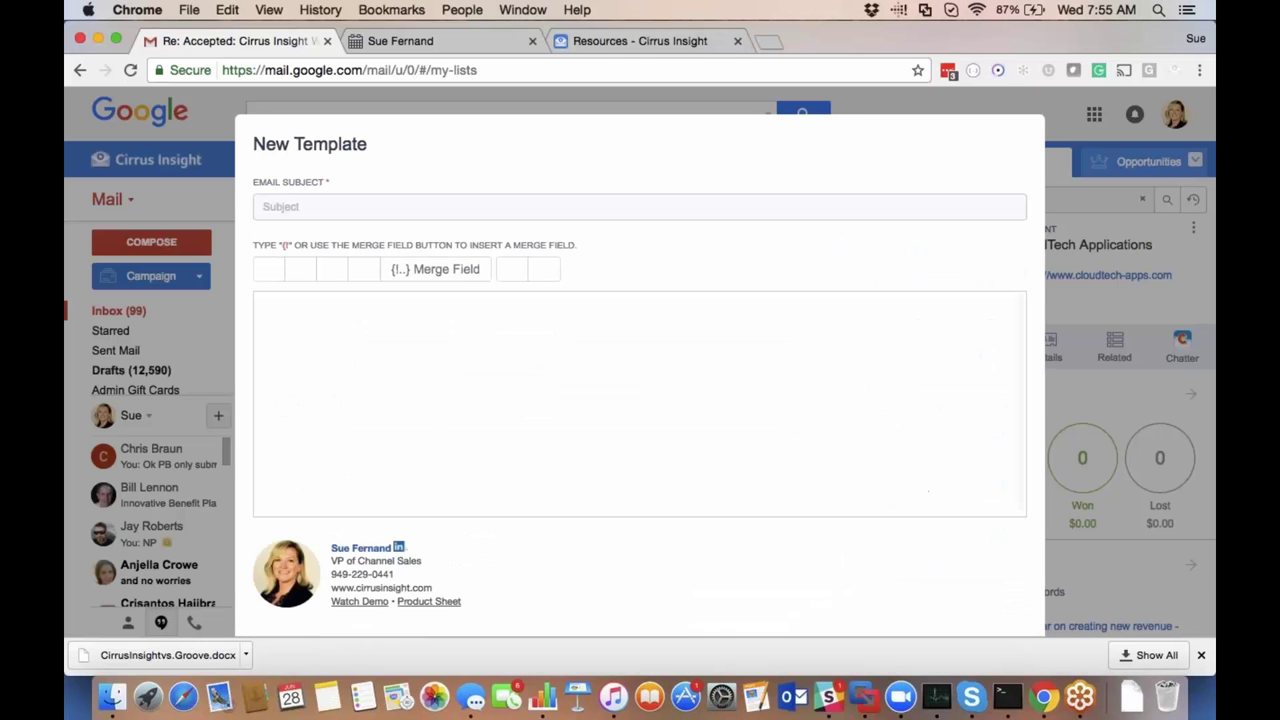
left_click(854, 210)
type("July")
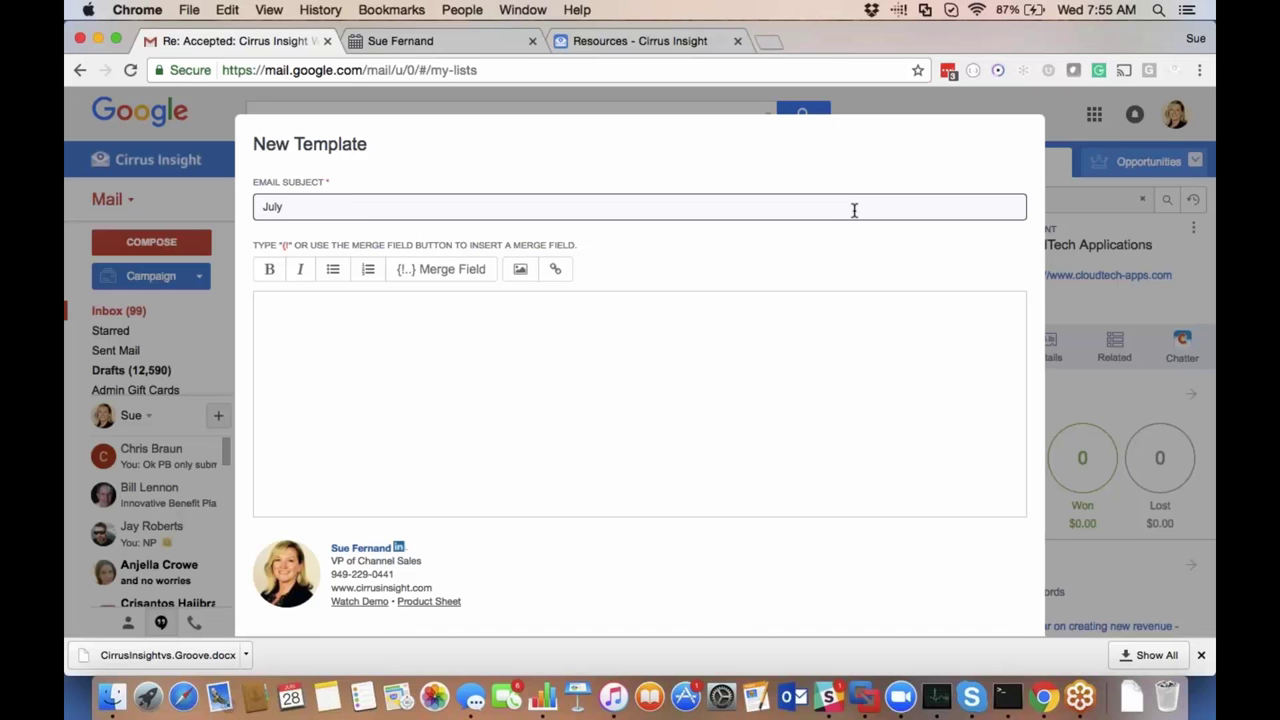
left_click(429, 403)
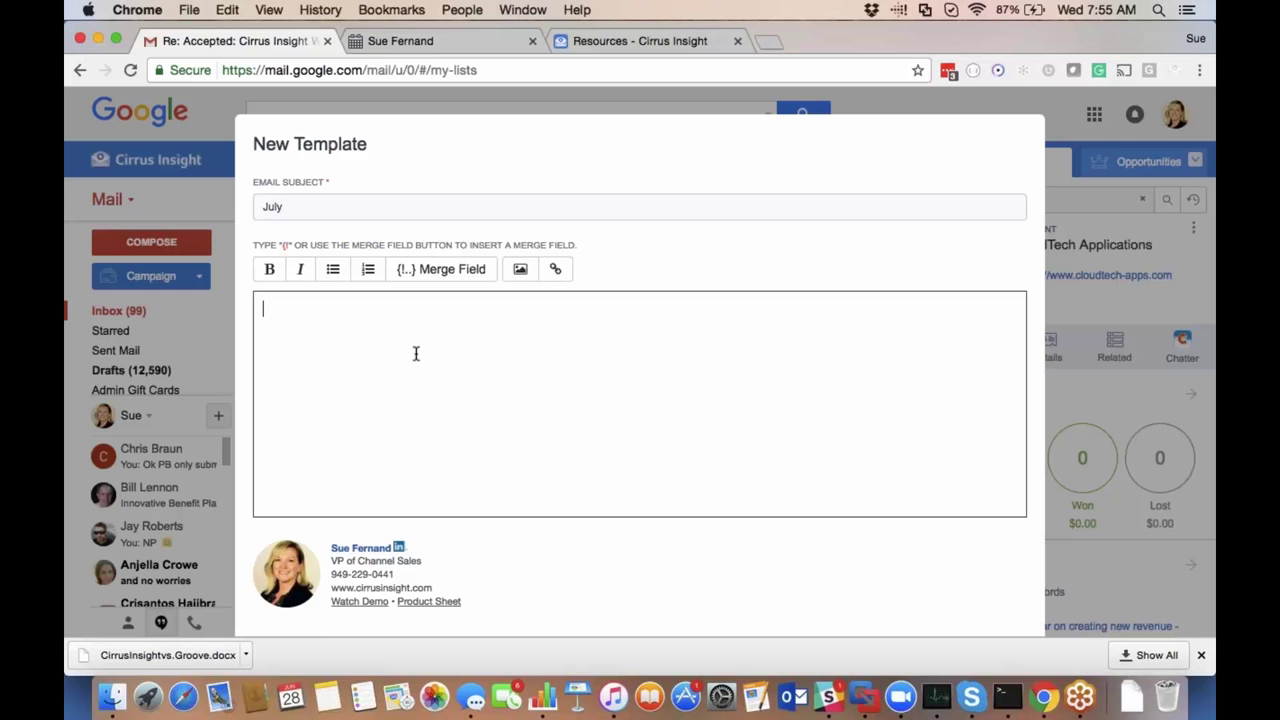
type("Hi")
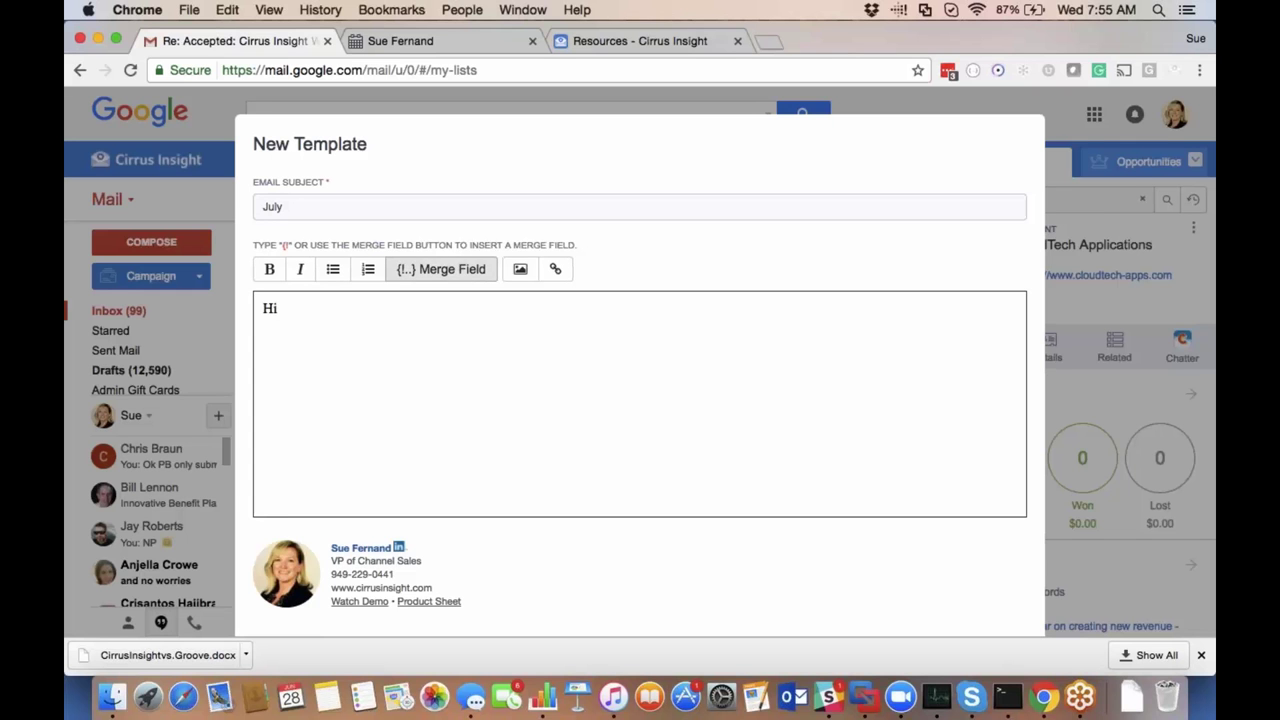
Insert the Contact First Name merge field after "Hi" in the template body.
left_click(455, 269)
scroll(416, 438, "down", 2)
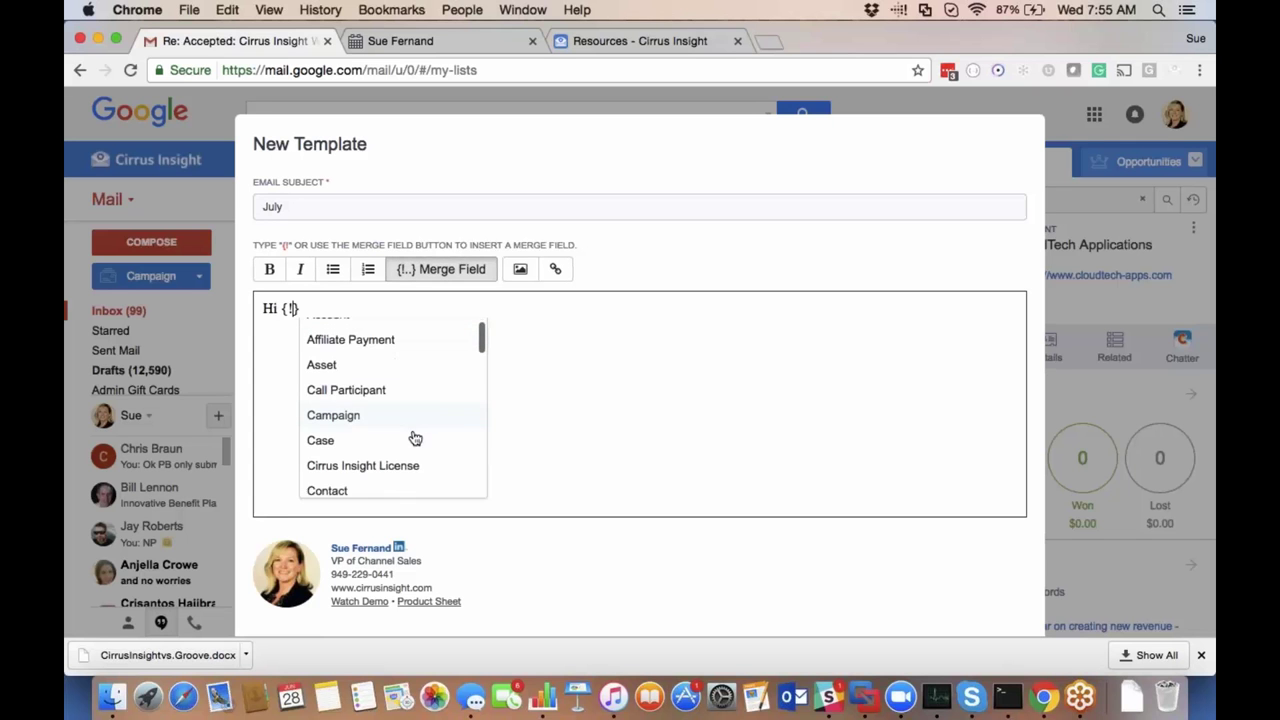
left_click(409, 454)
scroll(443, 410, "down", 5)
scroll(443, 410, "down", 10)
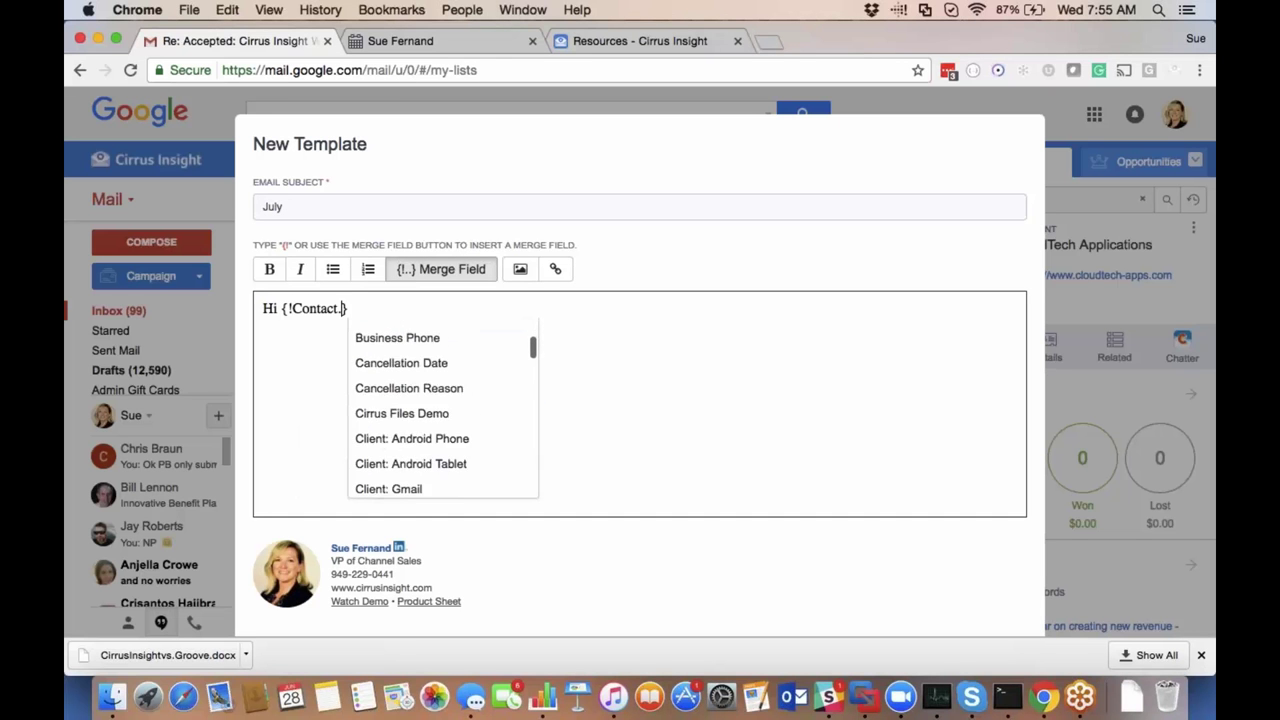
scroll(443, 410, "down", 8)
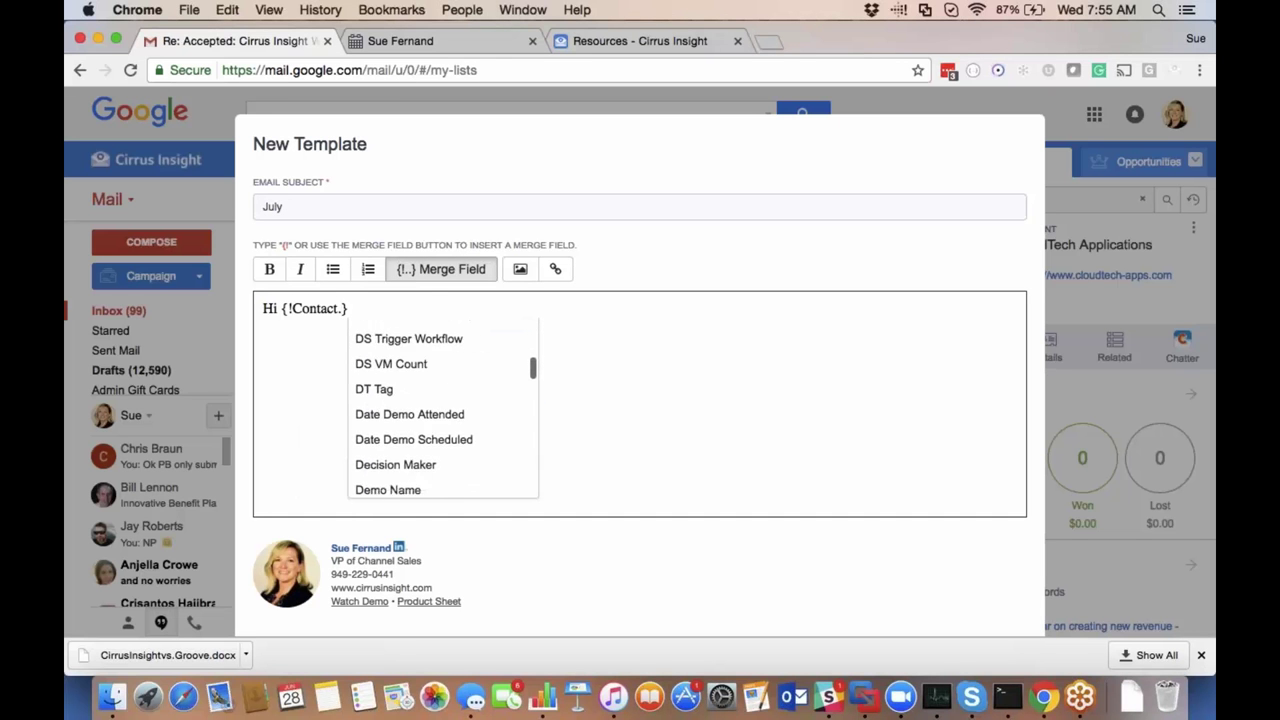
scroll(443, 410, "down", 7)
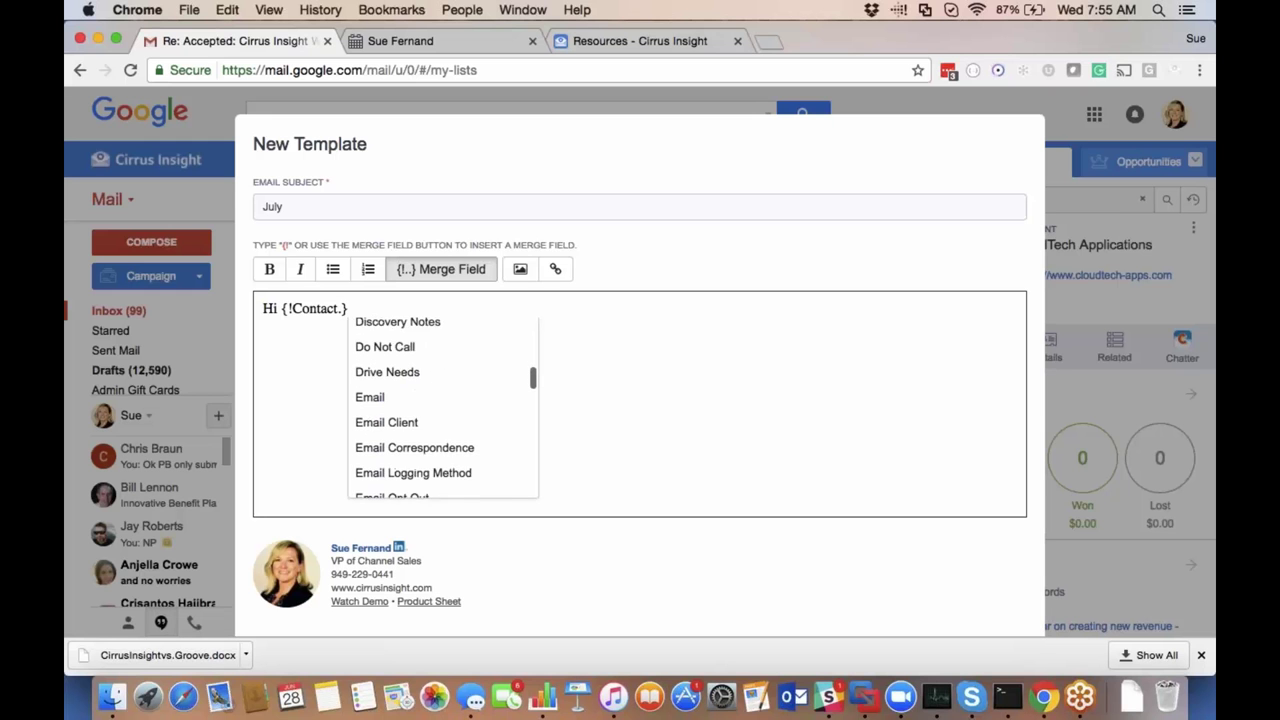
left_click(383, 465)
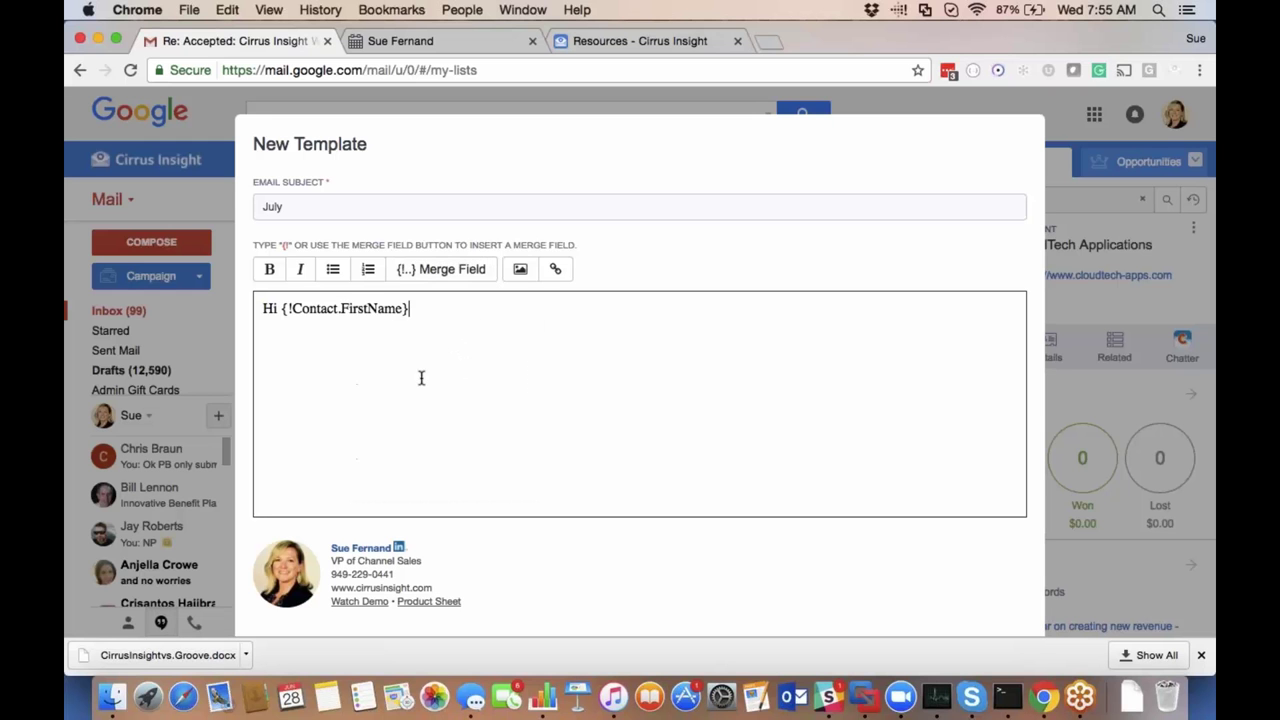
Merge the July template with the recipients and continue past its preview to generate the campaign's draft emails.
scroll(429, 323, "down", 1)
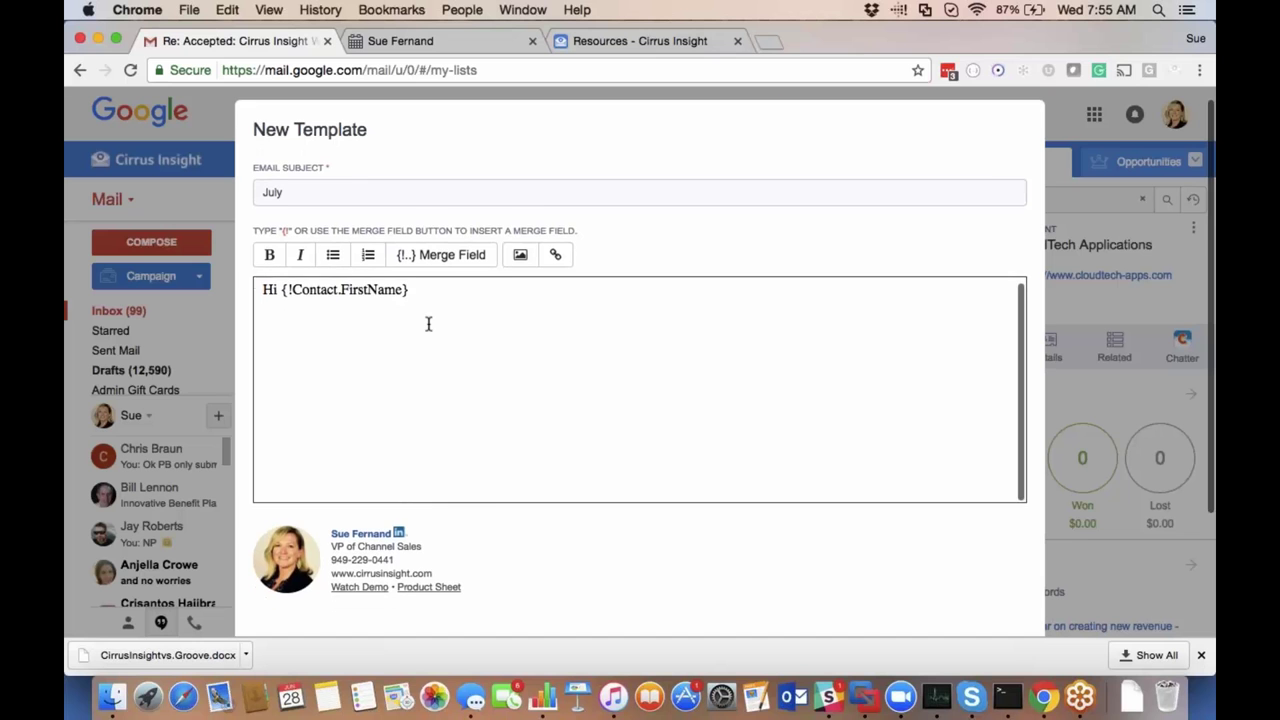
scroll(494, 500, "down", 5)
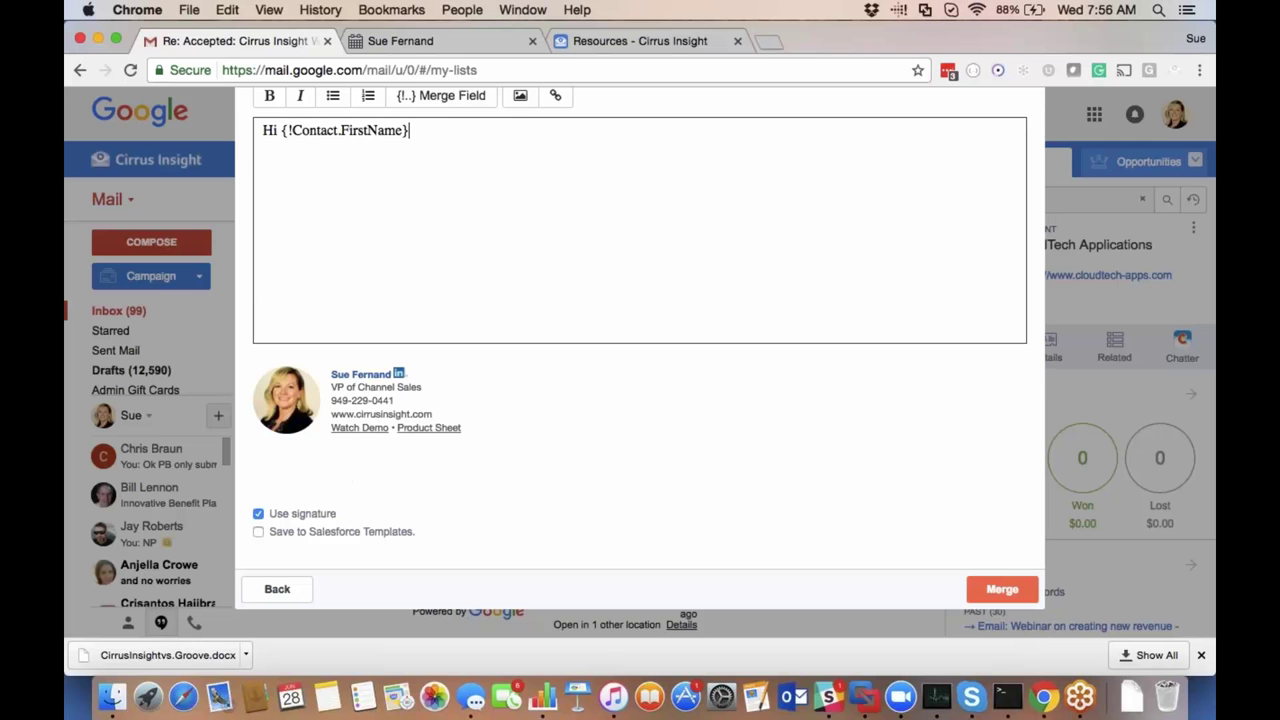
left_click(1006, 592)
left_click(1004, 592)
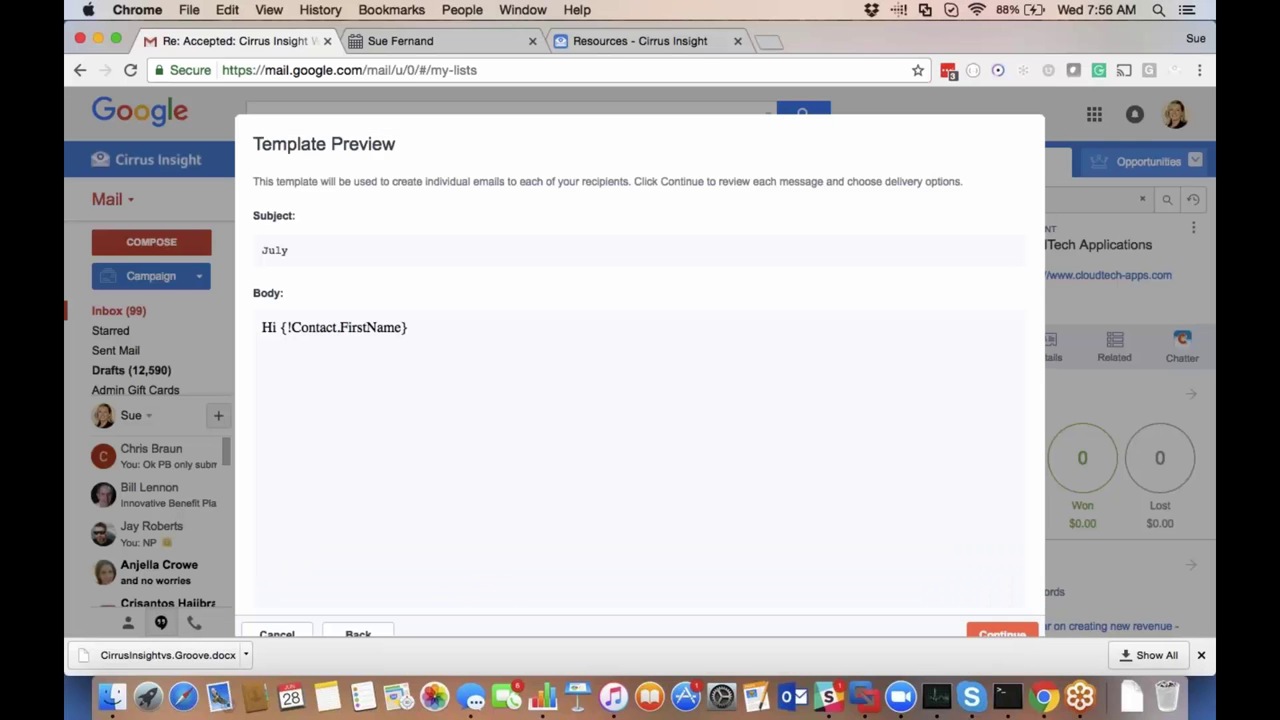
scroll(898, 454, "down", 2)
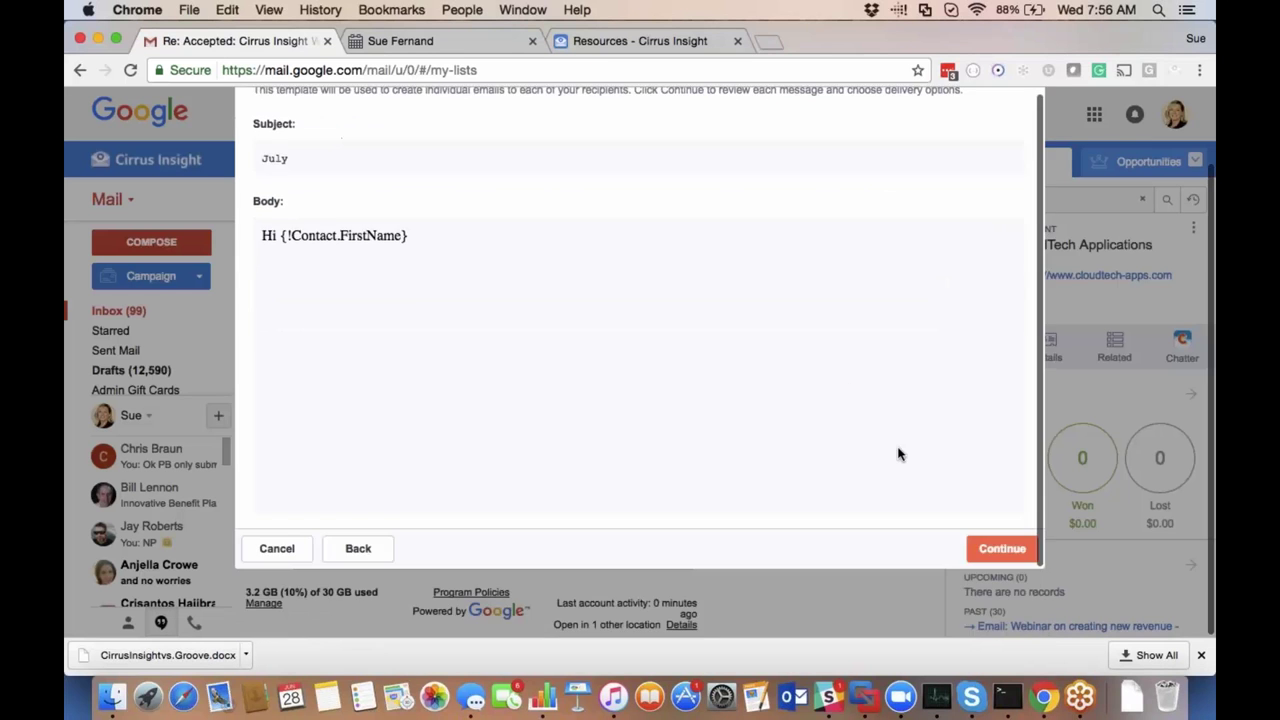
left_click(1004, 546)
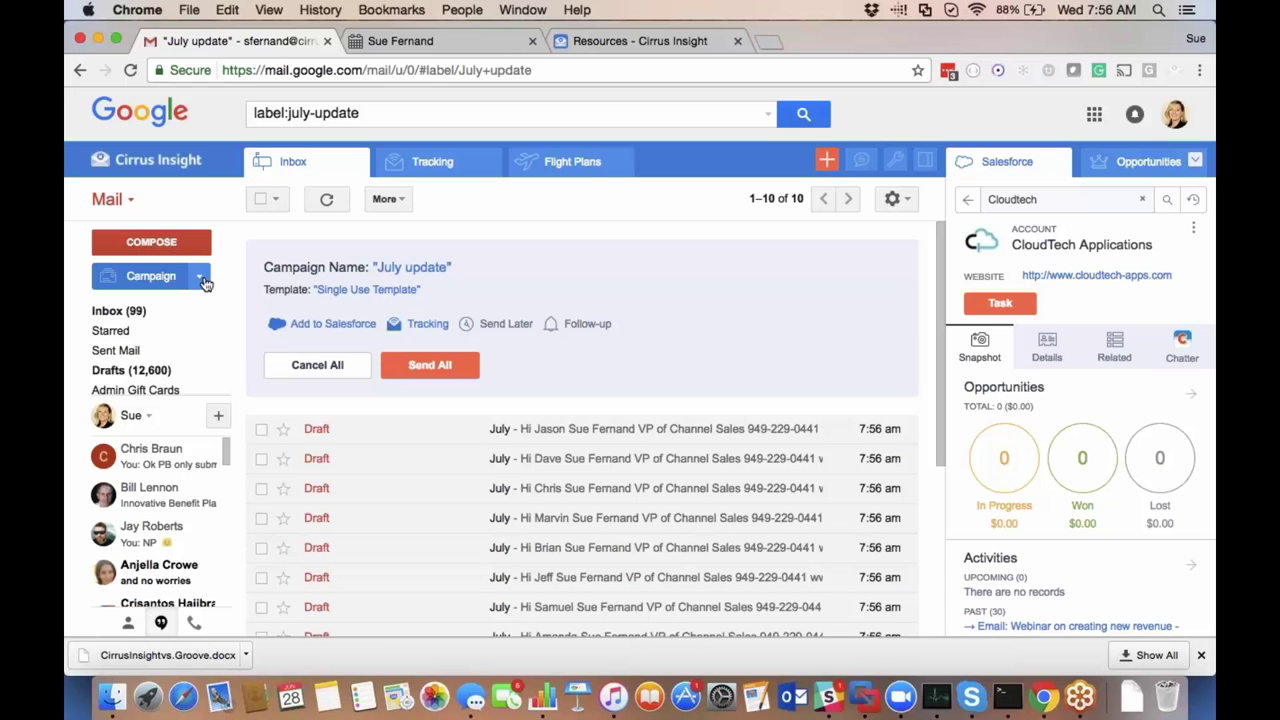
Create a new flight plan from the Flight Plans management page and name it "Targetx Follow".
left_click(578, 168)
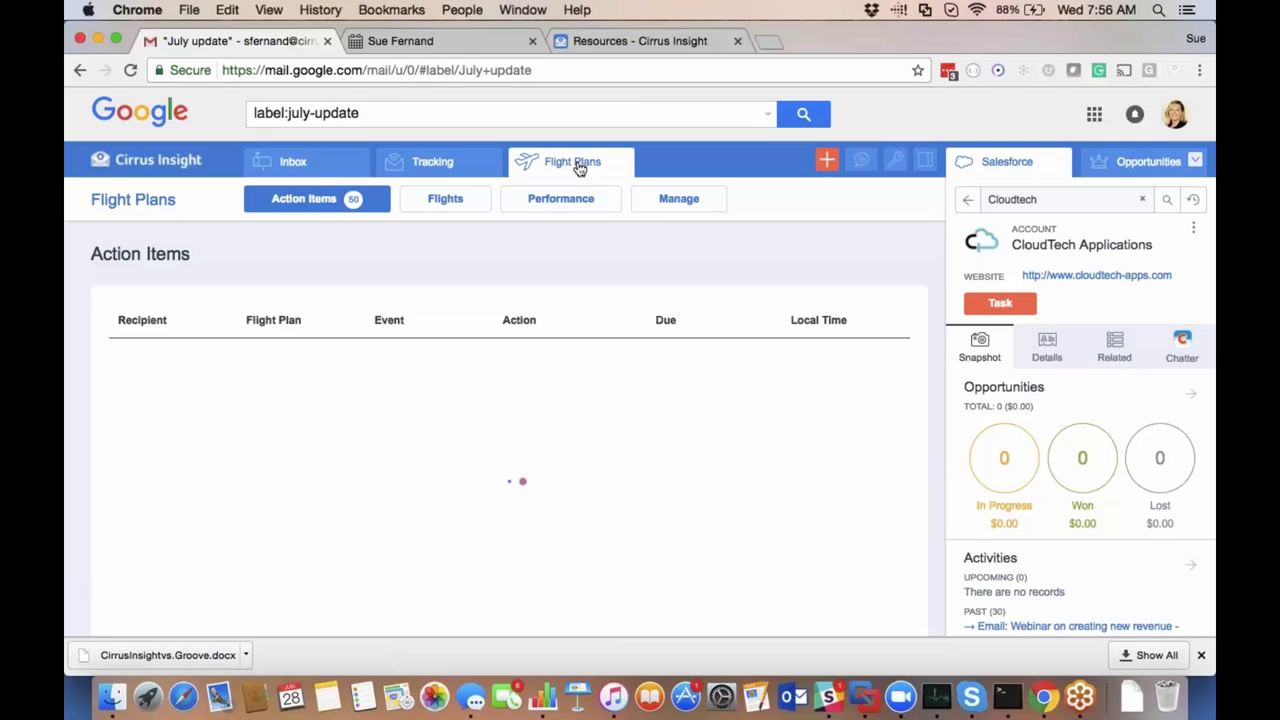
left_click(705, 200)
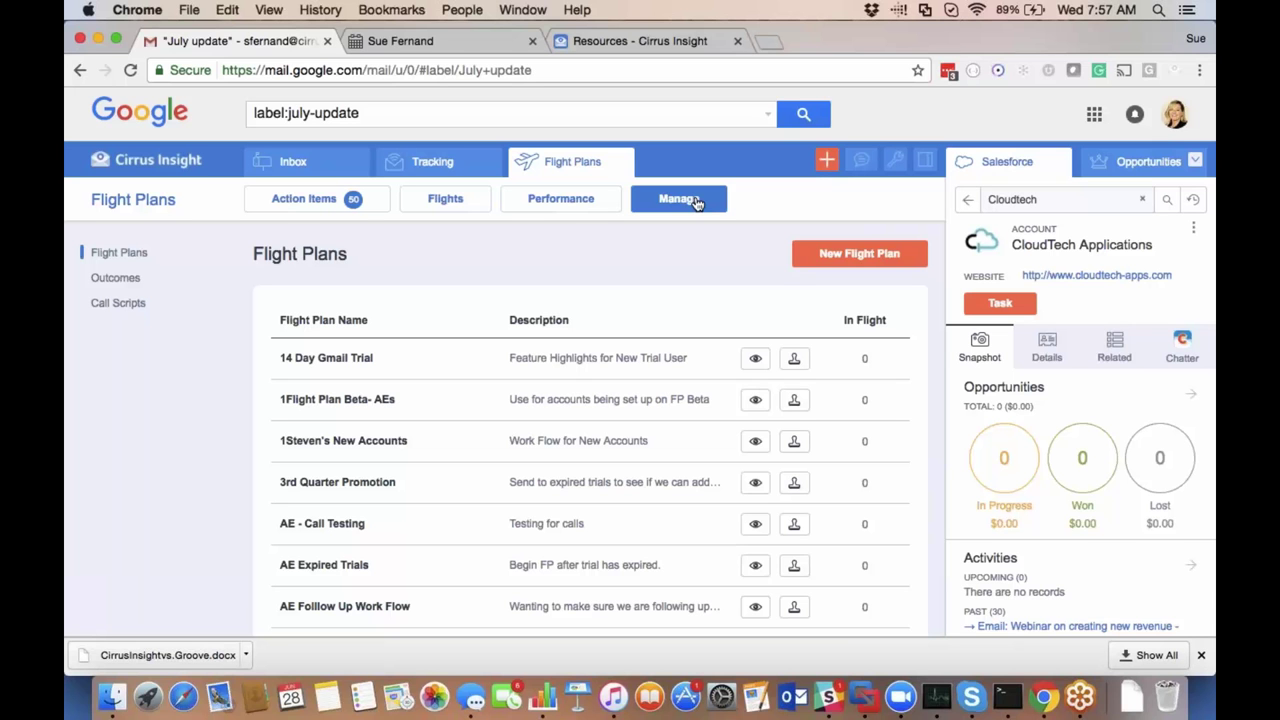
left_click(828, 256)
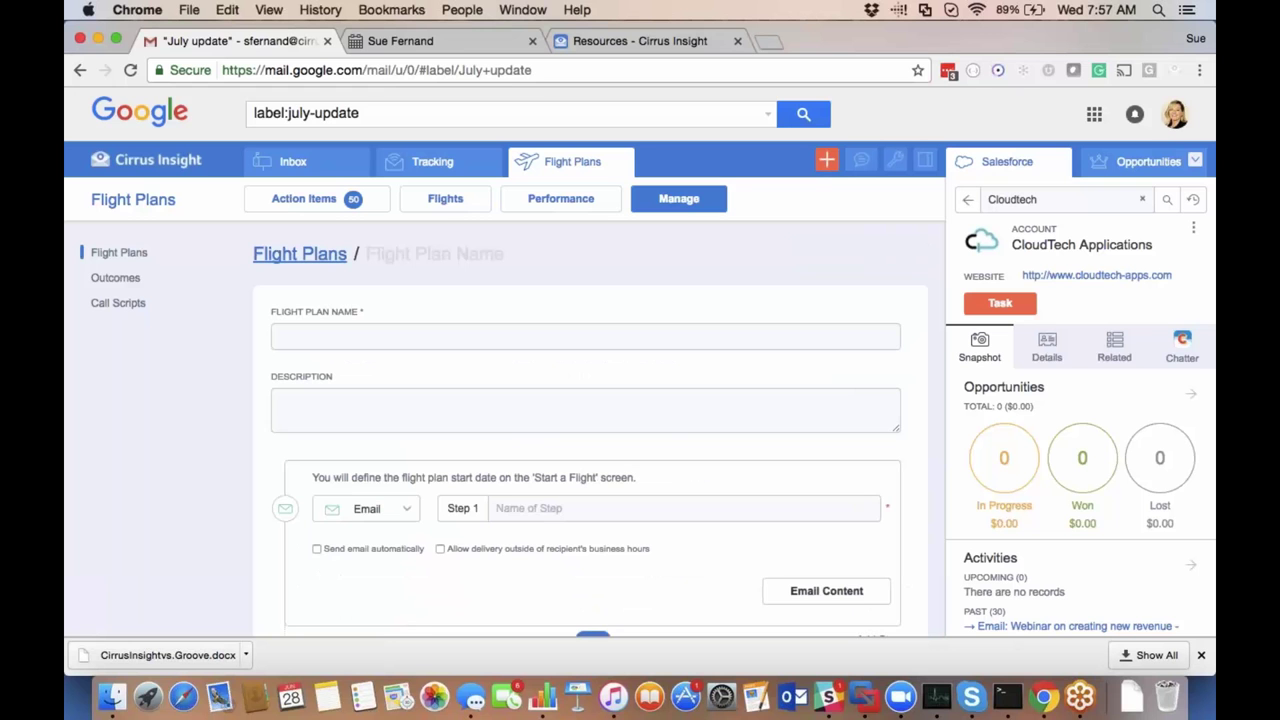
left_click(640, 340)
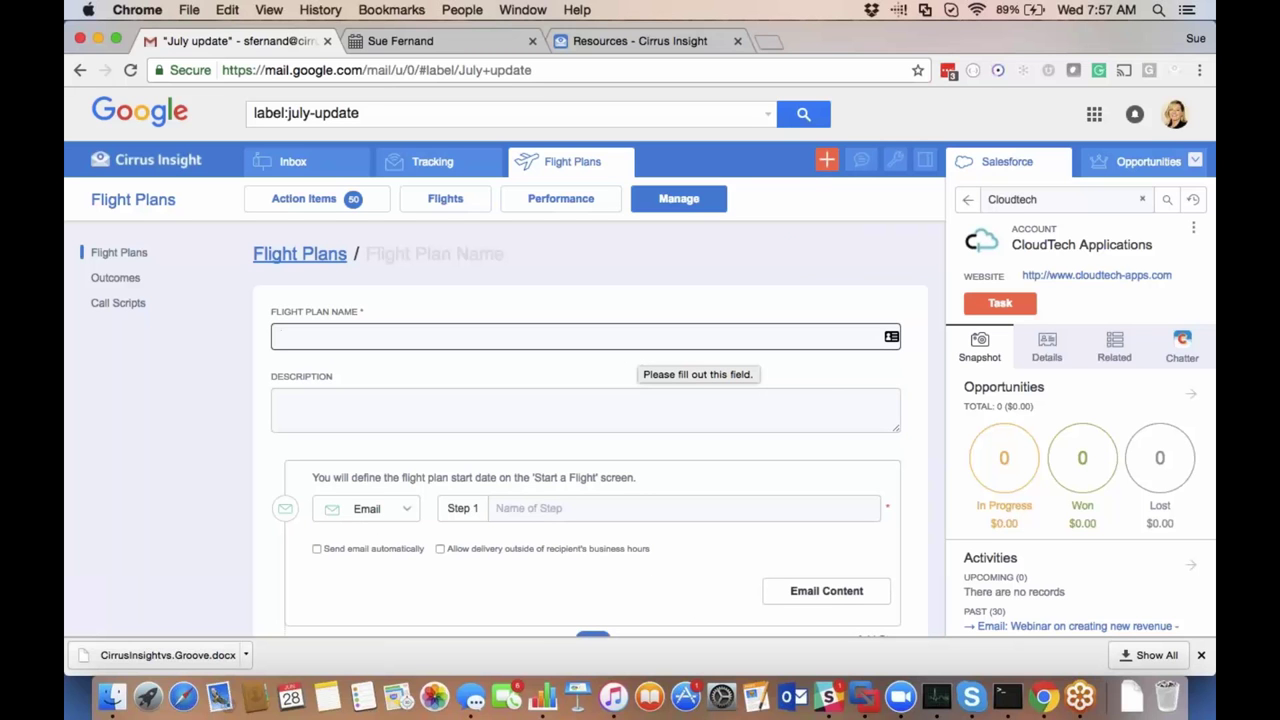
type("T")
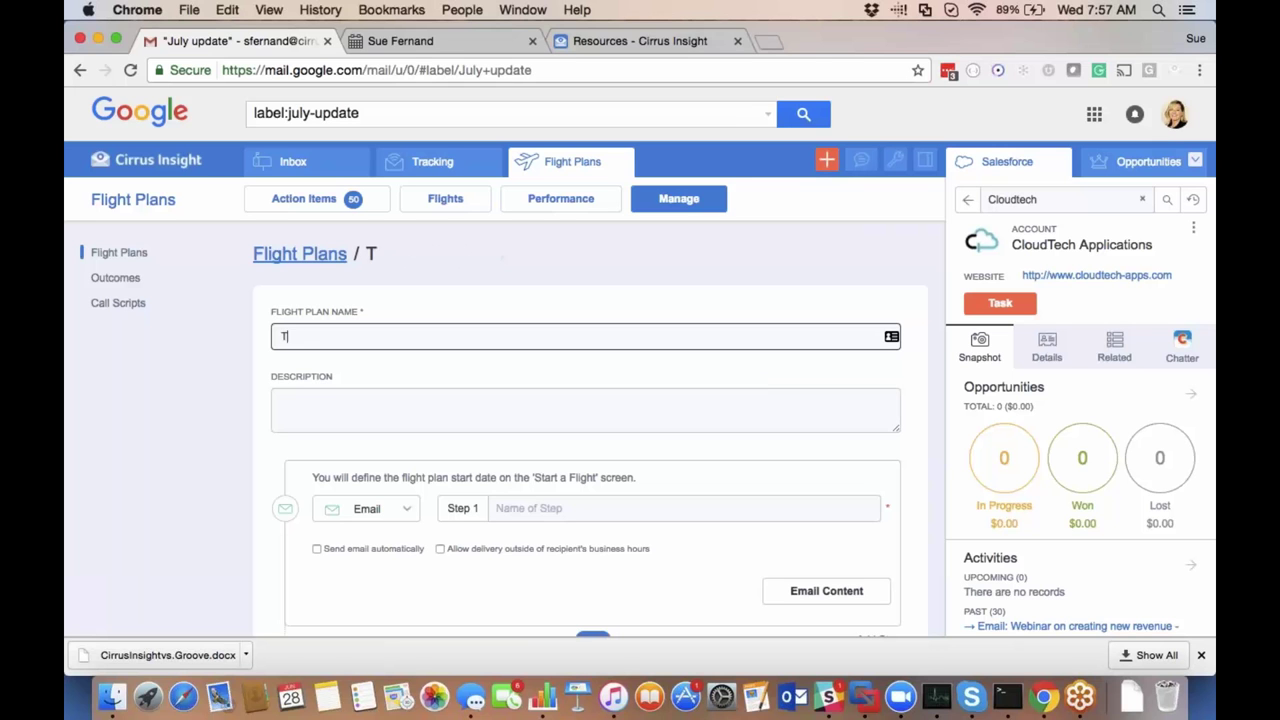
type("argetx")
scroll(590, 430, "down", 1)
scroll(590, 430, "down", 1)
type("Follow")
Describe the flight plan as "follow up from event".
left_click(577, 412)
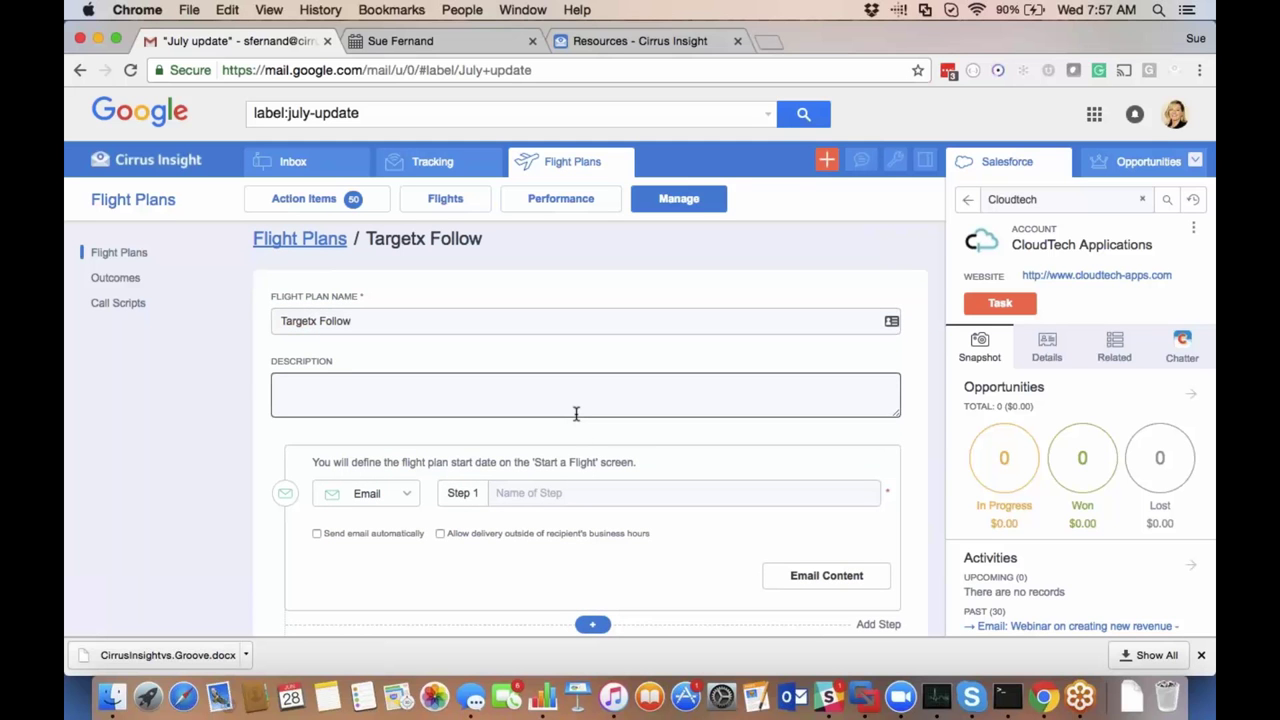
scroll(576, 413, "down", 1)
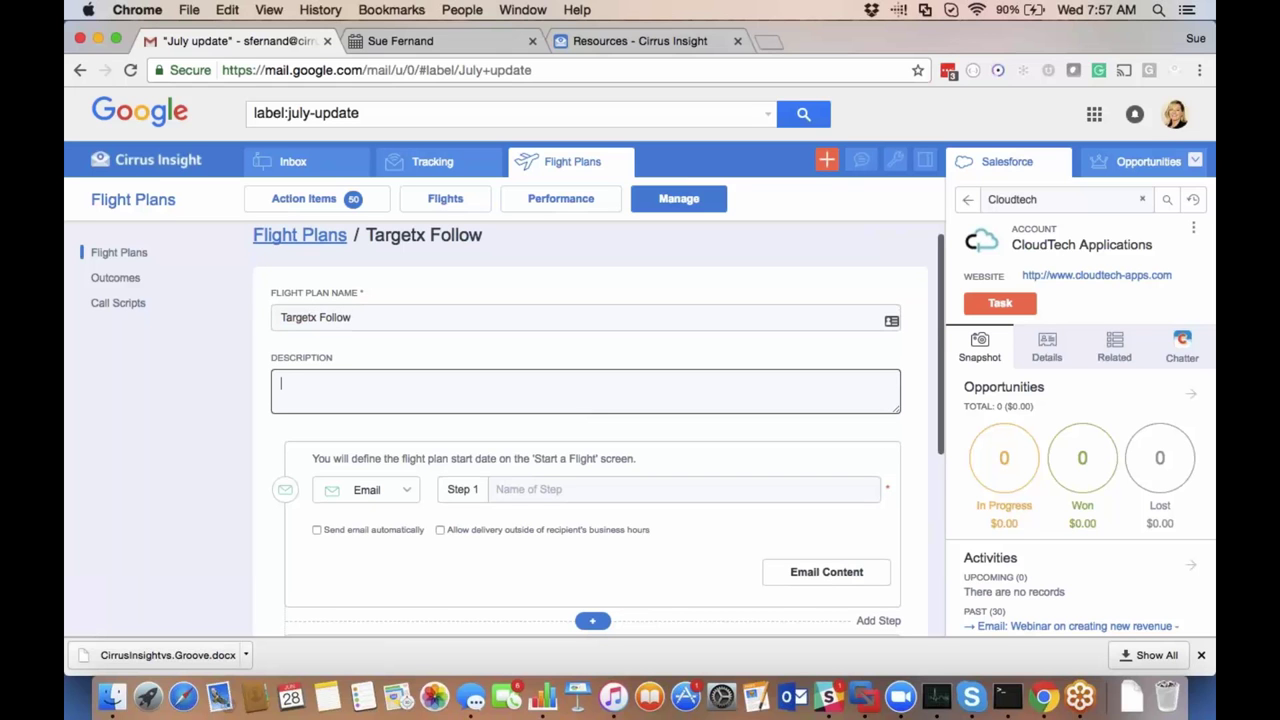
scroll(599, 430, "down", 2)
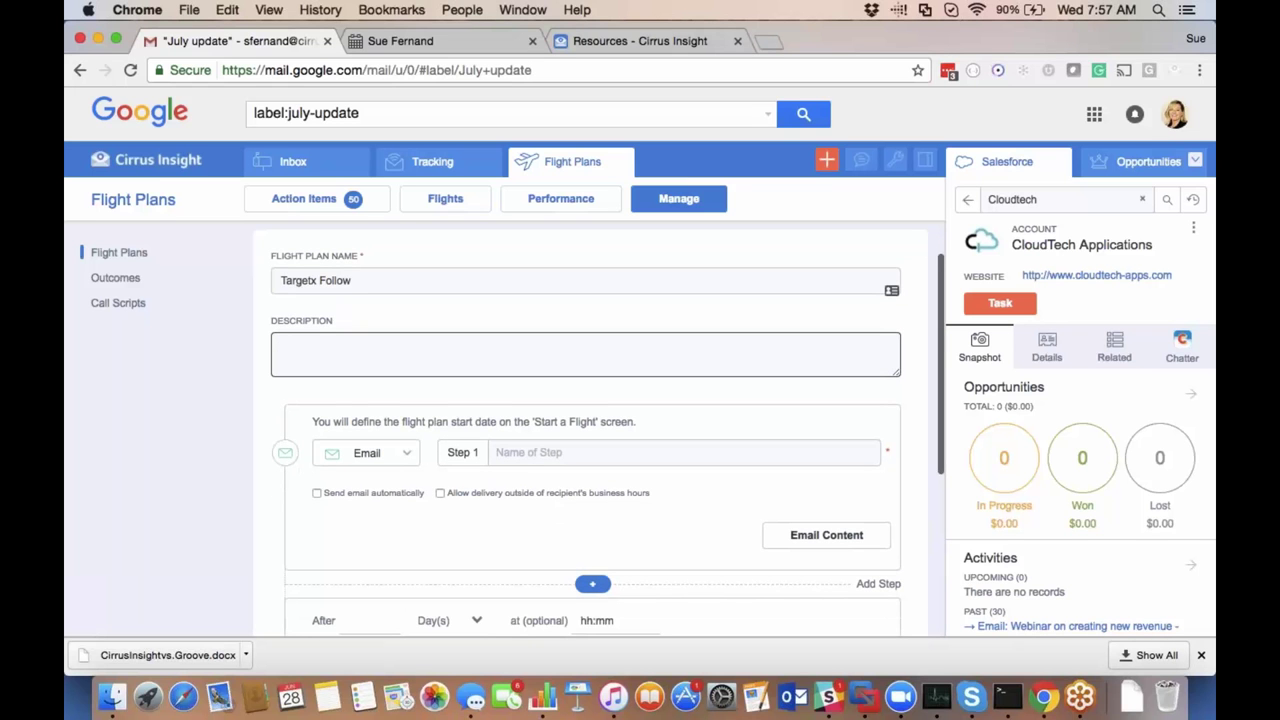
type("follow up from event")
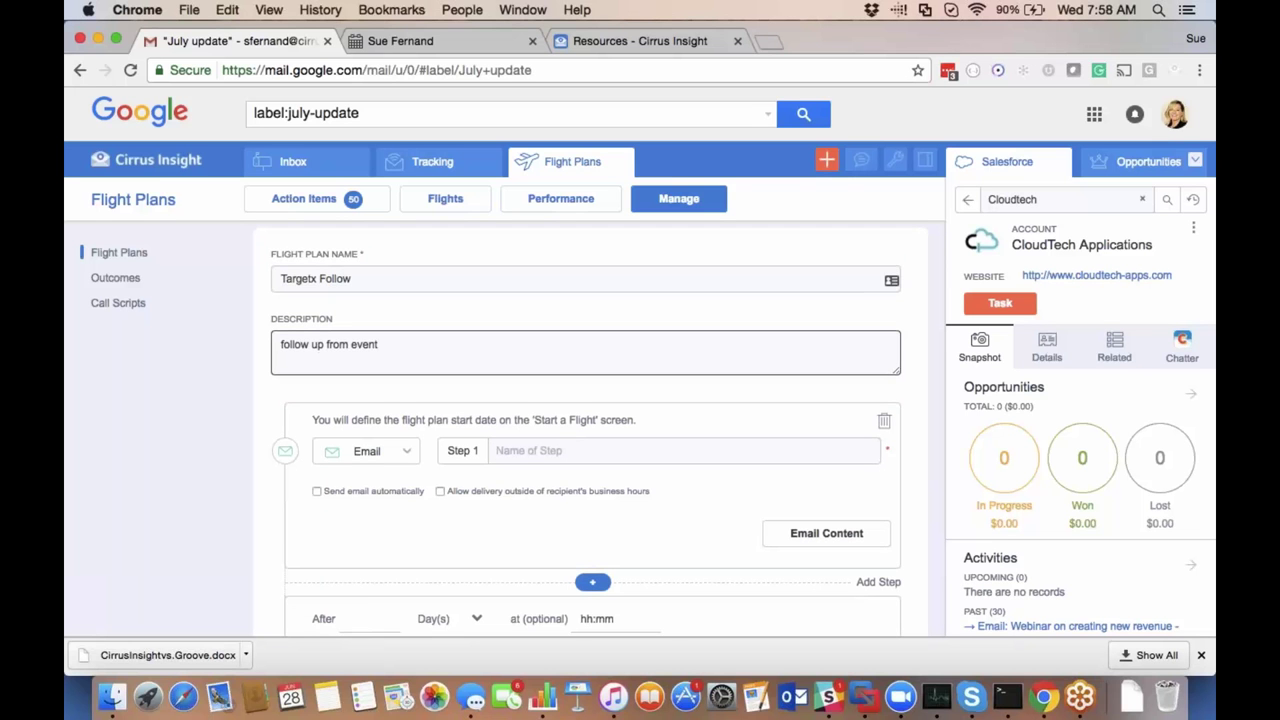
Keep Email as the type of the flight plan's first step and name the step "Great meeting you at the event".
scroll(600, 428, "down", 2)
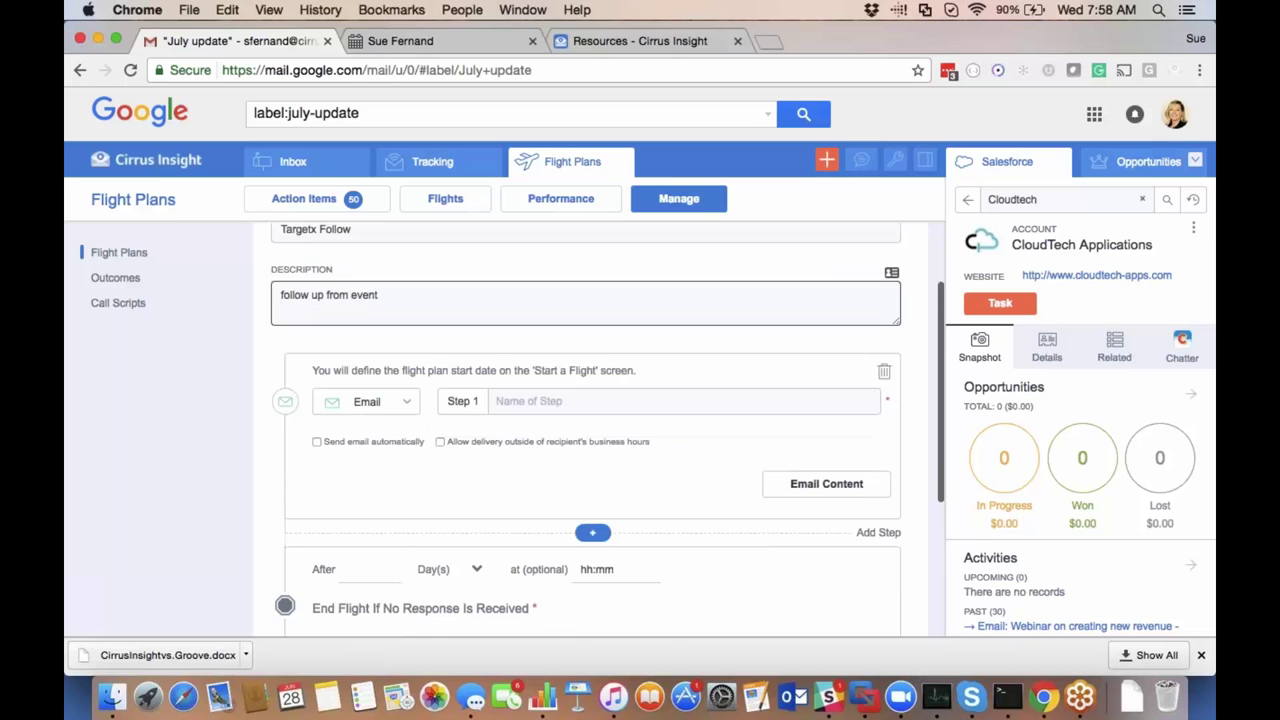
scroll(600, 428, "down", 2)
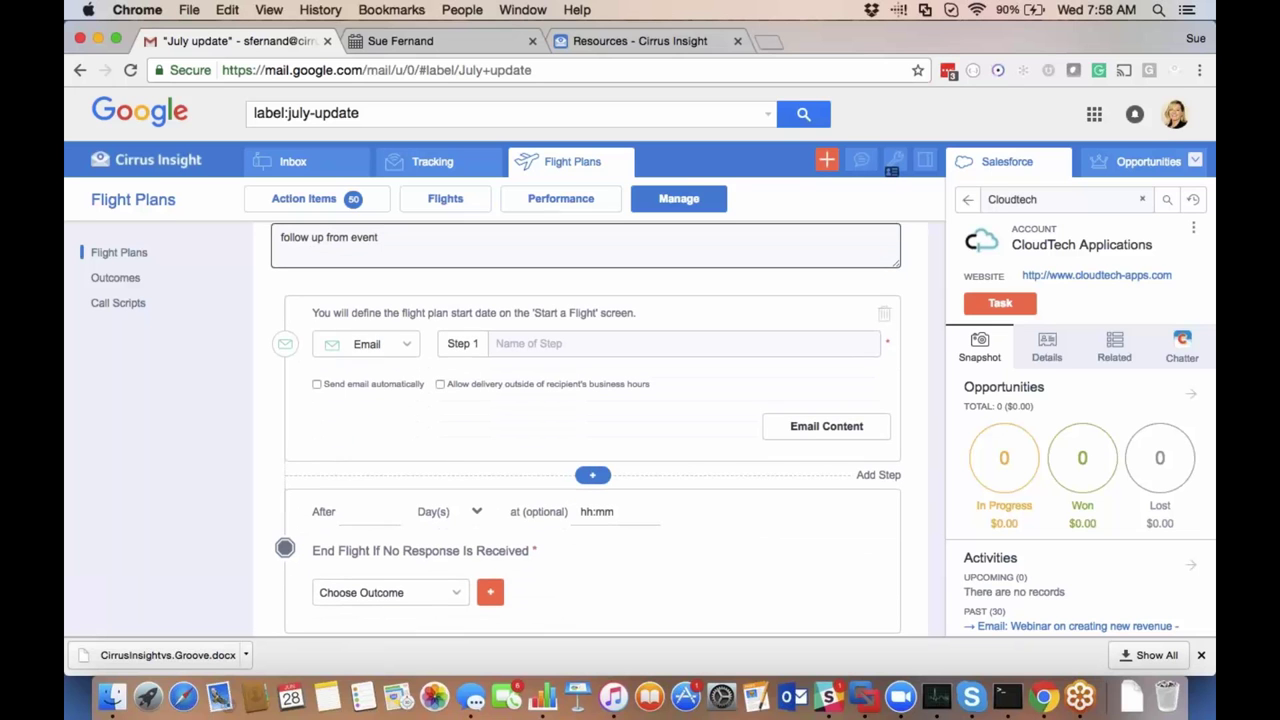
left_click(370, 345)
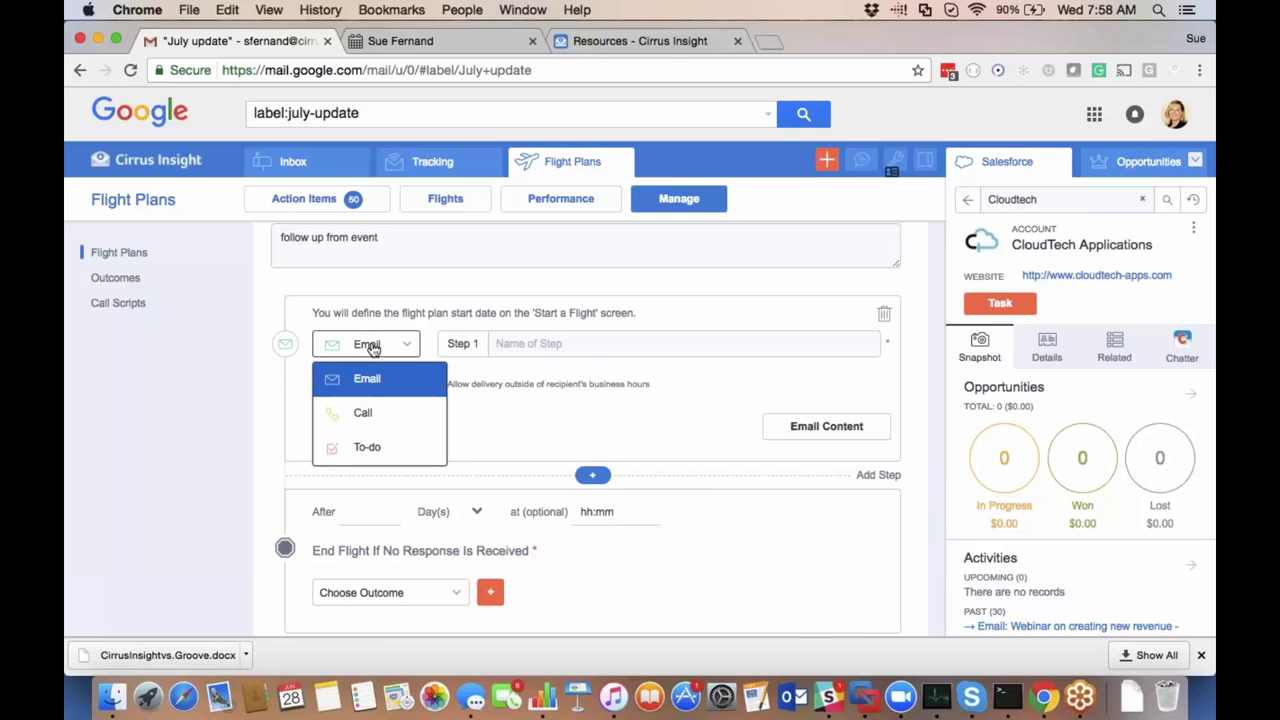
left_click(371, 346)
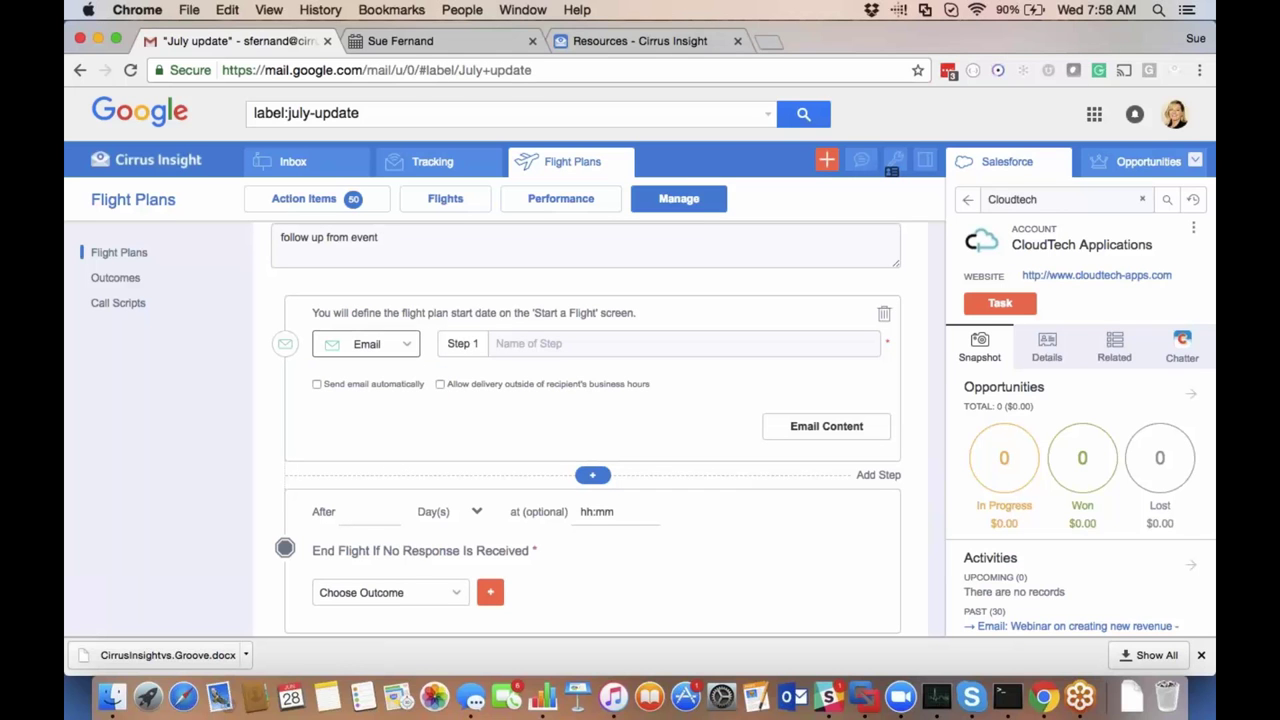
left_click(507, 343)
type("Great meeting")
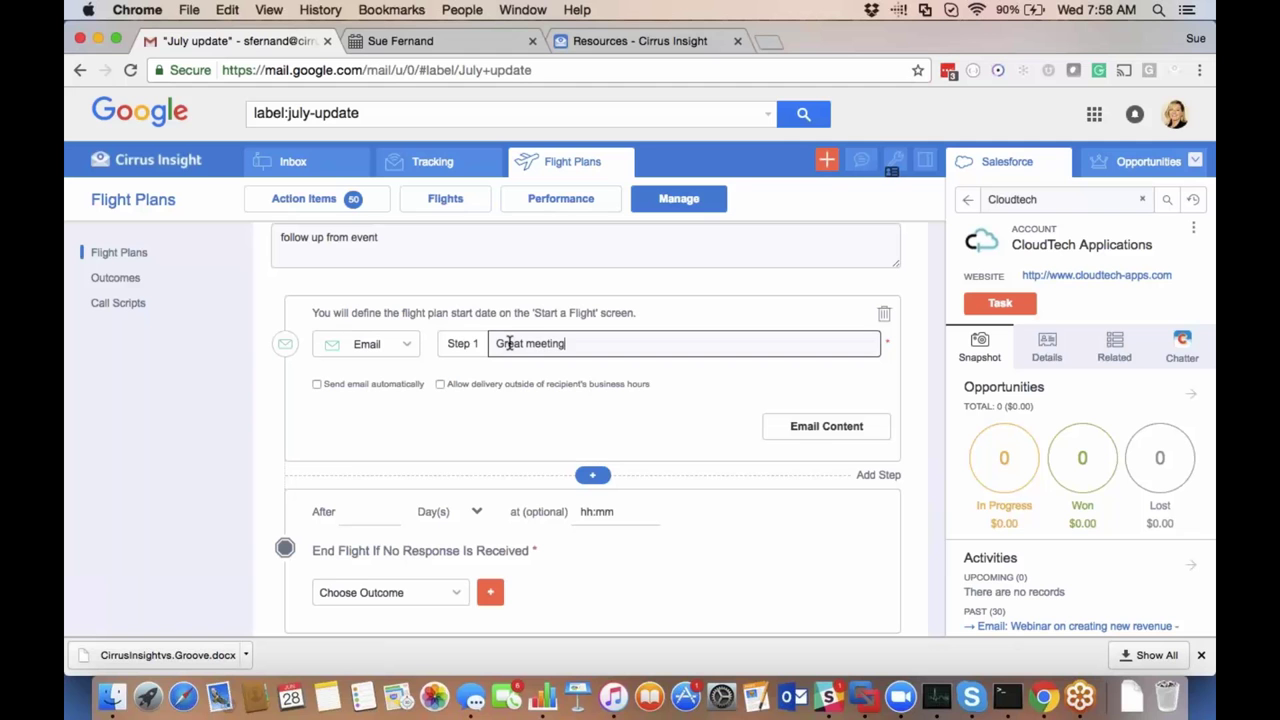
type(" you at the event")
Fill step 1's email content from the existing template with the subject "Invitation to Flight Plans Beta".
left_click(822, 428)
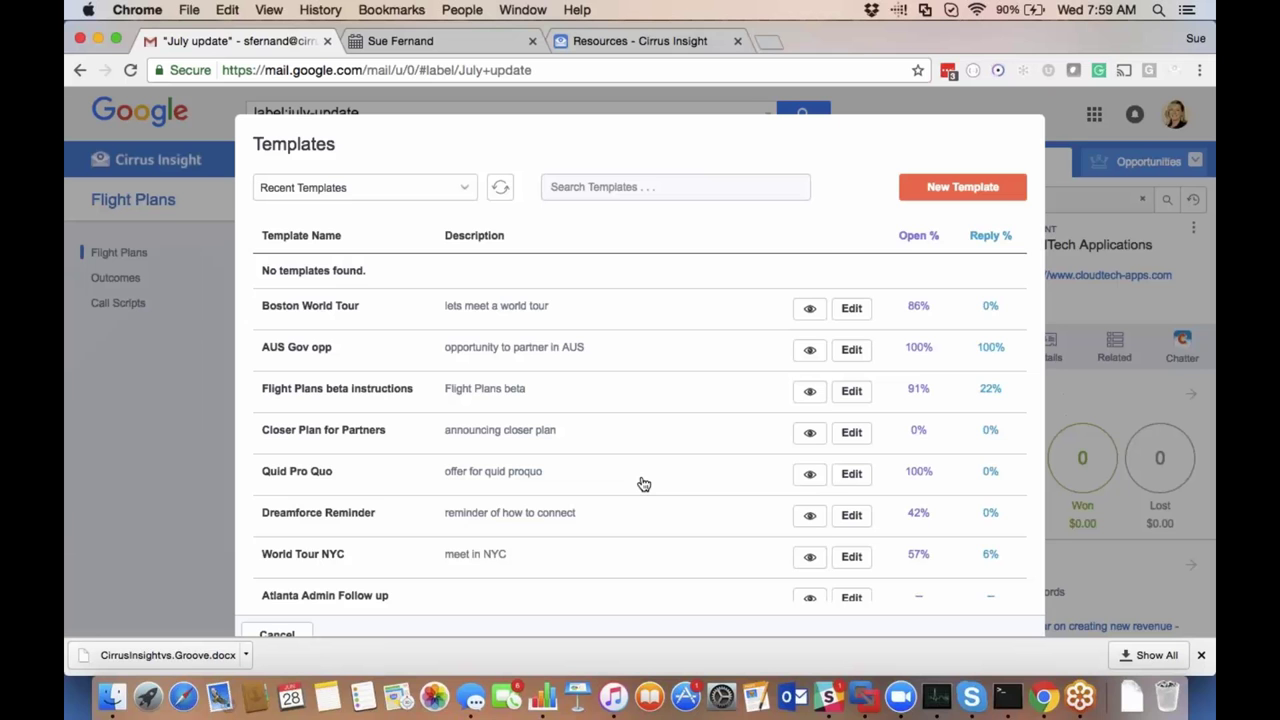
scroll(644, 484, "down", 5)
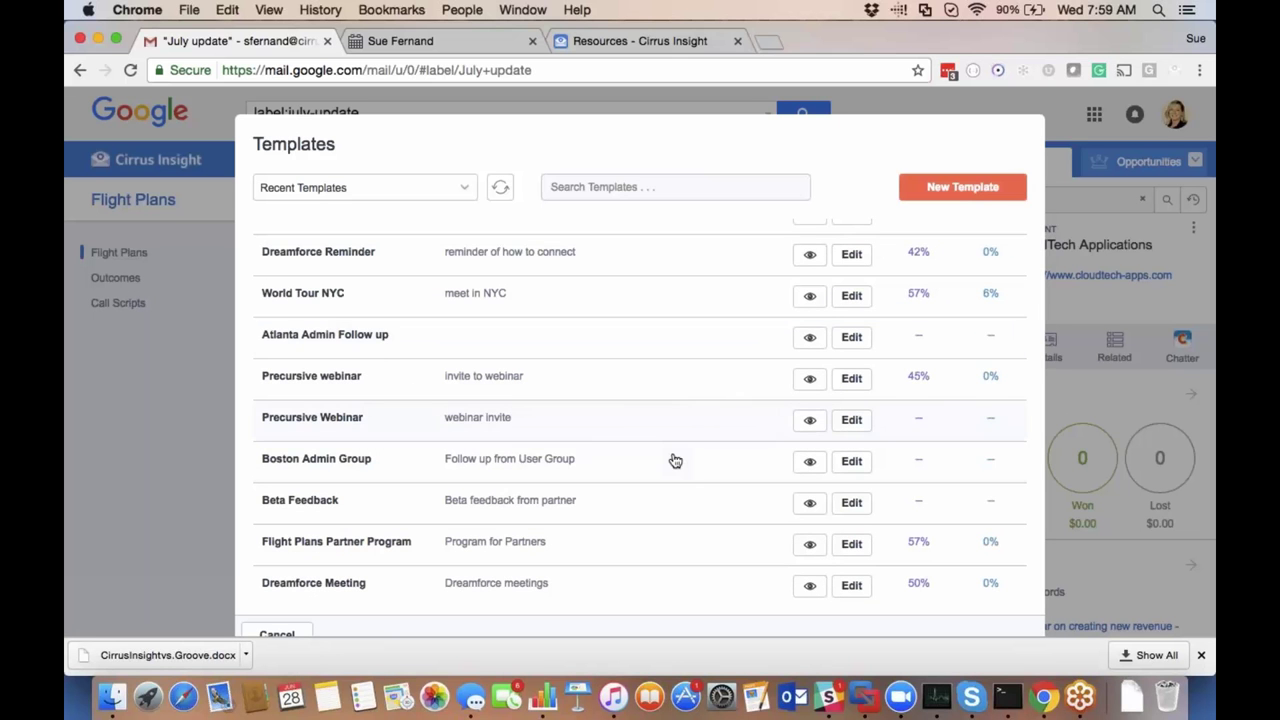
scroll(675, 460, "down", 3)
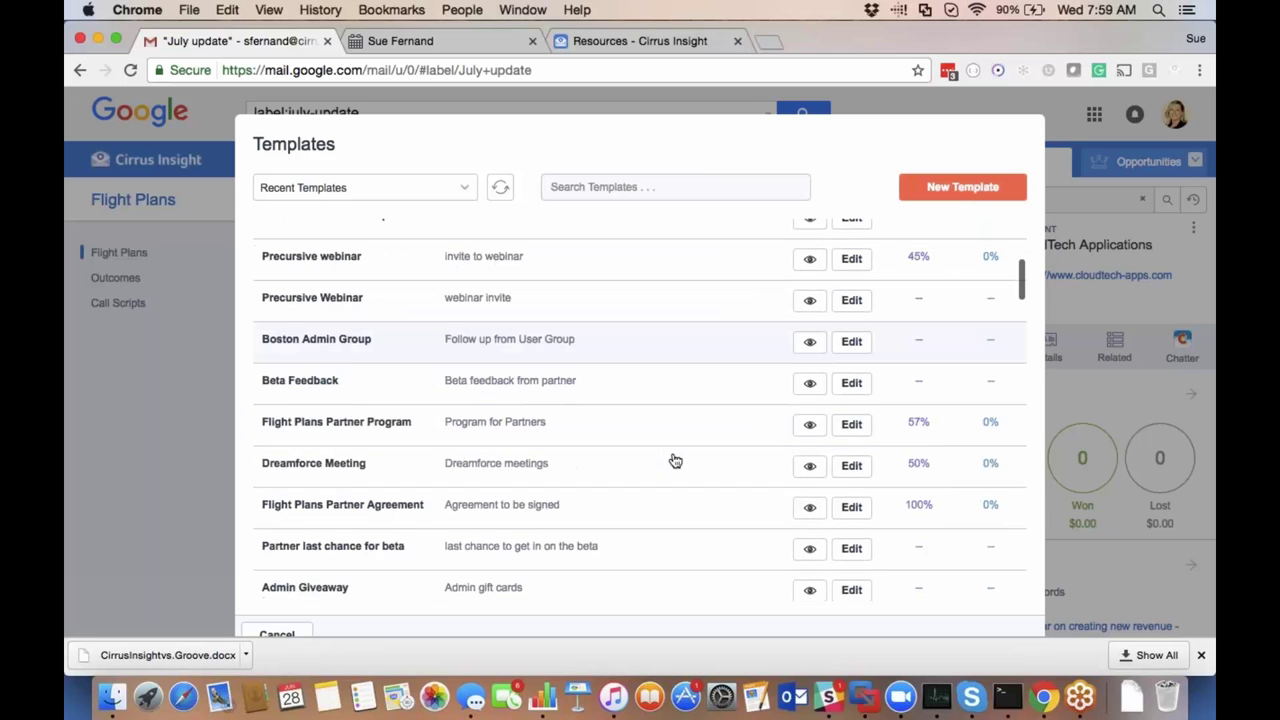
scroll(675, 460, "down", 1)
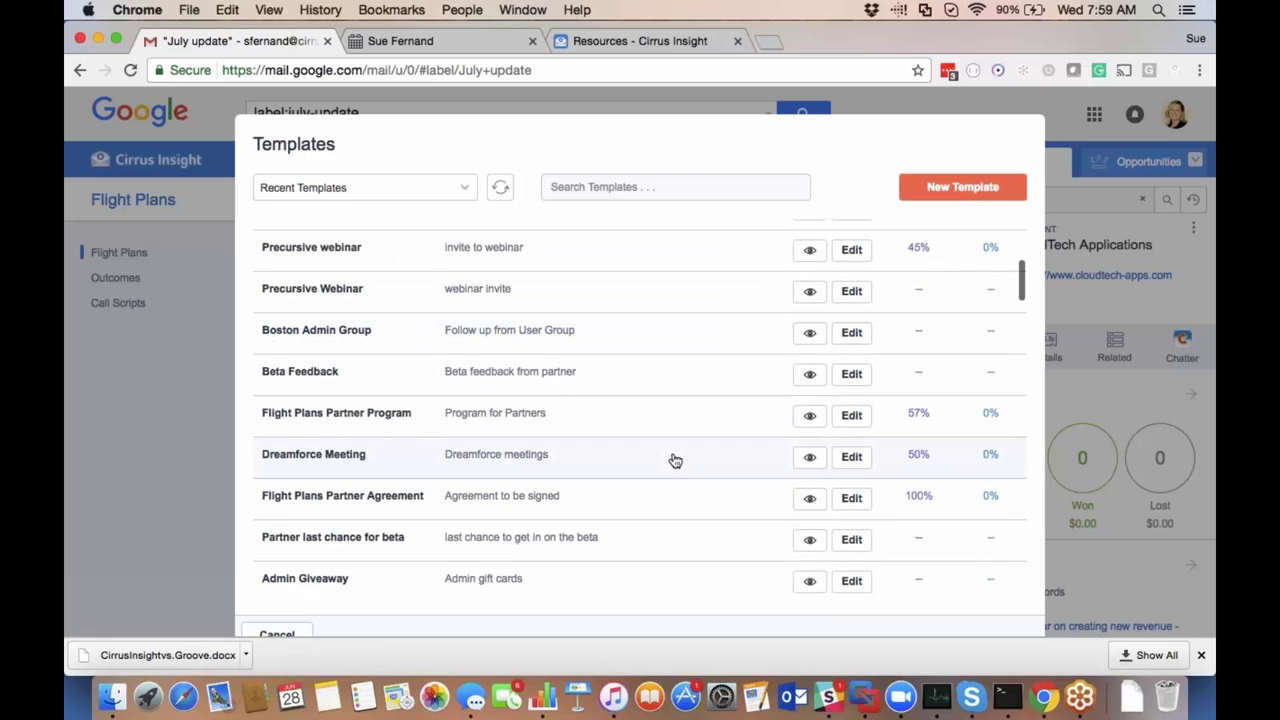
left_click(561, 560)
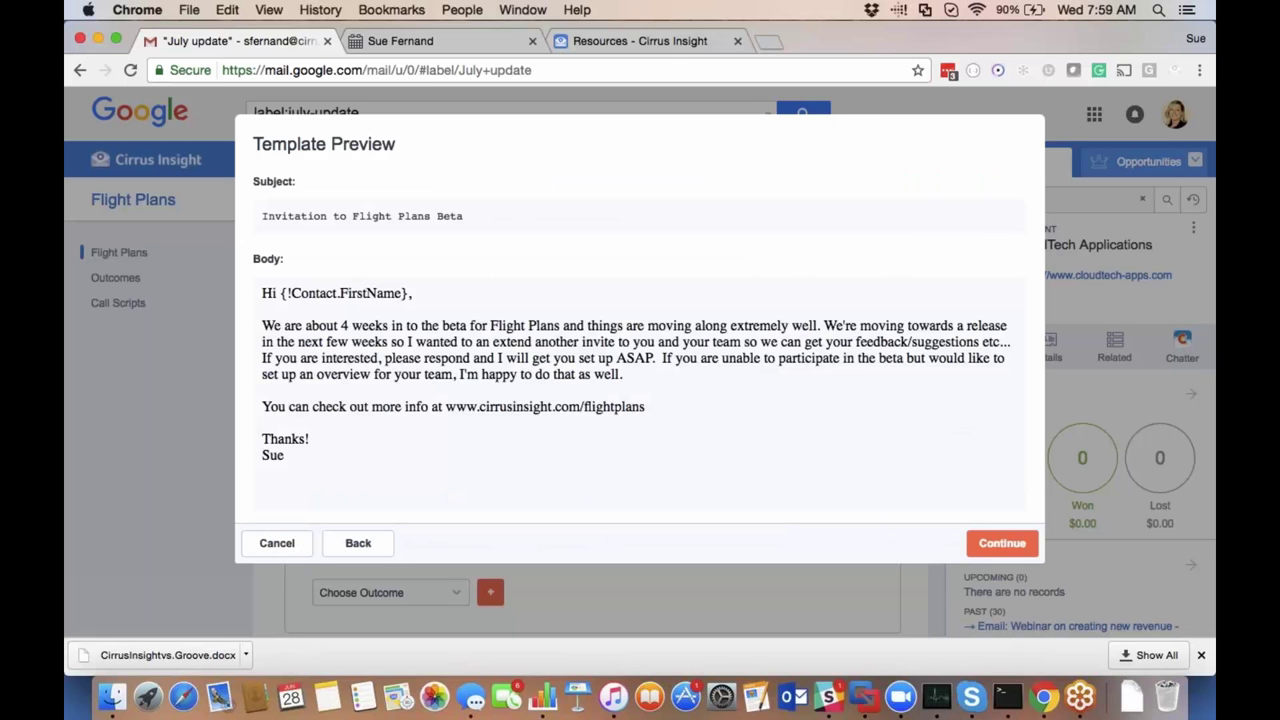
left_click(997, 544)
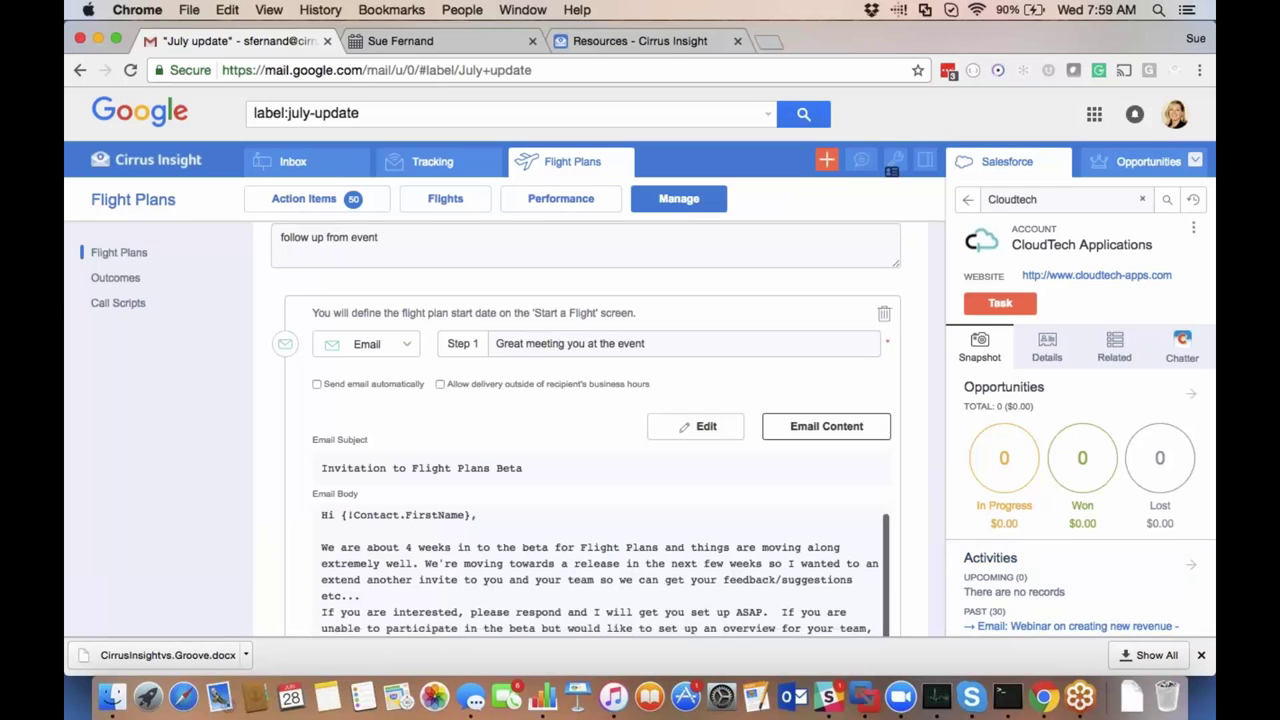
Schedule the flight plan's second step to run after 1 day, keeping the delay unit in days.
scroll(600, 430, "down", 2)
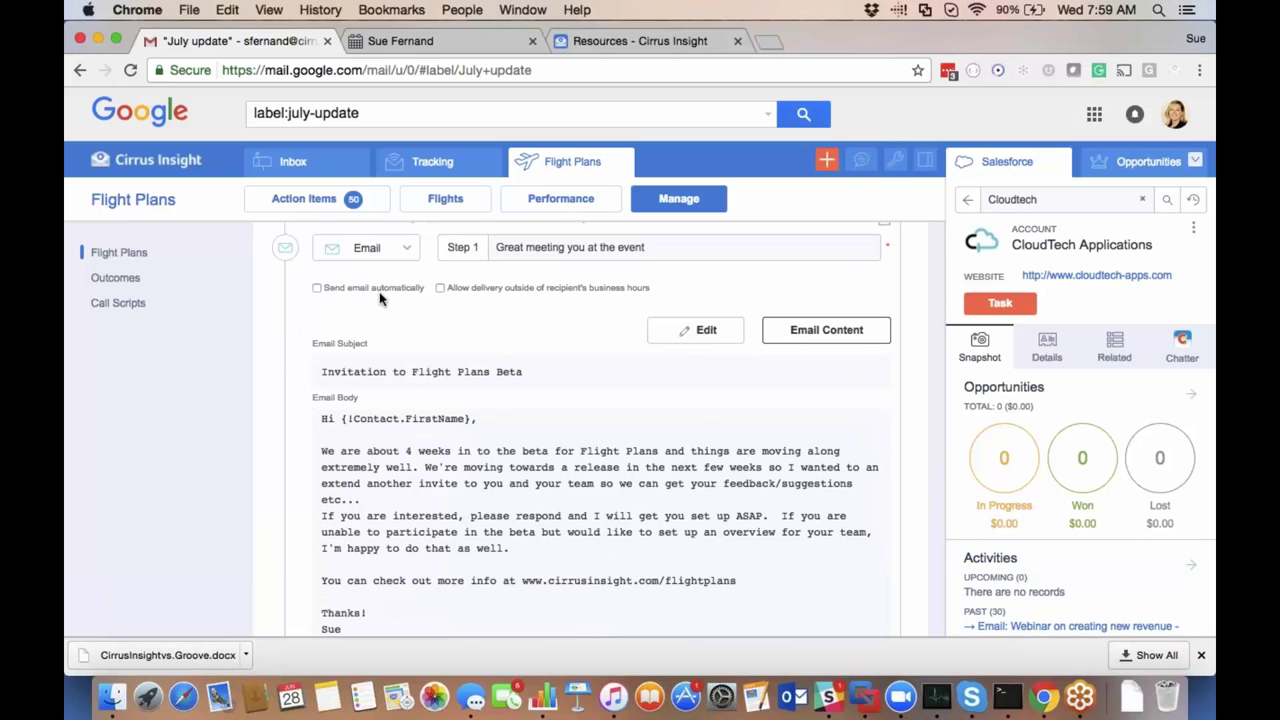
scroll(413, 356, "down", 1)
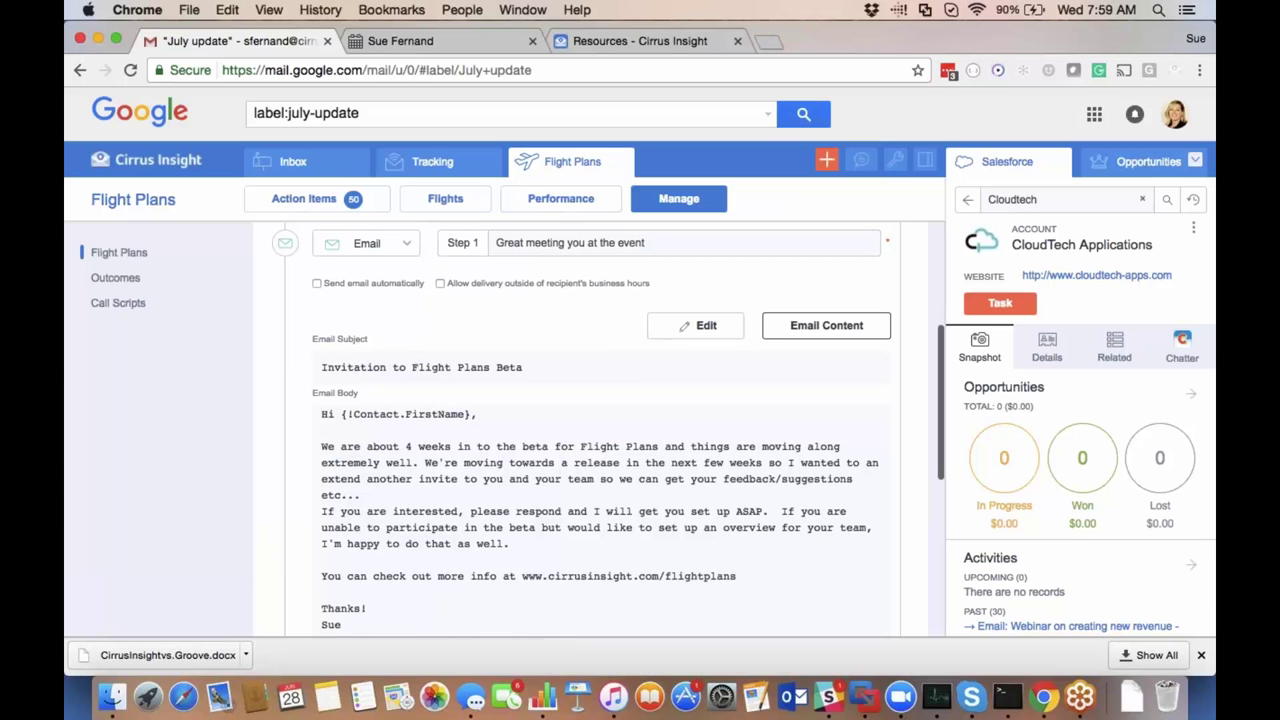
scroll(600, 430, "down", 3)
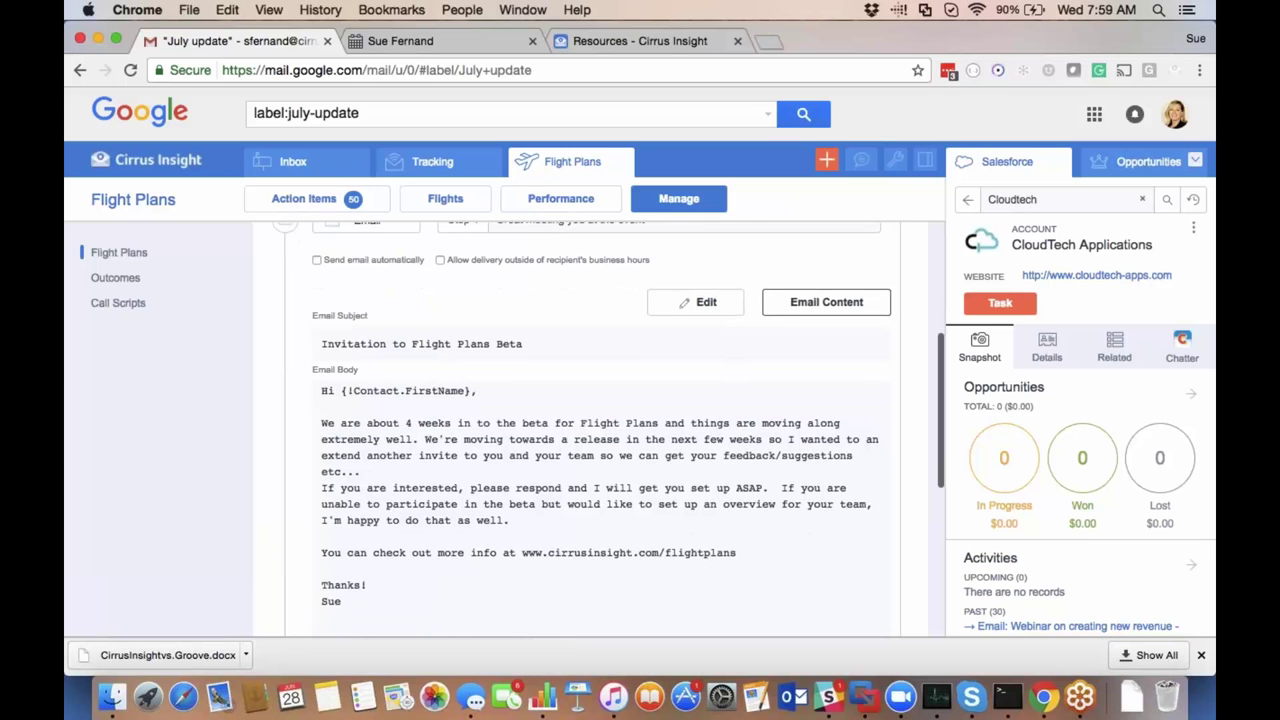
scroll(600, 430, "down", 1)
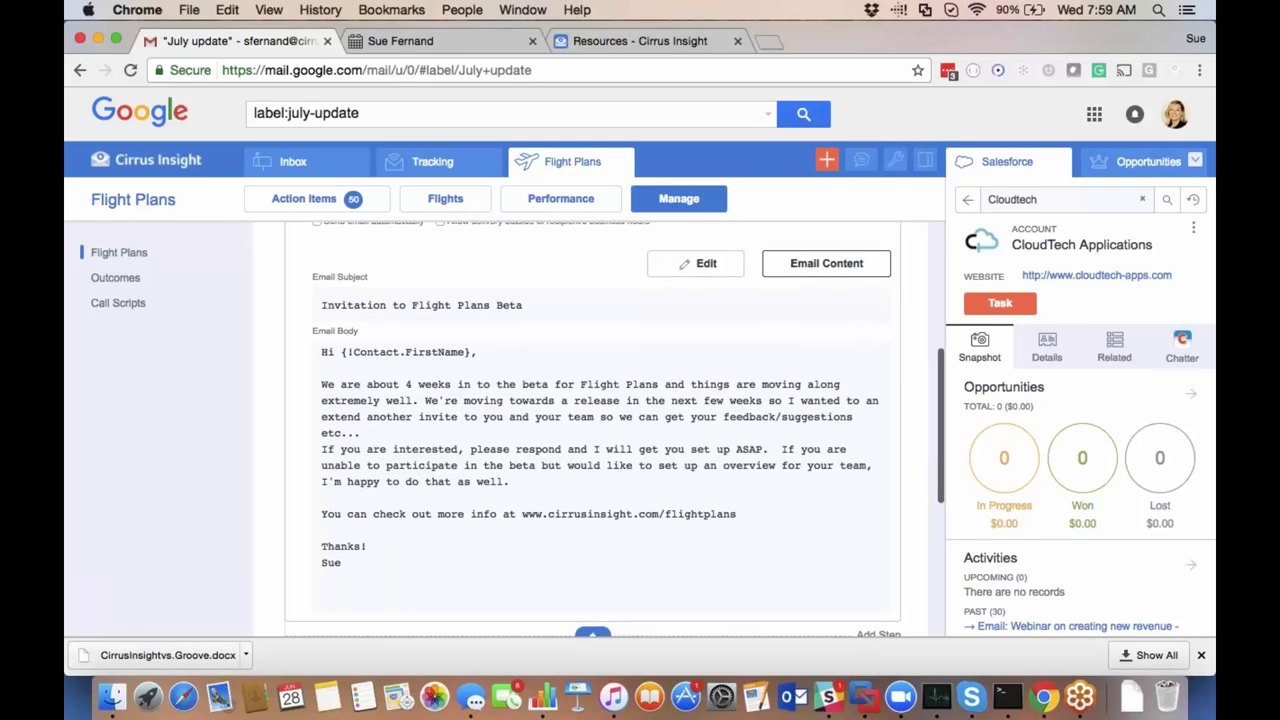
scroll(600, 430, "down", 3)
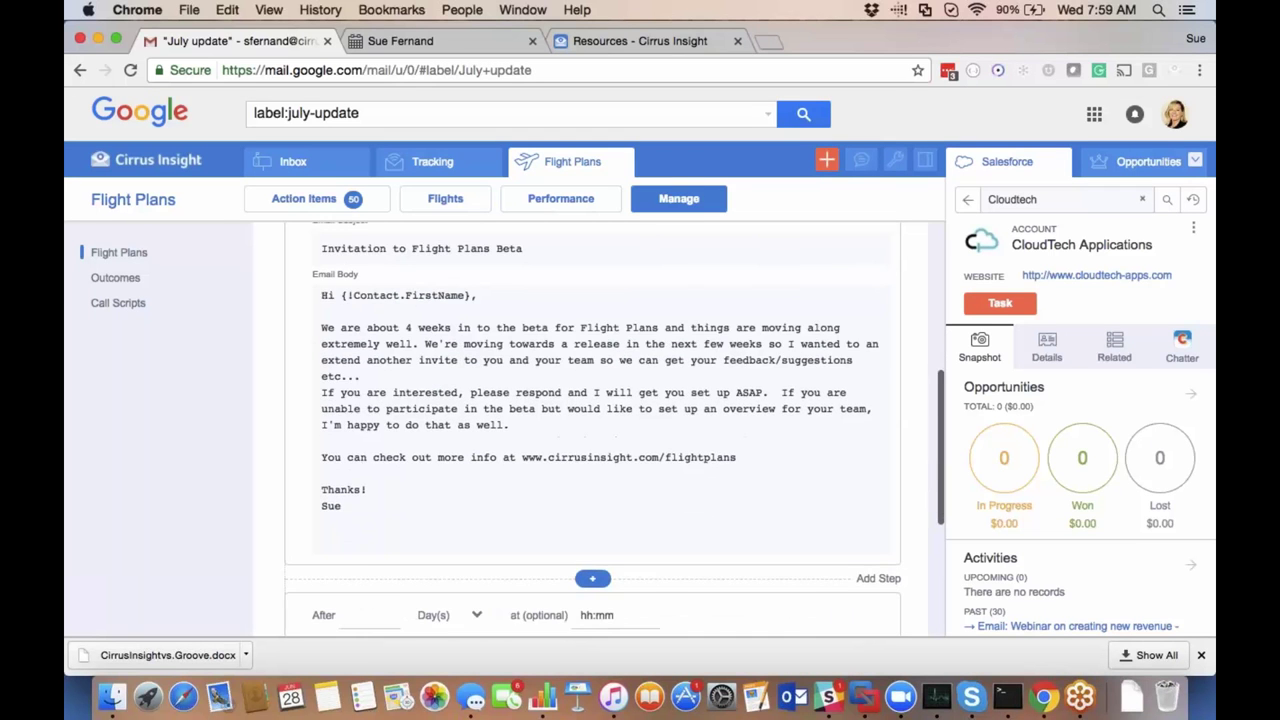
scroll(393, 459, "down", 5)
scroll(393, 459, "down", 3)
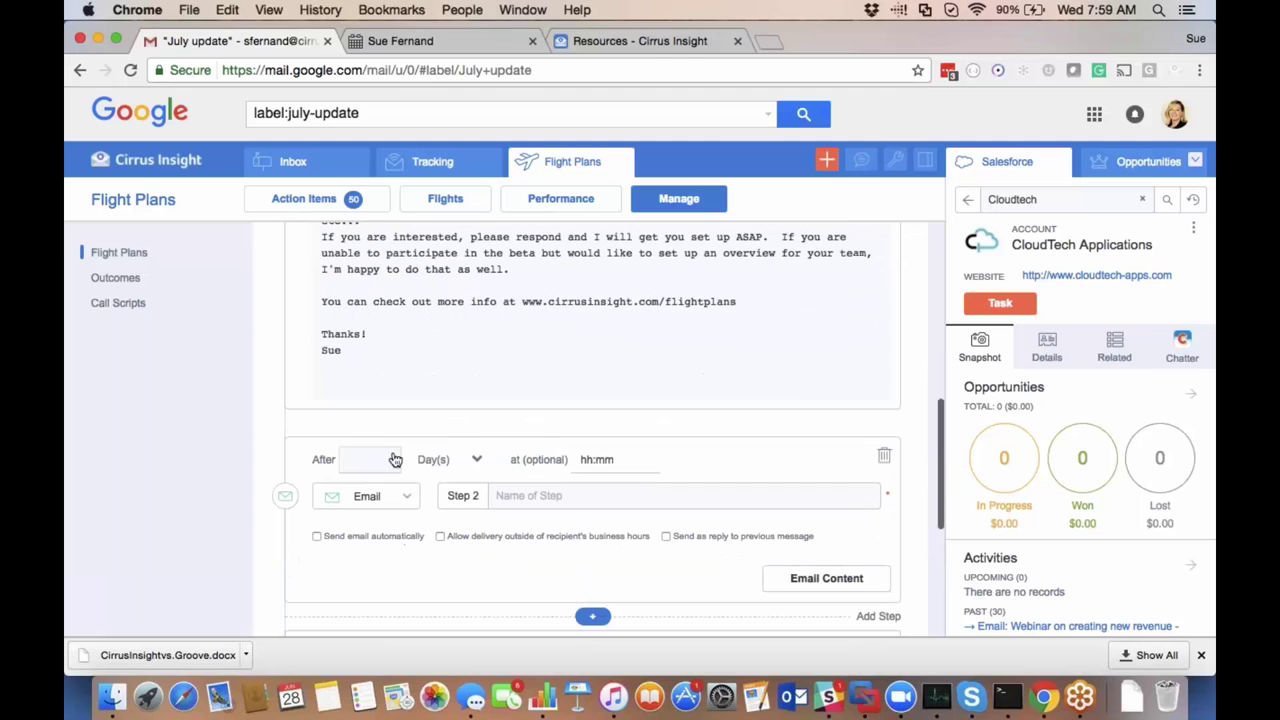
left_click(480, 460)
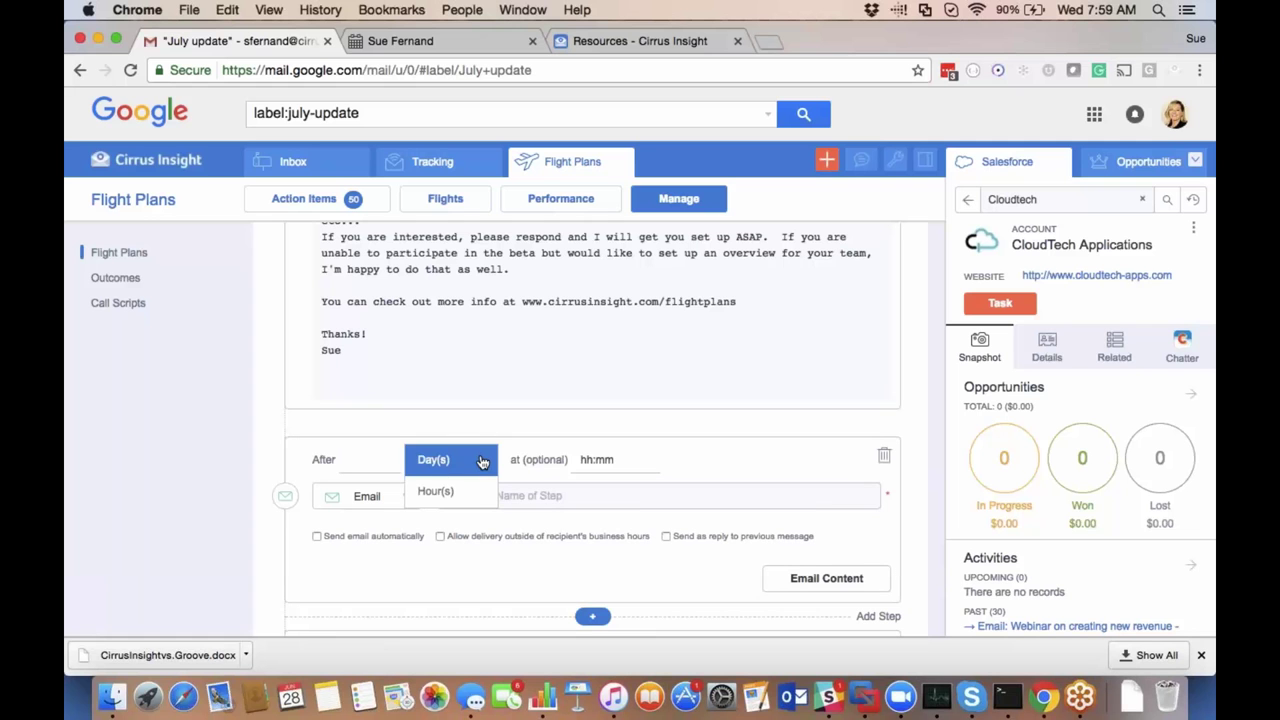
left_click(481, 461)
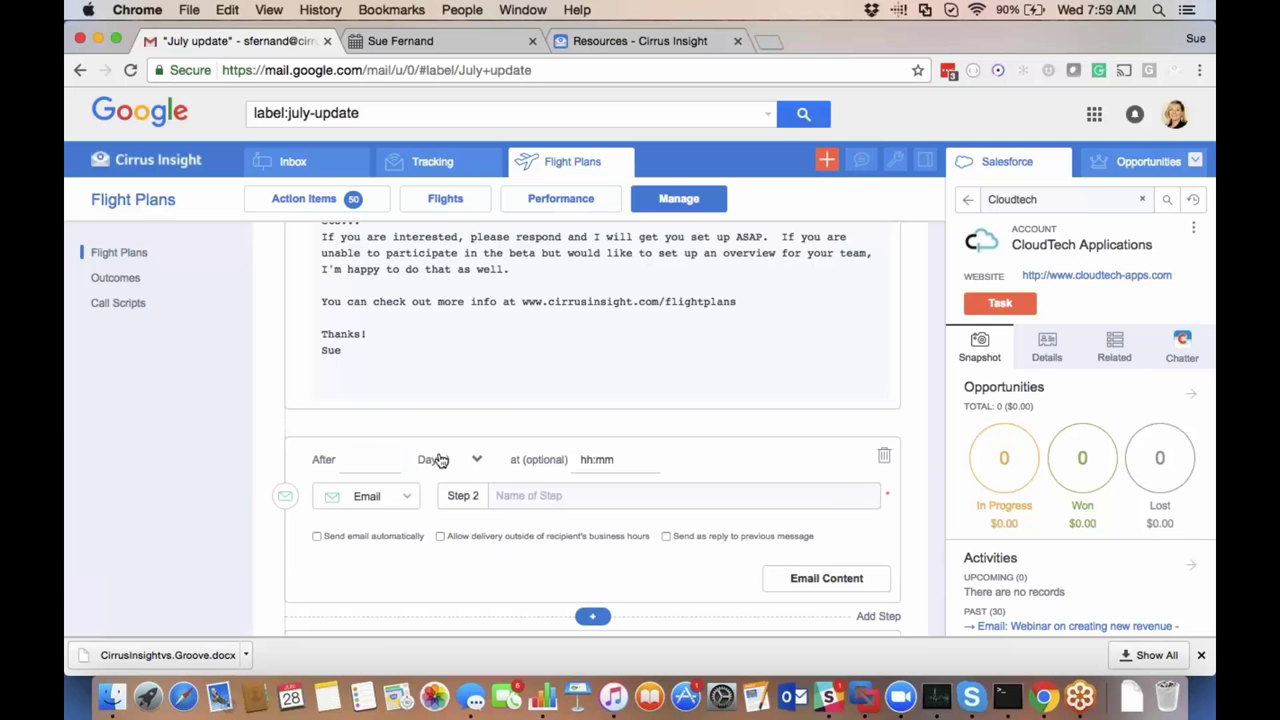
left_click(372, 459)
type("1")
Change step 2 to a Call and name it "follow up on my email".
left_click(395, 498)
left_click(391, 566)
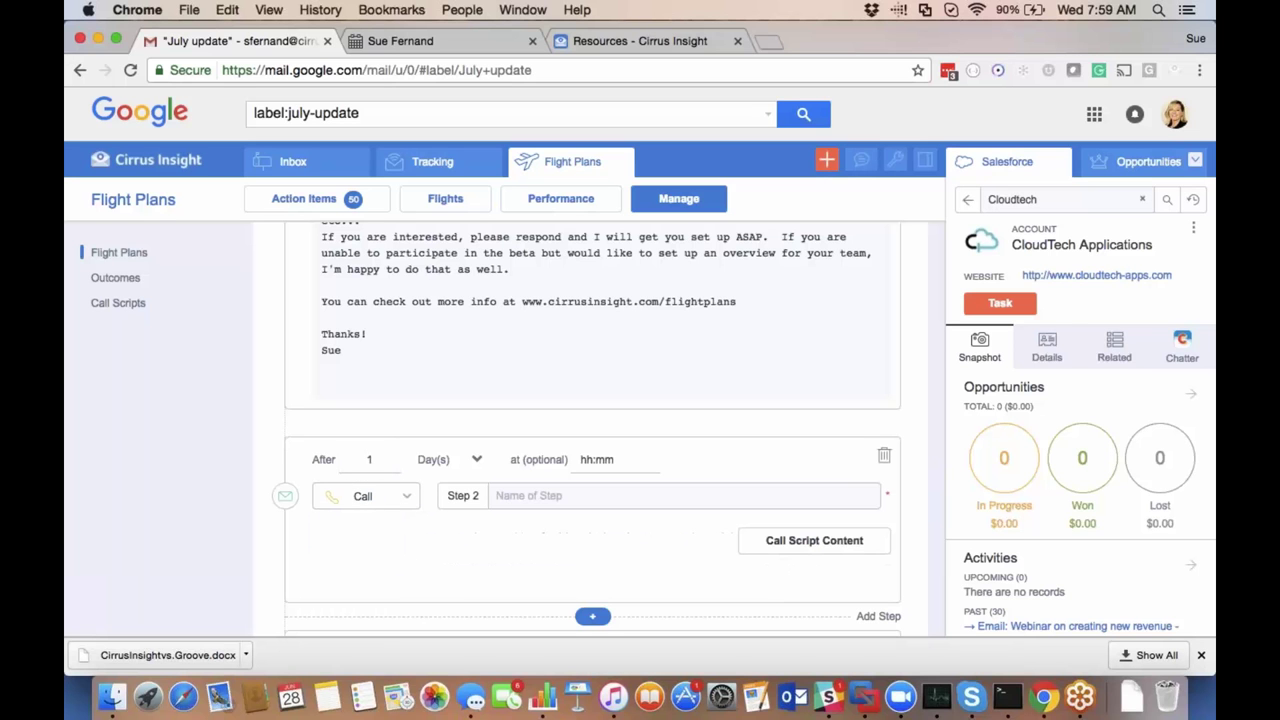
type("follow up")
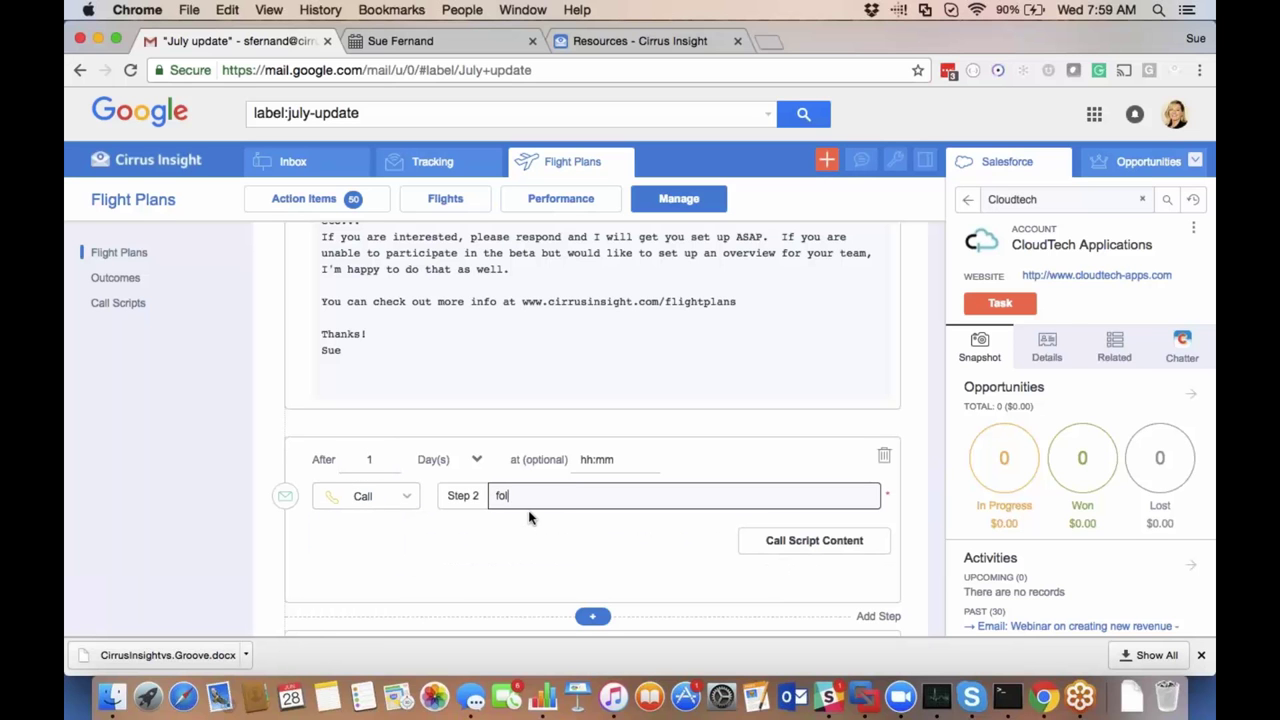
type(" on my email")
Fill step 2's call script content from the existing script "Generally Good Questions to ask".
left_click(774, 545)
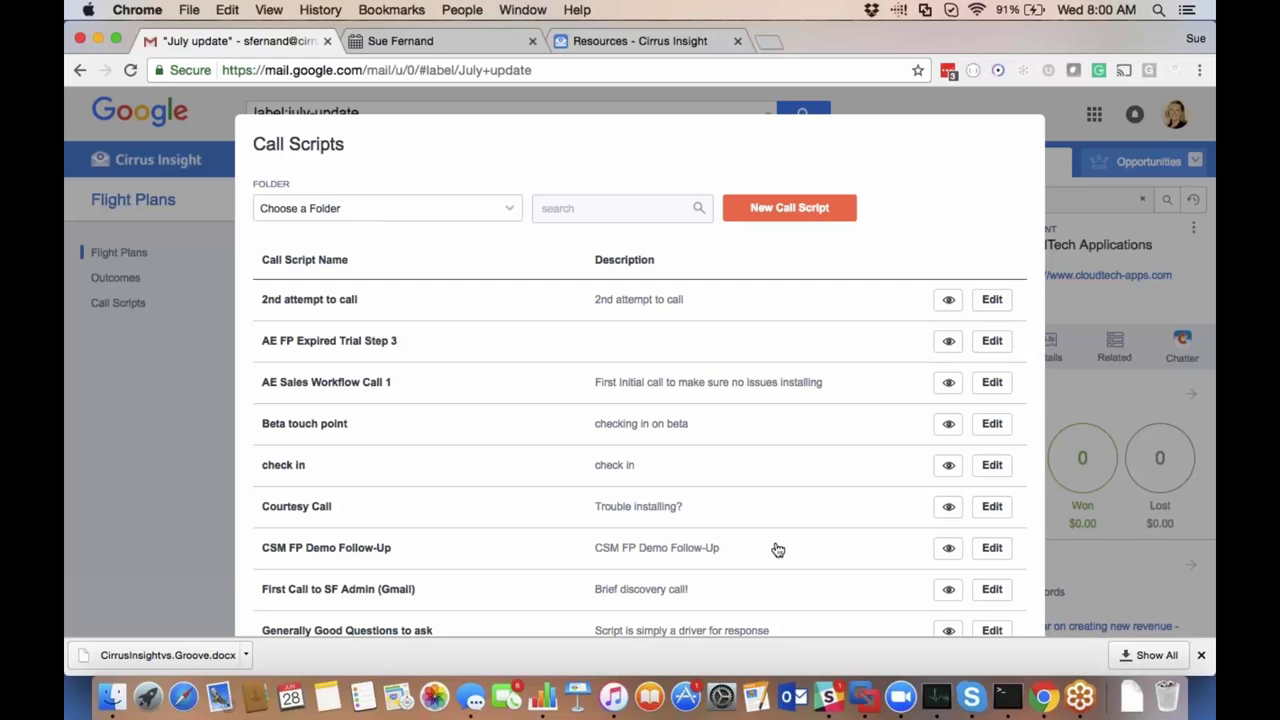
scroll(778, 550, "down", 1)
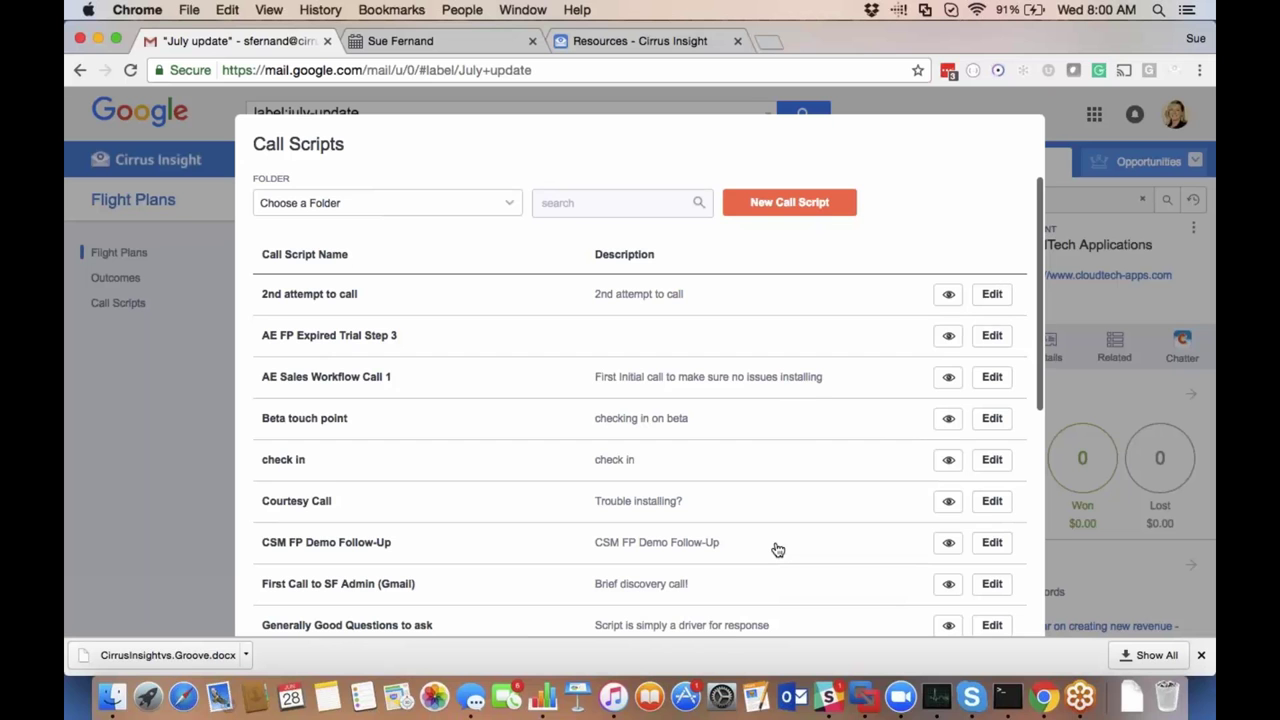
scroll(778, 550, "down", 3)
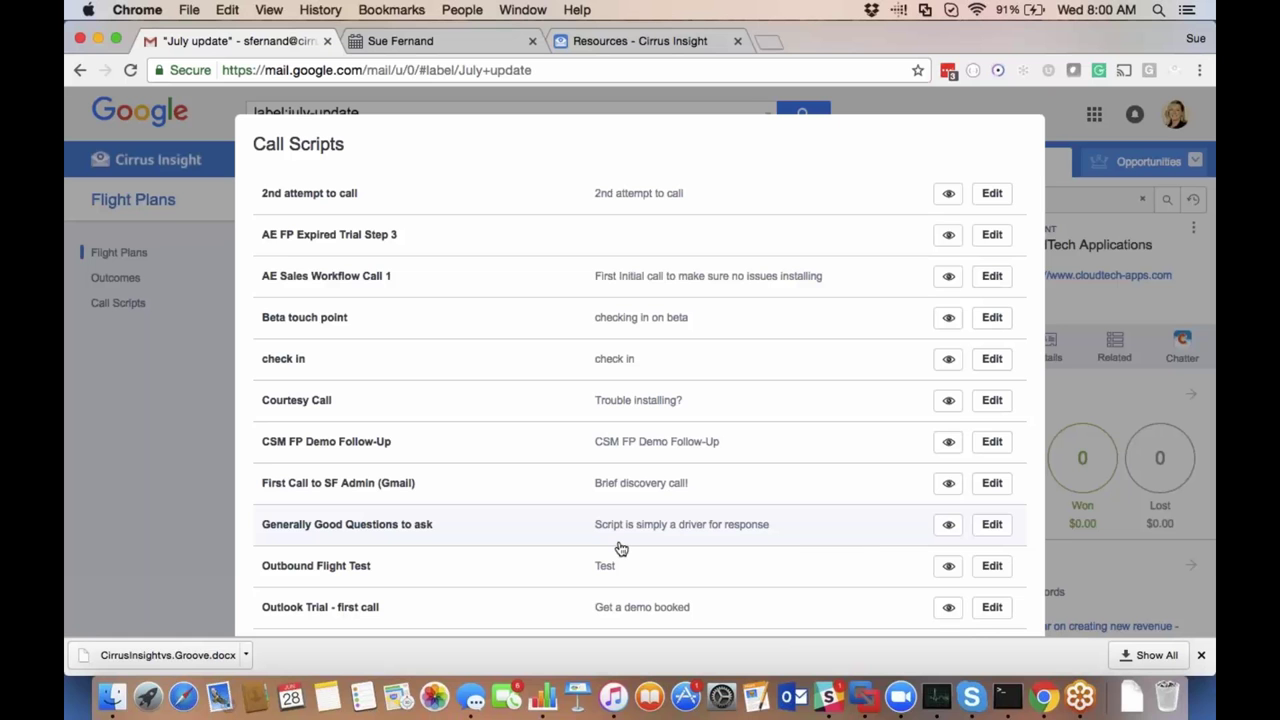
left_click(505, 523)
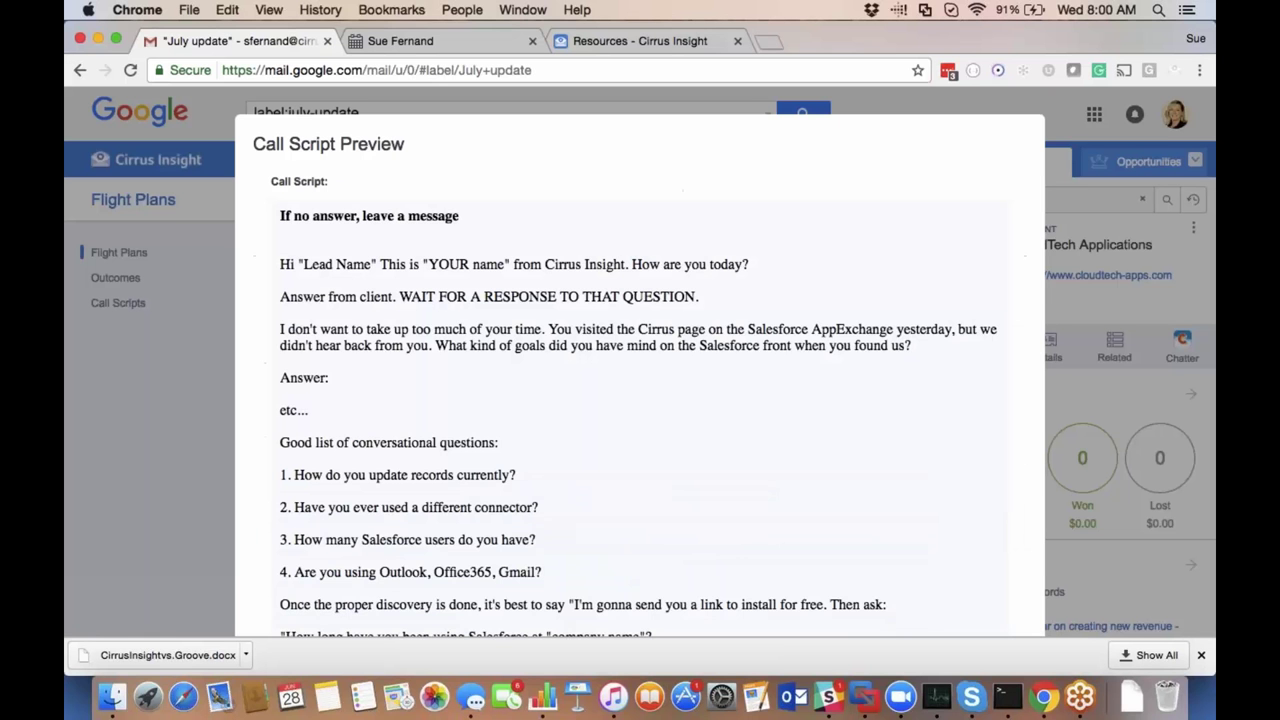
scroll(640, 400, "down", 1)
scroll(640, 400, "down", 8)
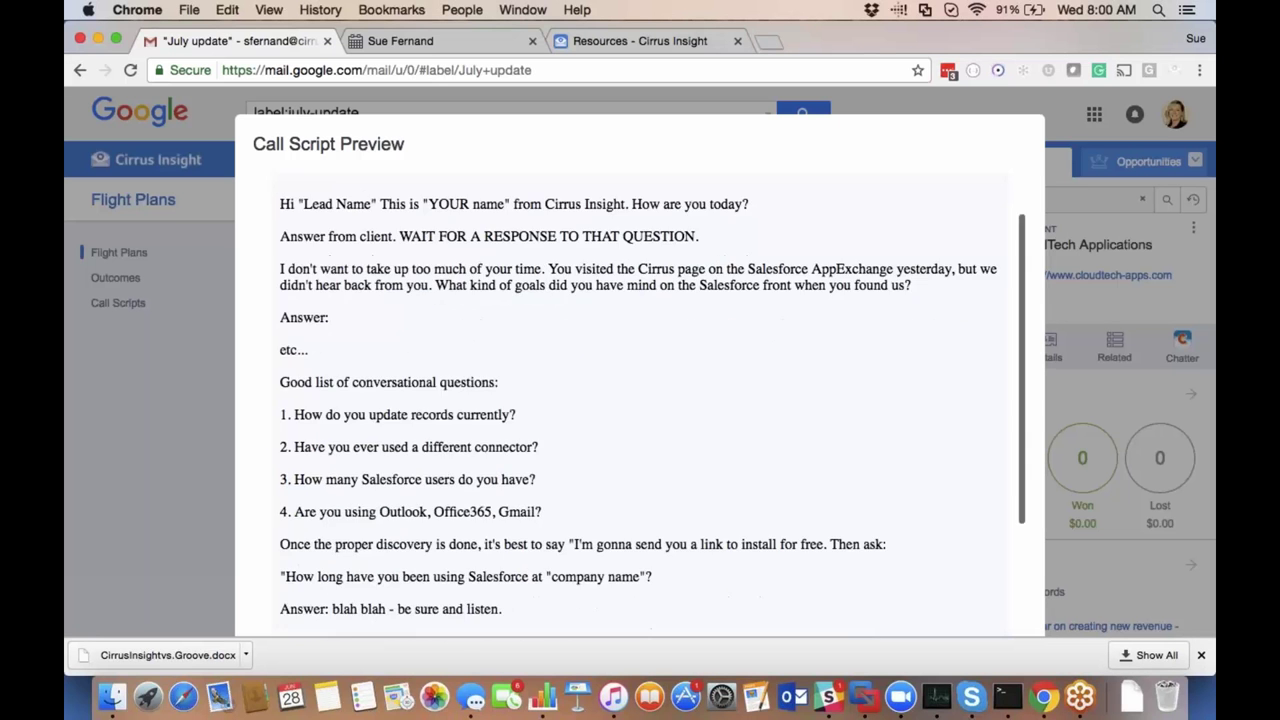
left_click(1022, 590)
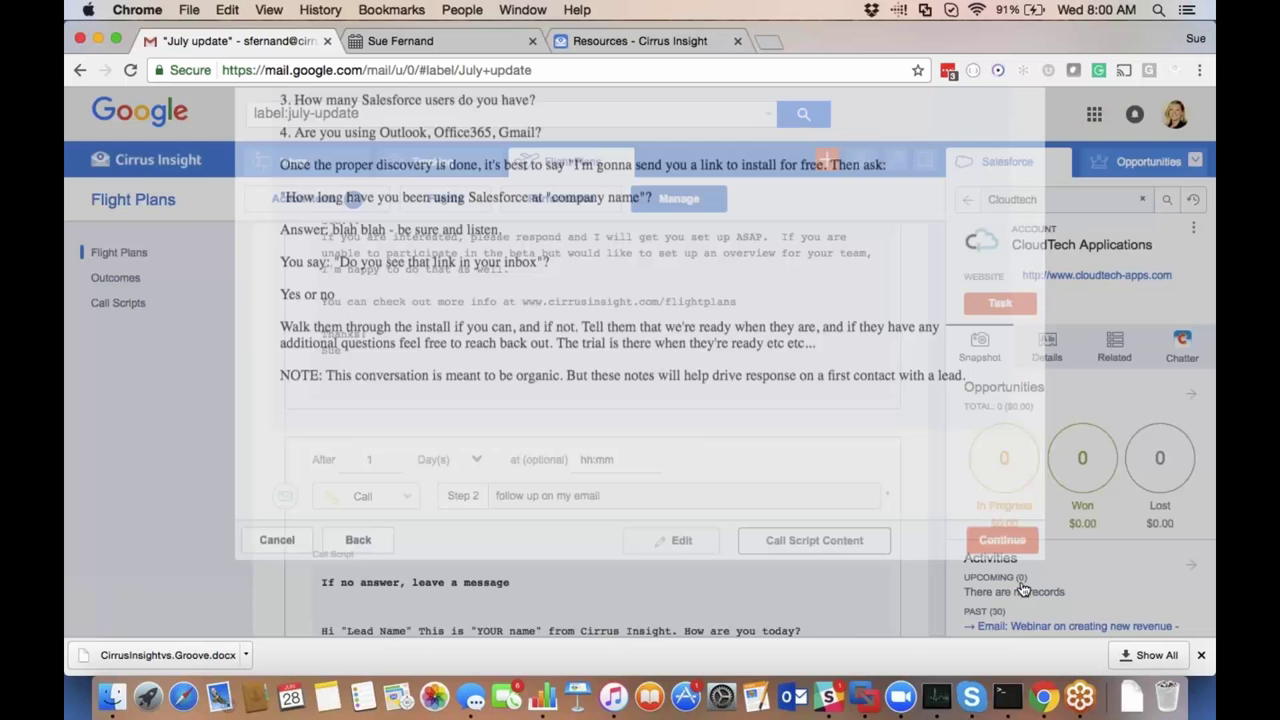
Add a third step to the flight plan below the call and schedule it after 2 days.
scroll(600, 560, "down", 3)
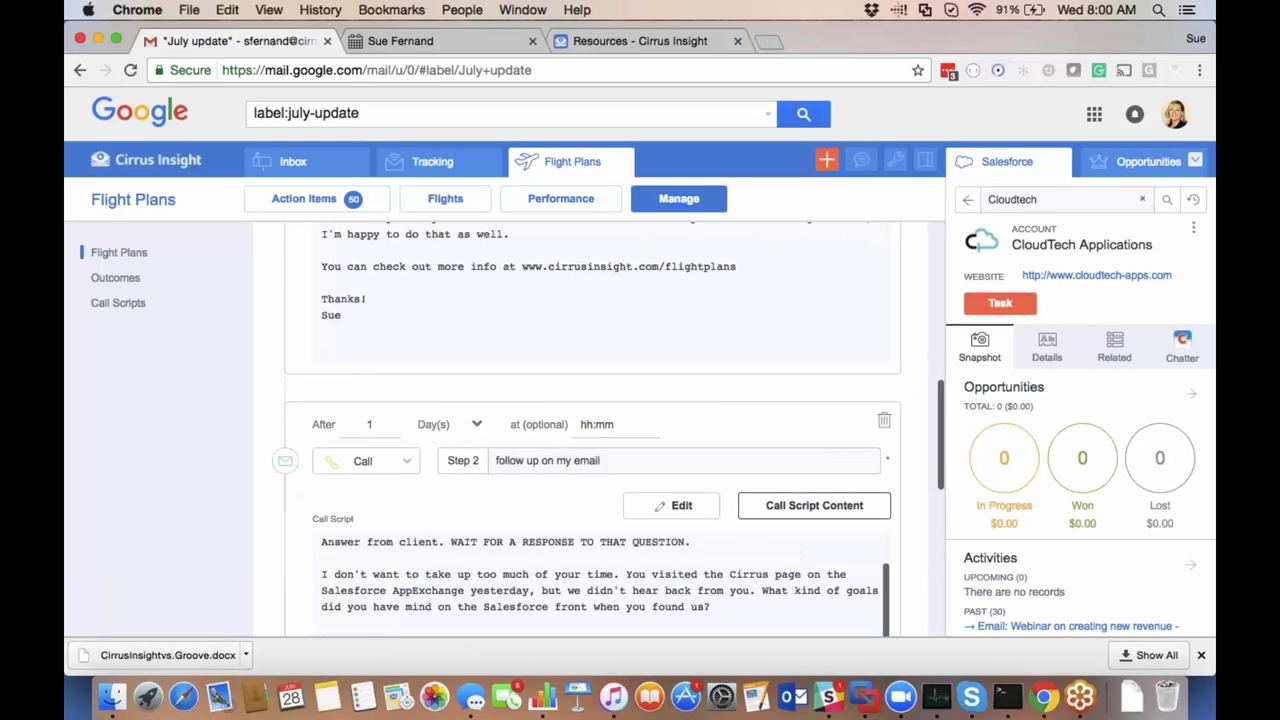
scroll(287, 452, "down", 3)
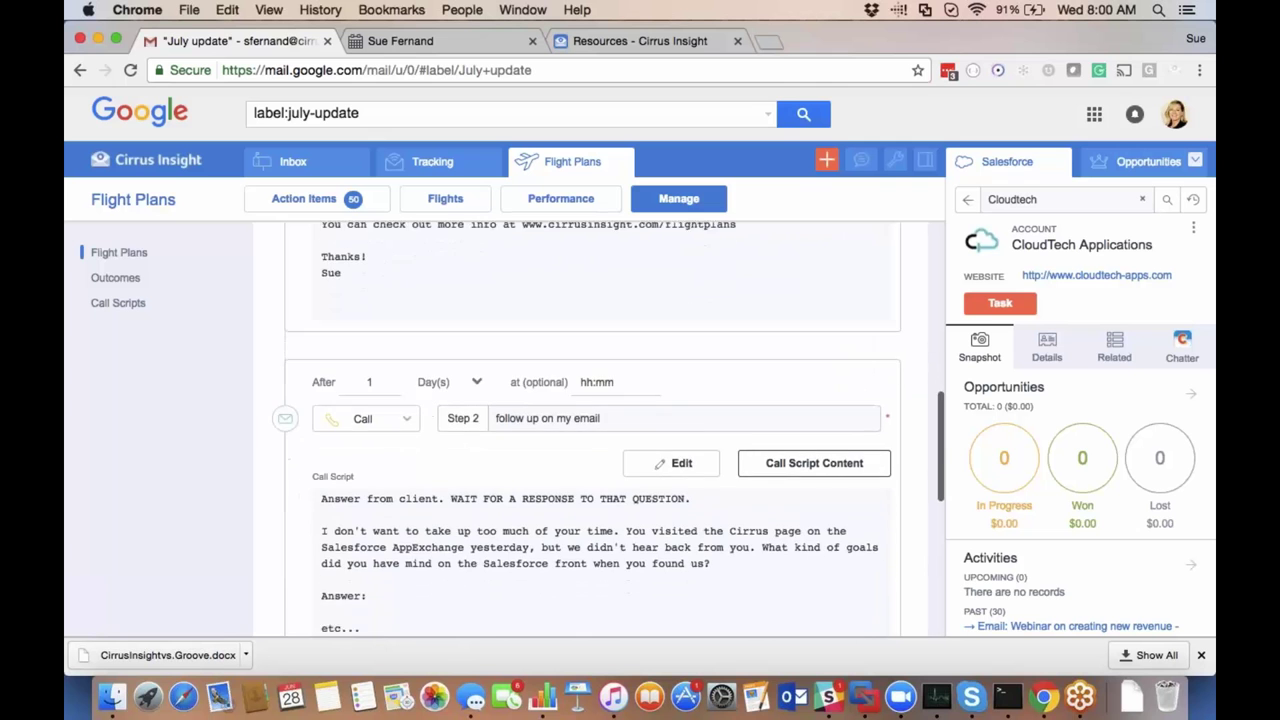
scroll(605, 480, "down", 5)
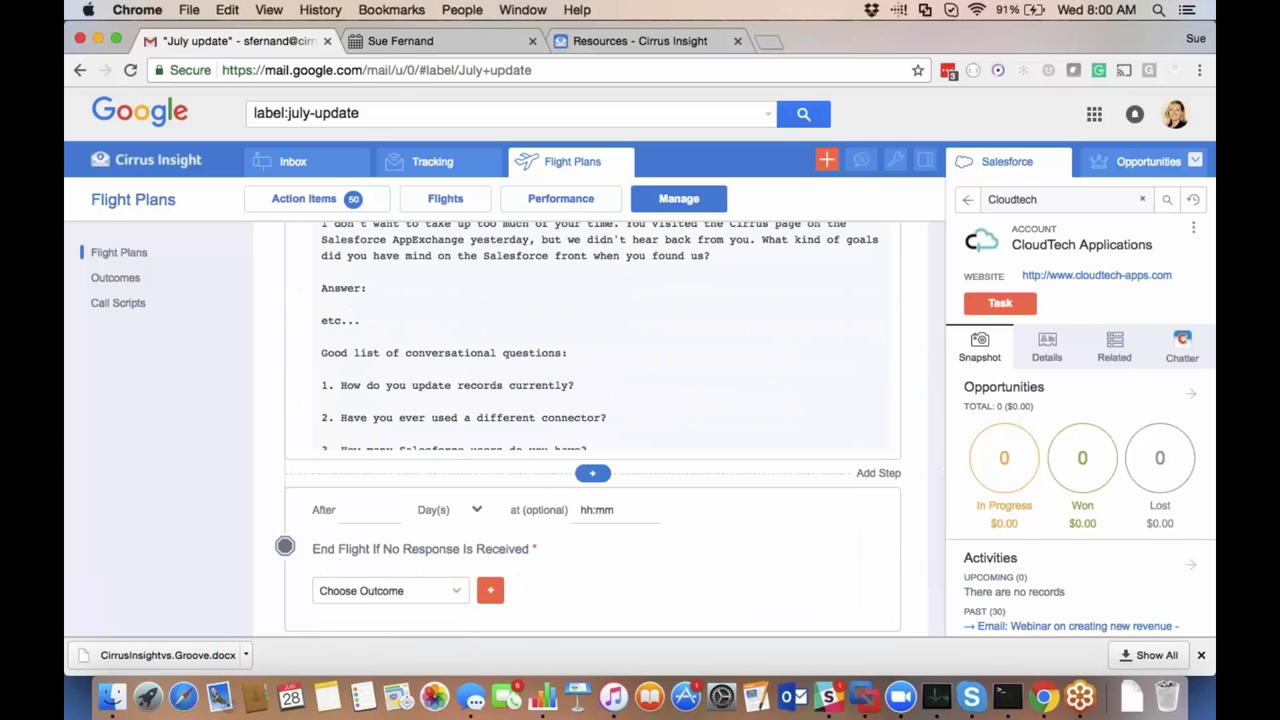
left_click(593, 474)
left_click(385, 514)
type("2")
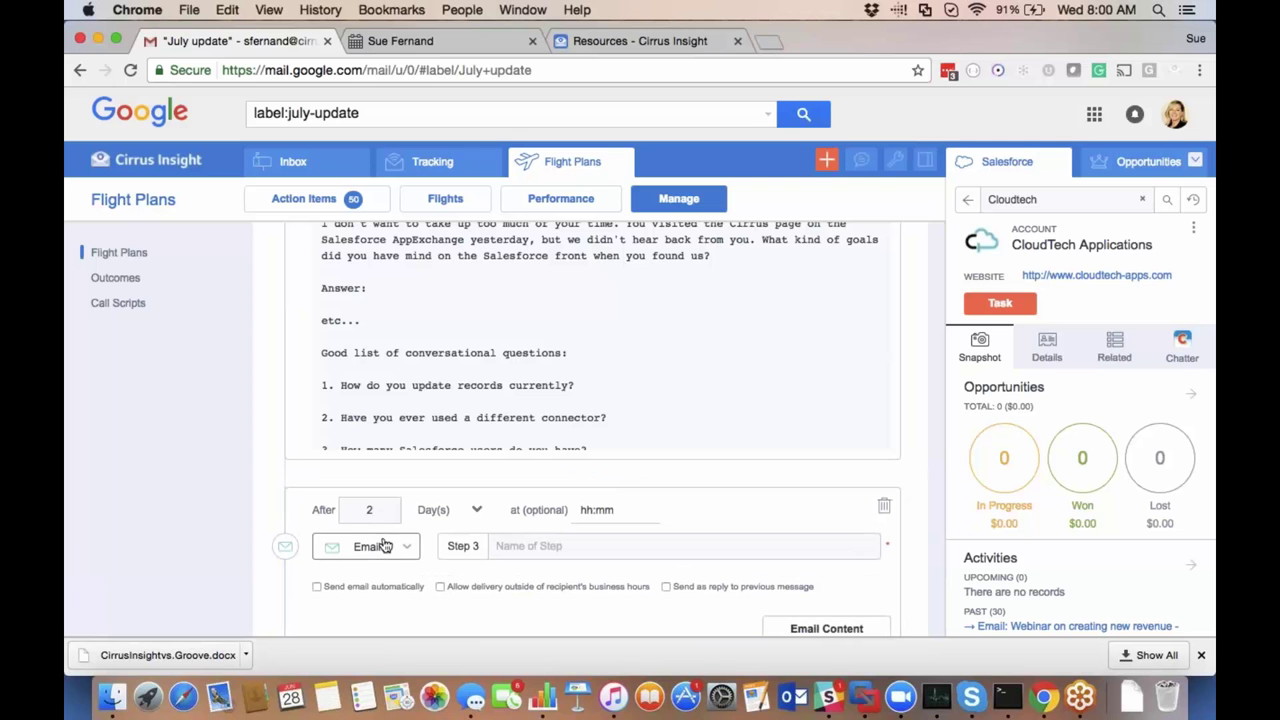
Change step 3 to a To-do and name it "research online".
left_click(390, 546)
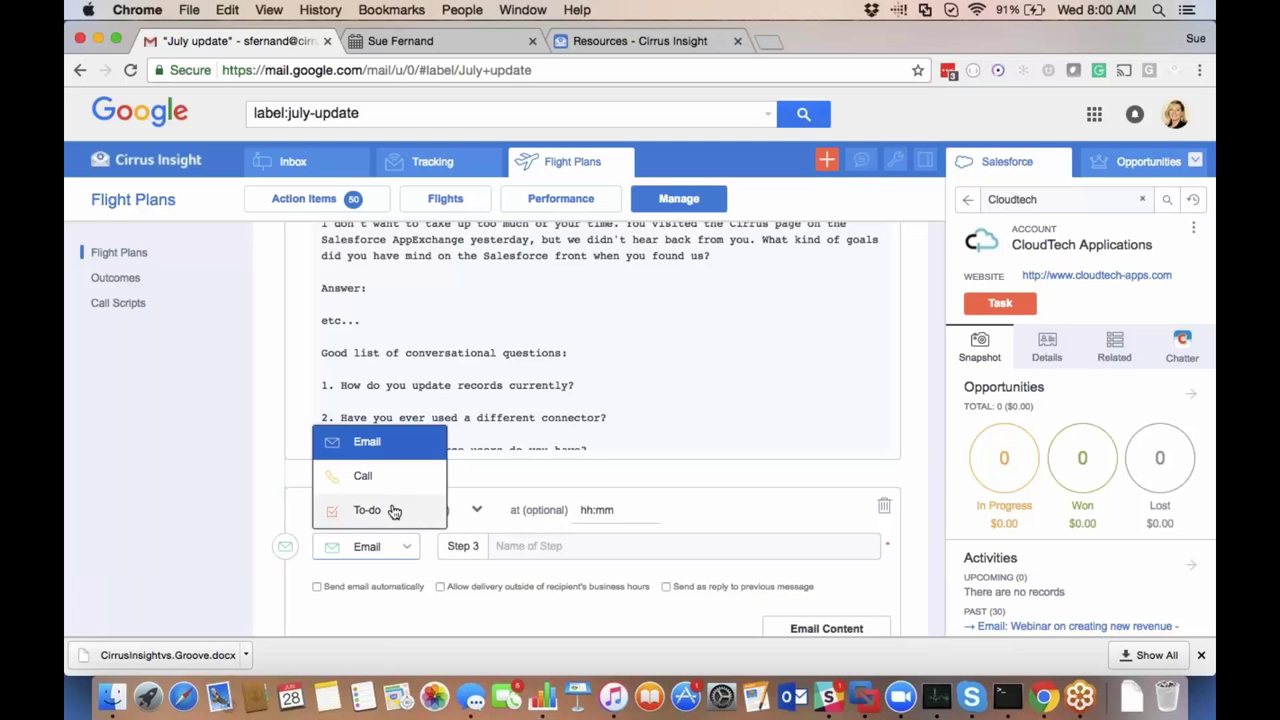
left_click(393, 510)
left_click(541, 545)
type("r")
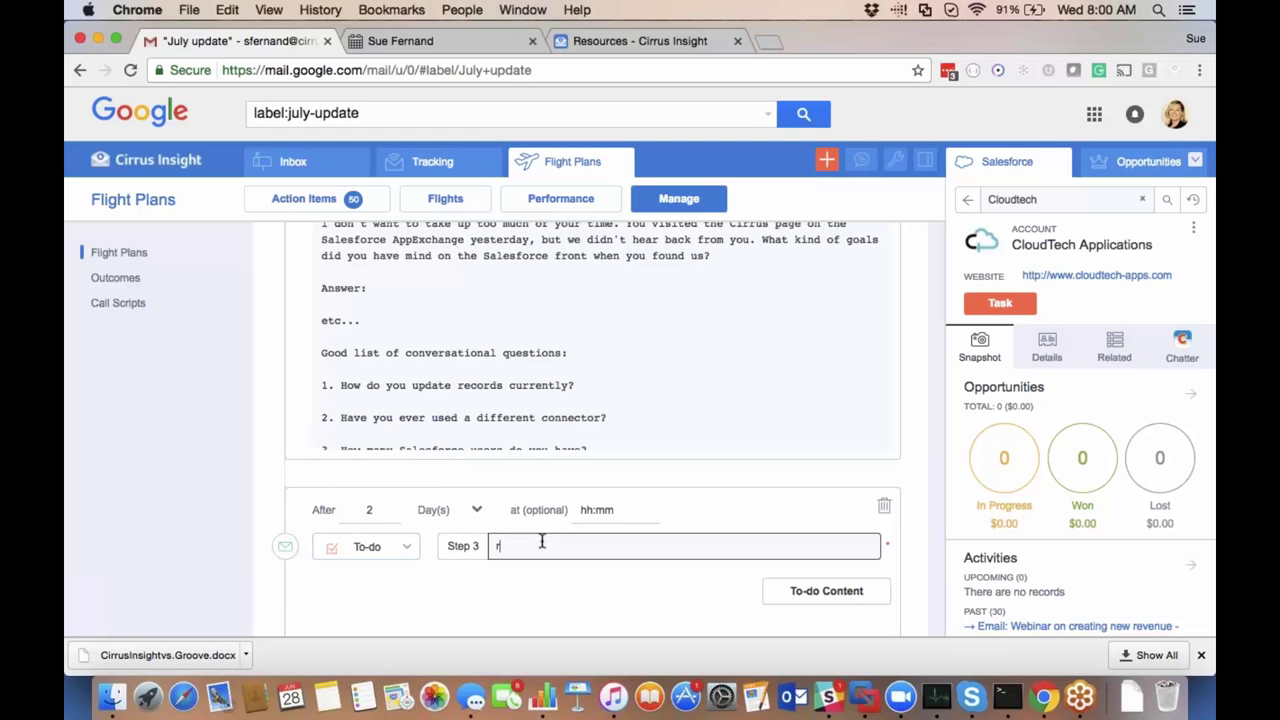
type("esearch online")
Give step 3 the to-do instructions "connect on linkedin", "twitter", "instagram" and "follow", each on its own line.
left_click(828, 591)
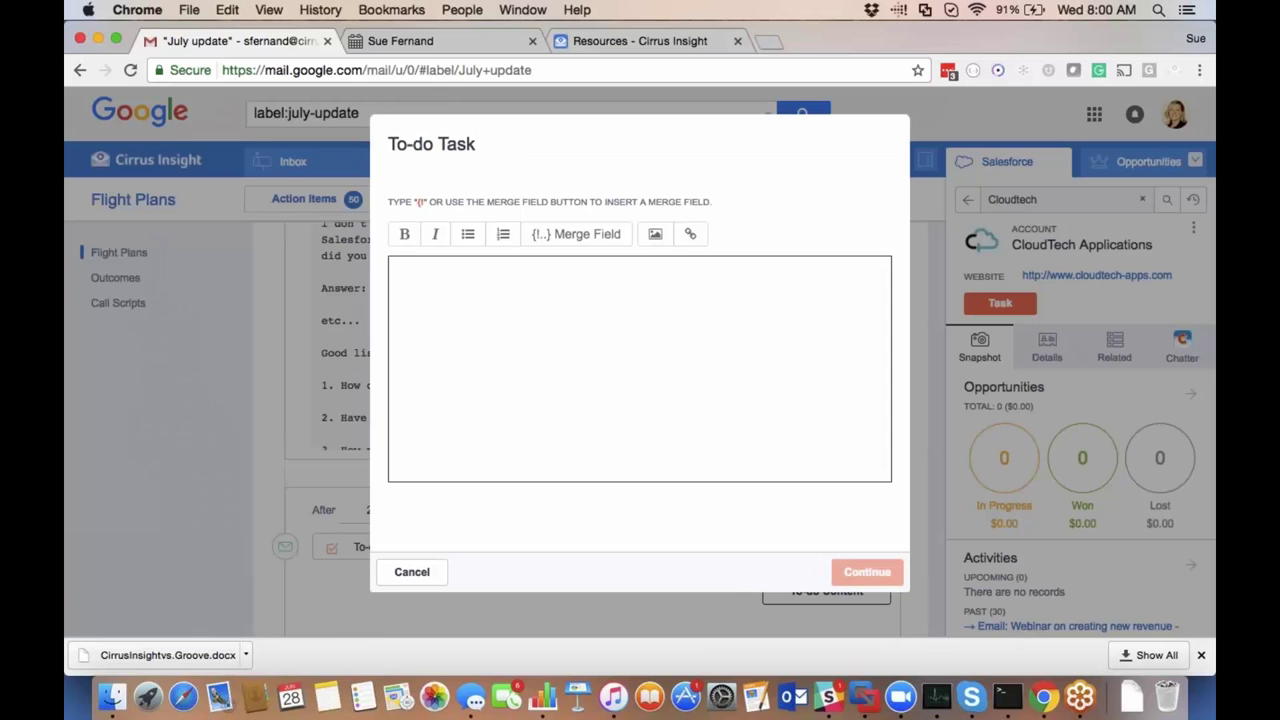
left_click(611, 306)
type("c")
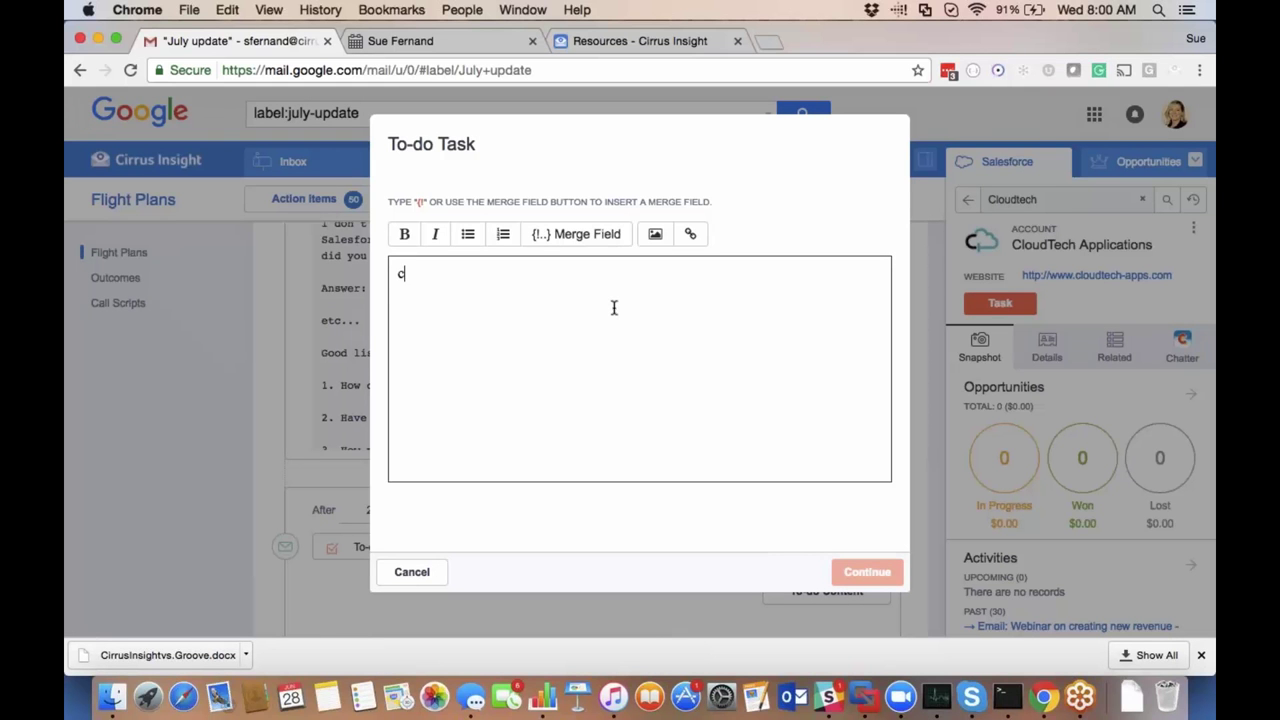
type("onnect on li")
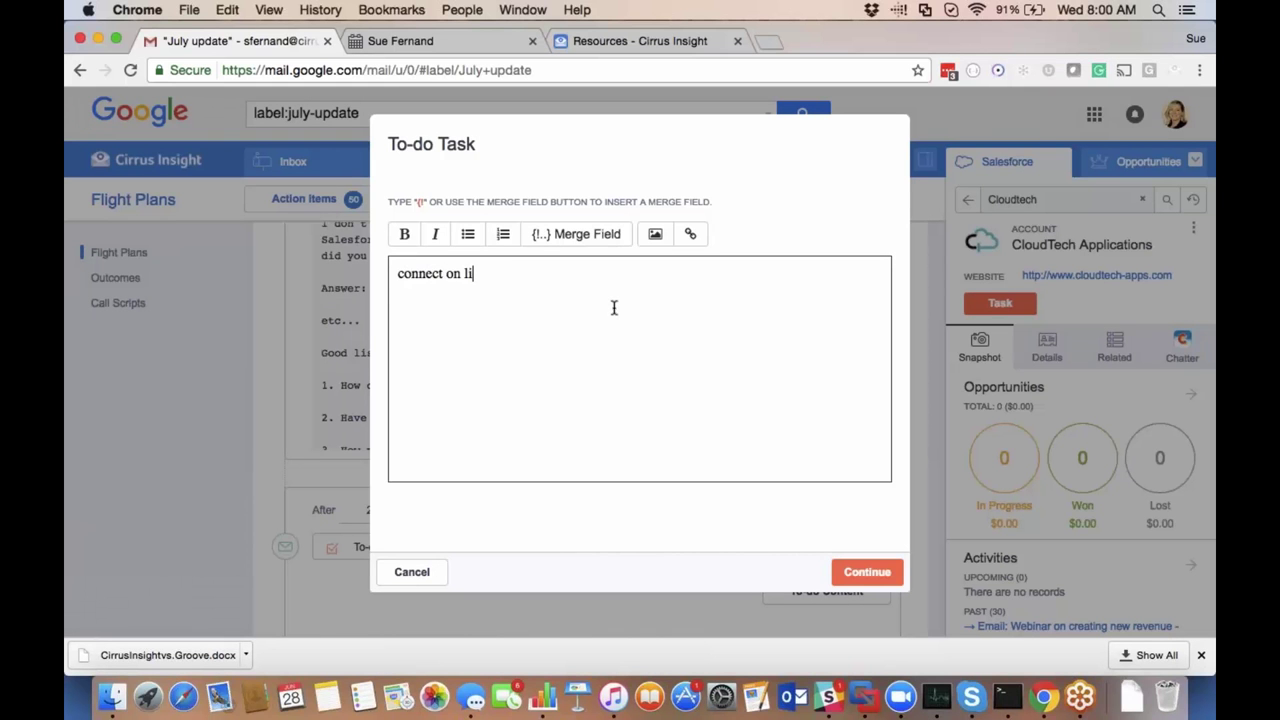
type("nkedin")
key("Return")
type("twitter")
key("Return")
type("instagram")
key("Return")
type("follow")
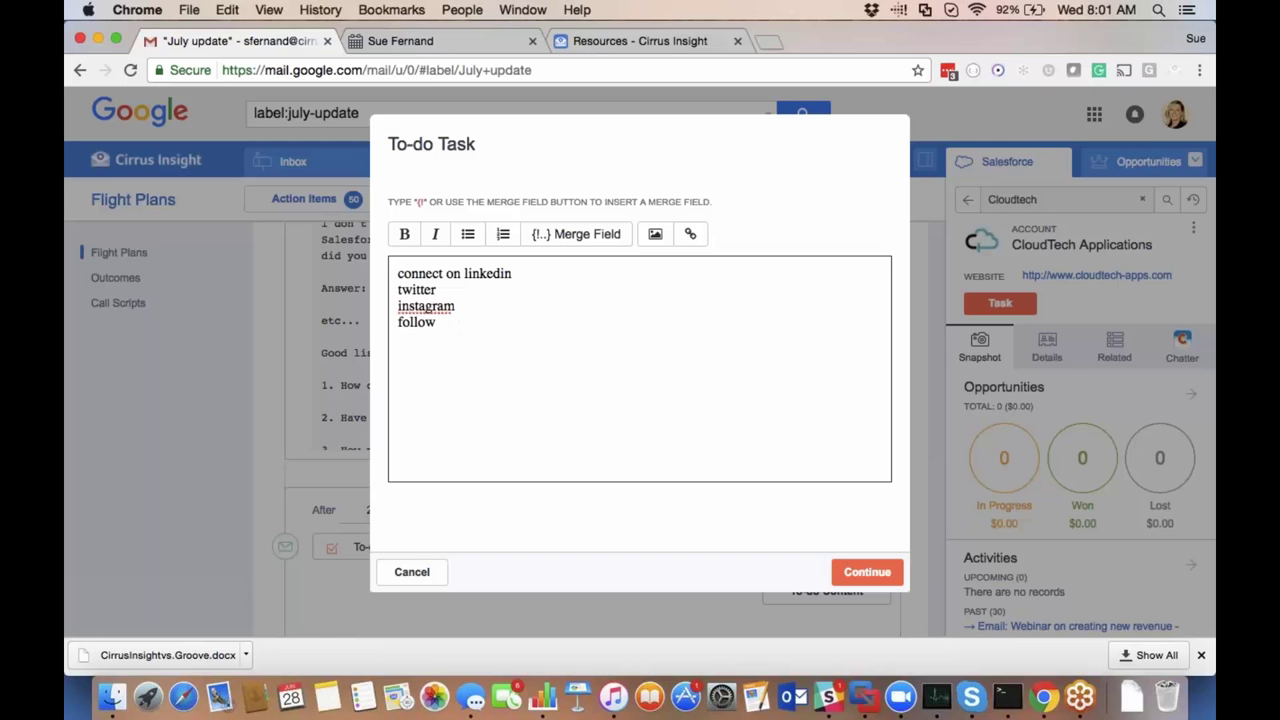
left_click(857, 566)
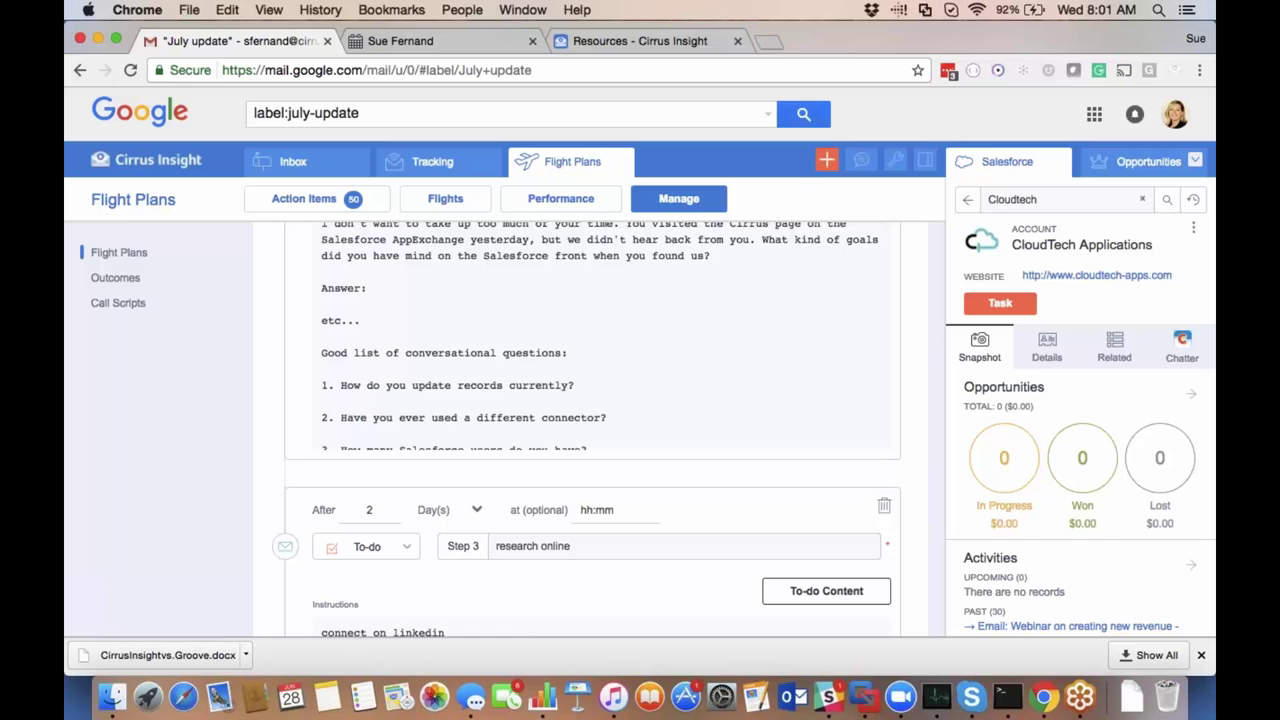
Set the flight to end after 30 days without a response and look through the available outcomes without choosing one.
scroll(592, 430, "down", 1)
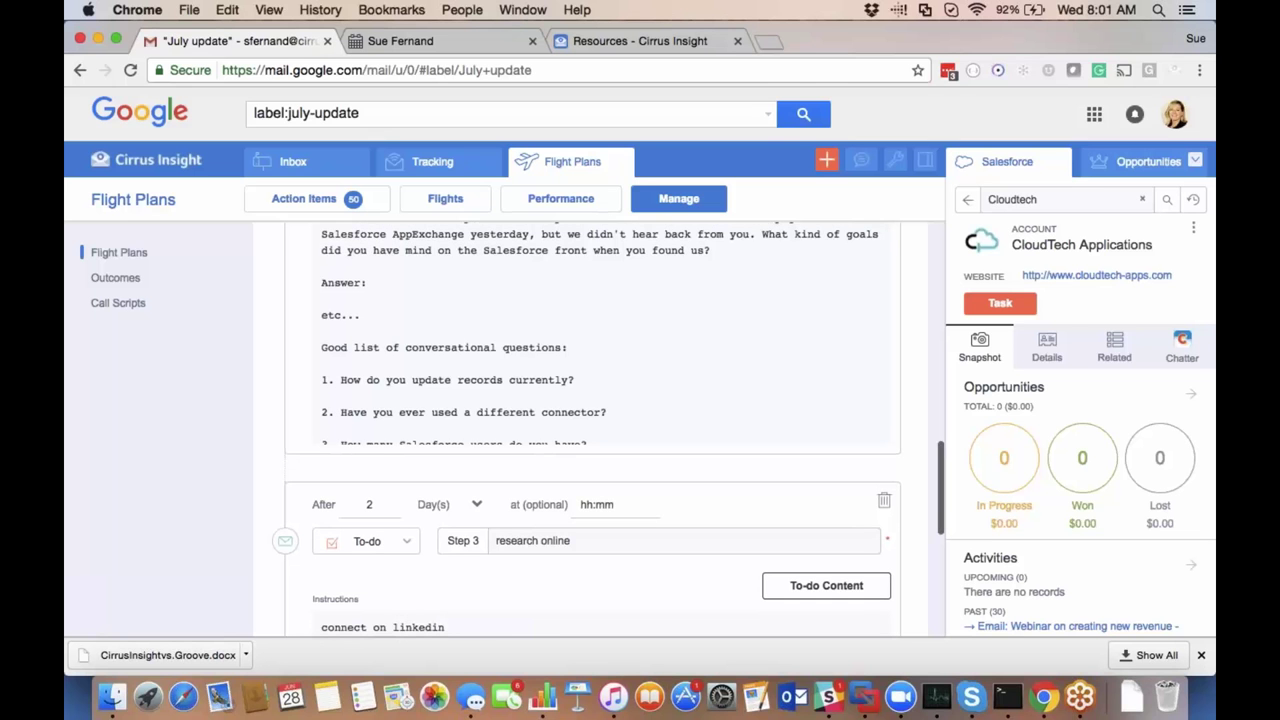
scroll(592, 430, "down", 10)
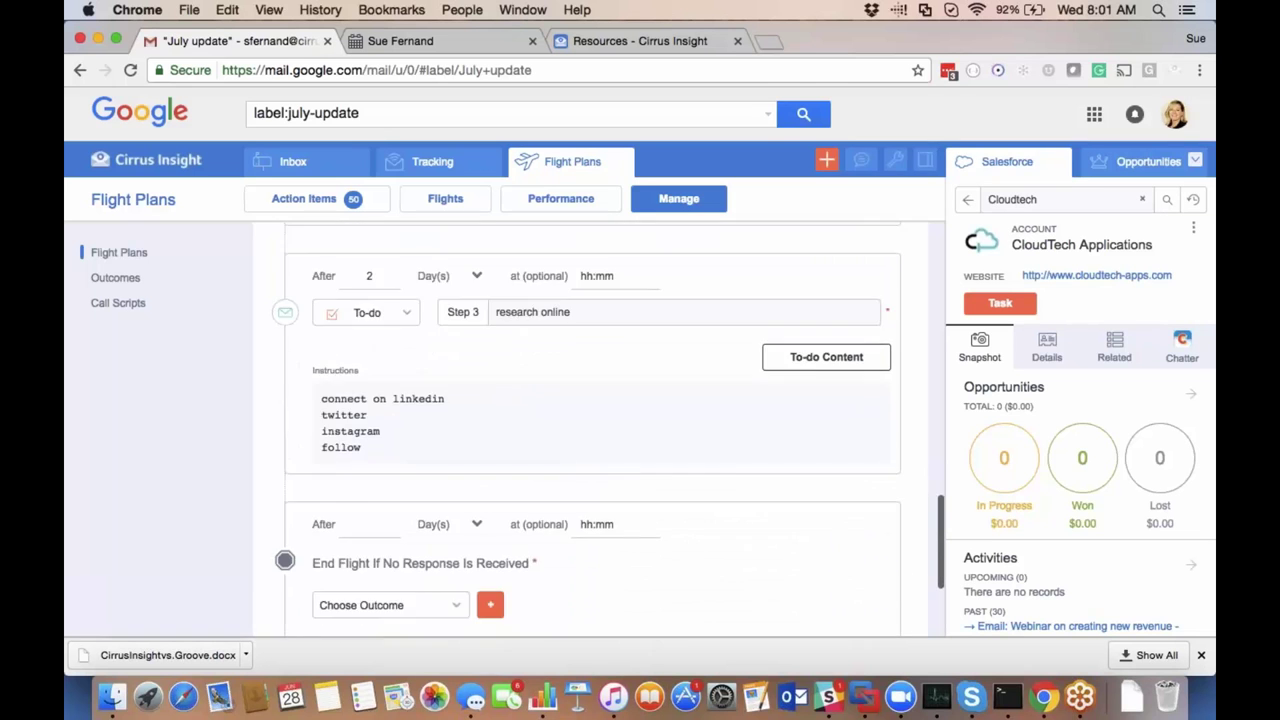
scroll(592, 430, "down", 1)
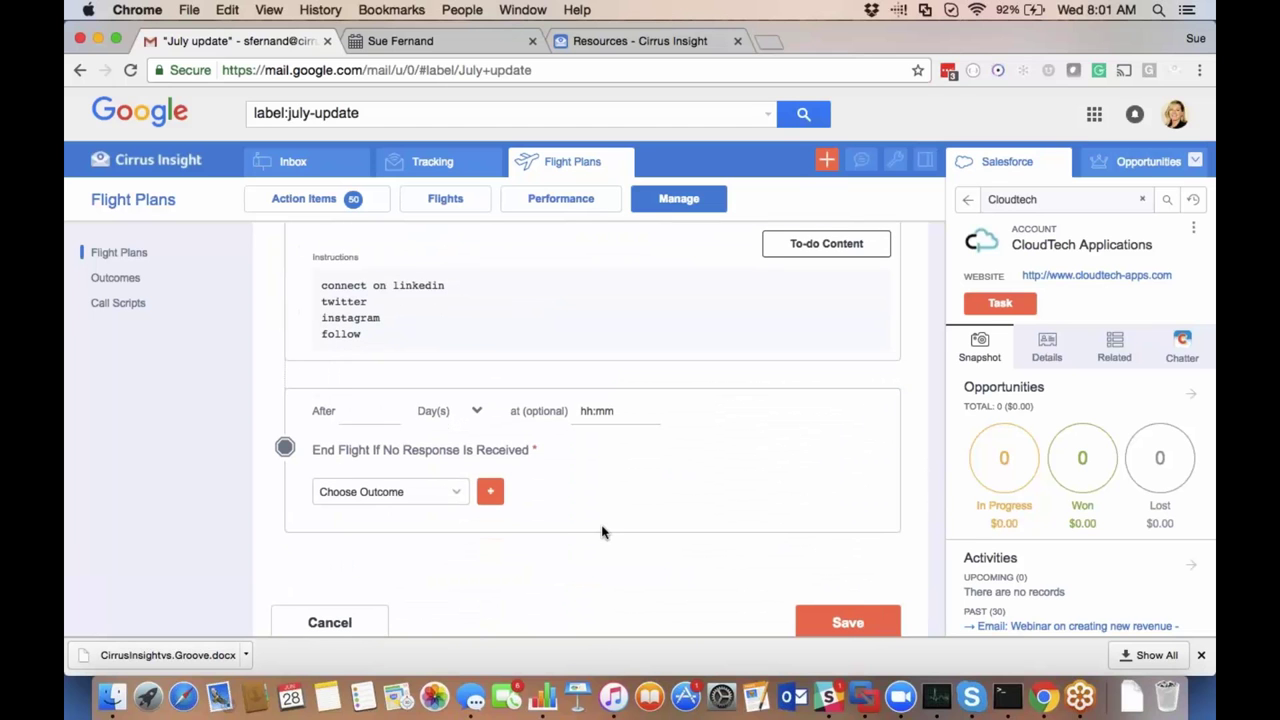
left_click(384, 413)
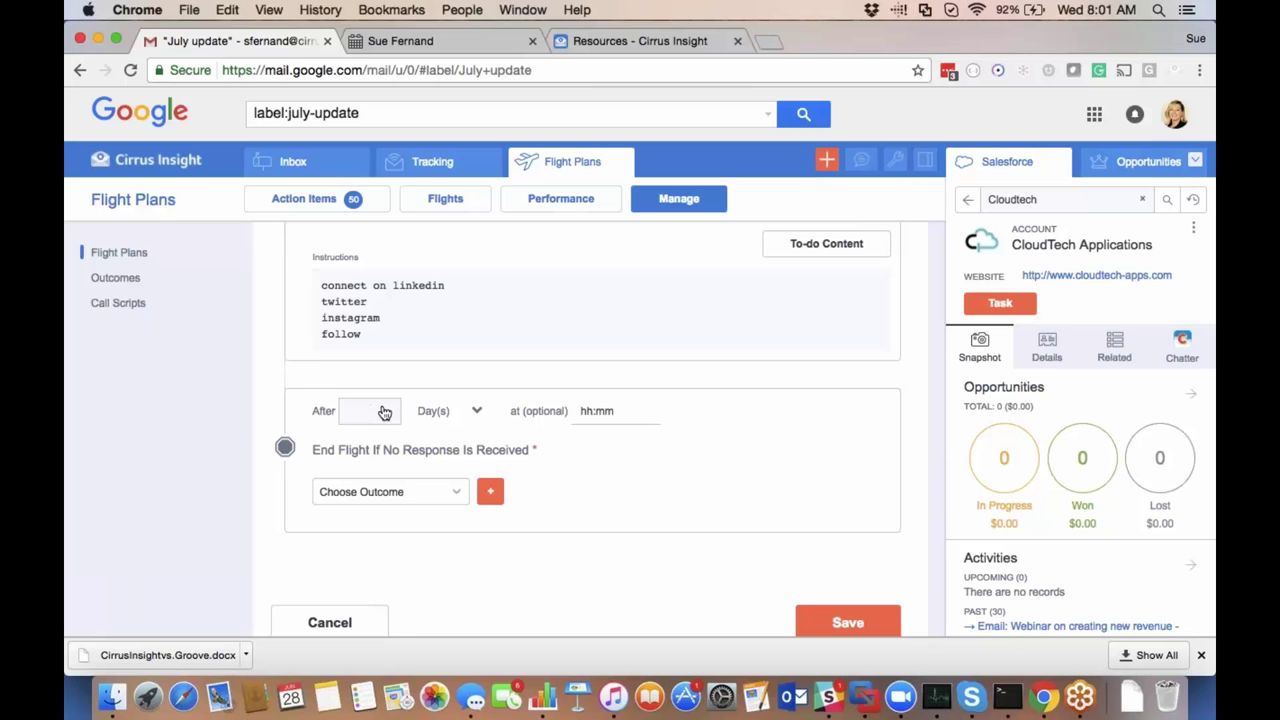
type("30")
left_click(415, 494)
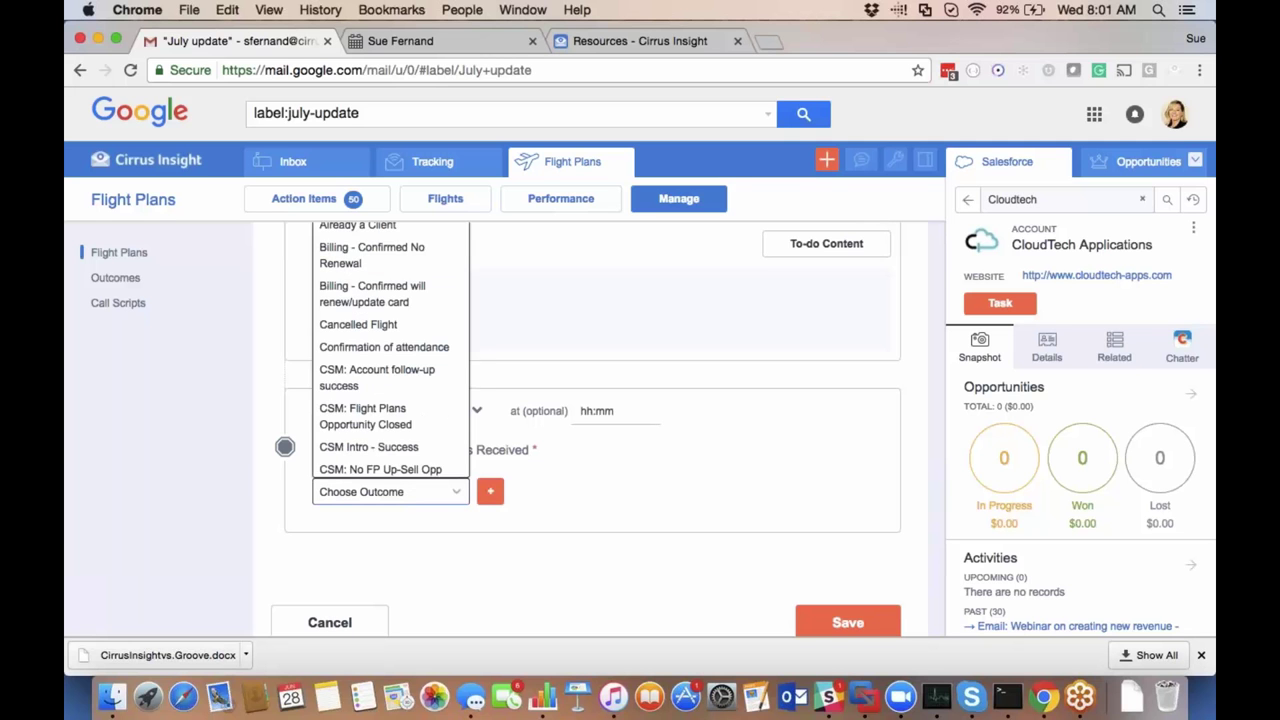
left_click(596, 497)
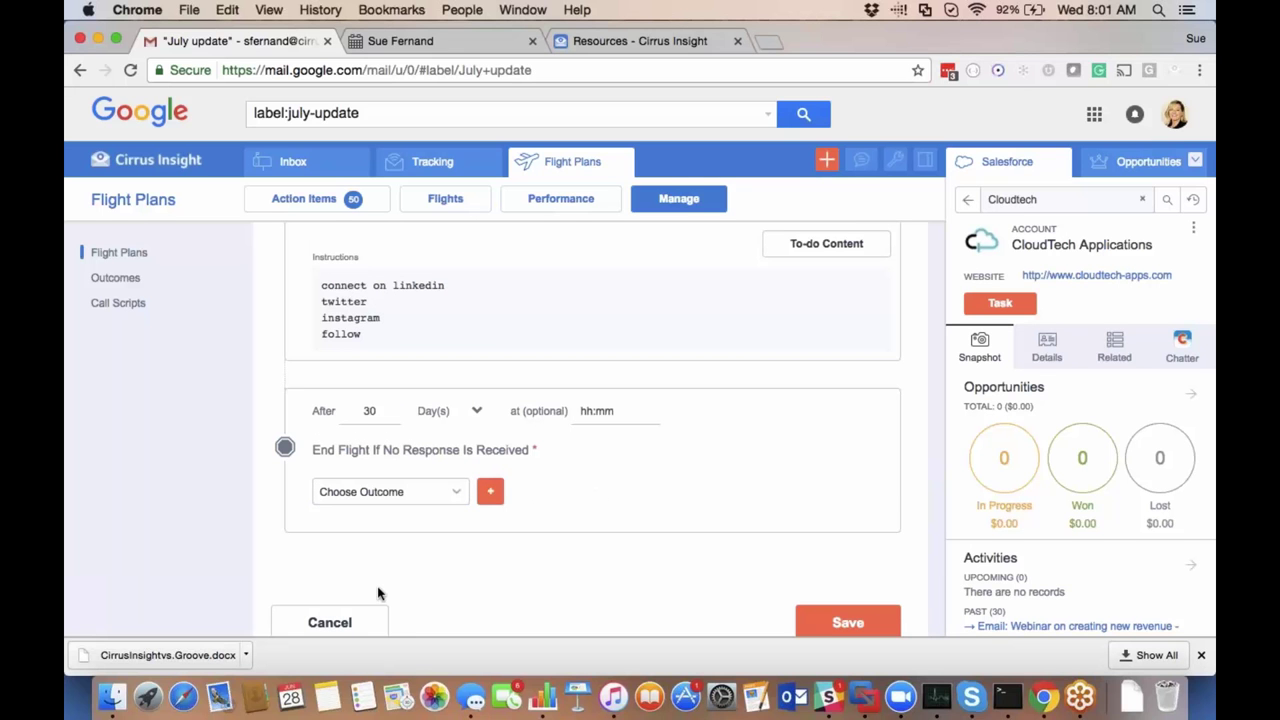
Cancel the new flight plan and discard its unsaved changes.
left_click(330, 622)
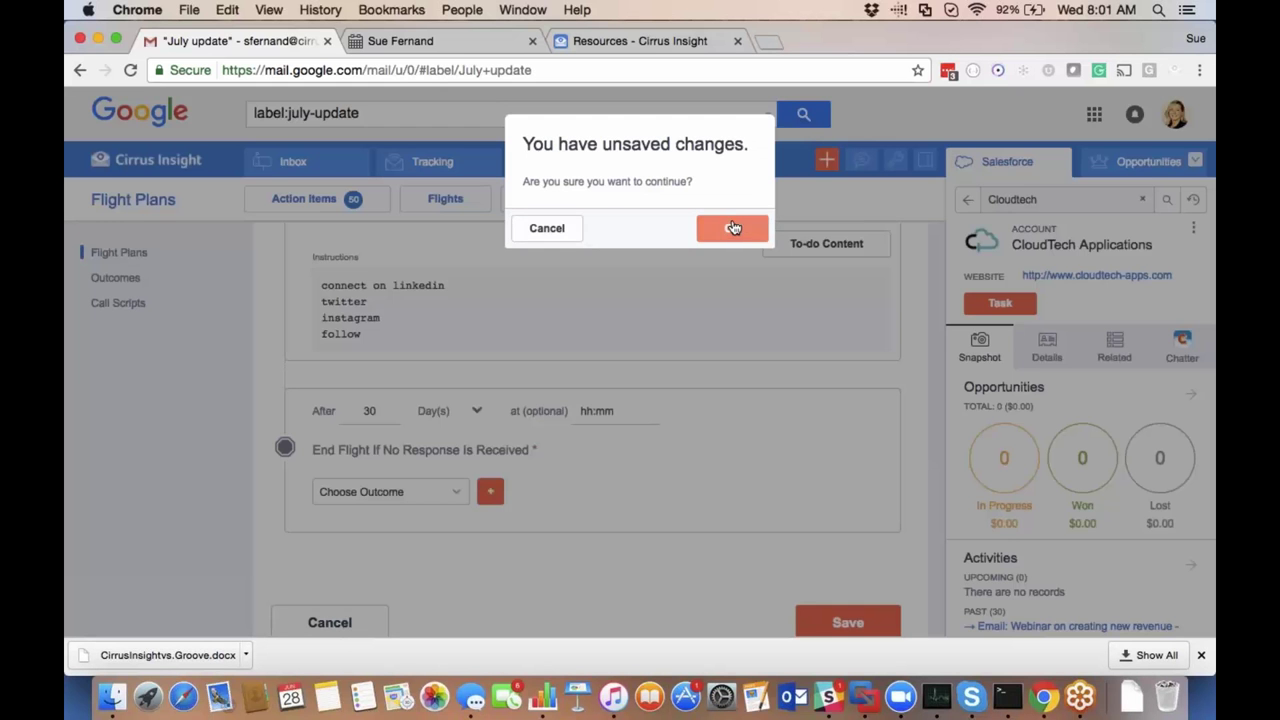
left_click(733, 224)
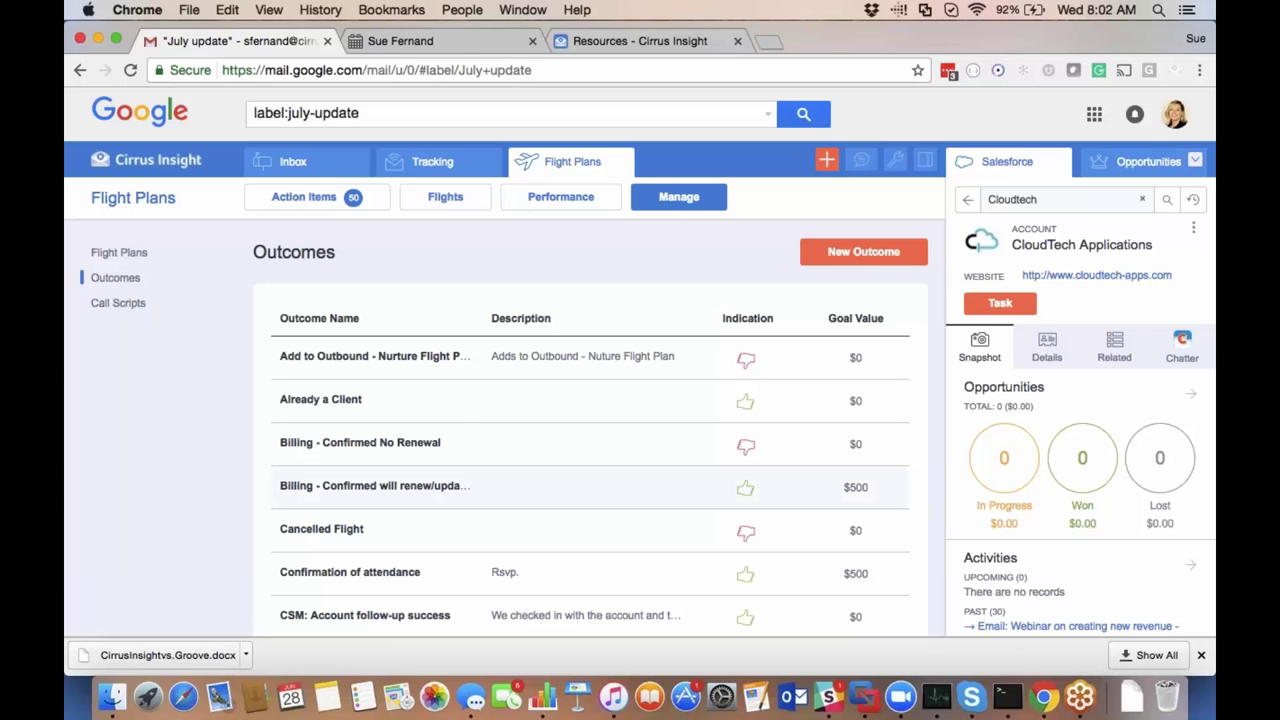
Open the "Meeting scheduled" outcome, review its description, indication, goal value and flight plan option, and close it without saving.
scroll(380, 485, "down", 5)
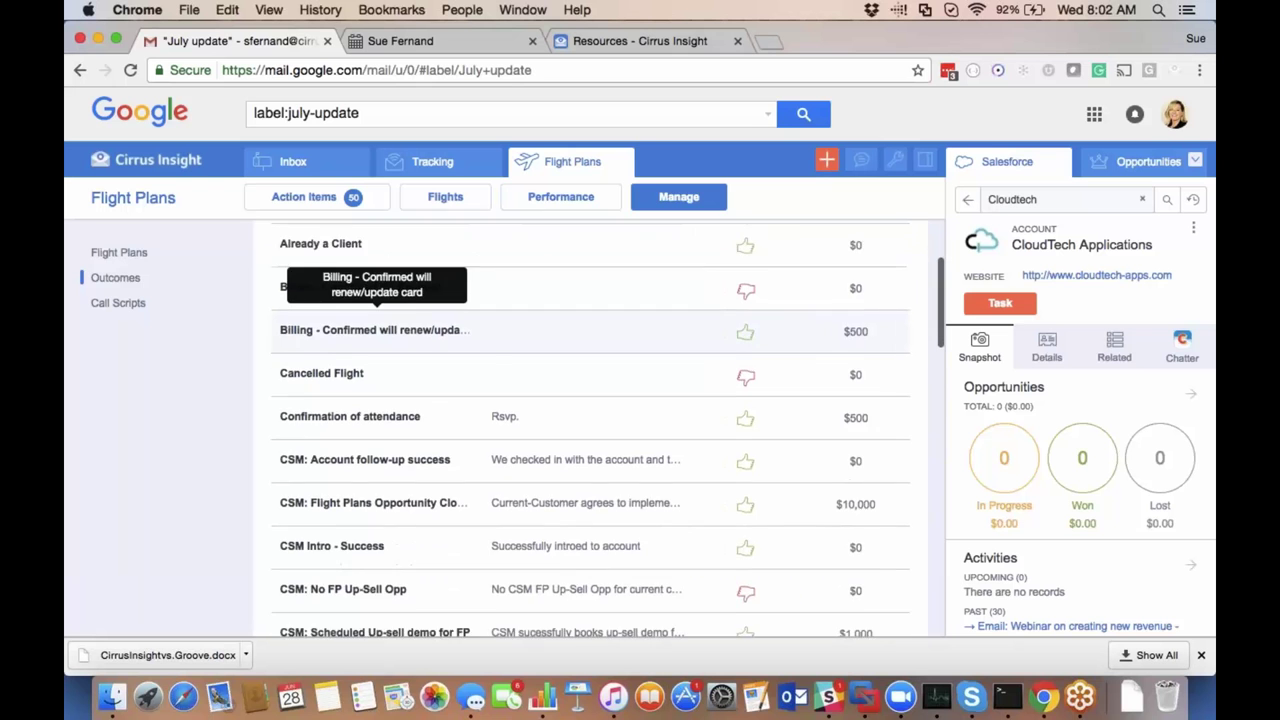
scroll(377, 412, "down", 5)
left_click(377, 412)
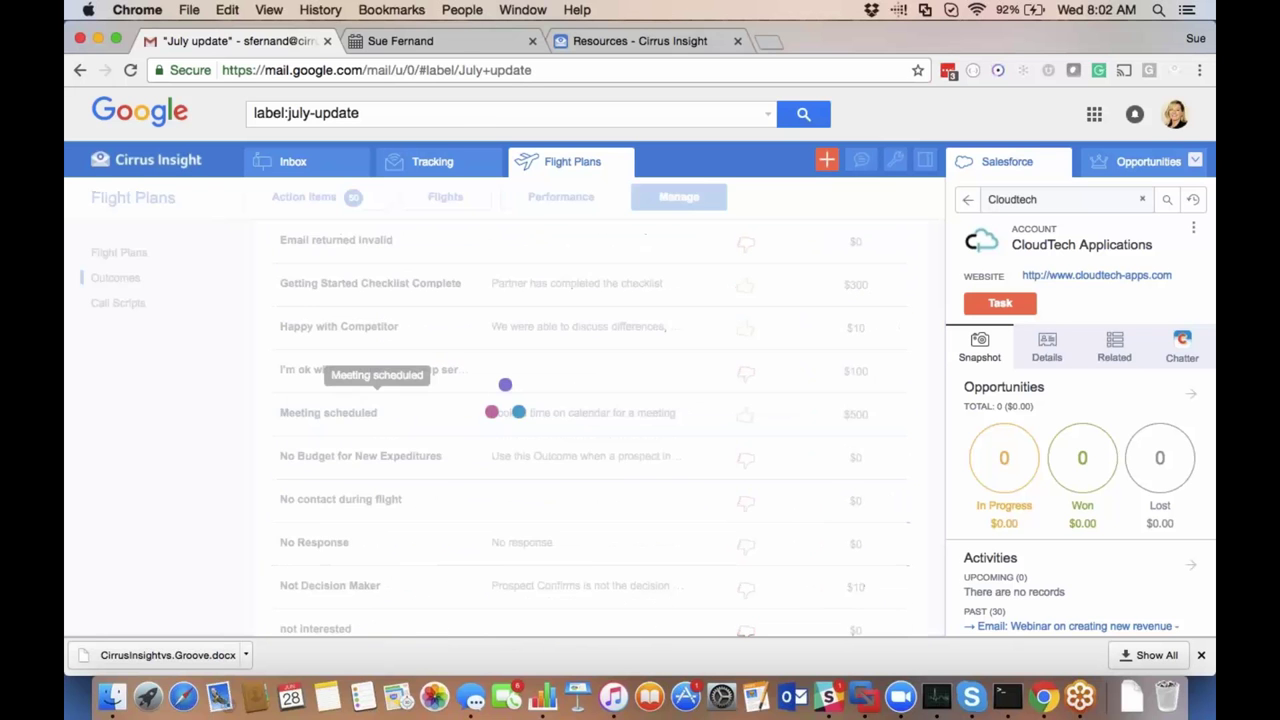
scroll(585, 430, "down", 2)
scroll(585, 430, "up", 3)
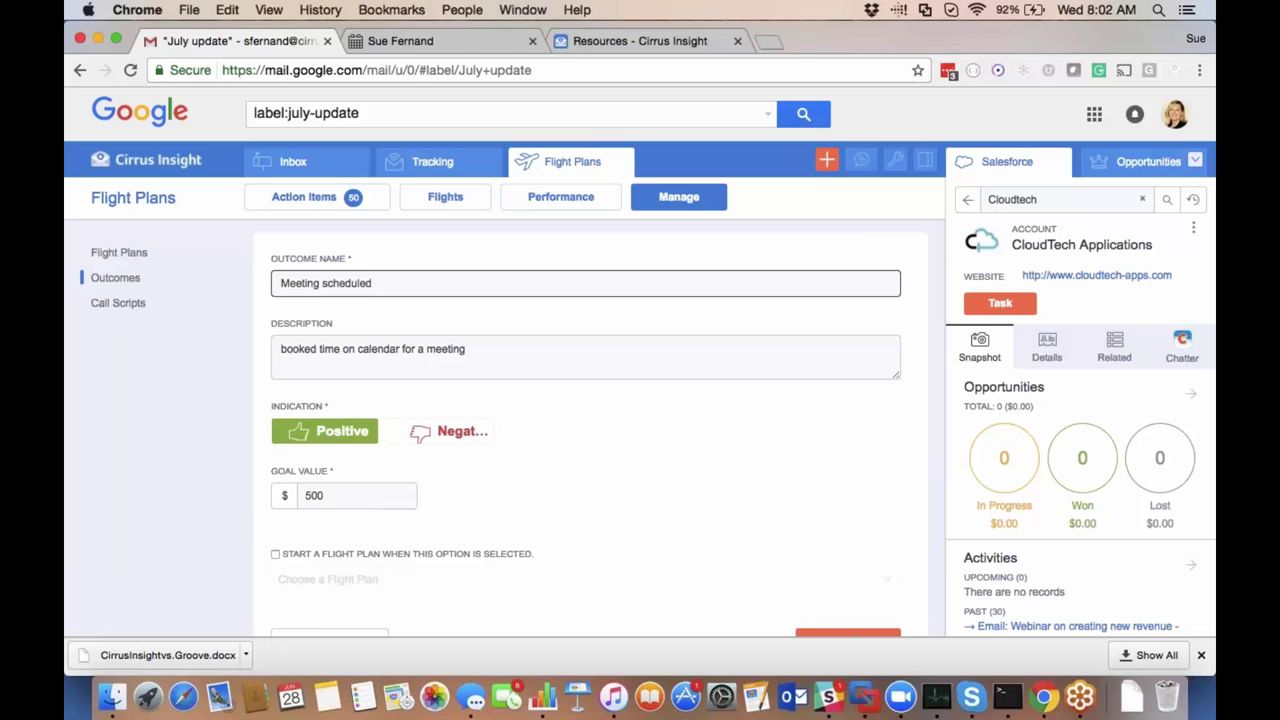
scroll(709, 492, "down", 3)
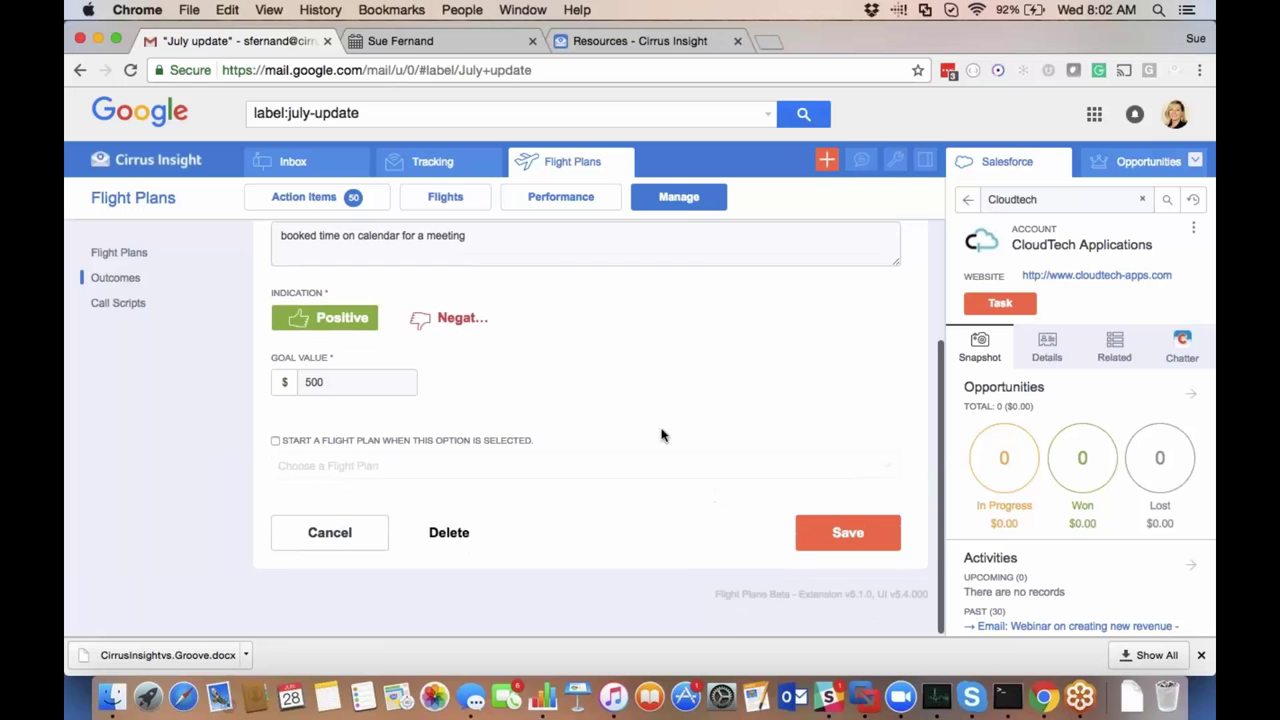
left_click(360, 381)
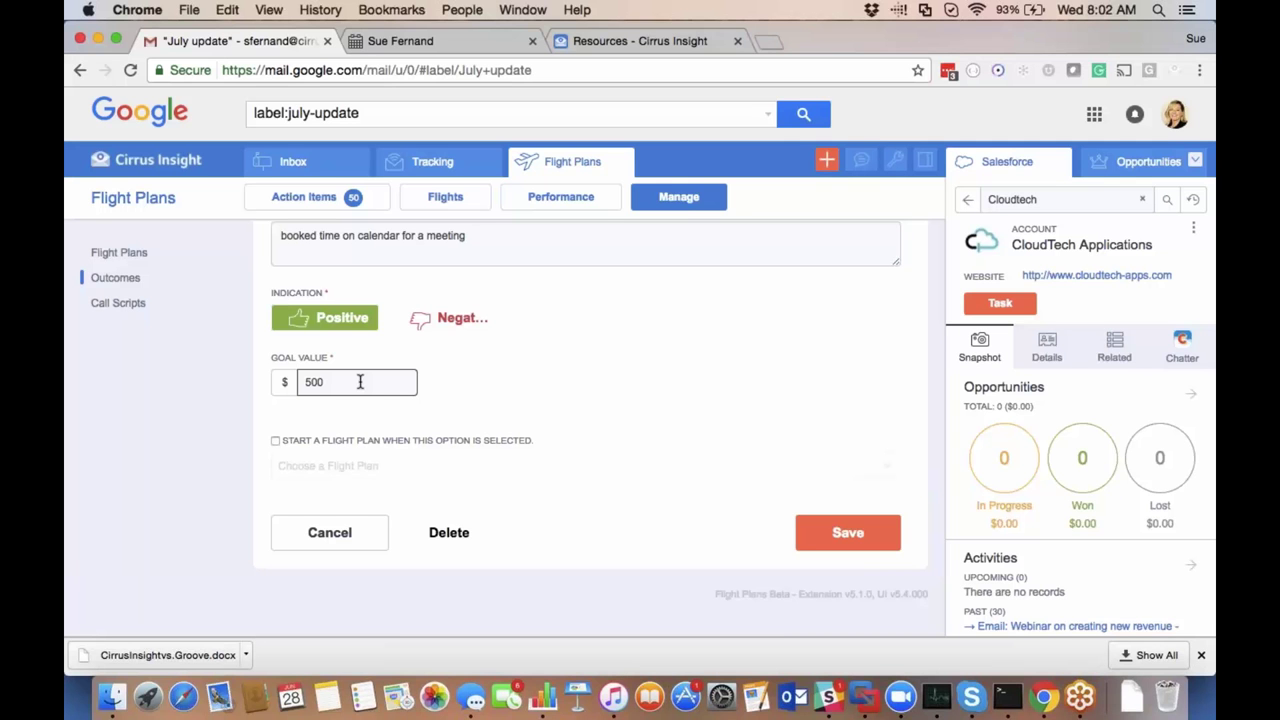
scroll(360, 382, "up", 1)
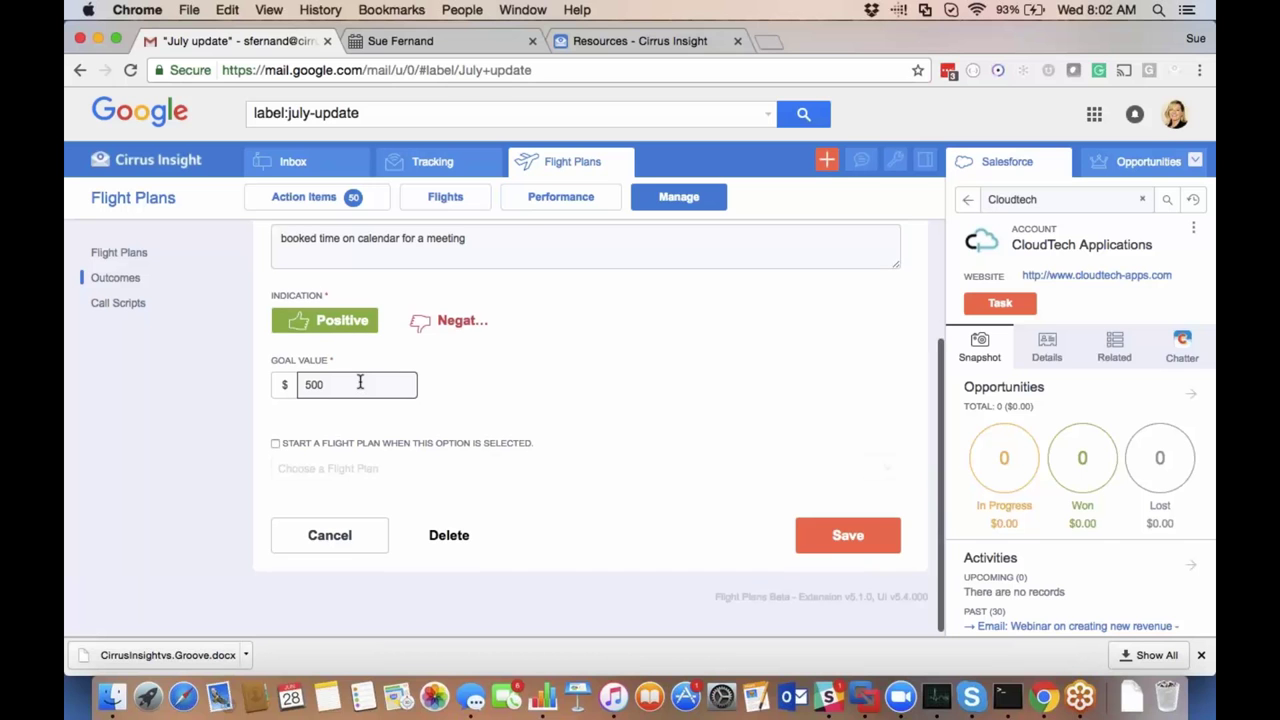
scroll(360, 382, "up", 5)
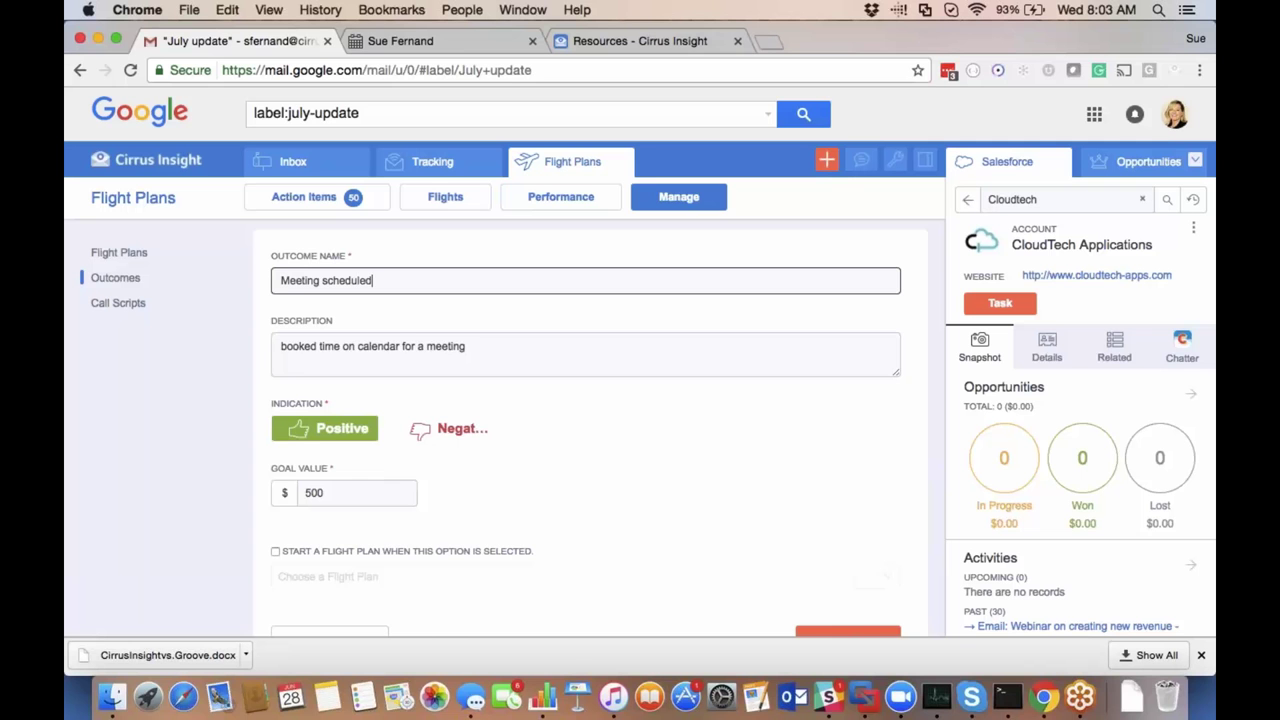
scroll(600, 430, "down", 1)
scroll(343, 556, "down", 3)
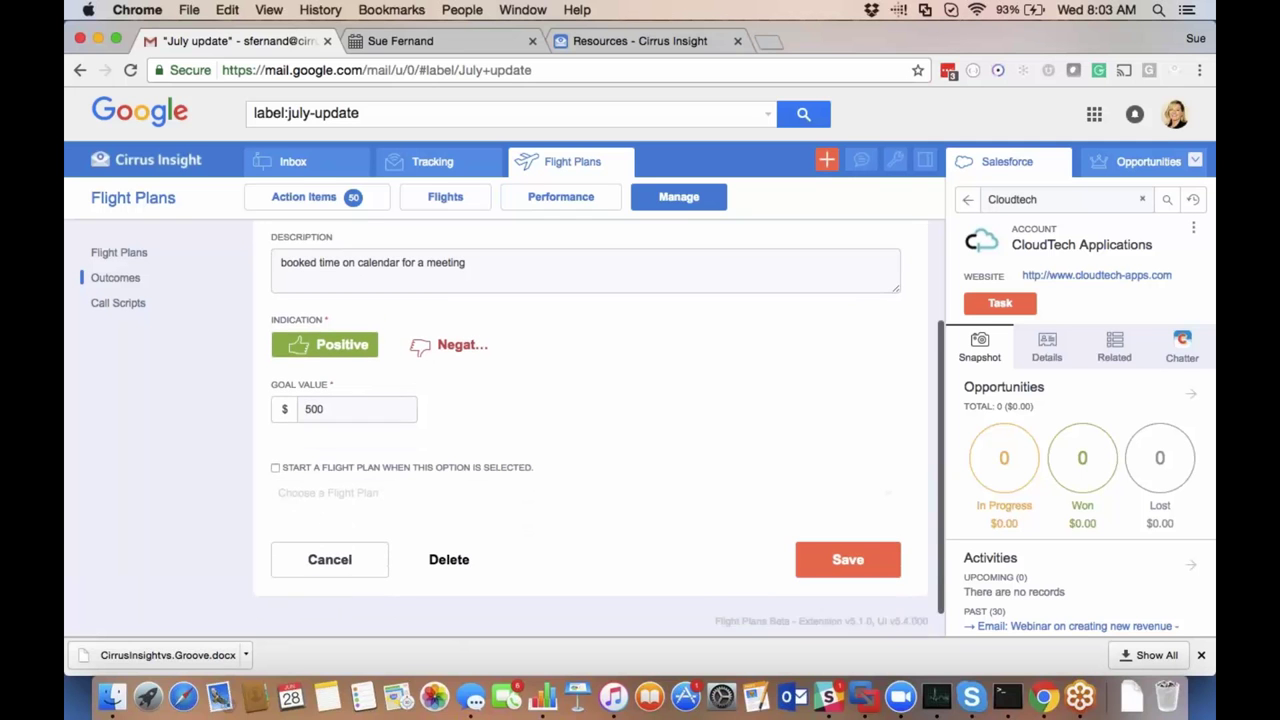
left_click(341, 552)
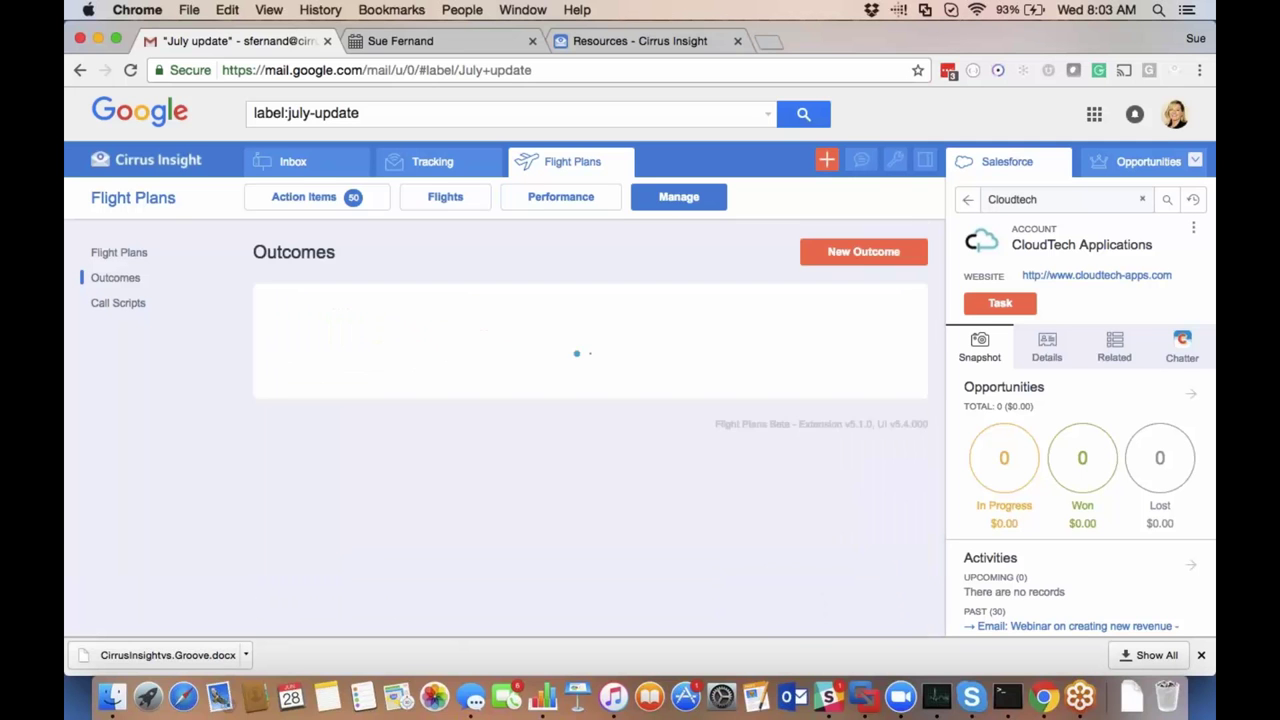
Open the "Doesn't Use Salesforce" outcome, review its description, indication and goal value, and return to the outcomes list without changes.
scroll(341, 552, "down", 3)
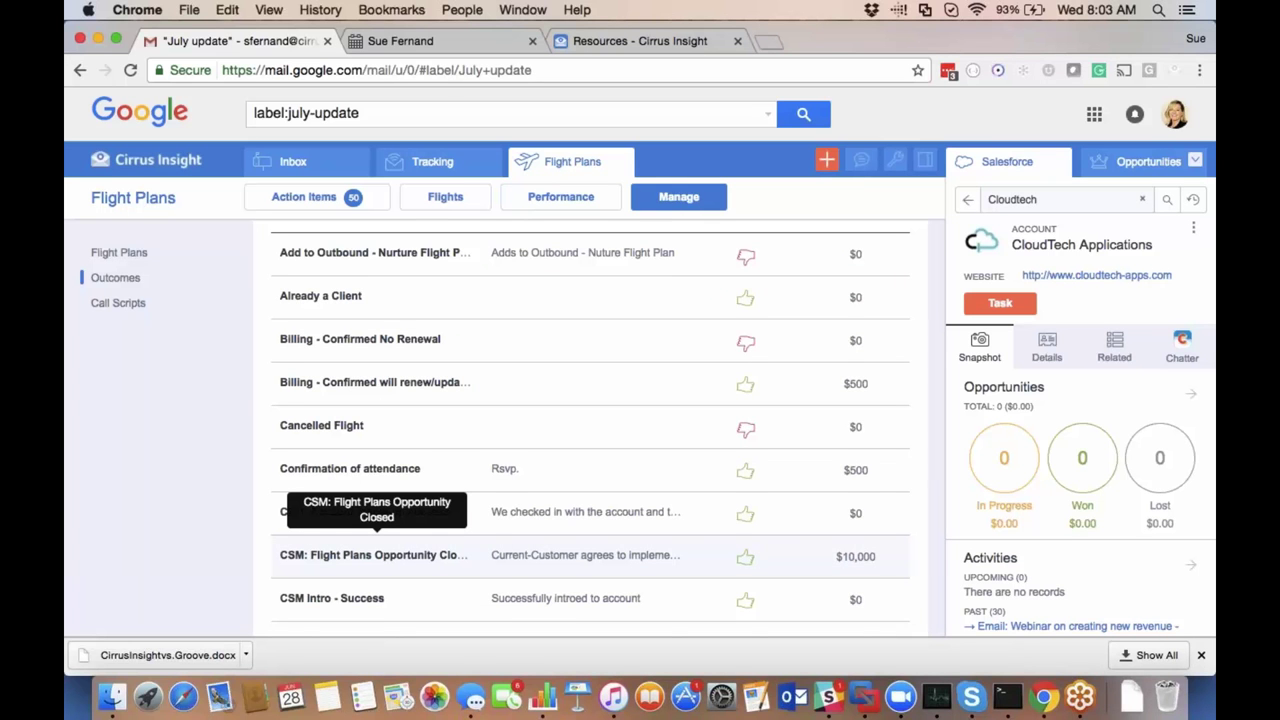
scroll(590, 431, "down", 1)
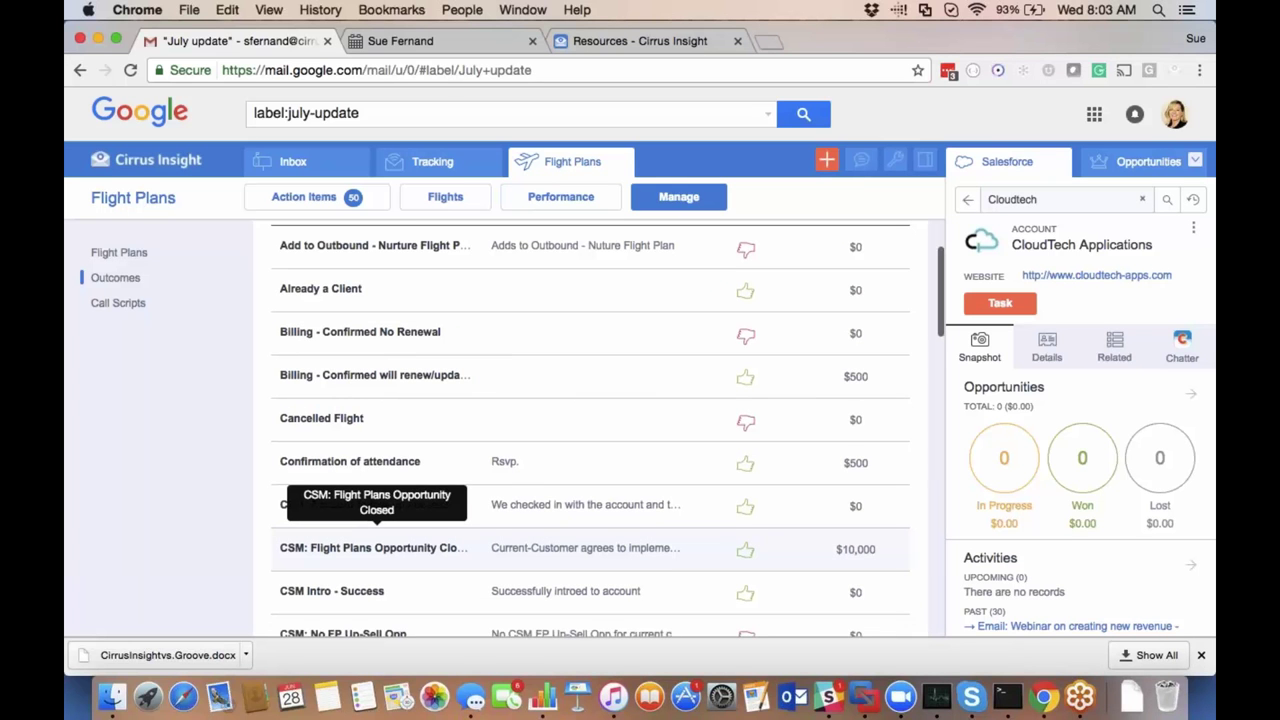
scroll(343, 545, "down", 6)
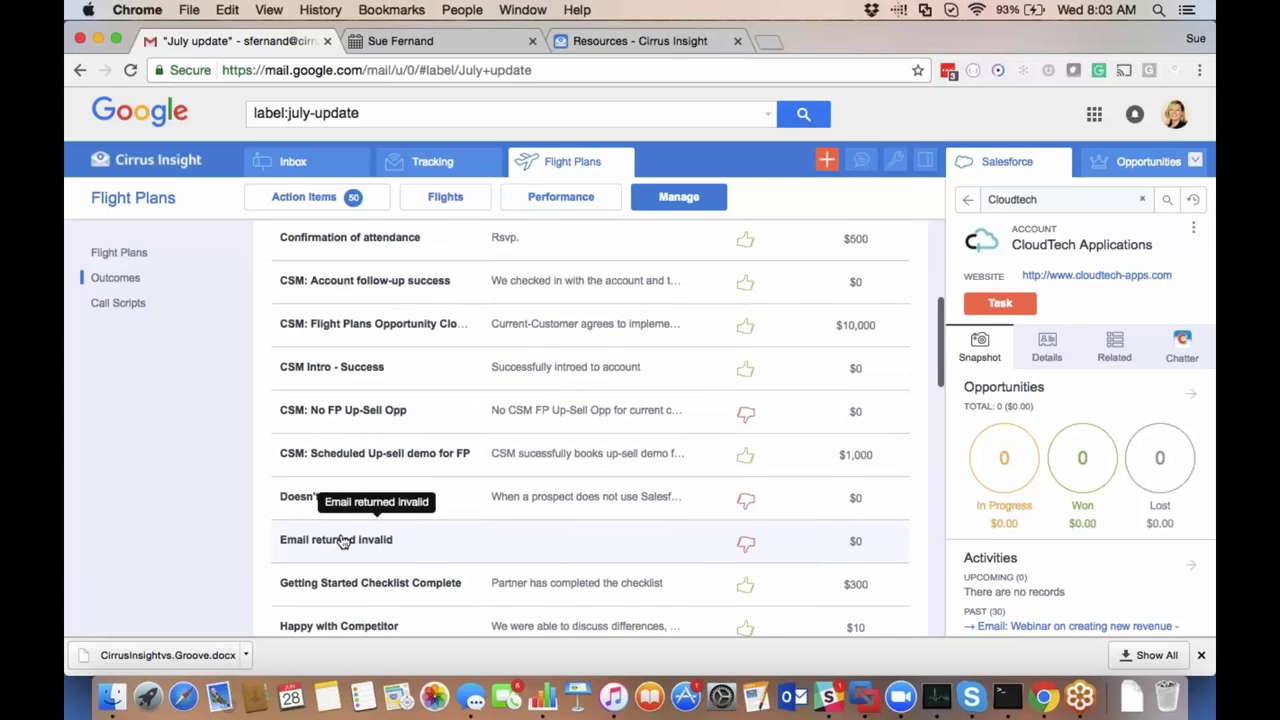
left_click(345, 451)
scroll(345, 451, "down", 2)
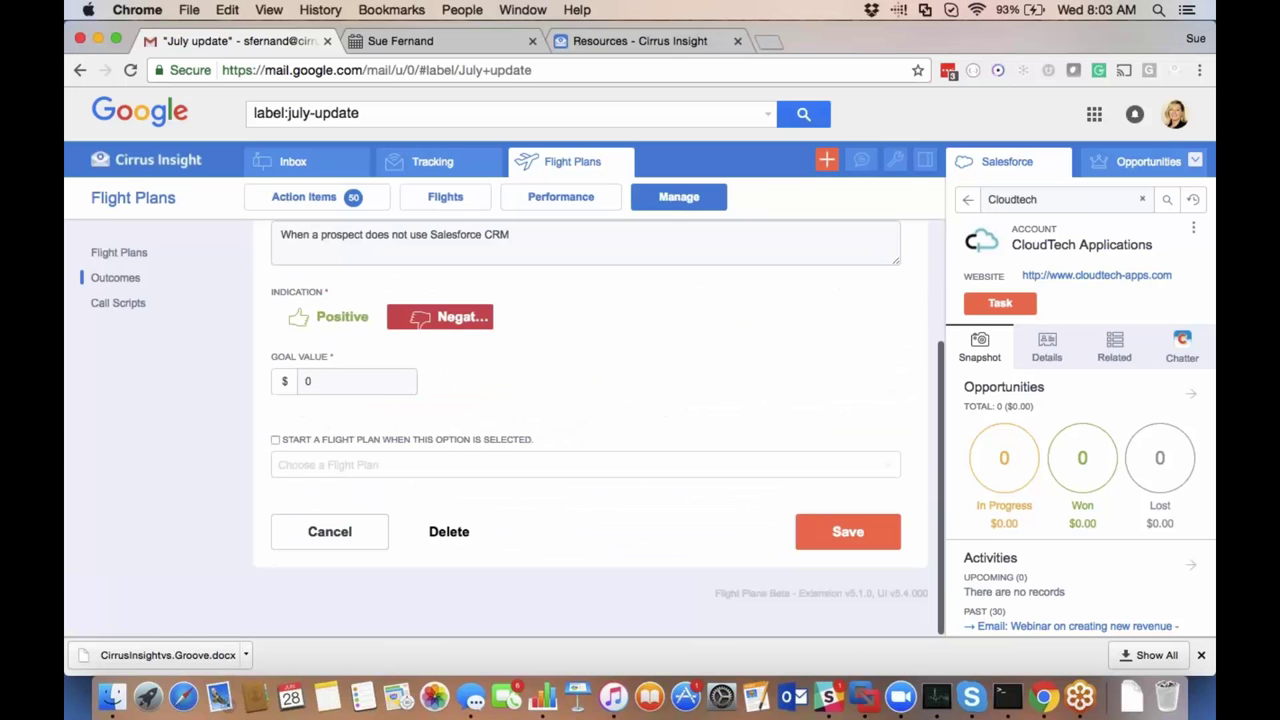
scroll(503, 523, "up", 4)
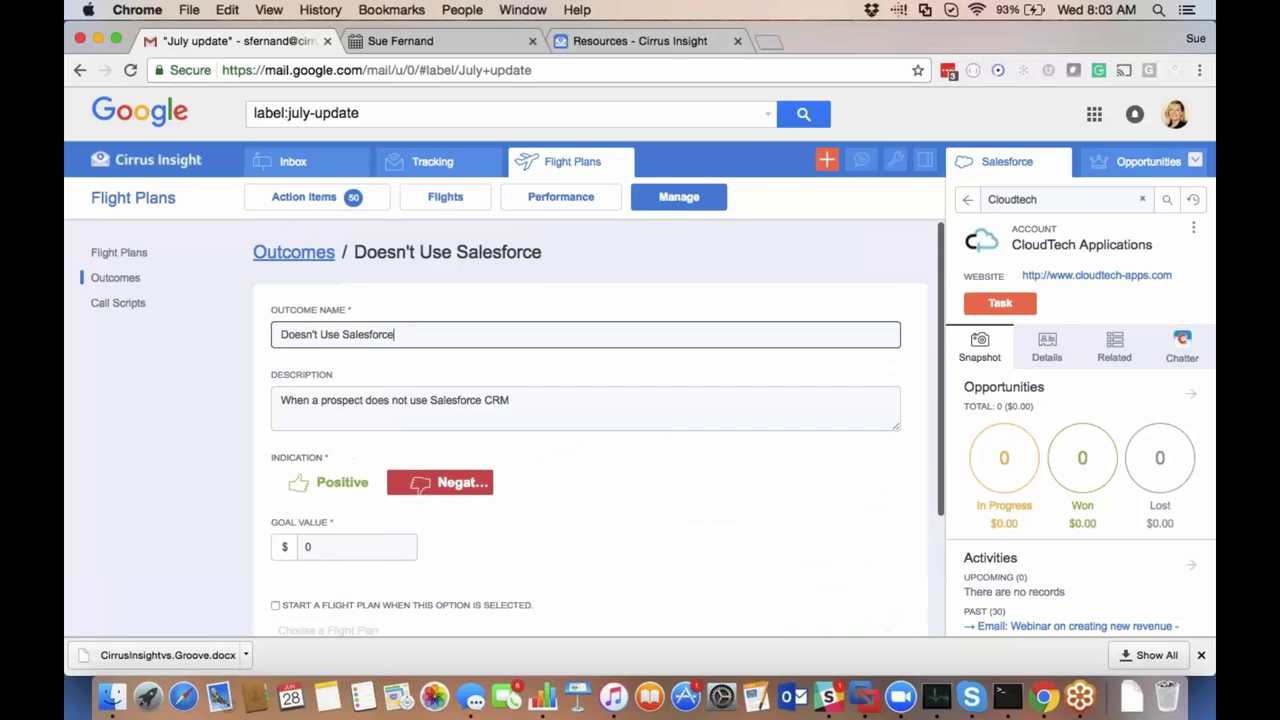
scroll(599, 436, "down", 1)
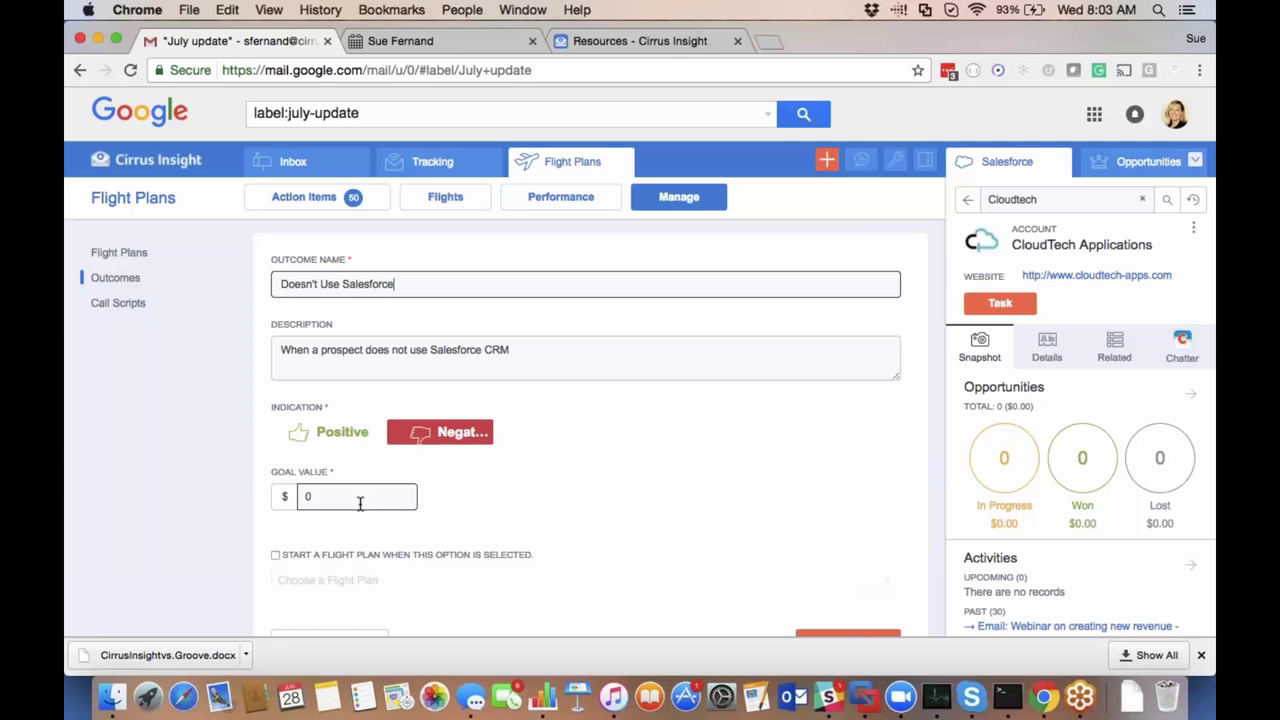
scroll(400, 358, "down", 1)
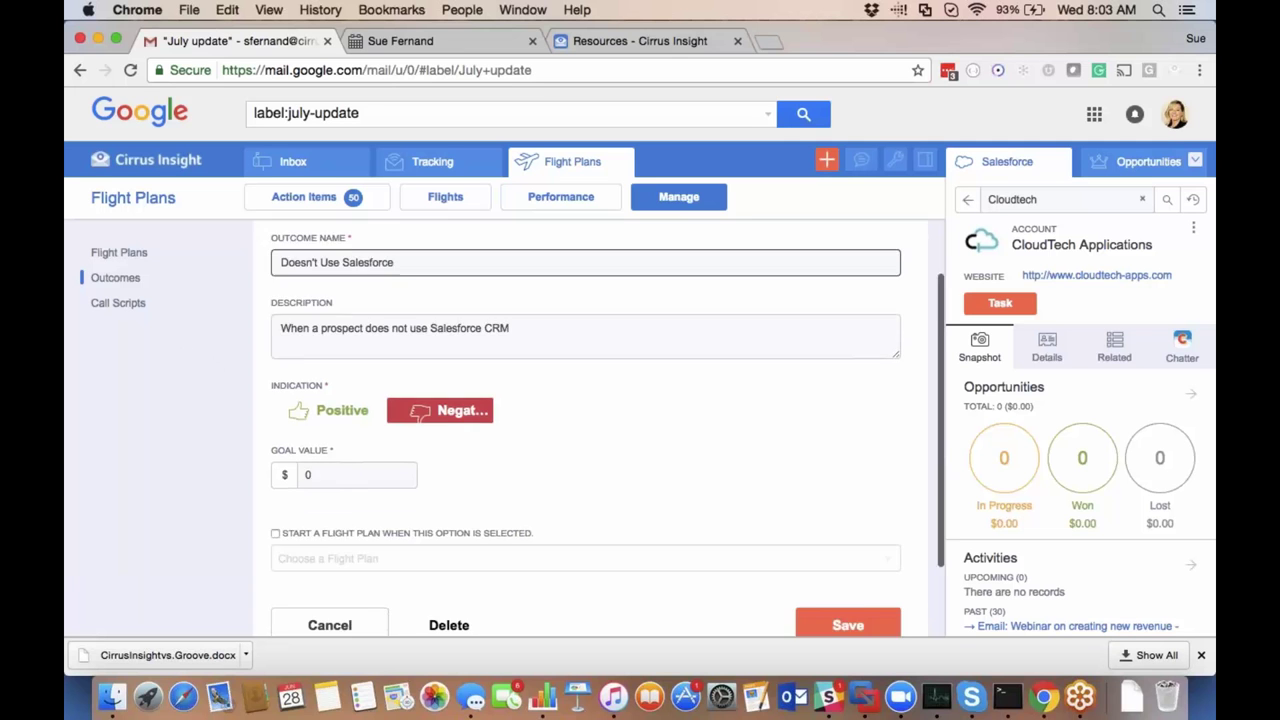
scroll(449, 531, "down", 2)
left_click(449, 531)
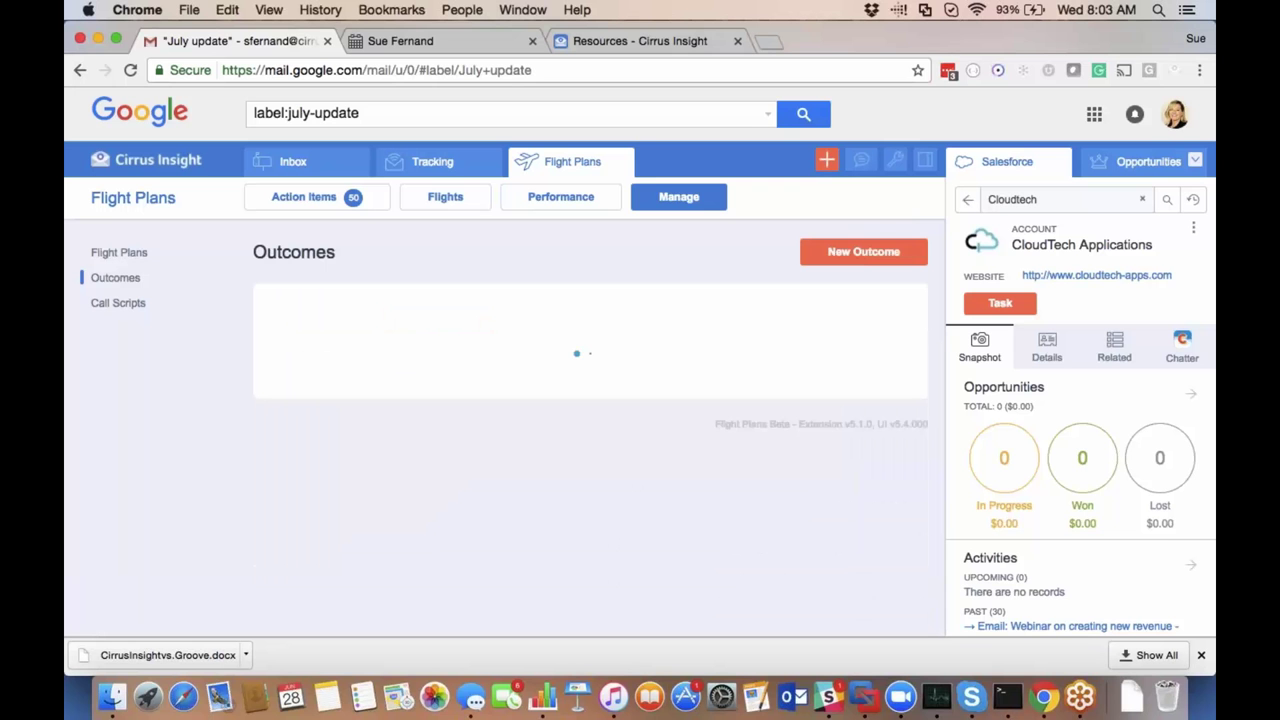
Open the "Happy with Competitor" outcome, check its option to start a flight plan, and return to the outcomes list.
scroll(423, 520, "down", 5)
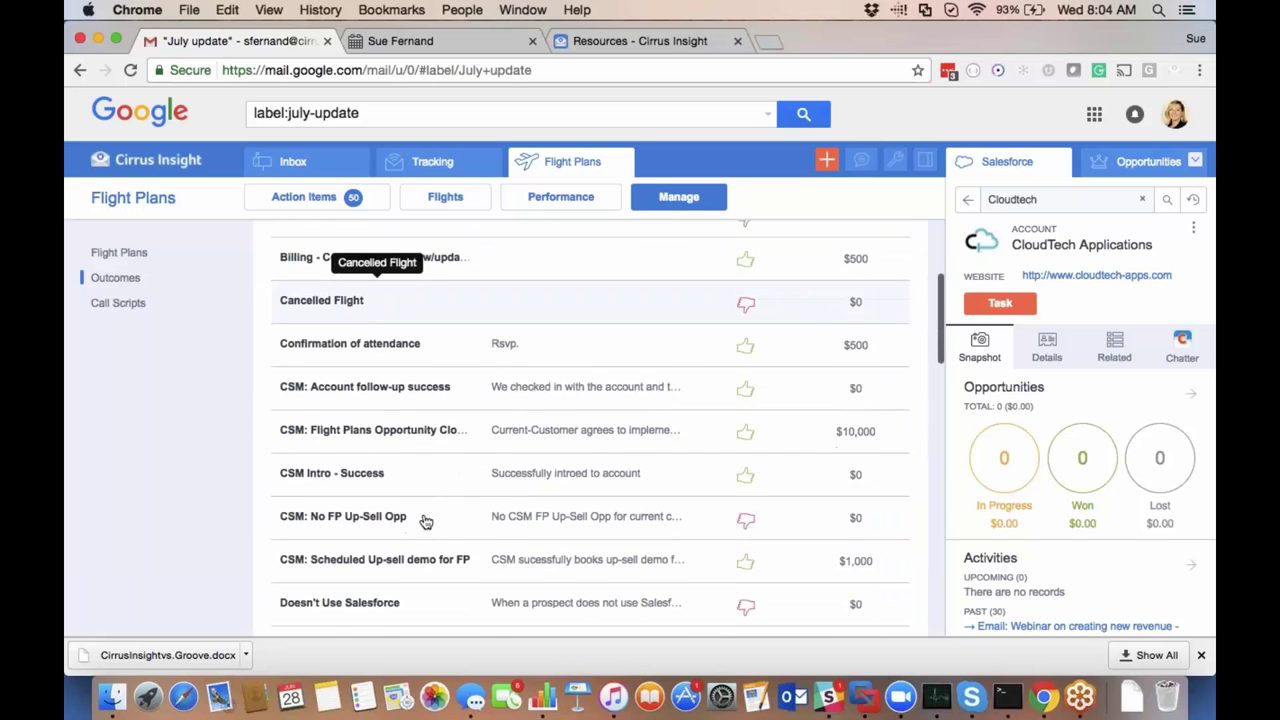
scroll(425, 521, "down", 6)
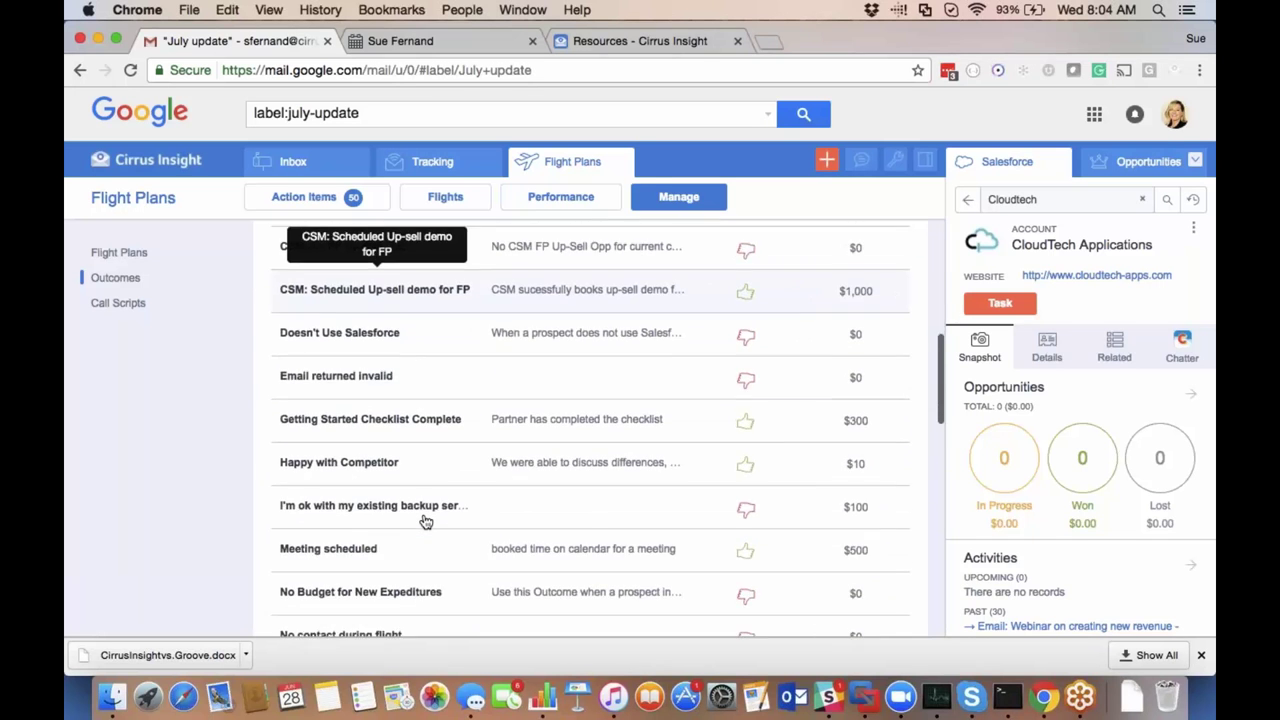
left_click(507, 483)
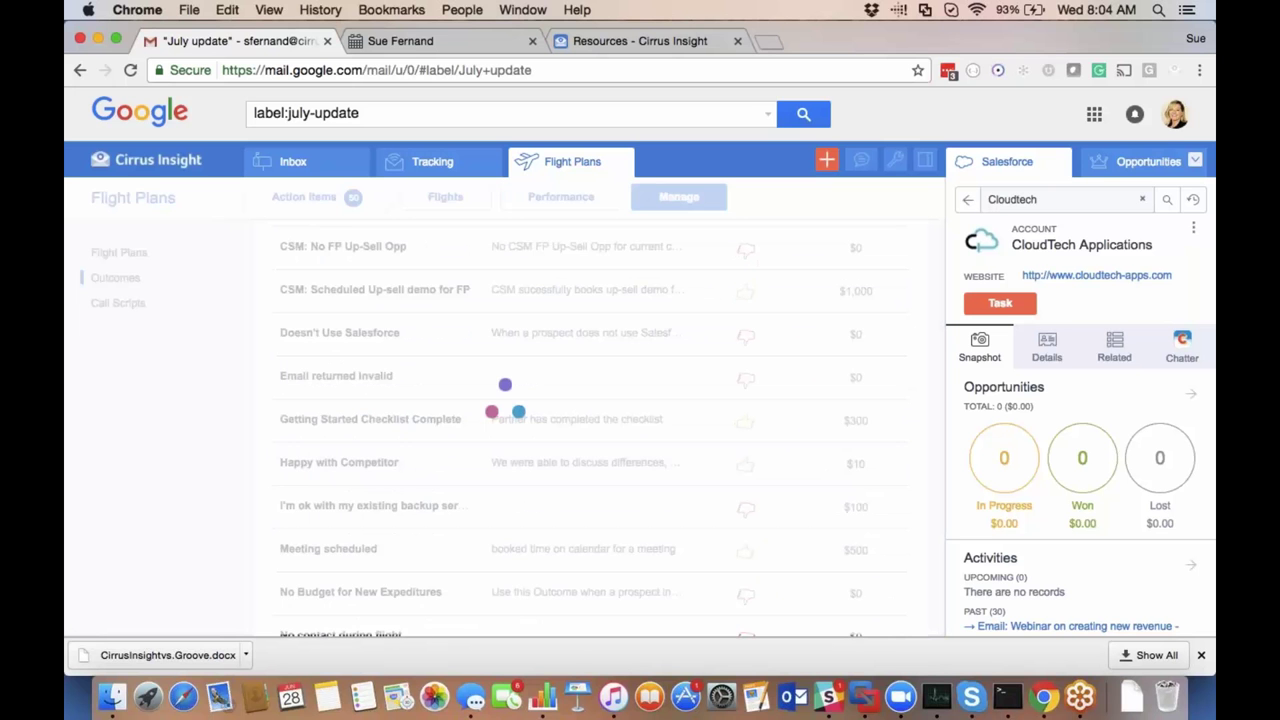
scroll(504, 481, "down", 2)
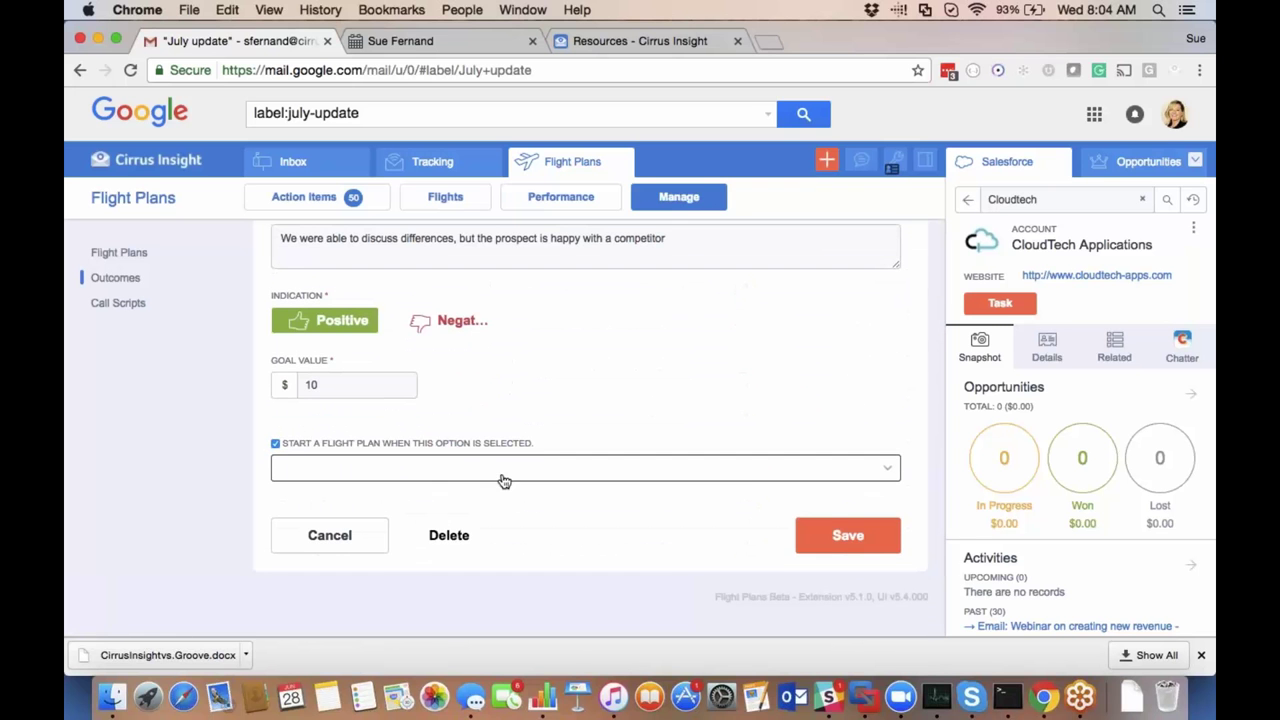
scroll(504, 481, "up", 3)
scroll(504, 481, "down", 2)
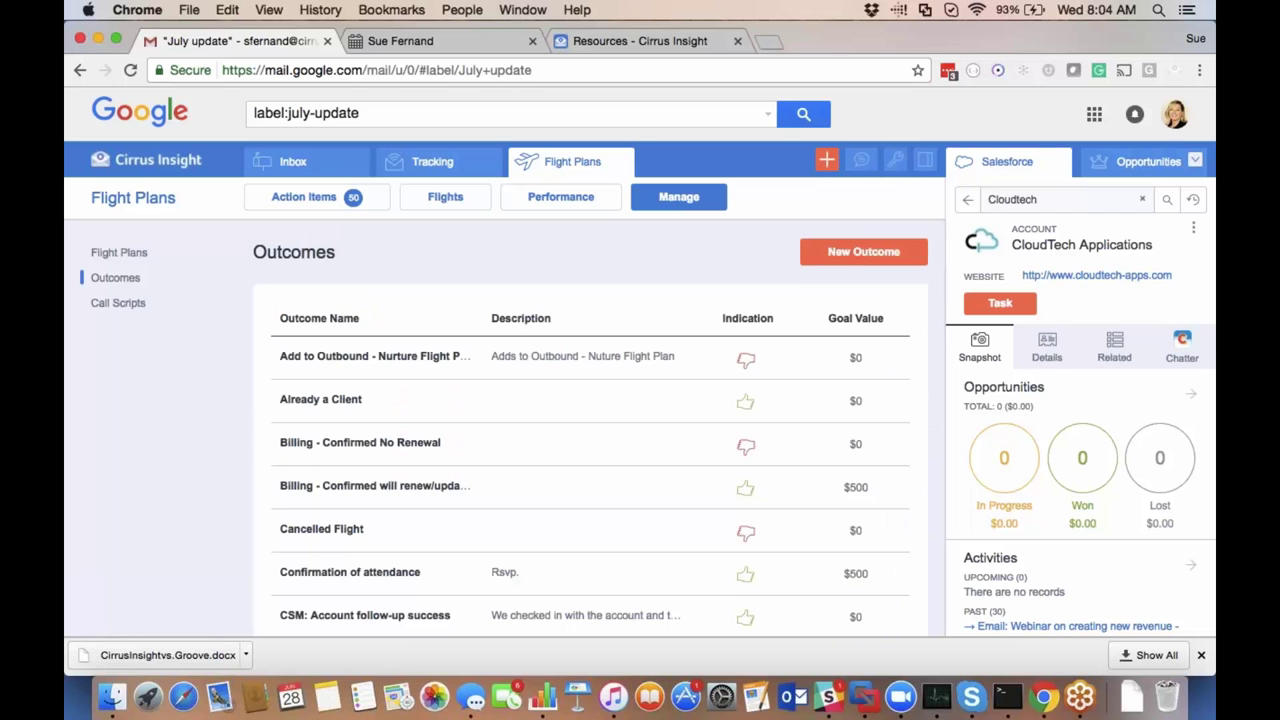
Start a new outcome named "competitive use" with the description "uses a diffferent tool".
scroll(590, 430, "down", 5)
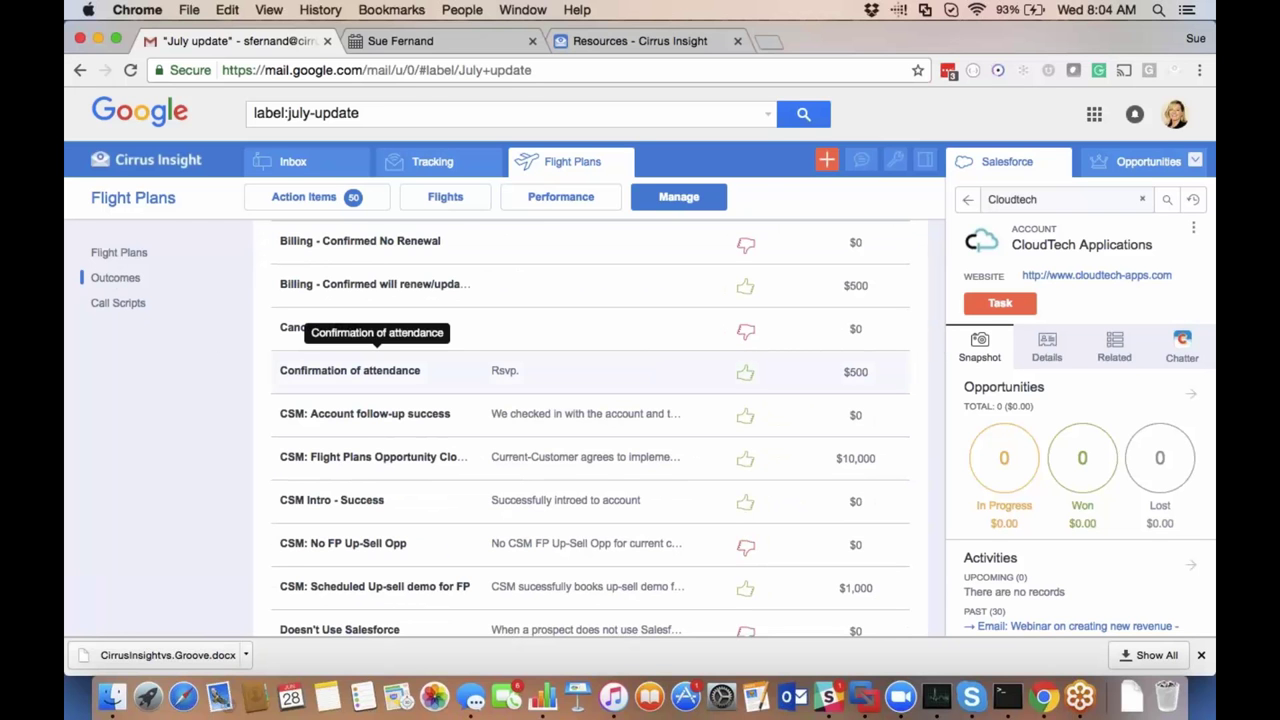
scroll(377, 350, "up", 5)
left_click(863, 251)
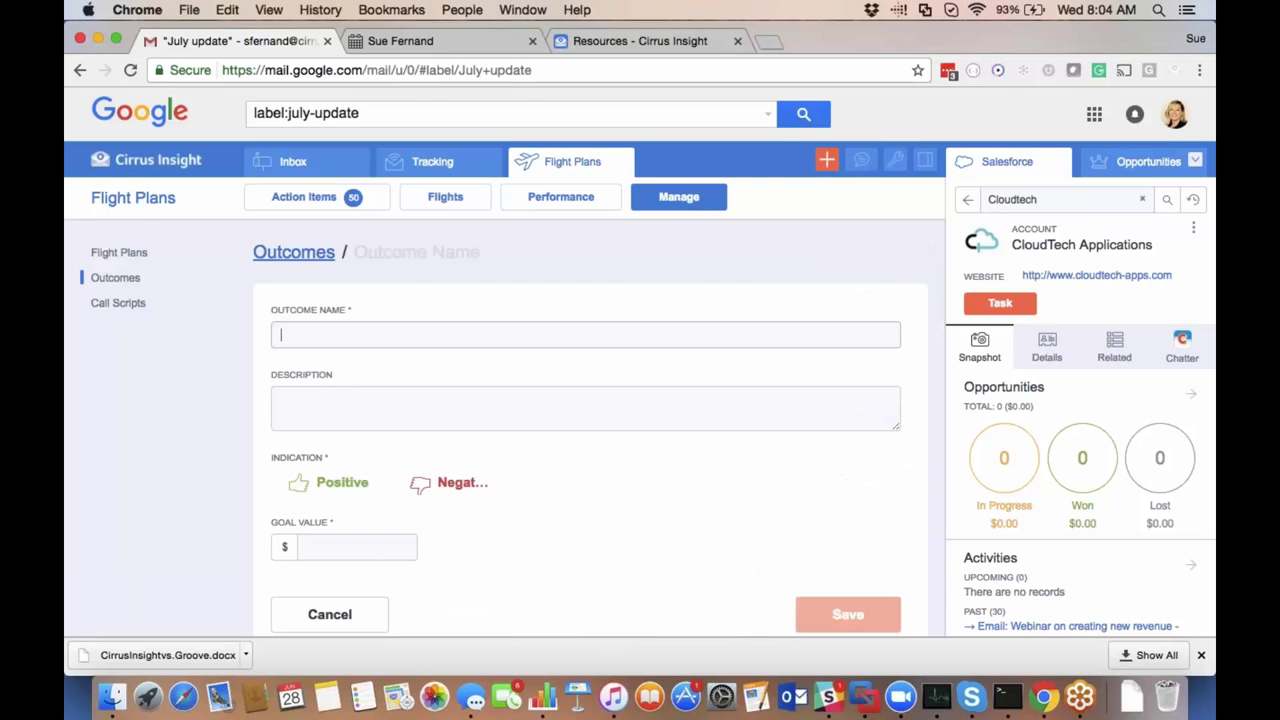
type("competitive ")
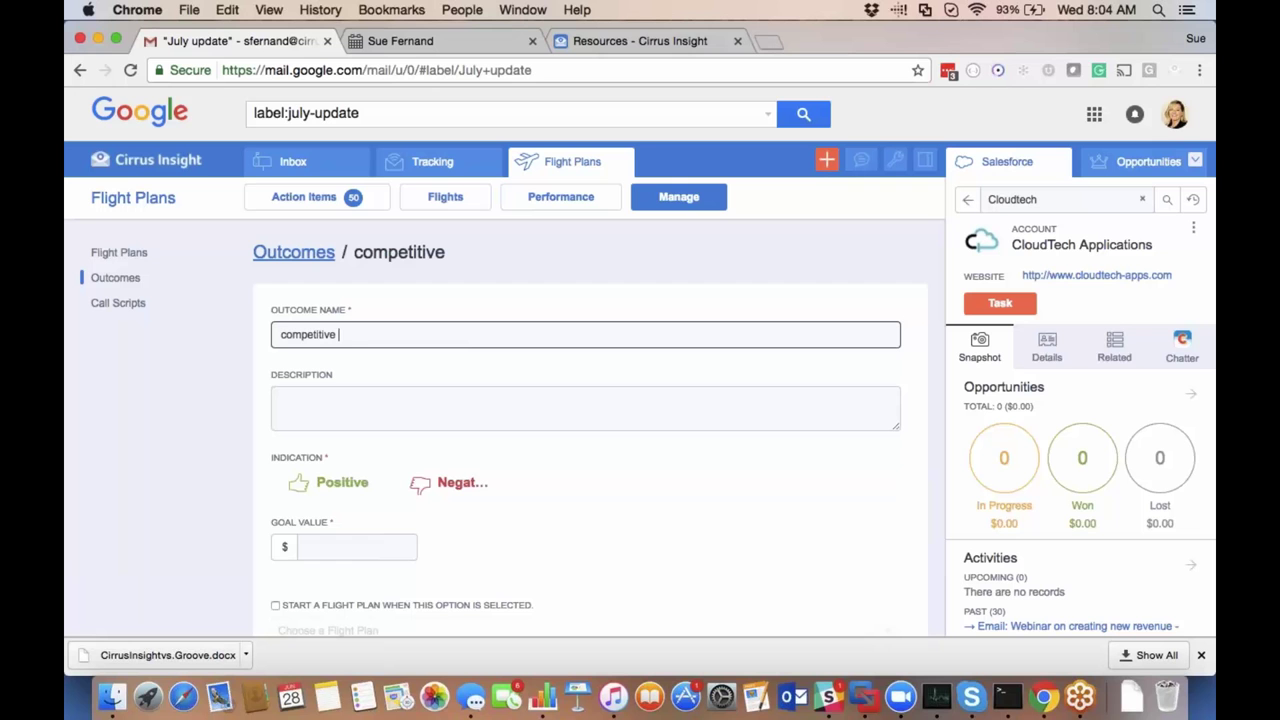
type("use")
left_click(491, 407)
type("uses a ")
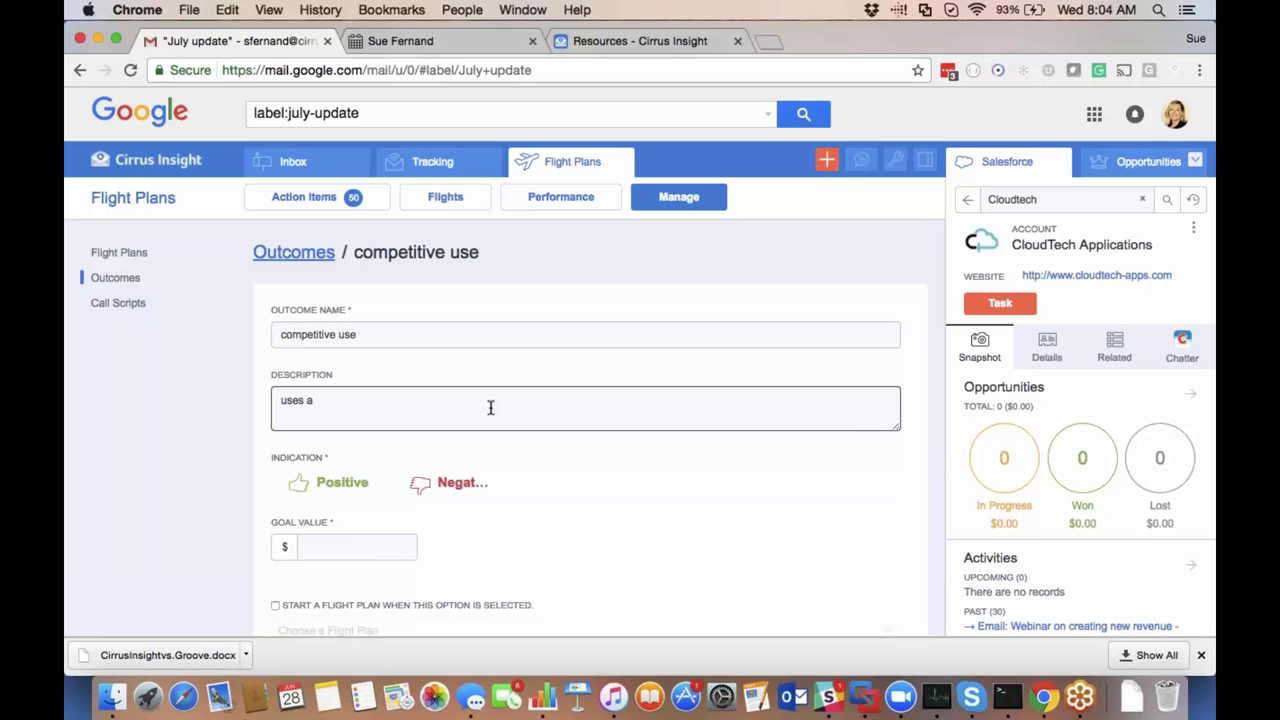
type("different tool")
Mark the new outcome as negative with a goal value of $10 and enable starting a flight plan when it is selected.
left_click(413, 494)
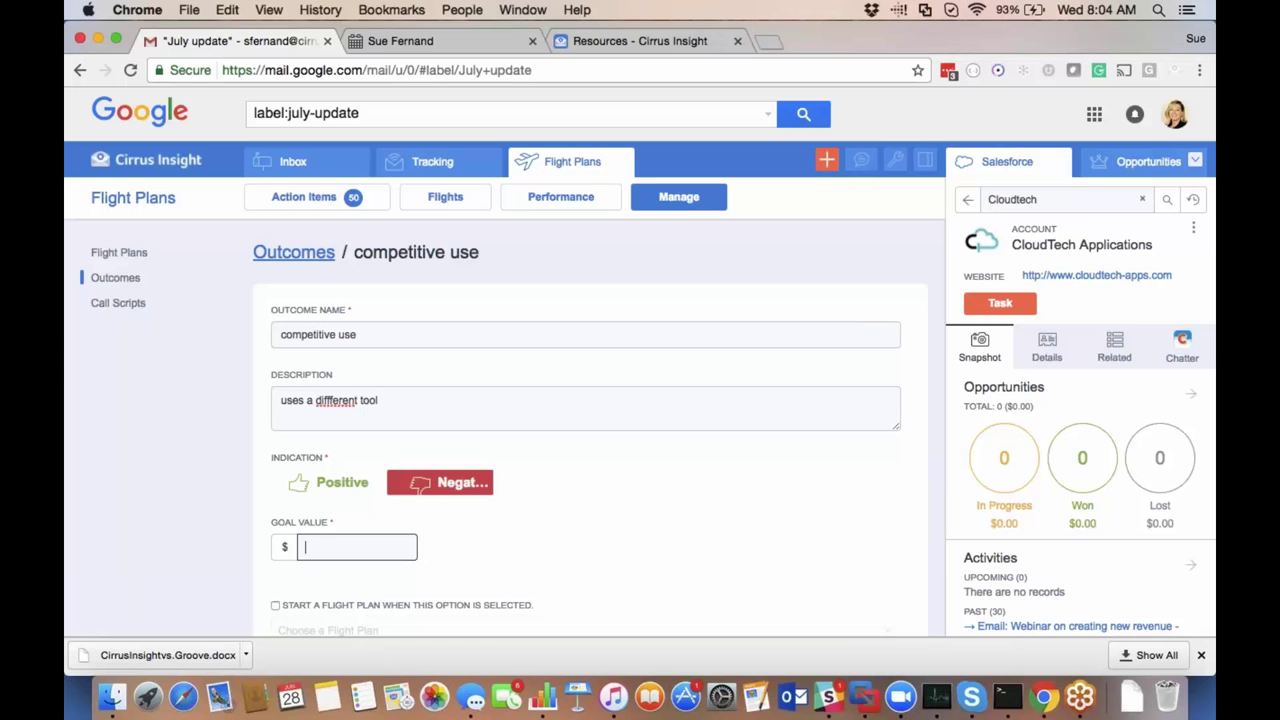
type("10")
left_click(489, 587)
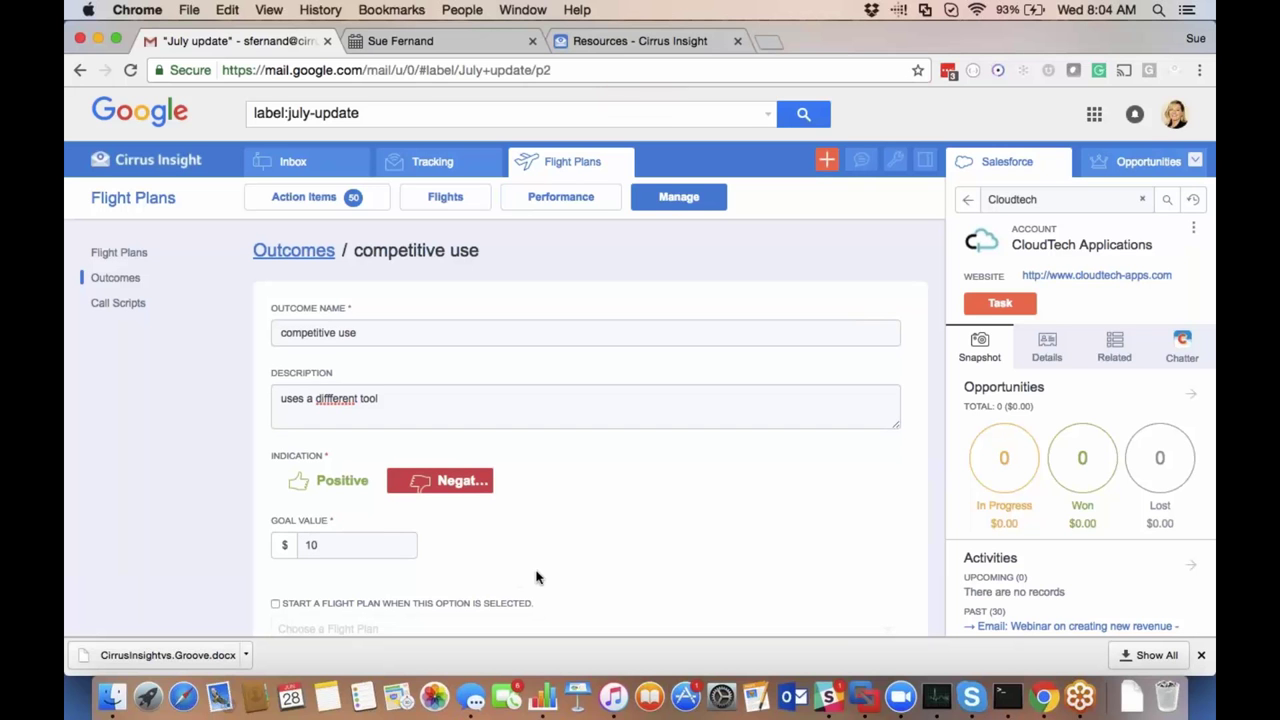
scroll(536, 577, "down", 3)
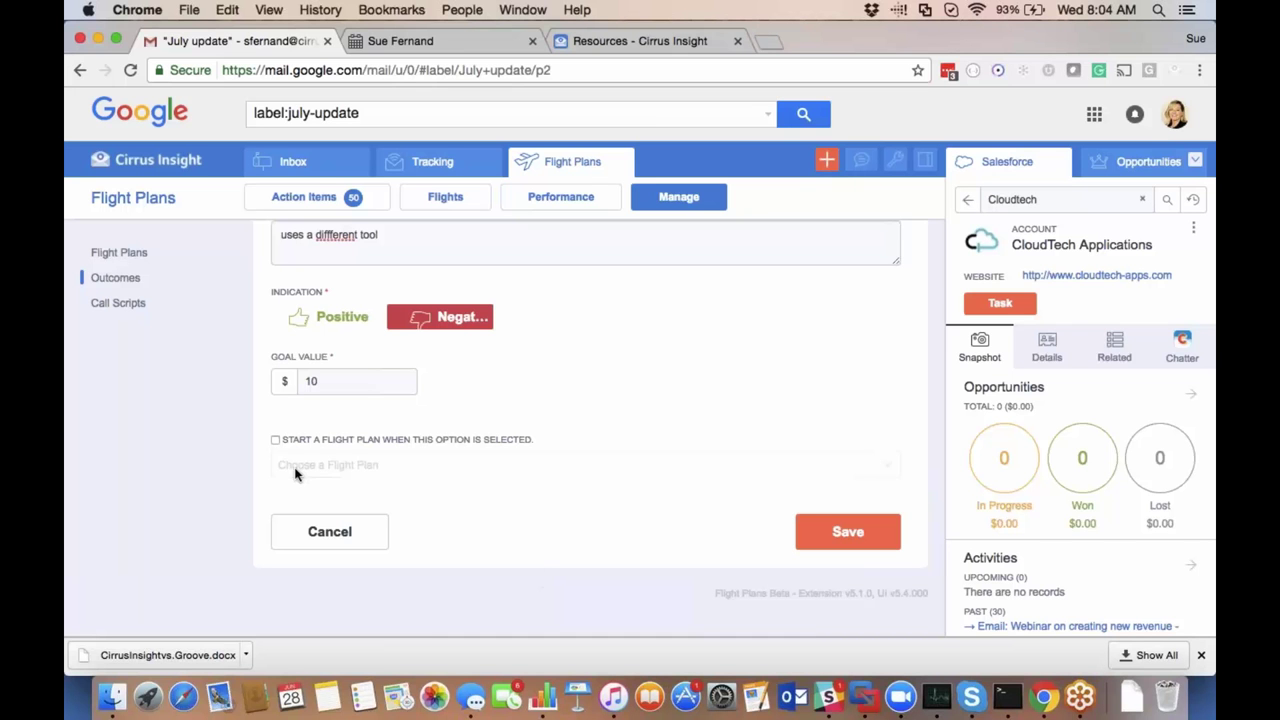
left_click(276, 441)
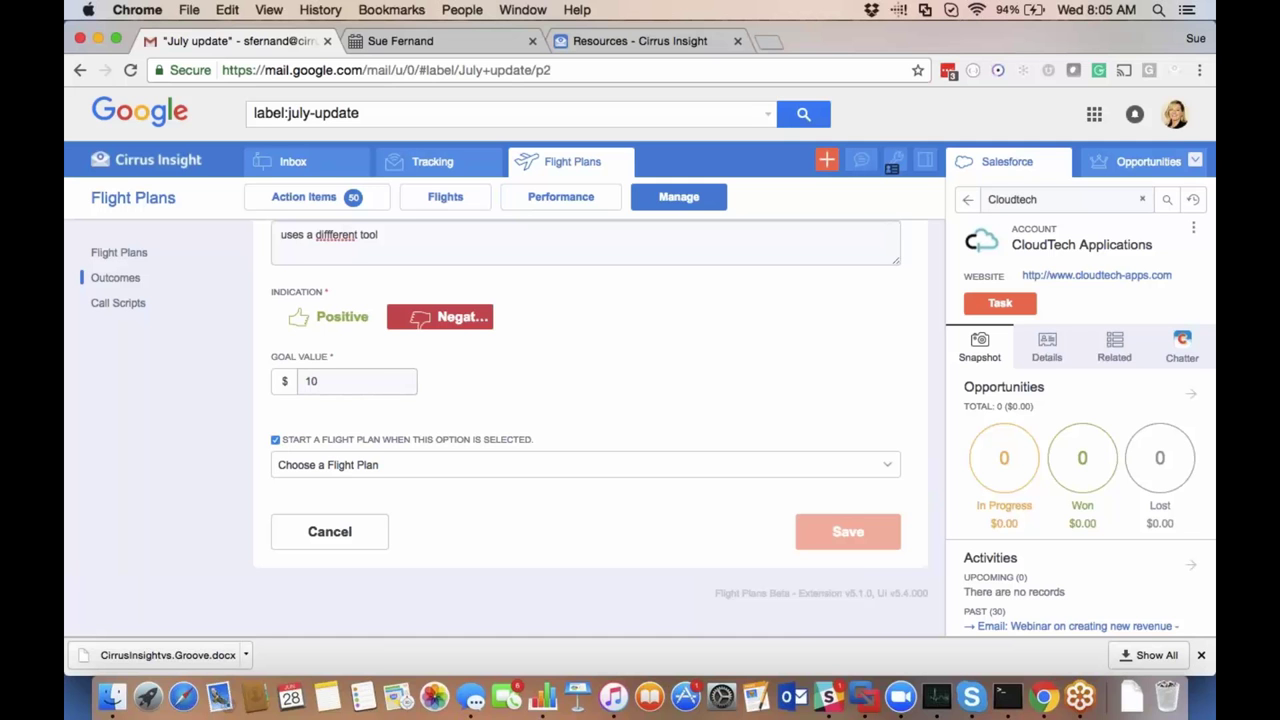
scroll(372, 527, "up", 2)
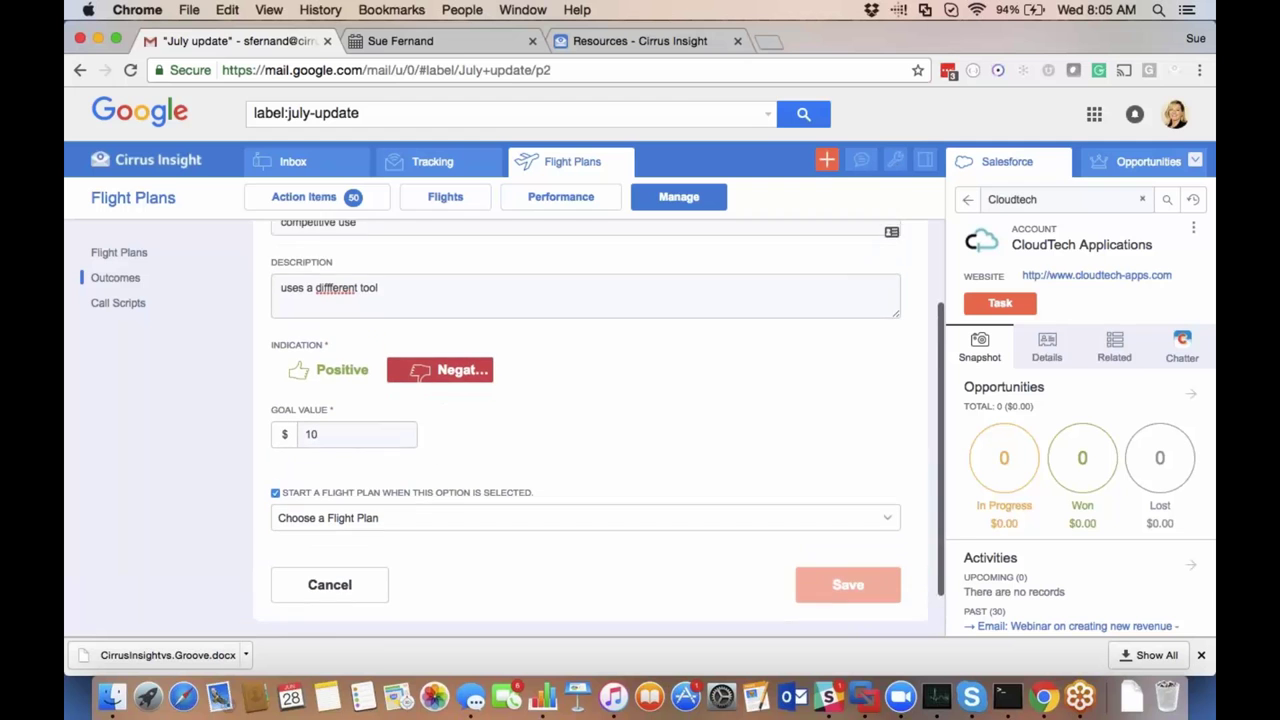
scroll(372, 527, "down", 2)
Cancel the new outcome, discard its unsaved changes, and go back to the Gmail inbox messages.
left_click(372, 527)
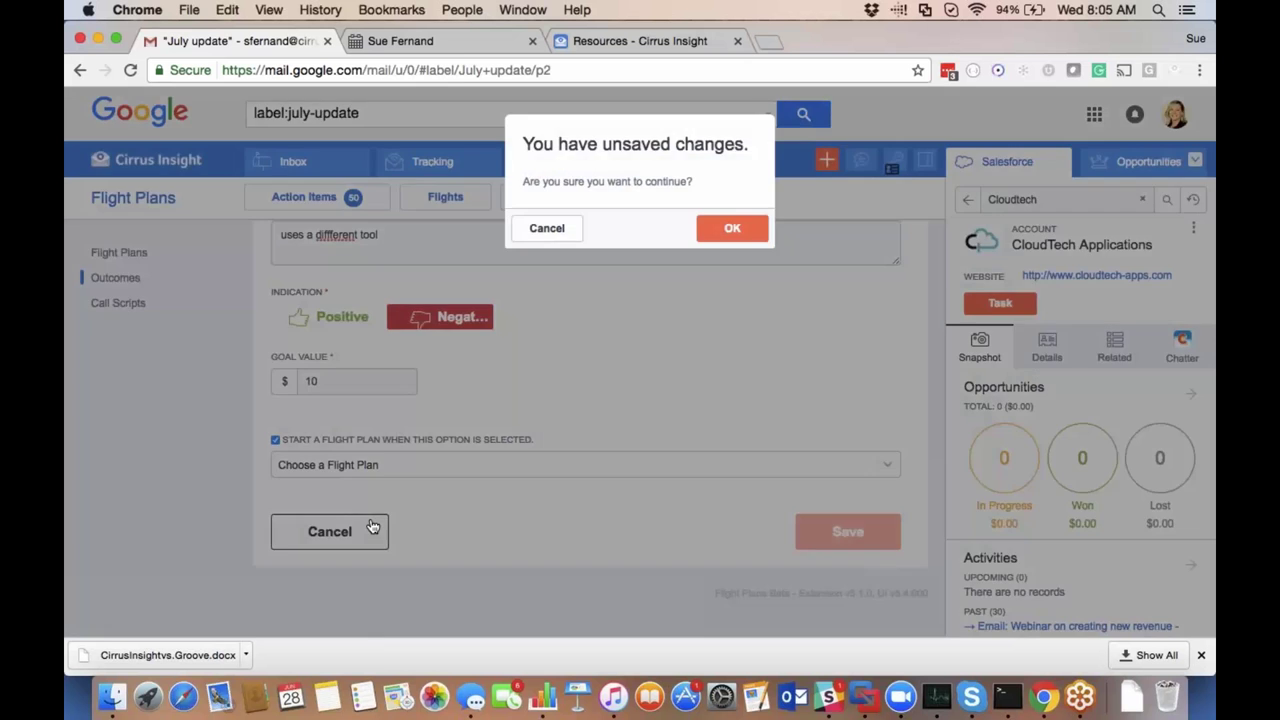
left_click(735, 222)
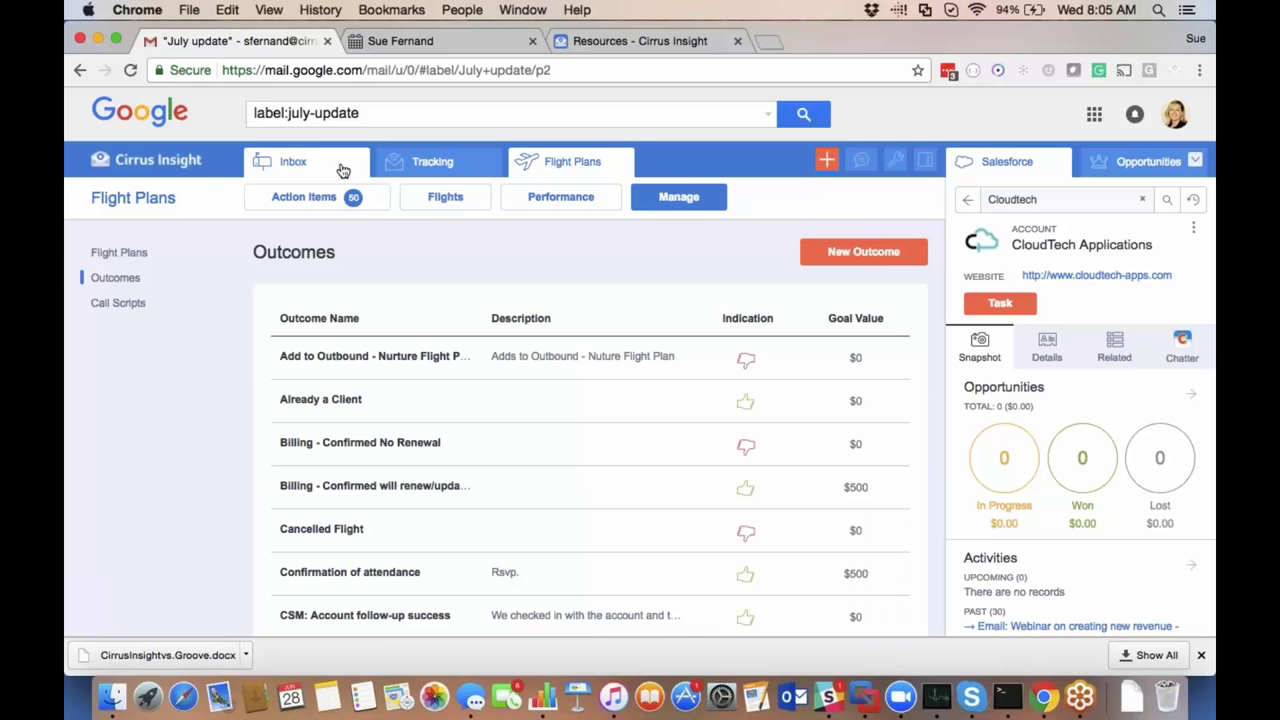
left_click(340, 167)
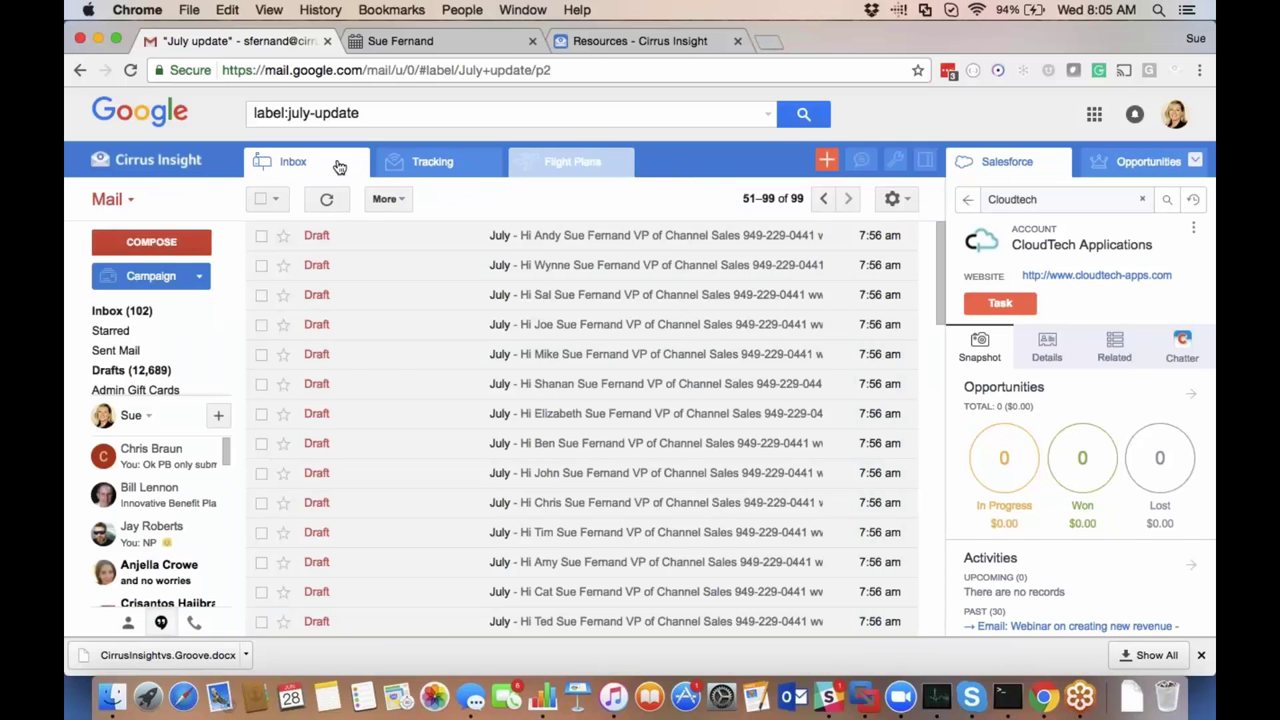
left_click(120, 314)
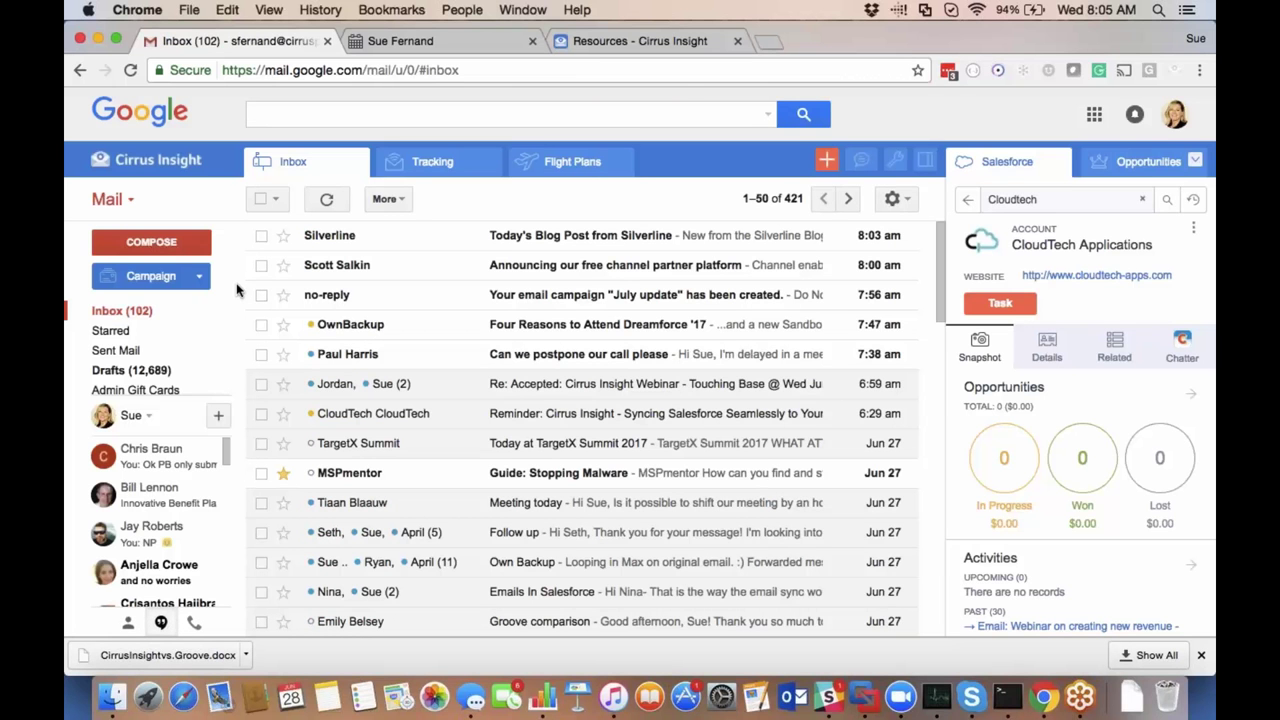
Start a new flight and choose a list view as the source for its lead recipients.
left_click(199, 276)
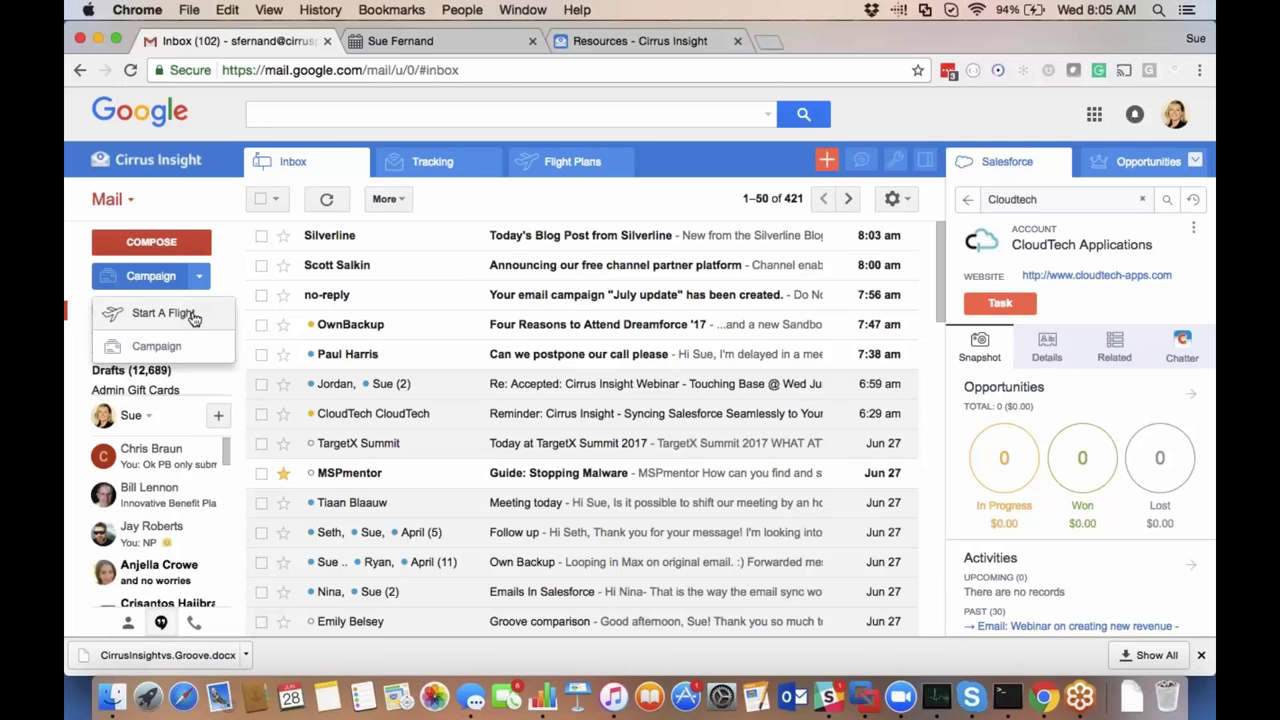
left_click(195, 316)
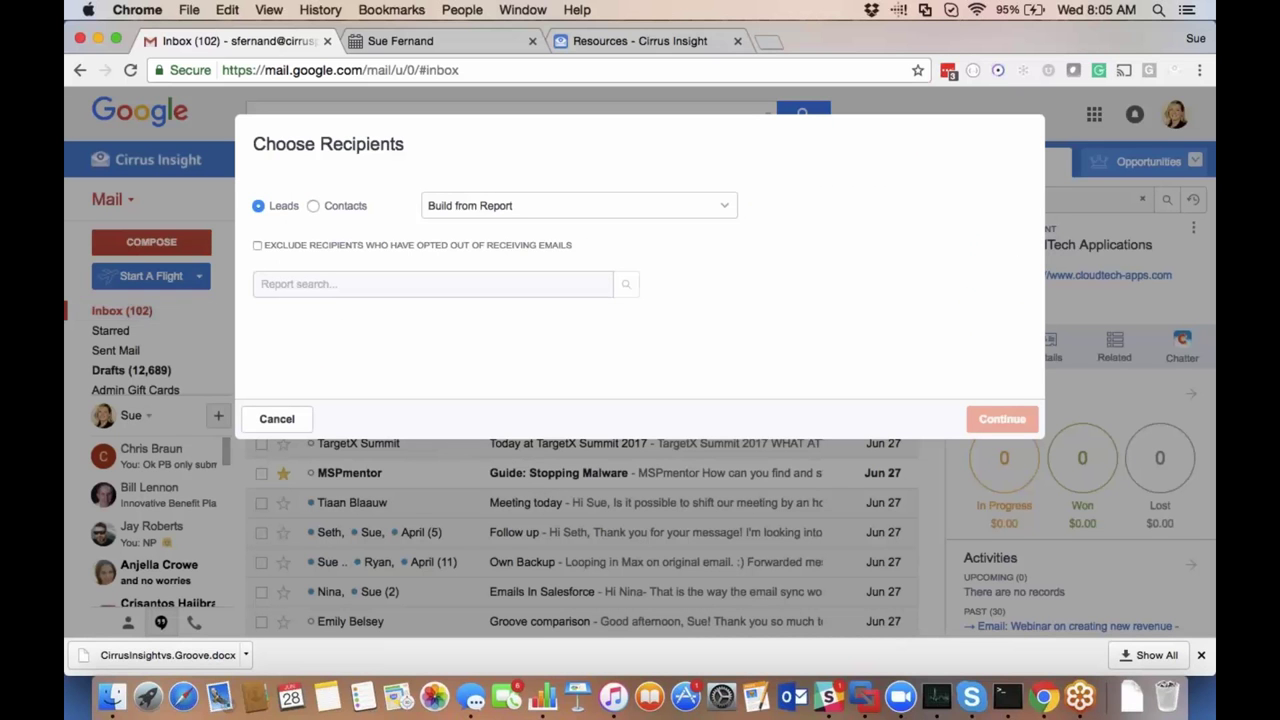
left_click(494, 206)
left_click(475, 257)
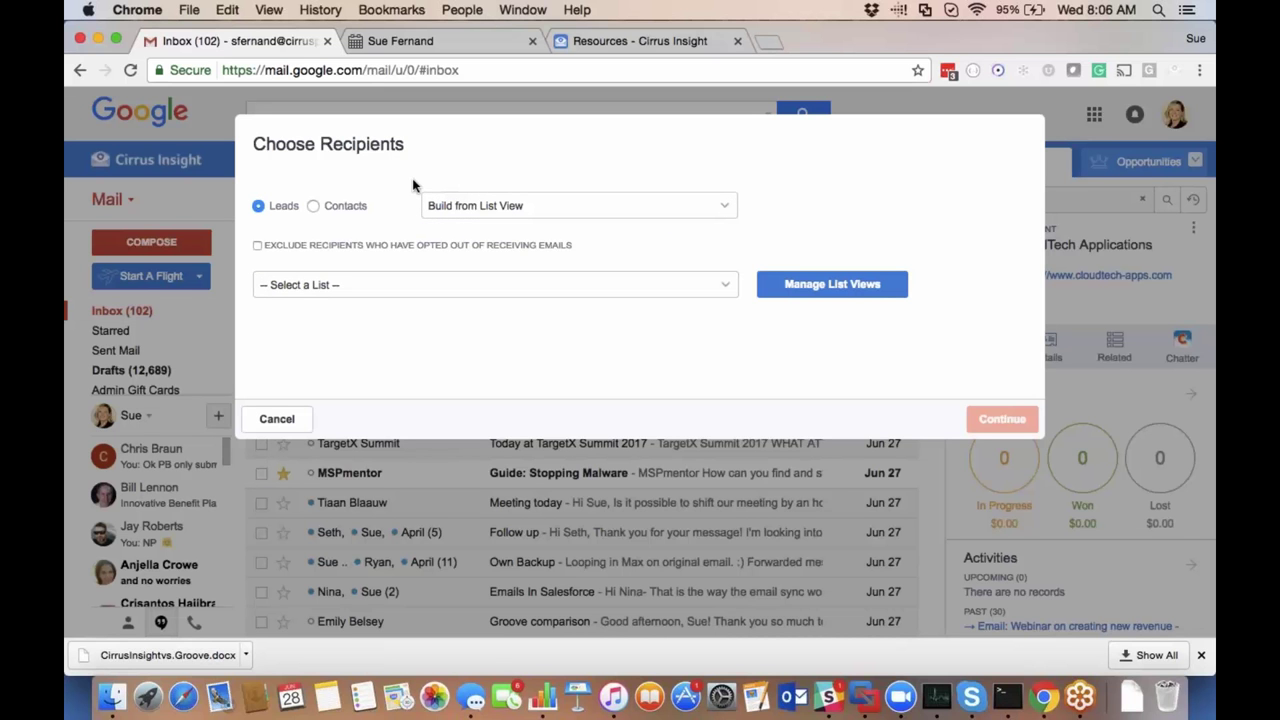
Switch the flight's recipients to contacts and build them from the public report "Partner Main Contact".
left_click(313, 205)
left_click(495, 205)
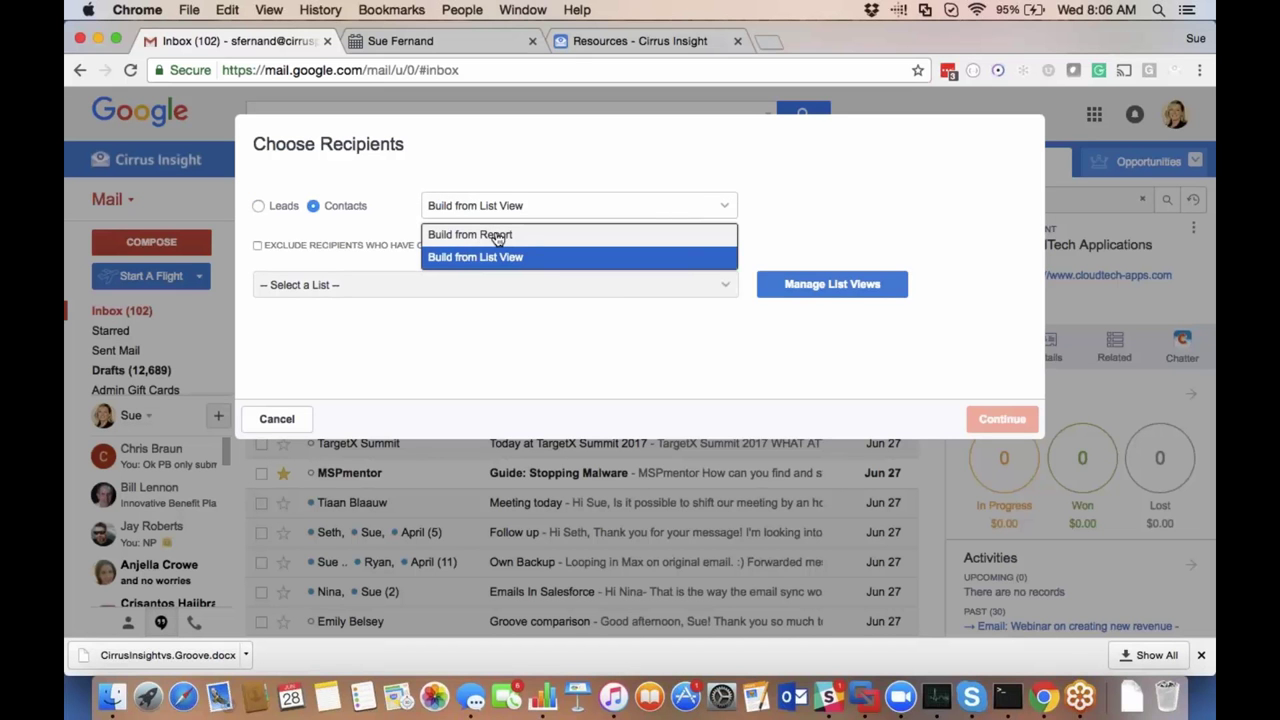
left_click(497, 235)
type("partner mi")
key("BackSpace")
type("ain")
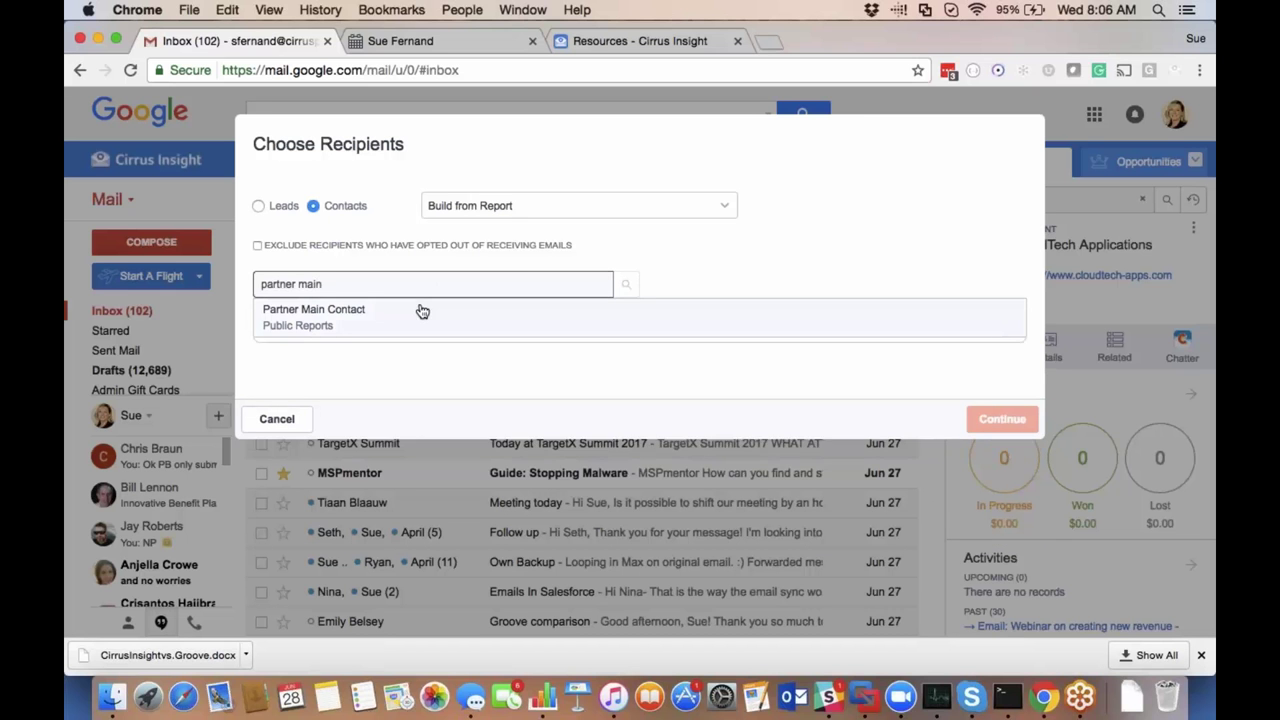
left_click(422, 312)
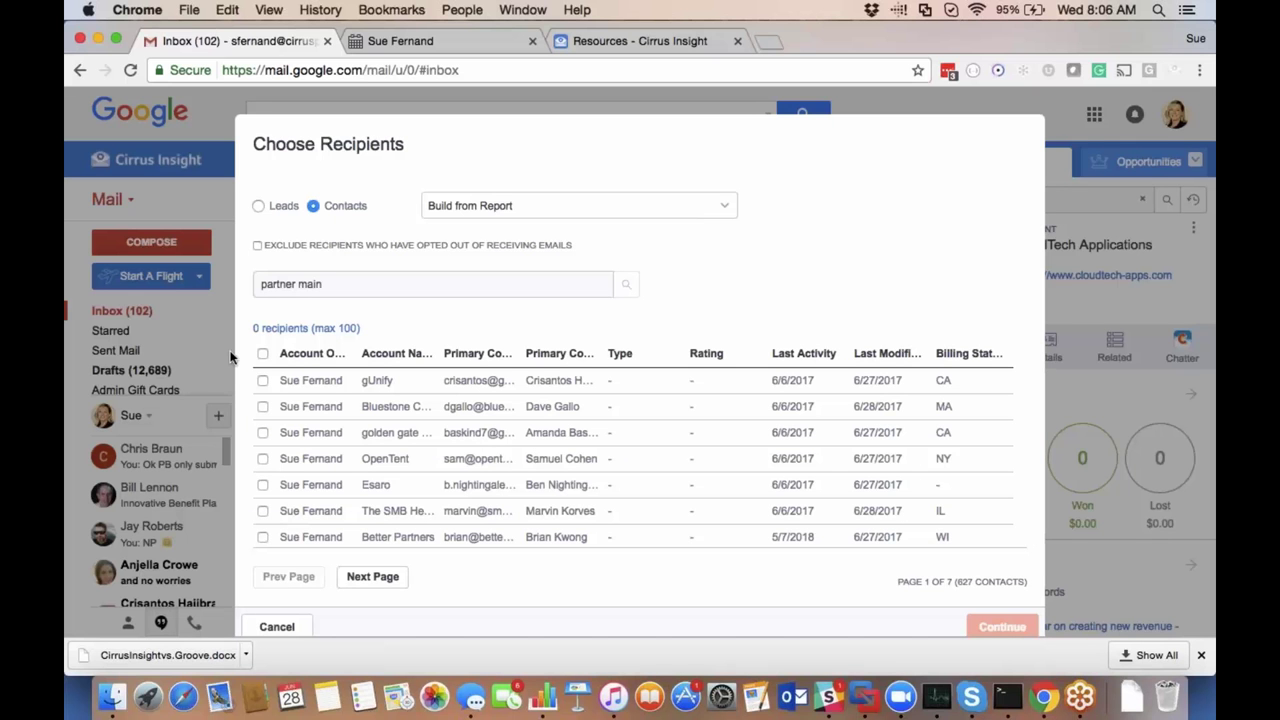
Select the report's contacts up to the 100-recipient maximum, continue to the flight plans, and preview the steps of "AE Sales Workflow".
left_click(263, 355)
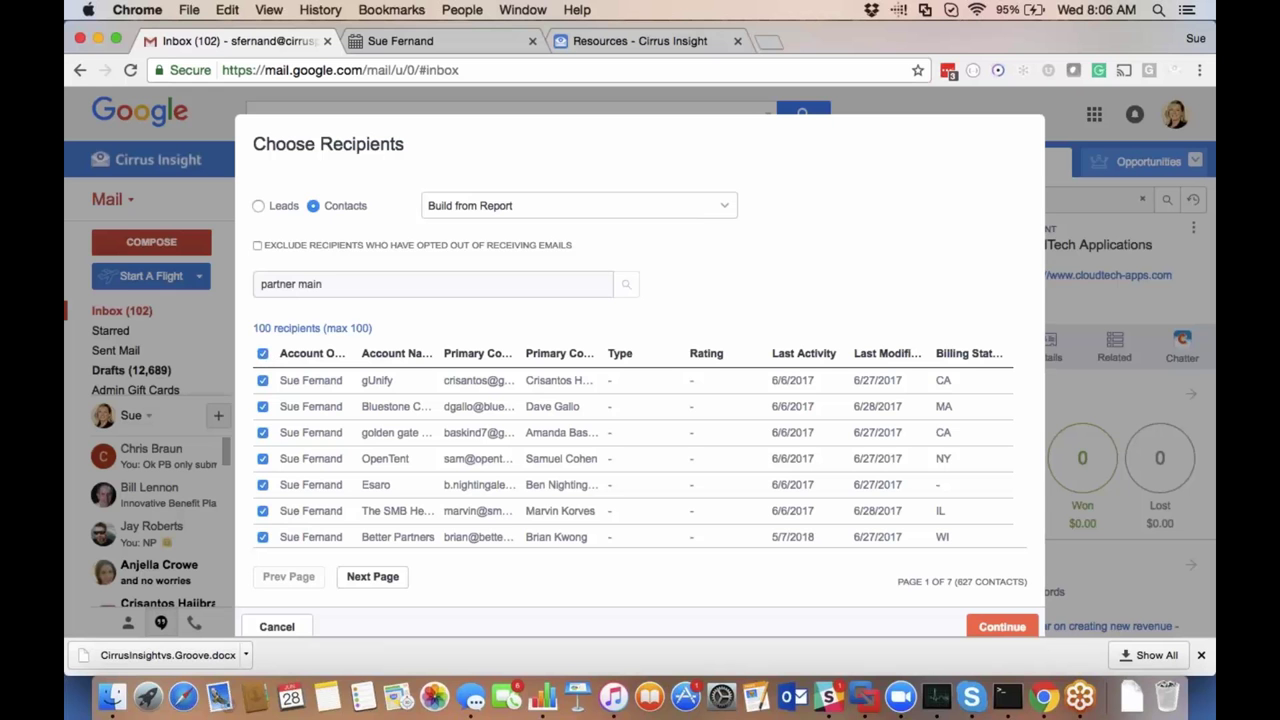
left_click(990, 626)
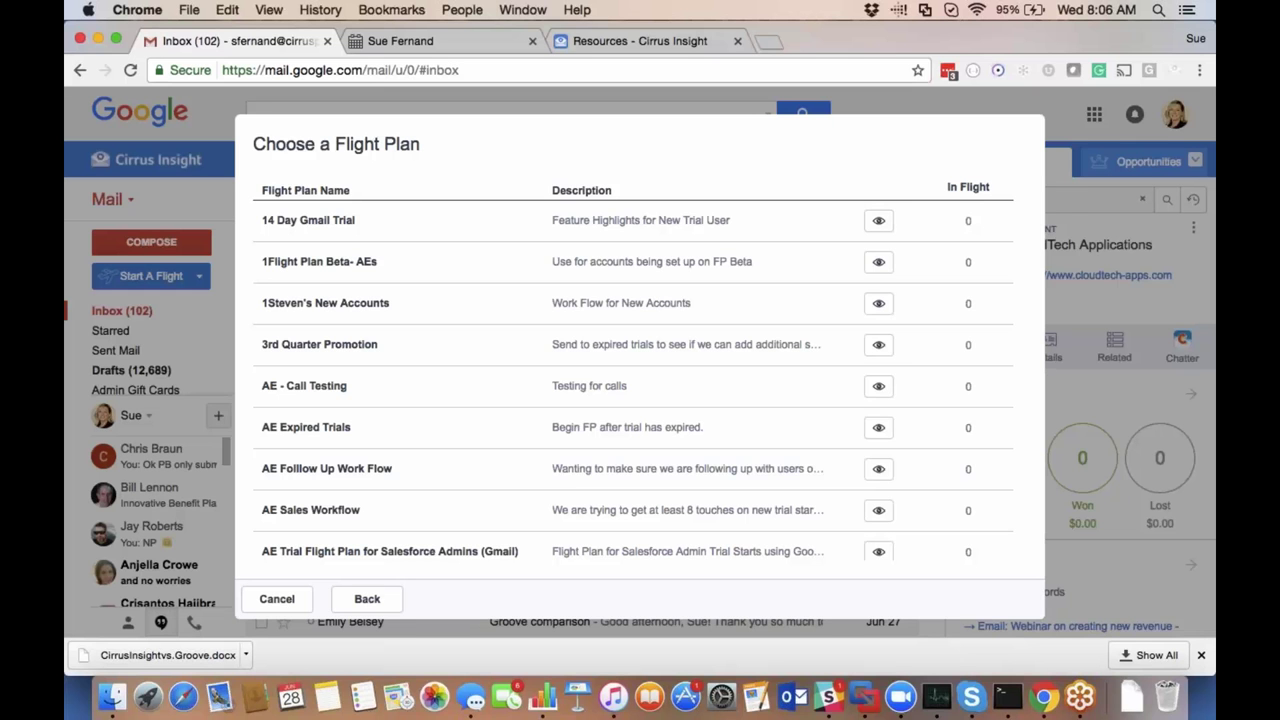
left_click(878, 428)
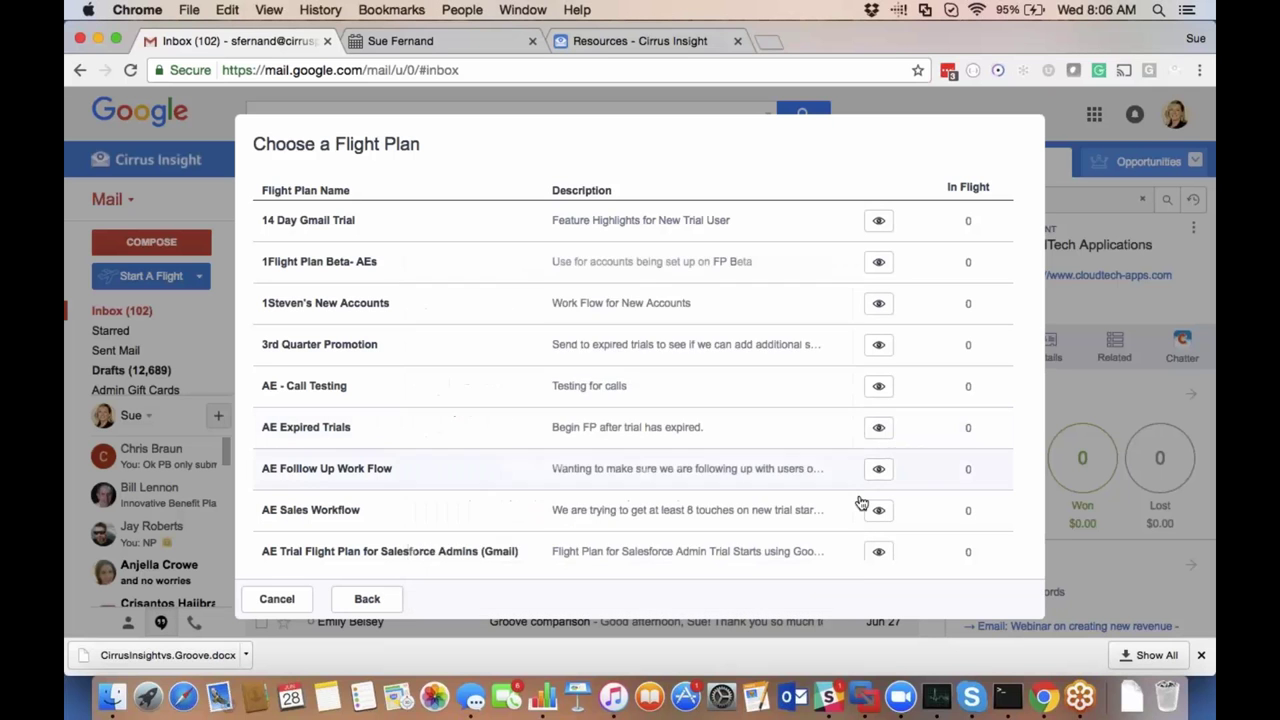
mouse_move(877, 512)
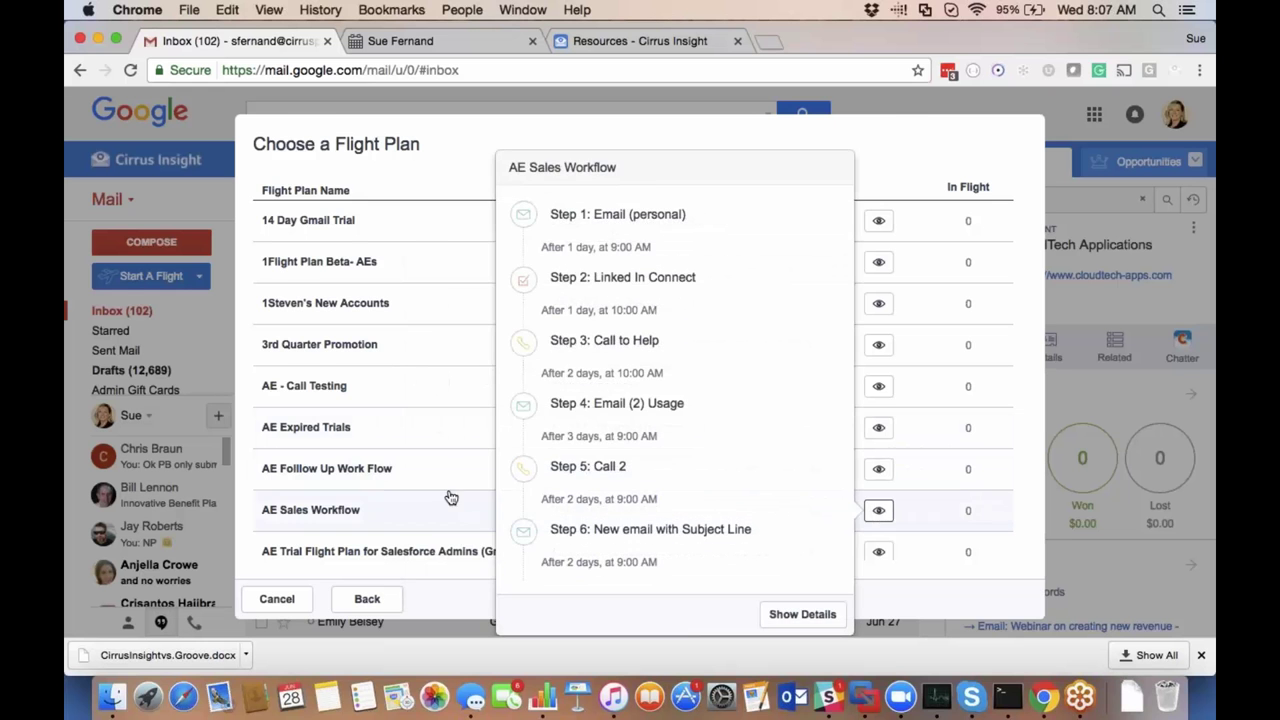
Choose "AE Sales Workflow", review the steps and recipients in its summary, and cancel the flight.
left_click(446, 500)
scroll(382, 405, "down", 1)
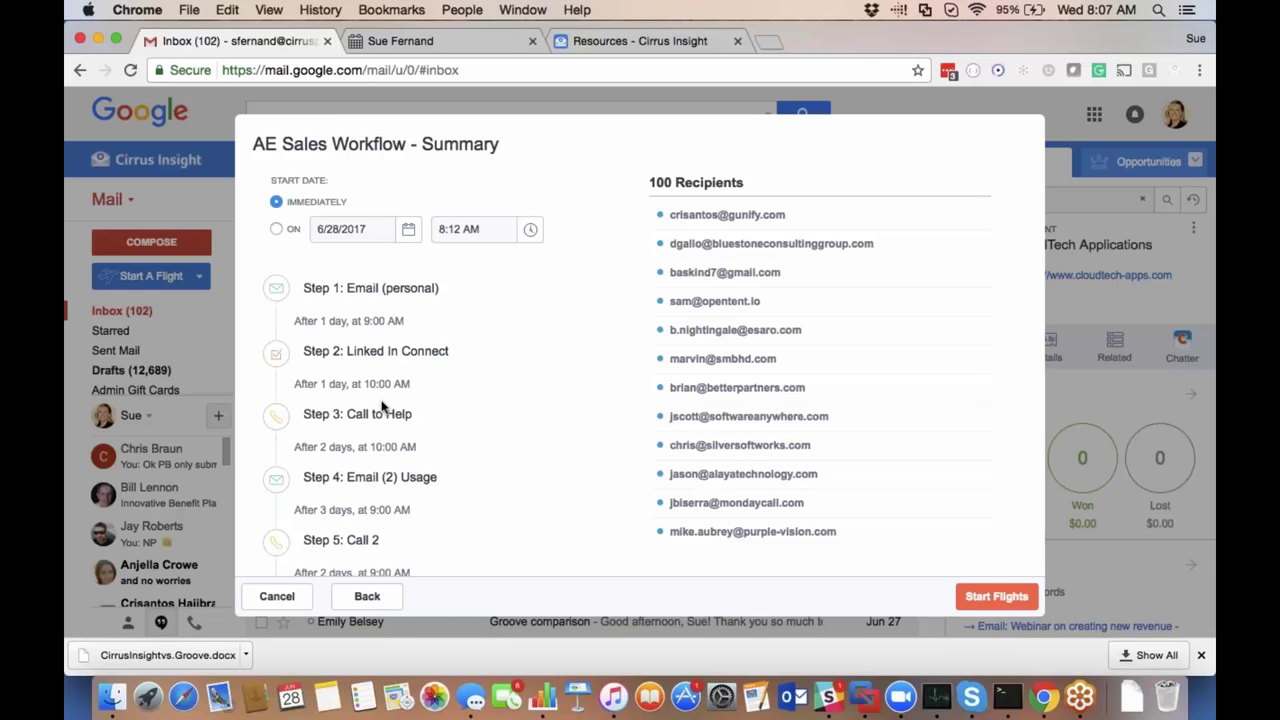
scroll(382, 405, "down", 5)
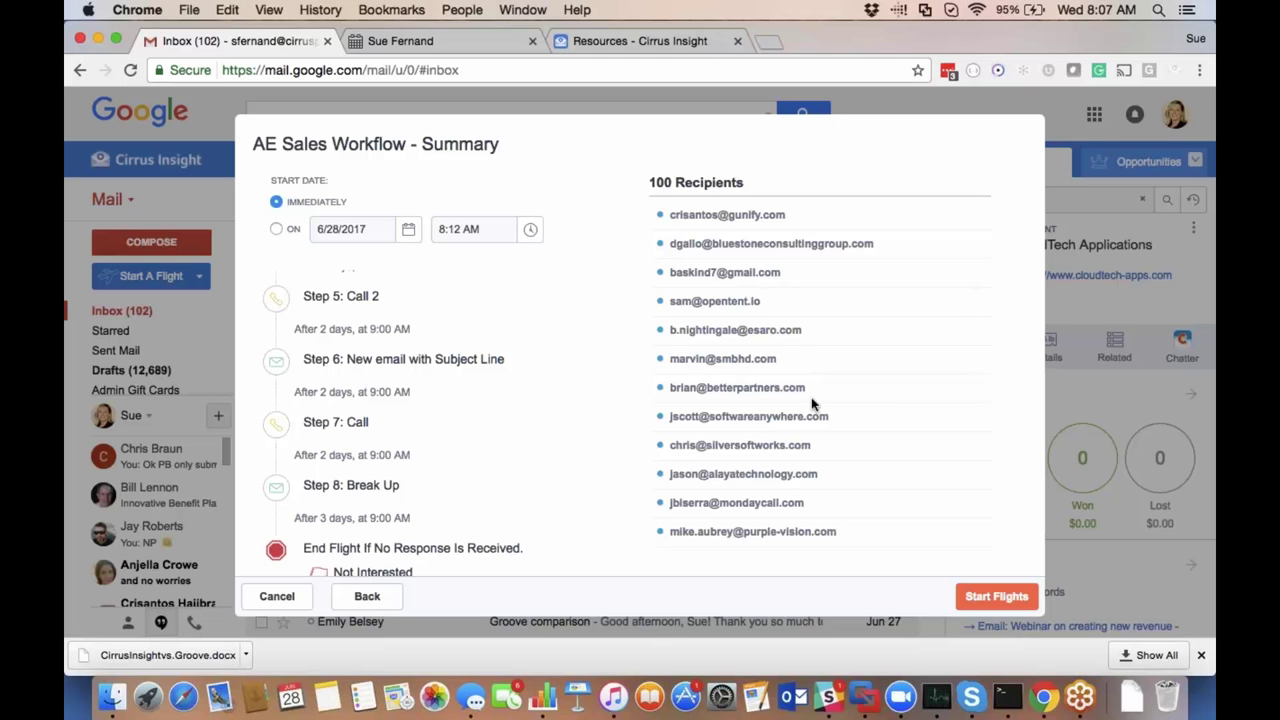
left_click(277, 597)
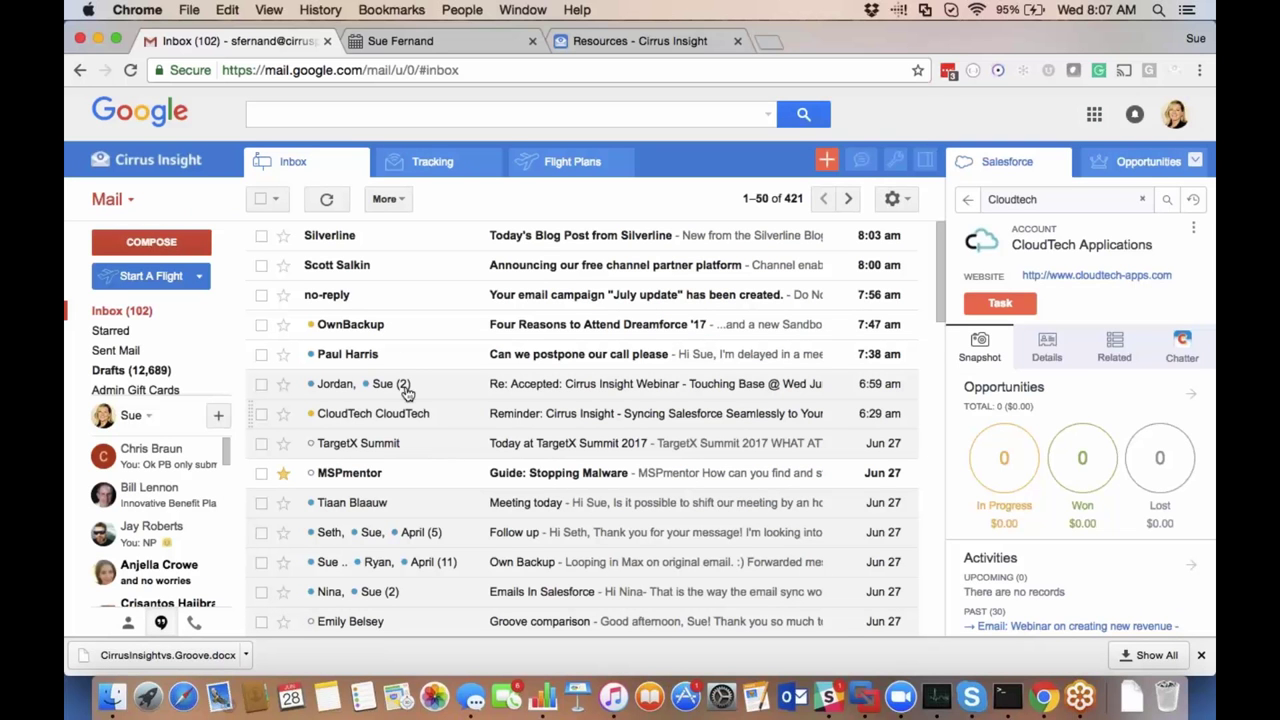
Start a flight from the CloudTech contact's Salesforce record, review the "AE Folllow Up Work Flow" summary, and cancel it.
mouse_move(343, 388)
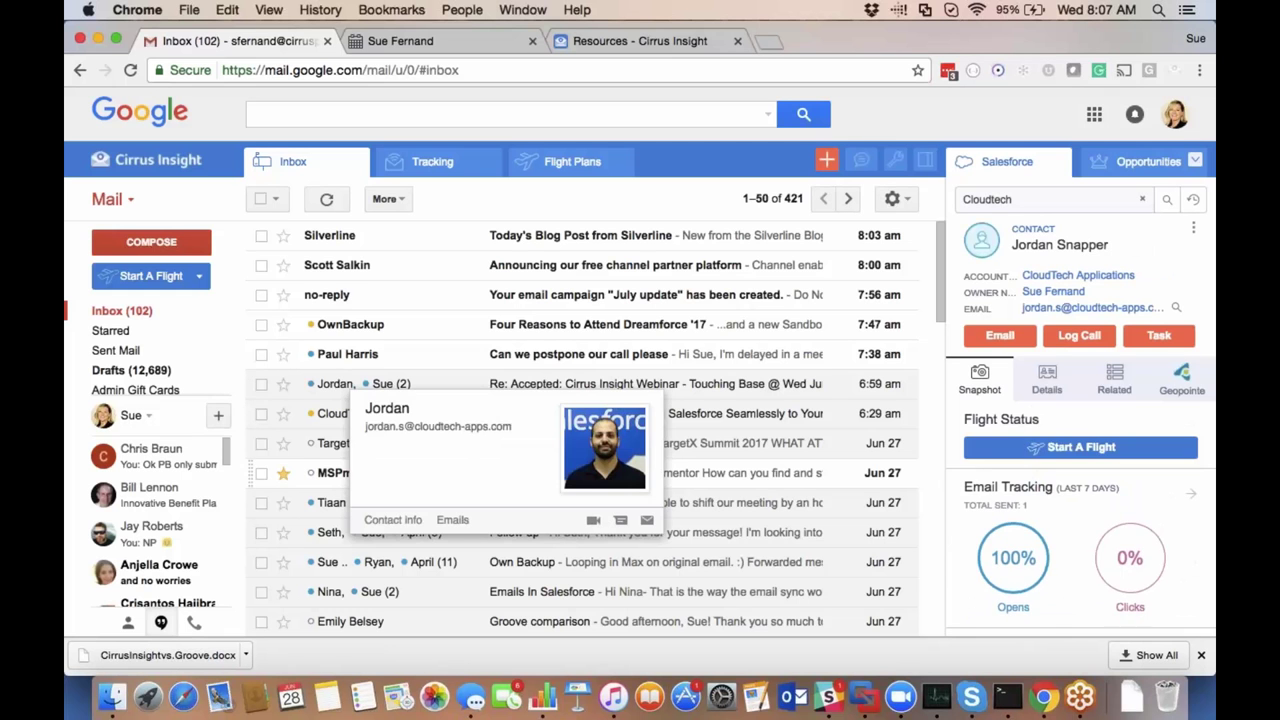
left_click(1080, 447)
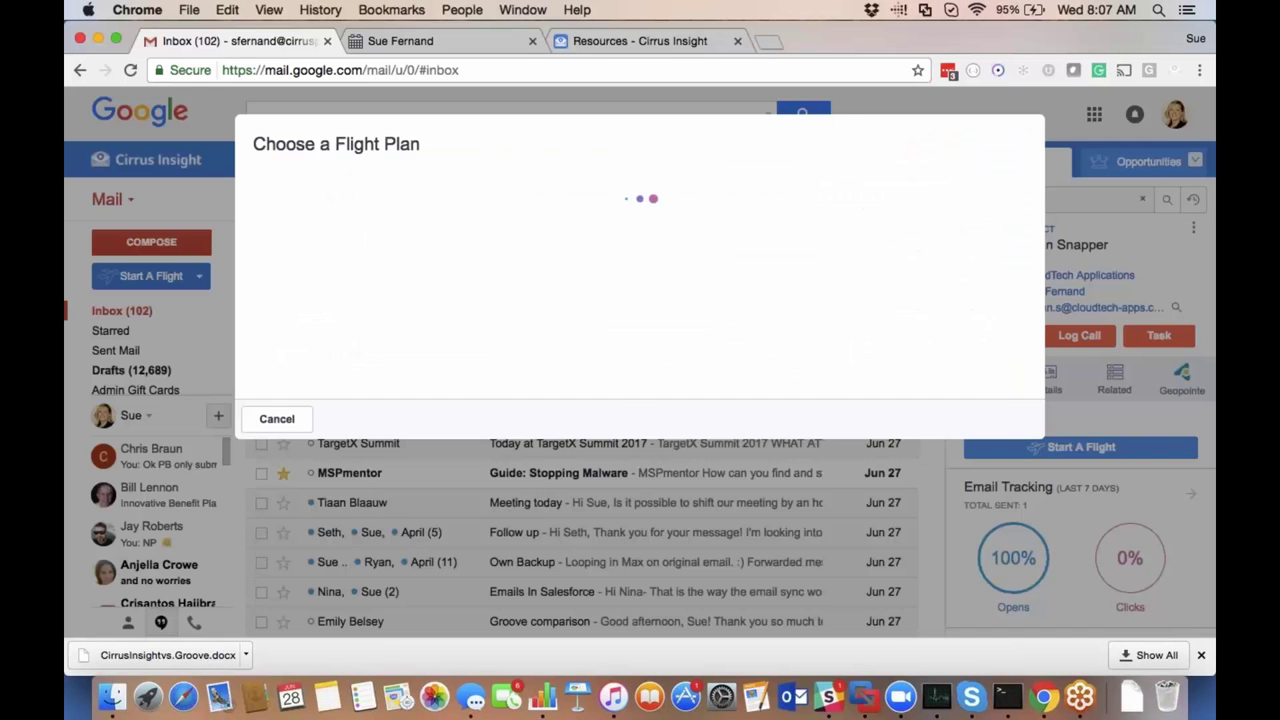
scroll(696, 538, "down", 2)
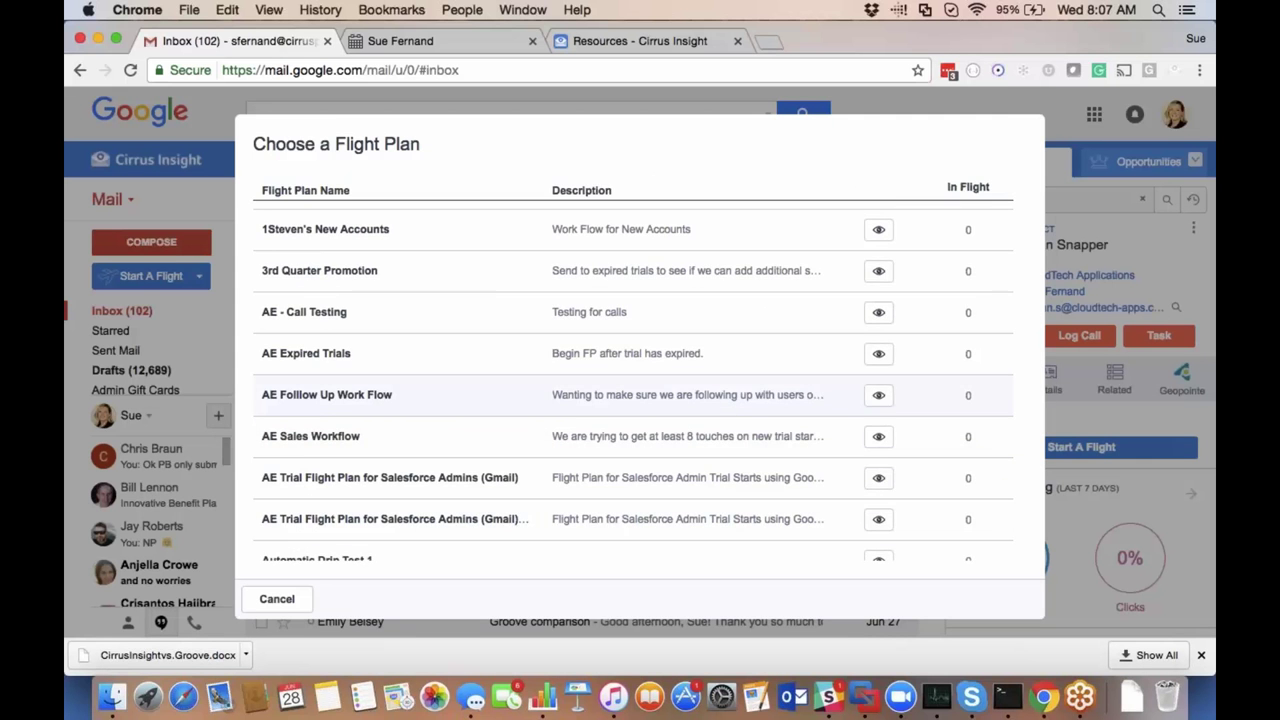
left_click(877, 395)
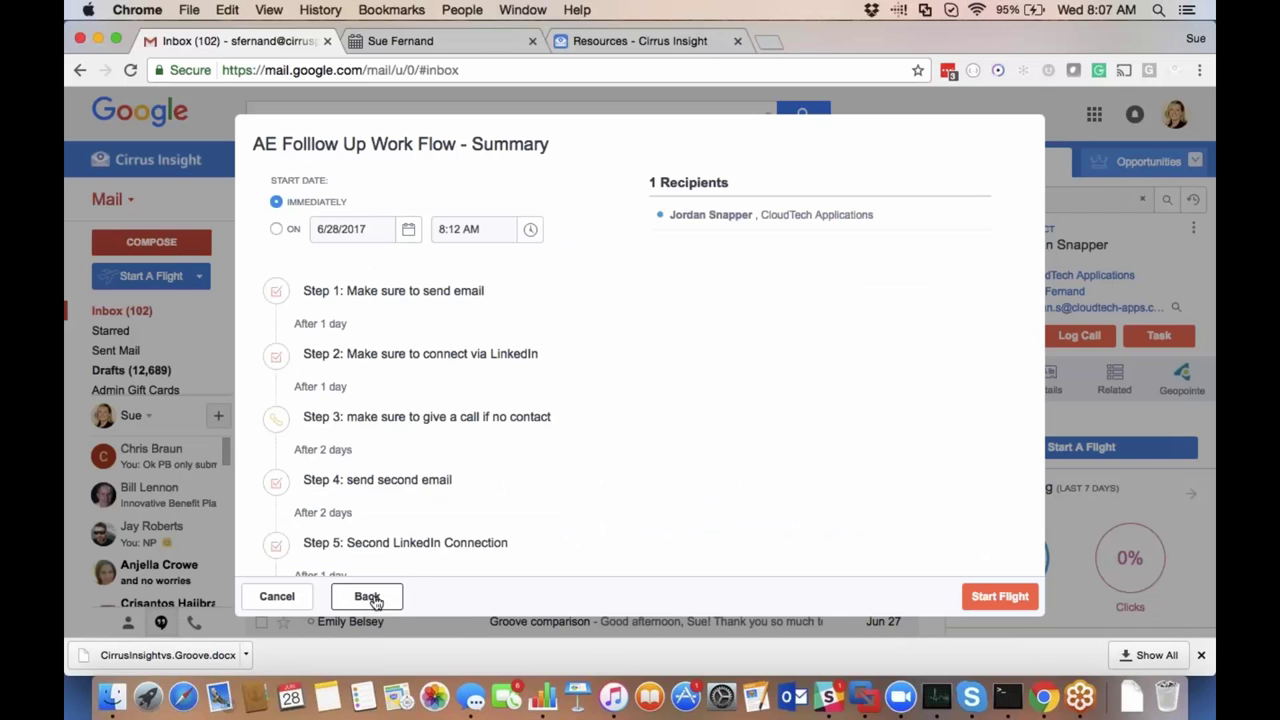
left_click(279, 596)
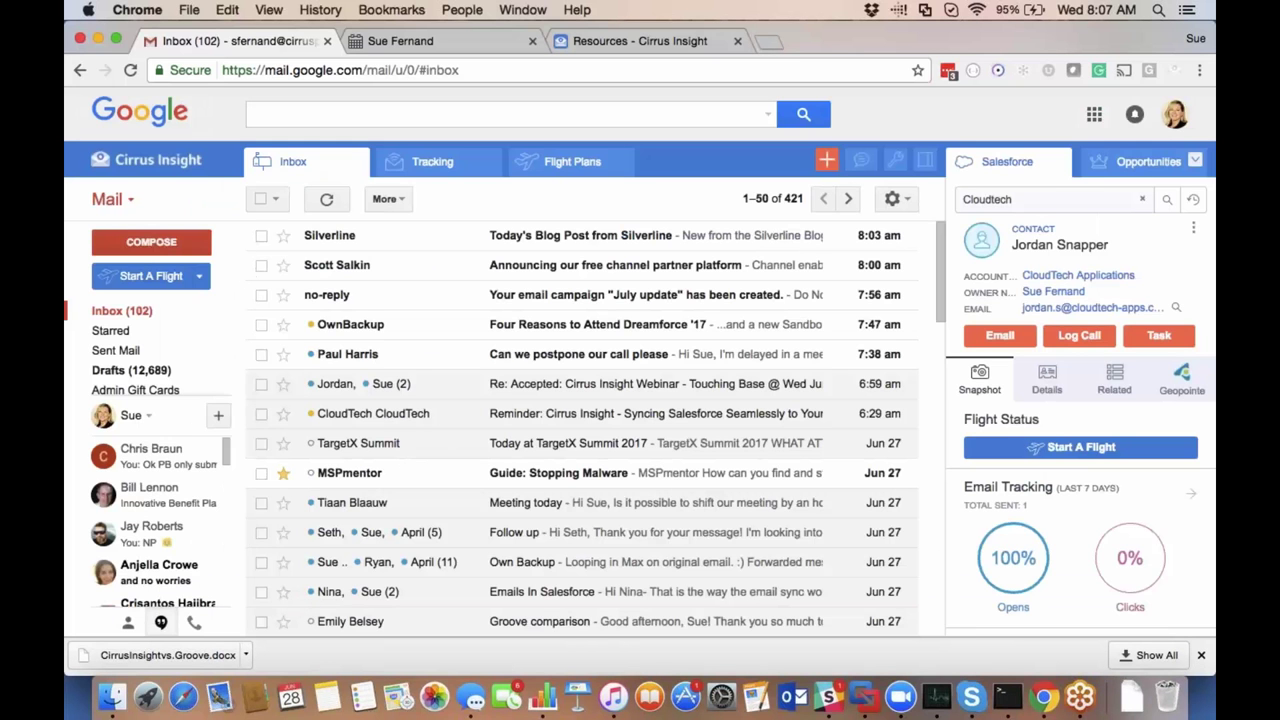
Compose a new message addressed to your own Cirrus Insight email and try to start a flight from it.
left_click(190, 242)
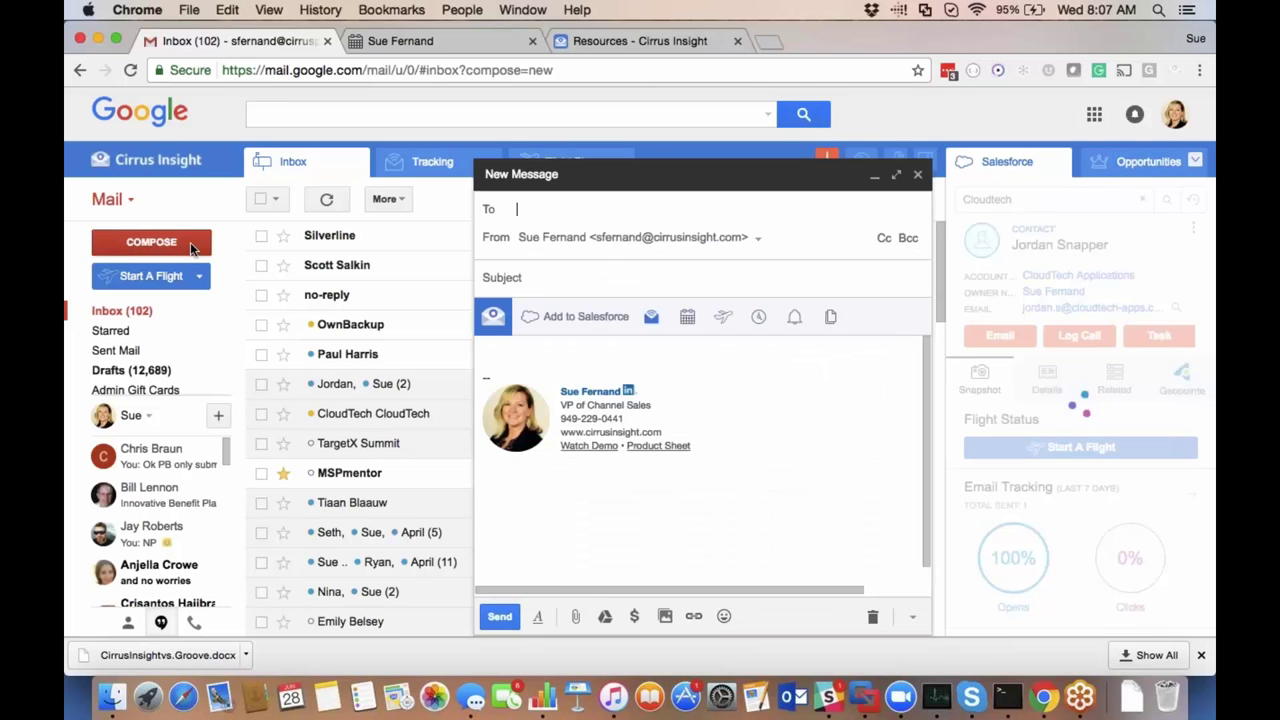
type("sfer")
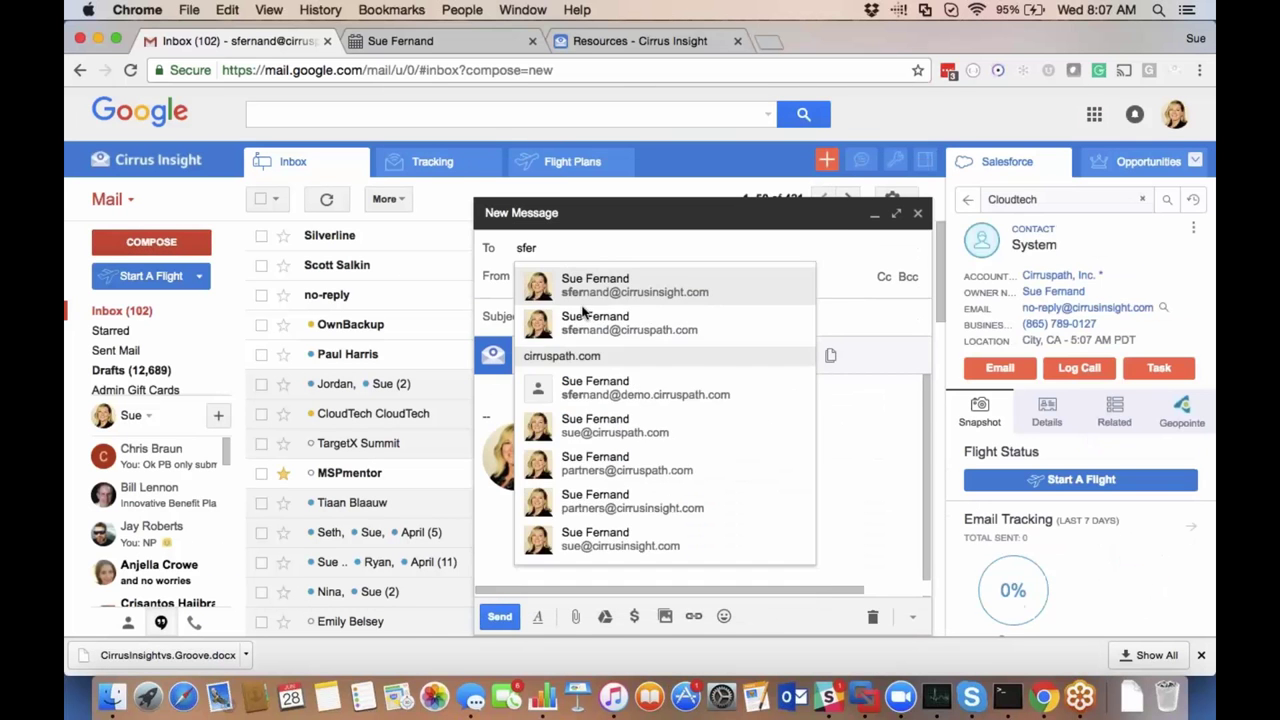
key("Return")
left_click(725, 358)
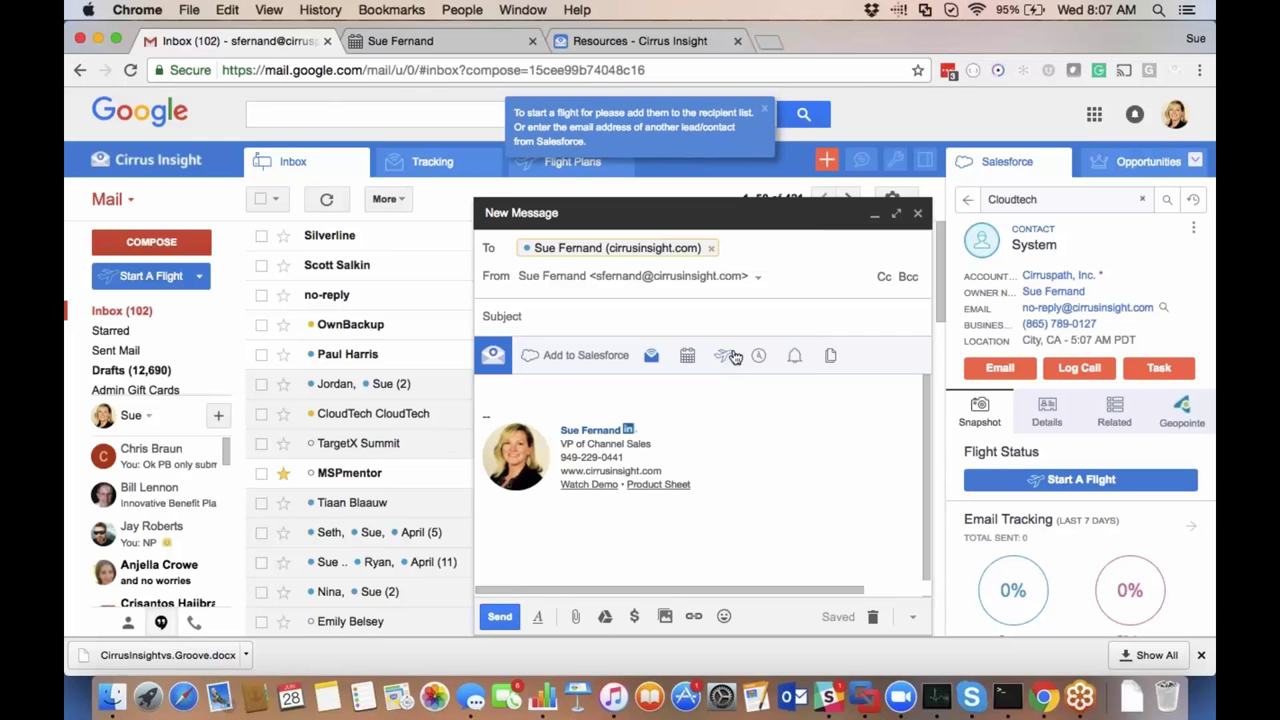
left_click(725, 358)
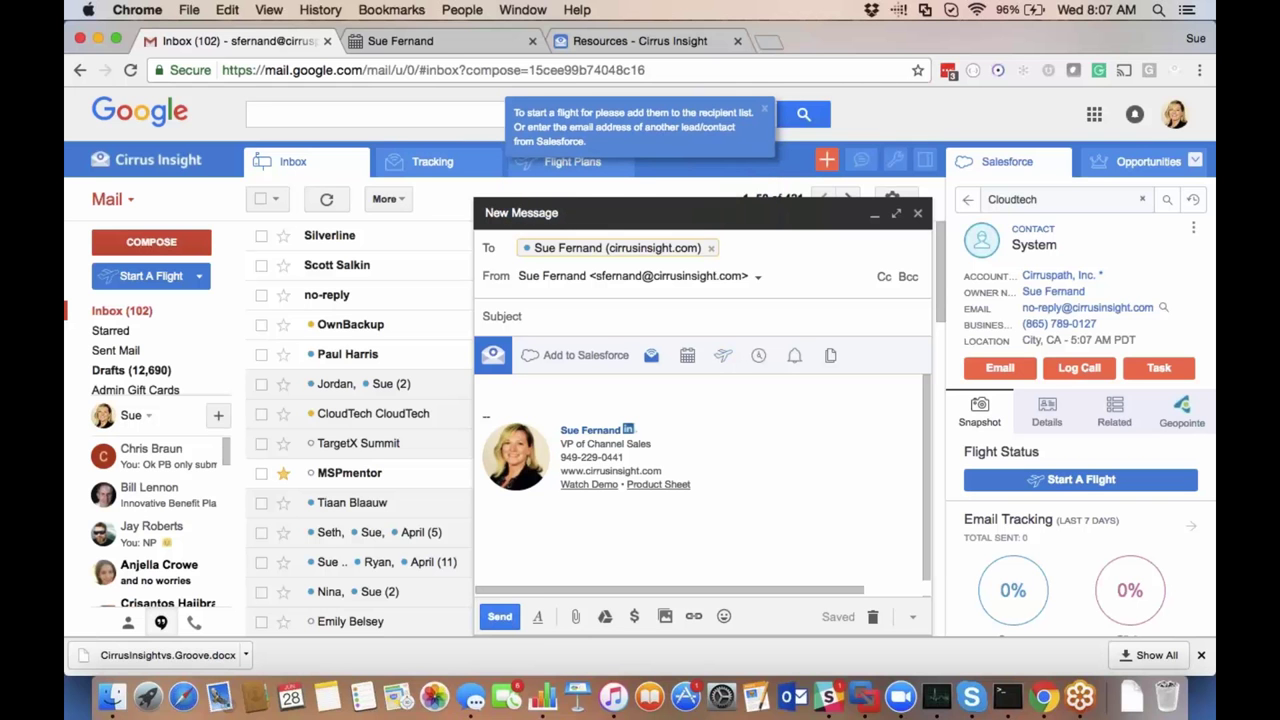
Replace the message recipient with the CloudTech contact and start a flight from the draft.
left_click(711, 248)
type("jordan")
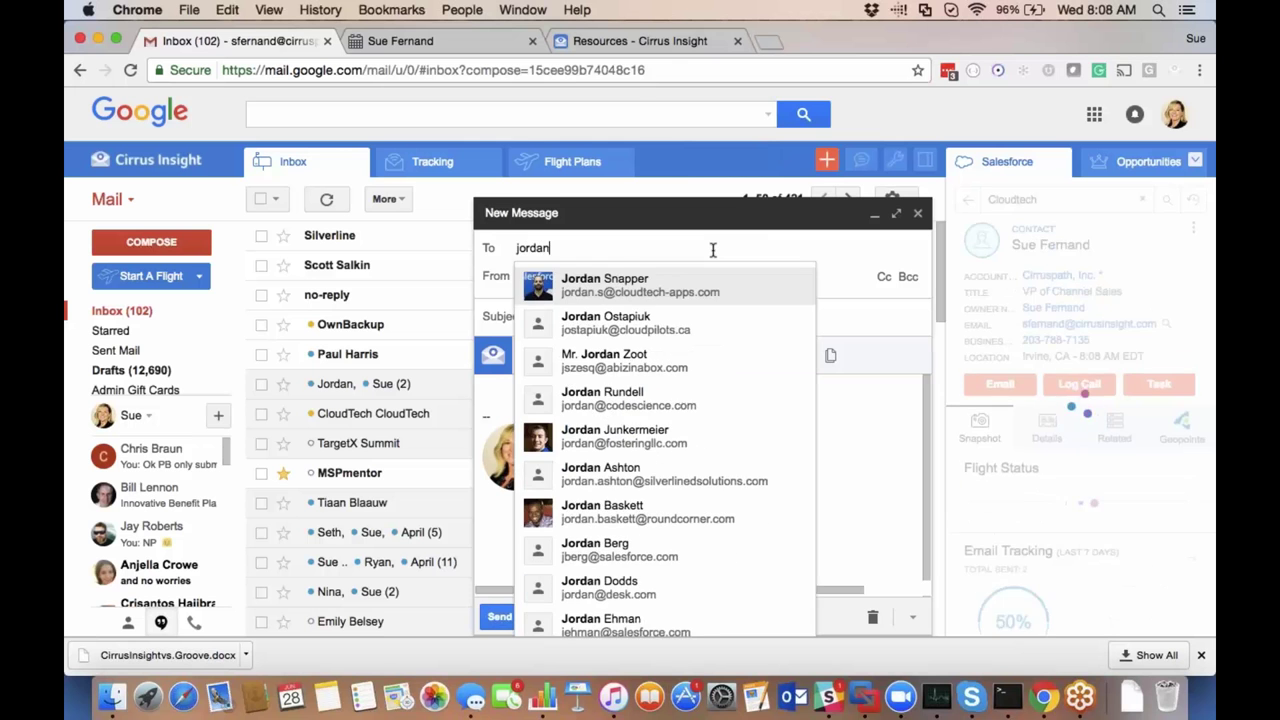
left_click(700, 288)
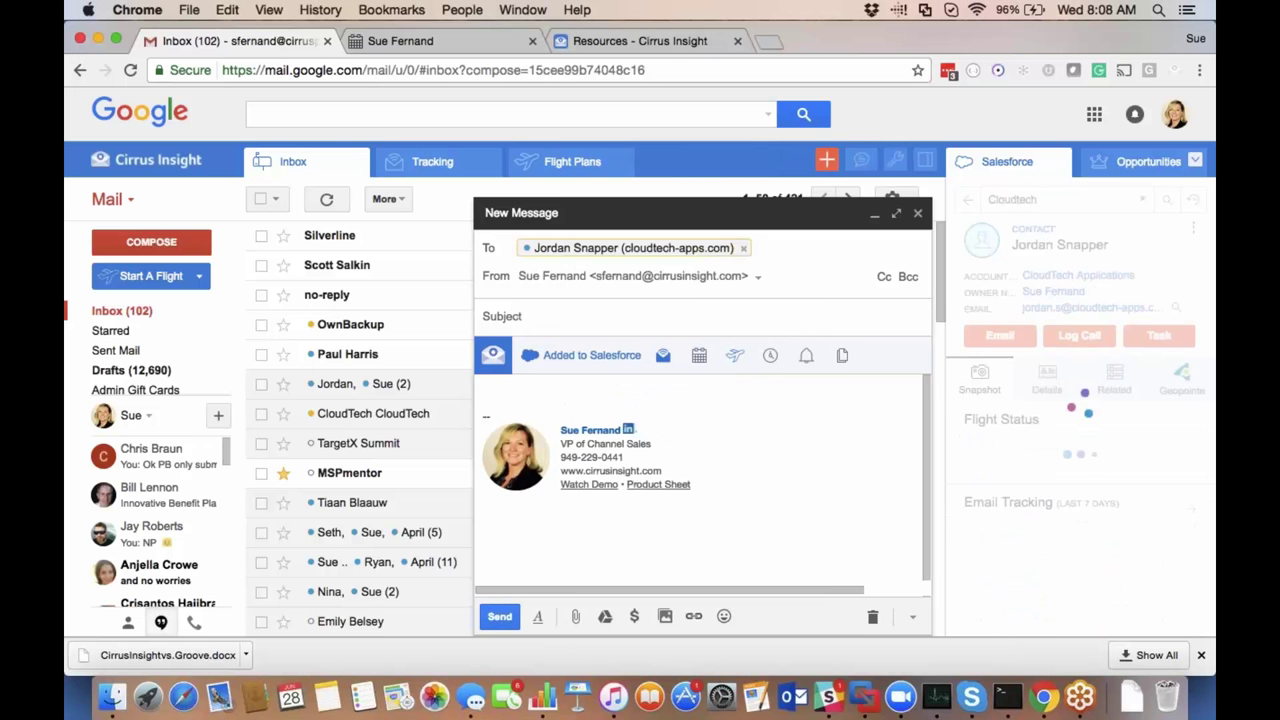
left_click(736, 356)
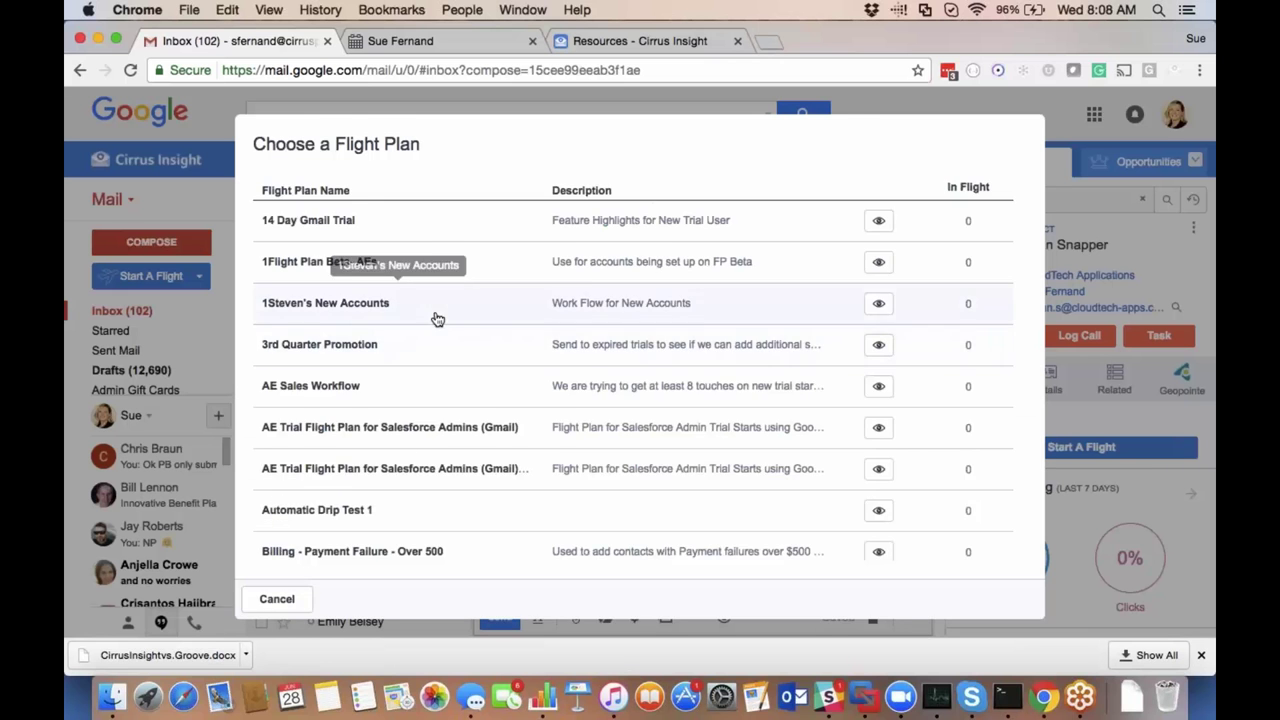
Choose the new accounts flight plan, review its summary, cancel the flight, and close the draft message.
left_click(437, 318)
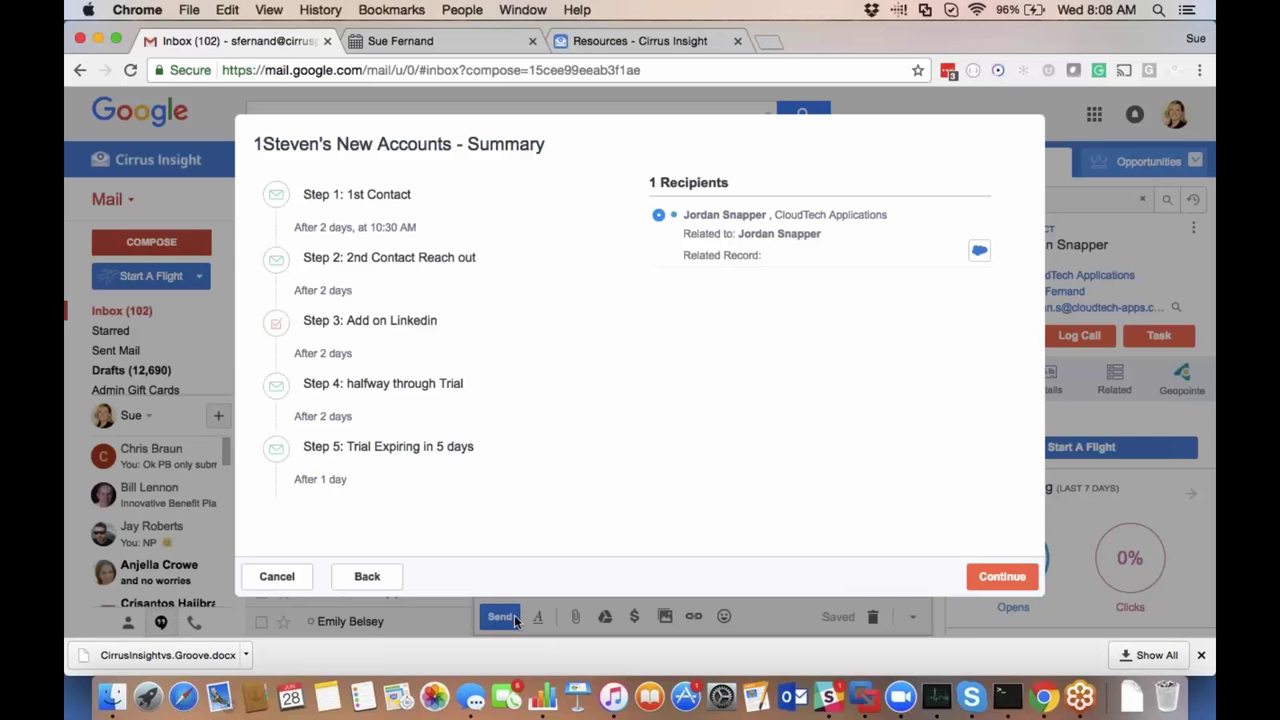
key("Tab")
left_click(282, 584)
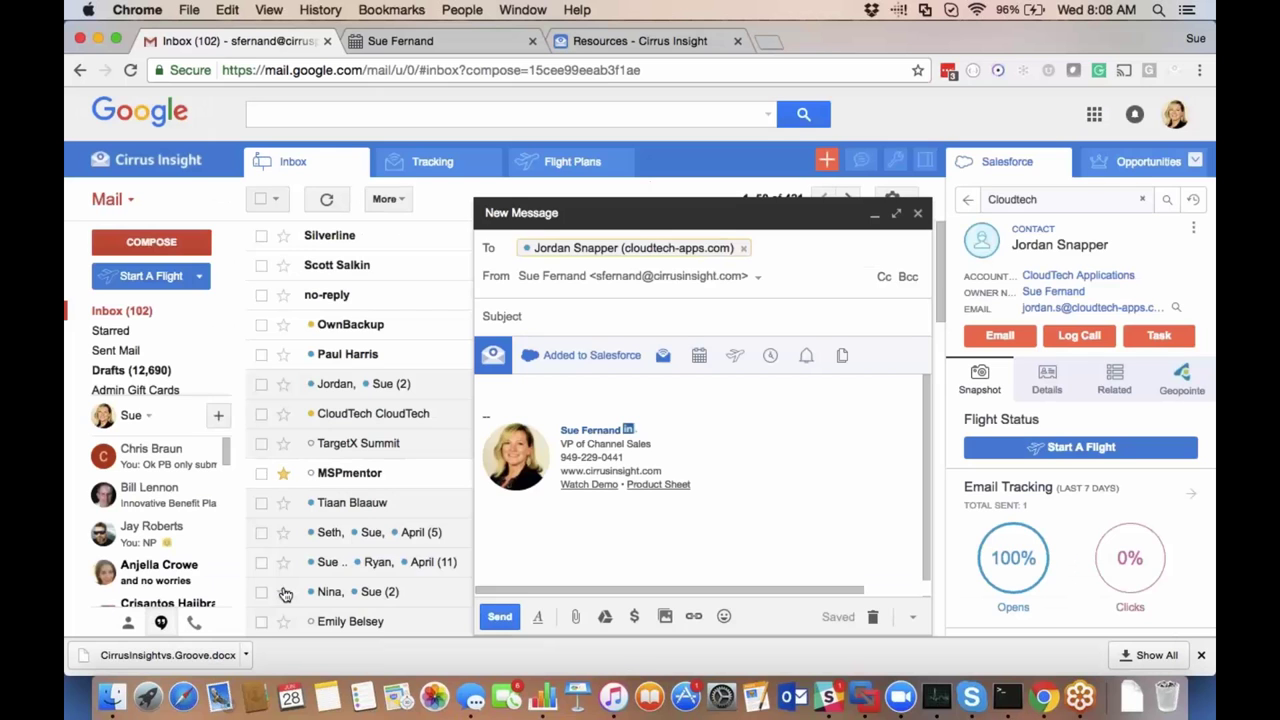
left_click(919, 217)
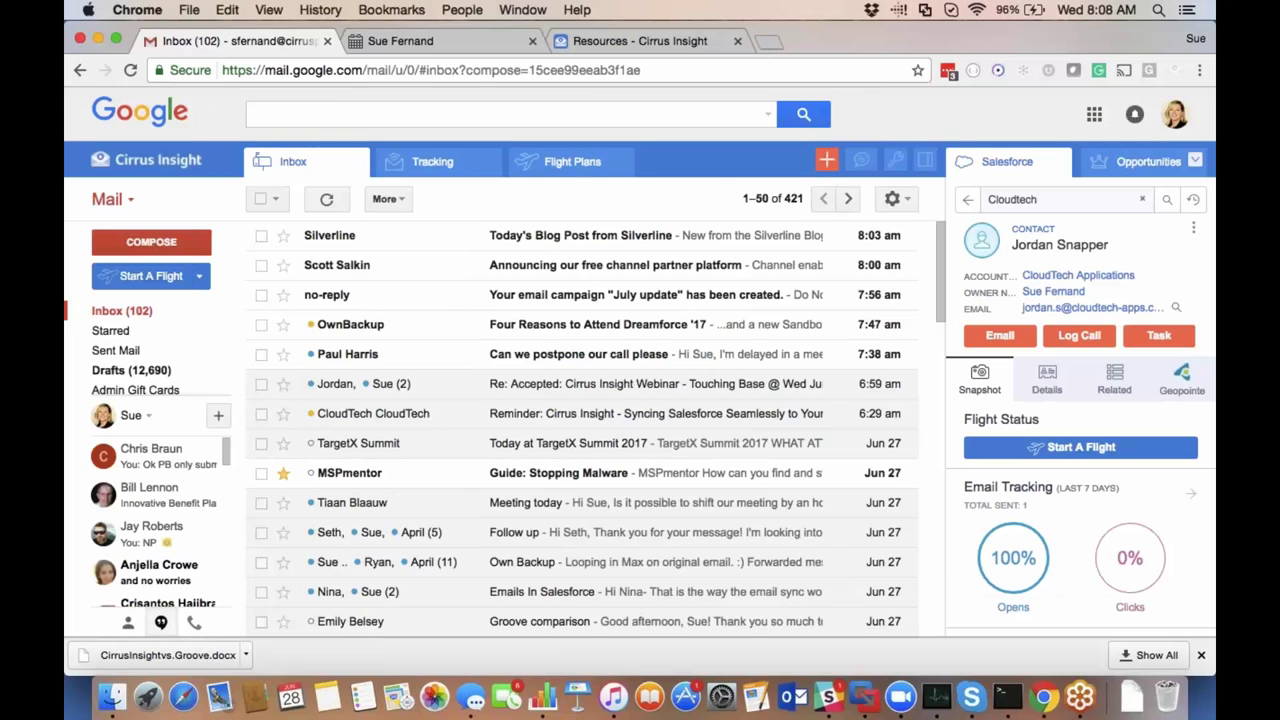
Open the Flight Plans action items, review the draft "Checking in on Flight Plans Beta" email for a Mountain Point contact, and close it.
left_click(572, 160)
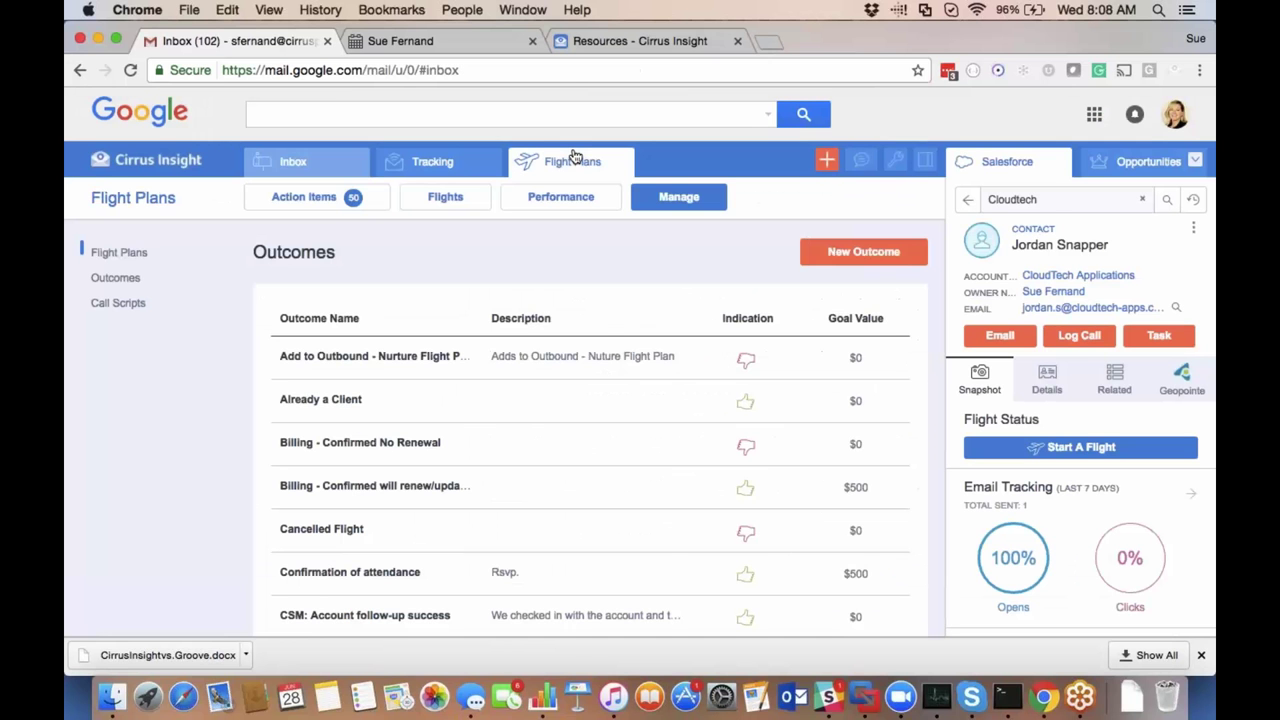
left_click(330, 198)
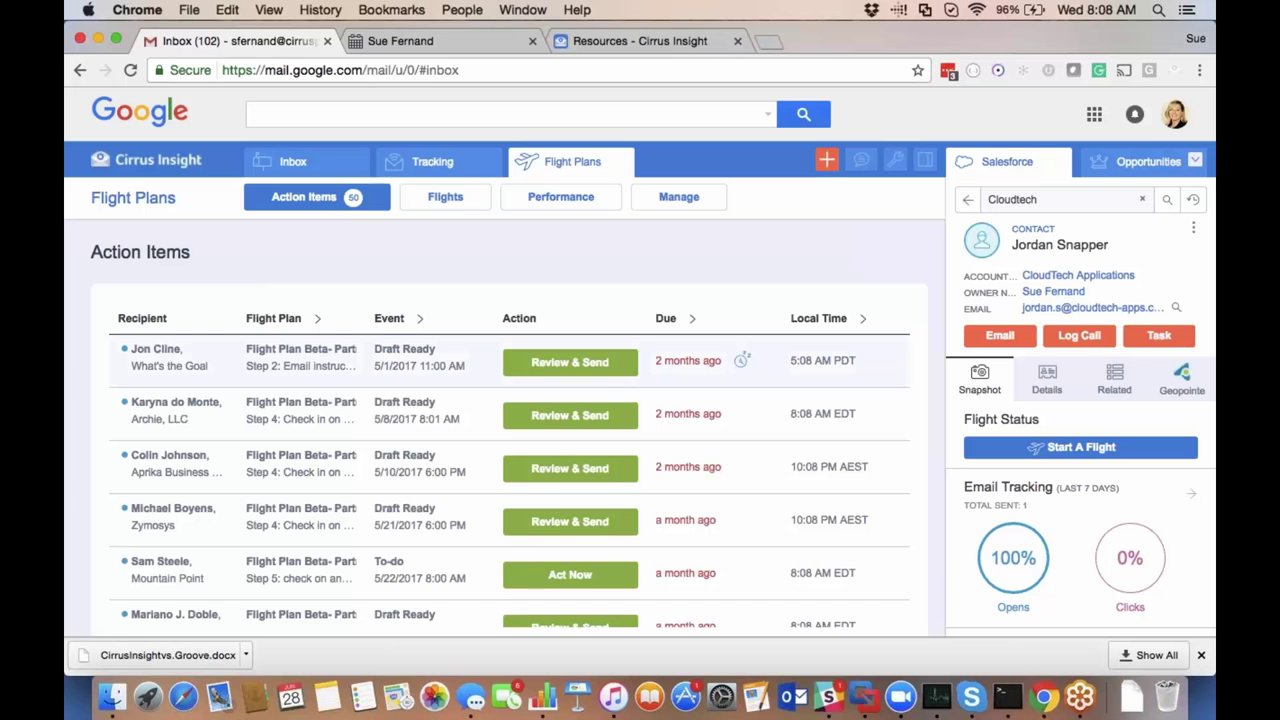
scroll(287, 416, "down", 5)
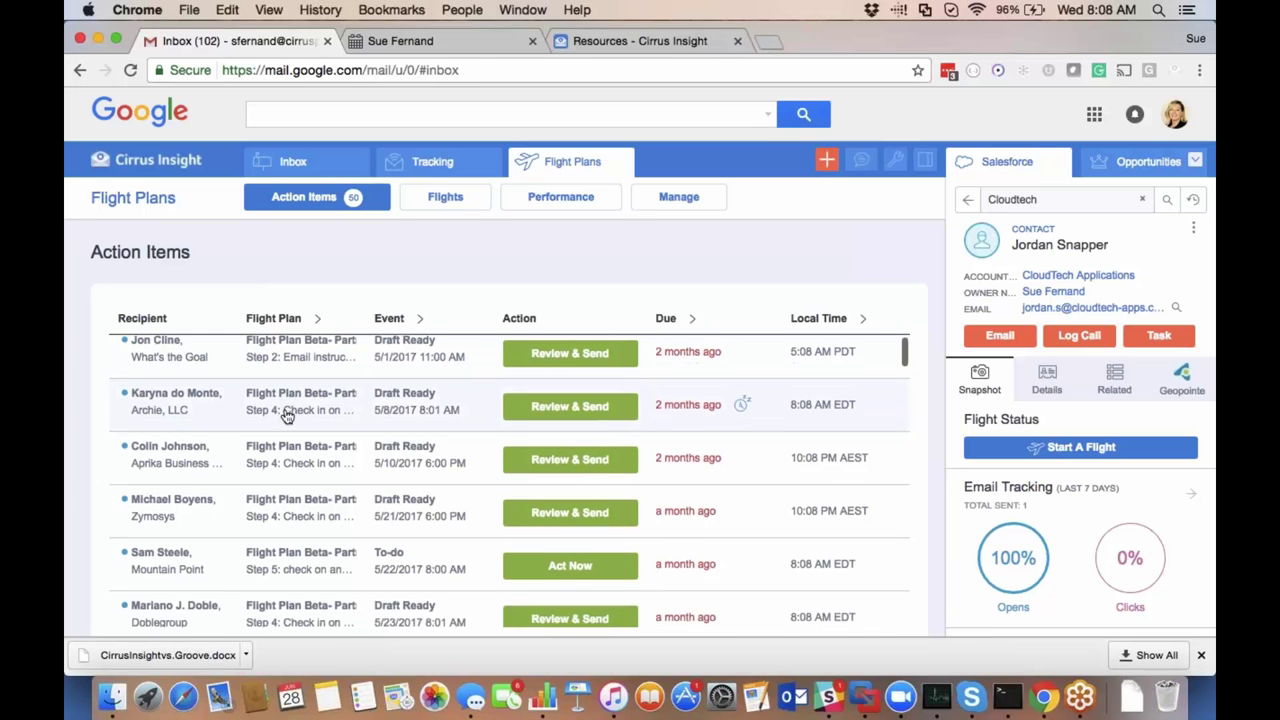
scroll(509, 480, "down", 5)
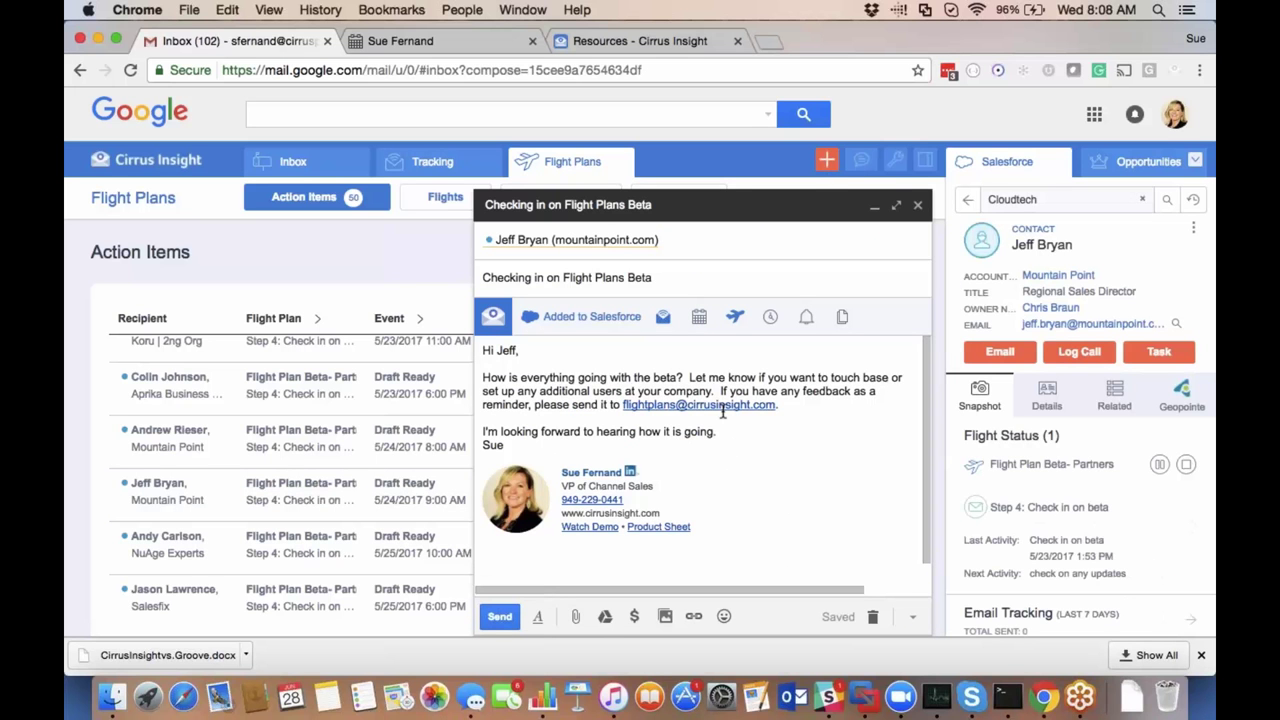
left_click(918, 207)
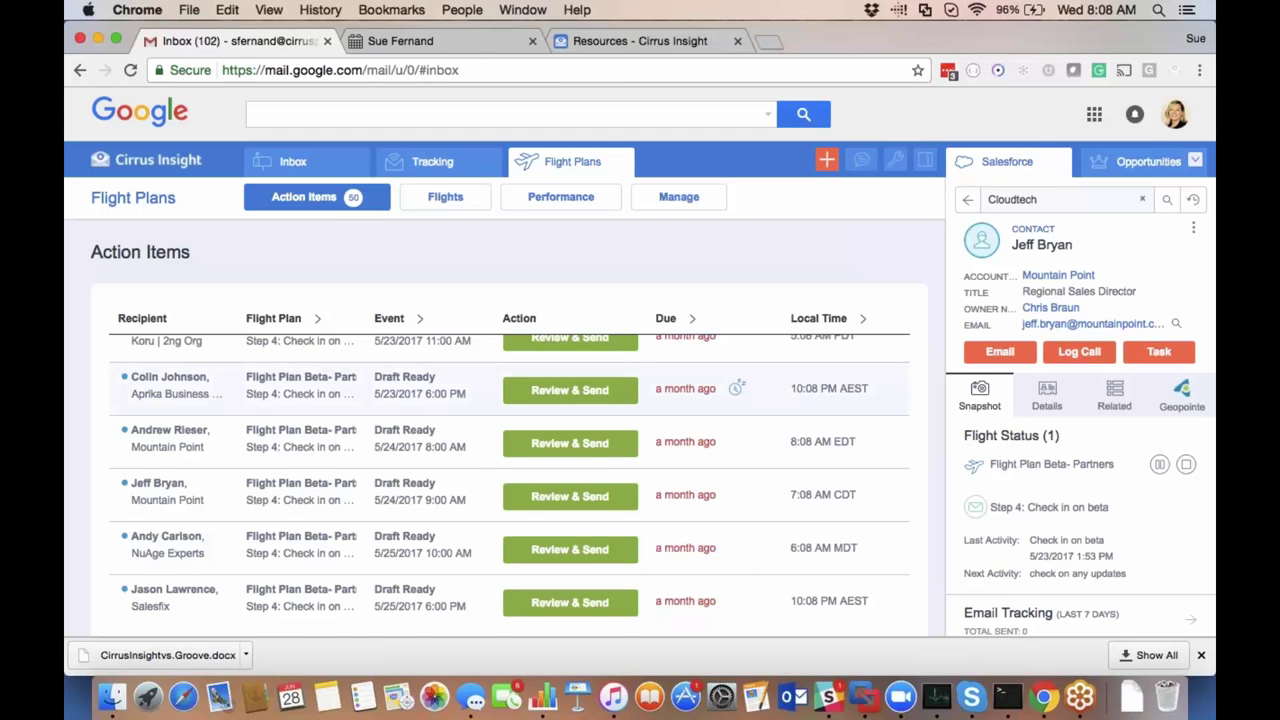
Start the scheduled flight plan call to the Luxent contact from the action items, using Cirrus Insight Mobile.
scroll(800, 393, "down", 3)
scroll(790, 390, "down", 1)
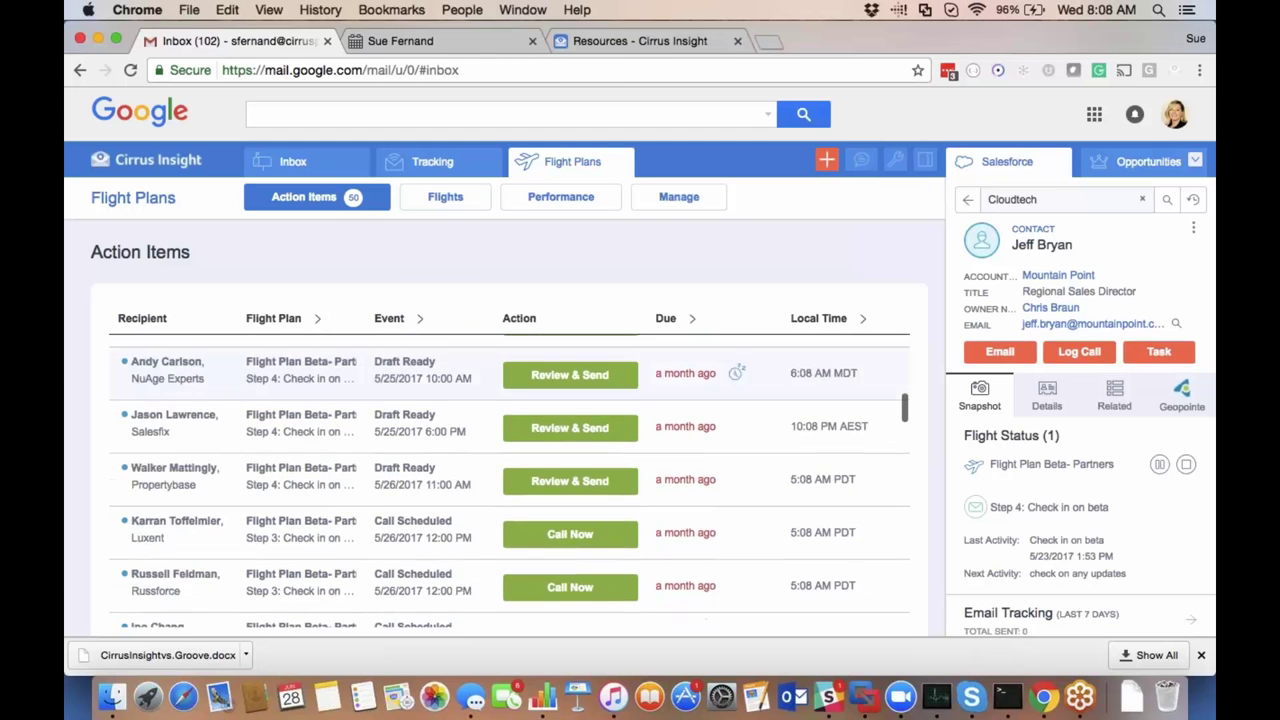
left_click(570, 534)
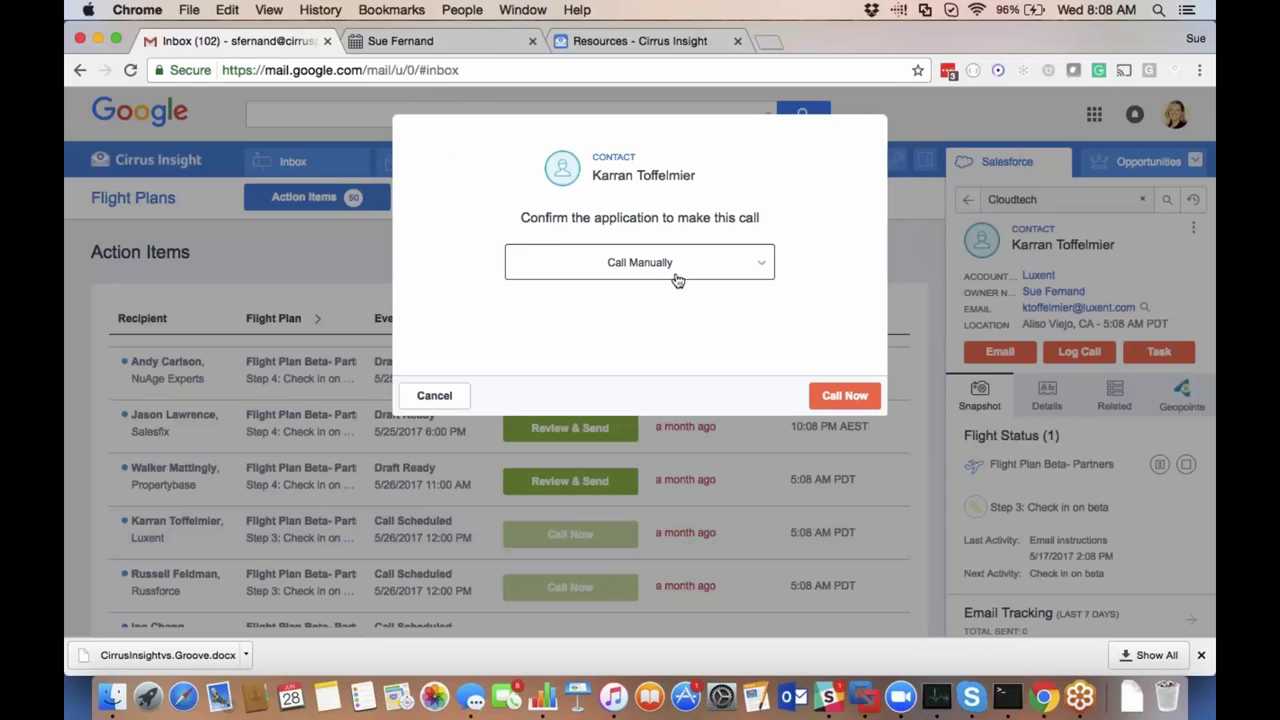
left_click(676, 275)
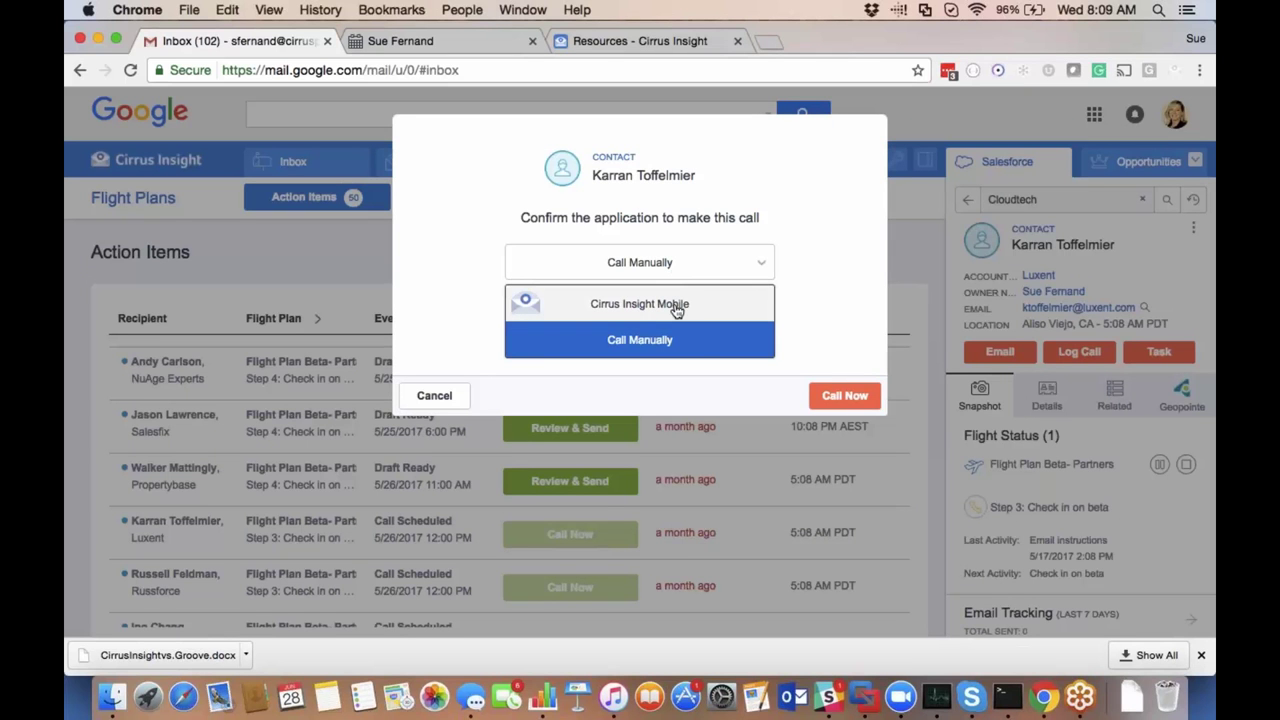
left_click(676, 308)
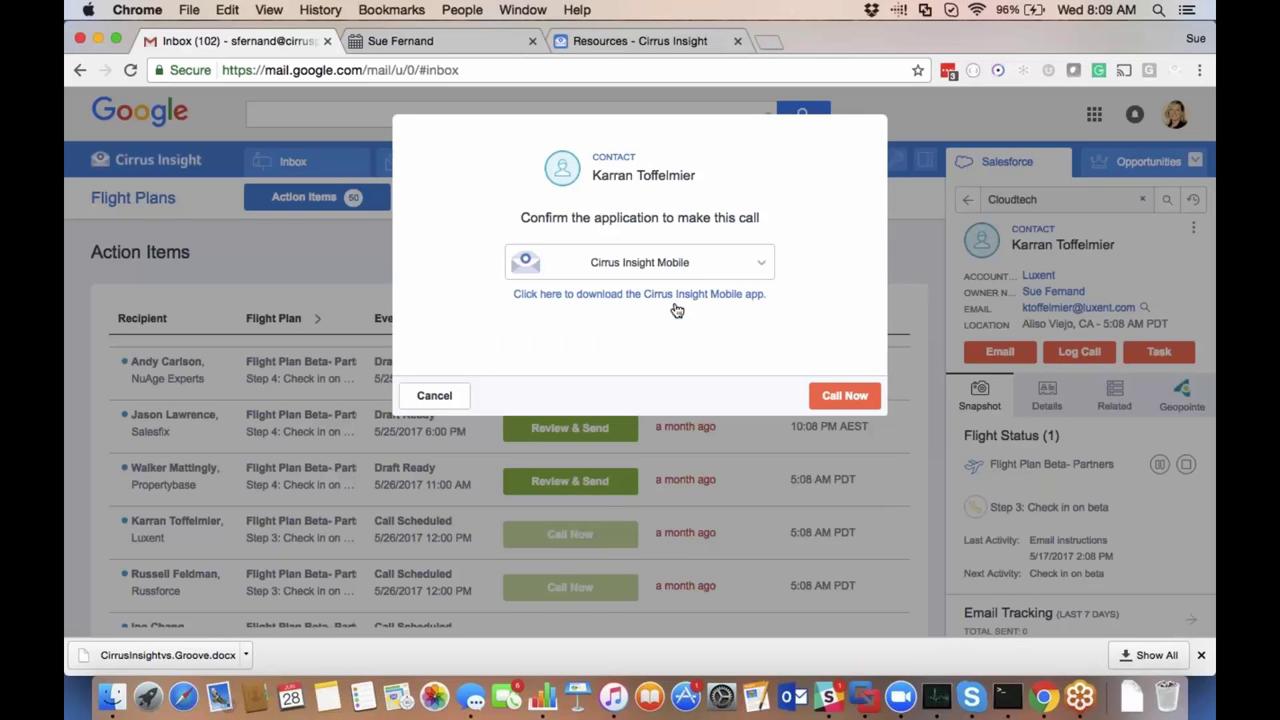
left_click(838, 396)
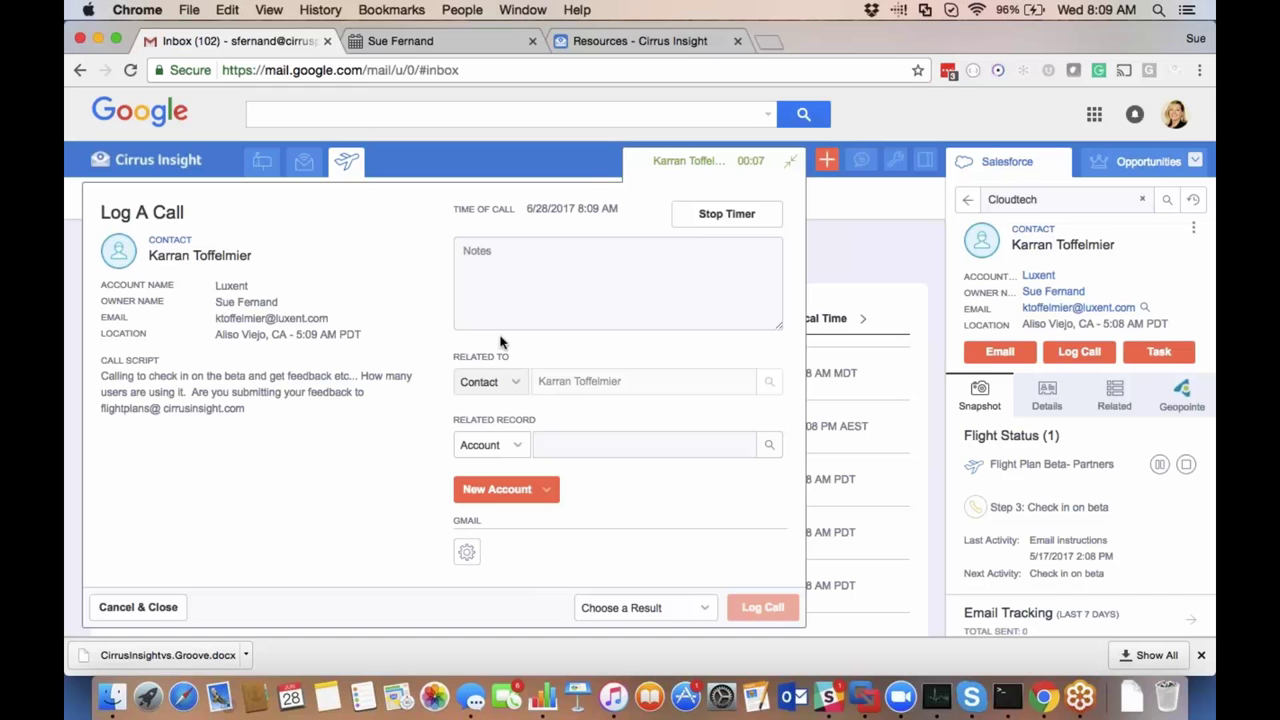
Log the Luxent call with the result Got Connected, leaving the notes empty.
left_click(538, 256)
left_click(534, 443)
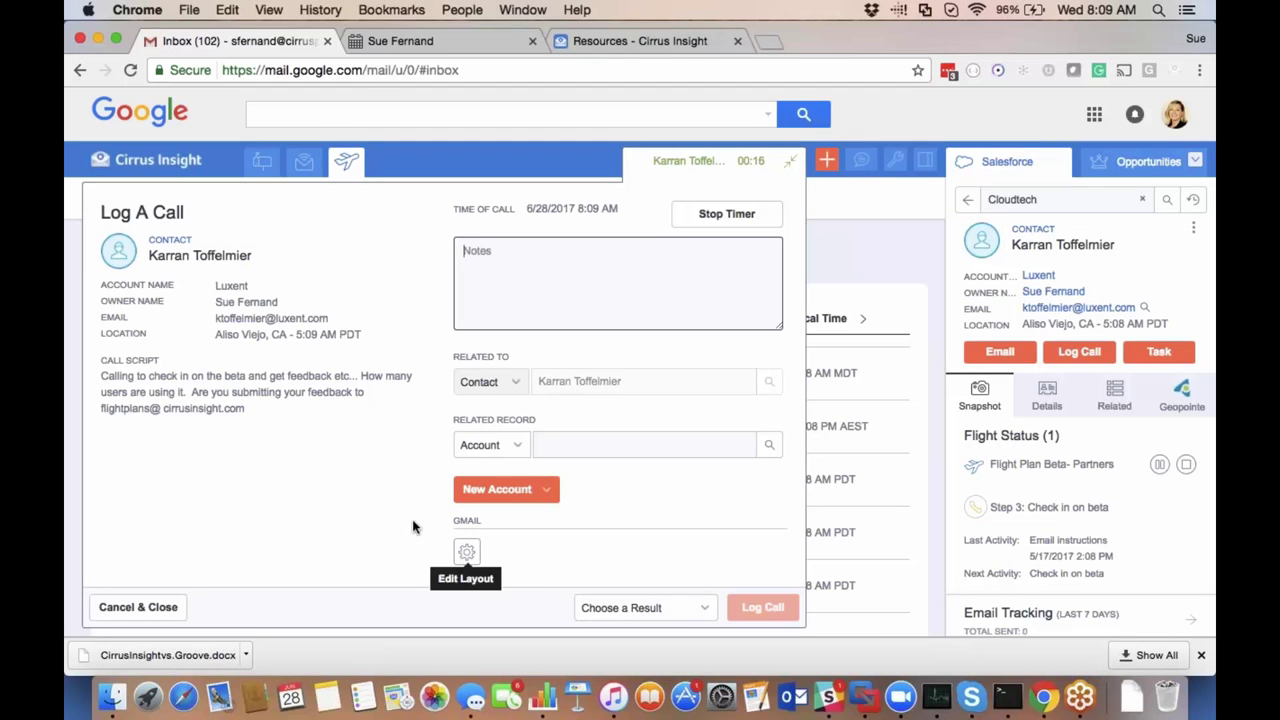
left_click(645, 610)
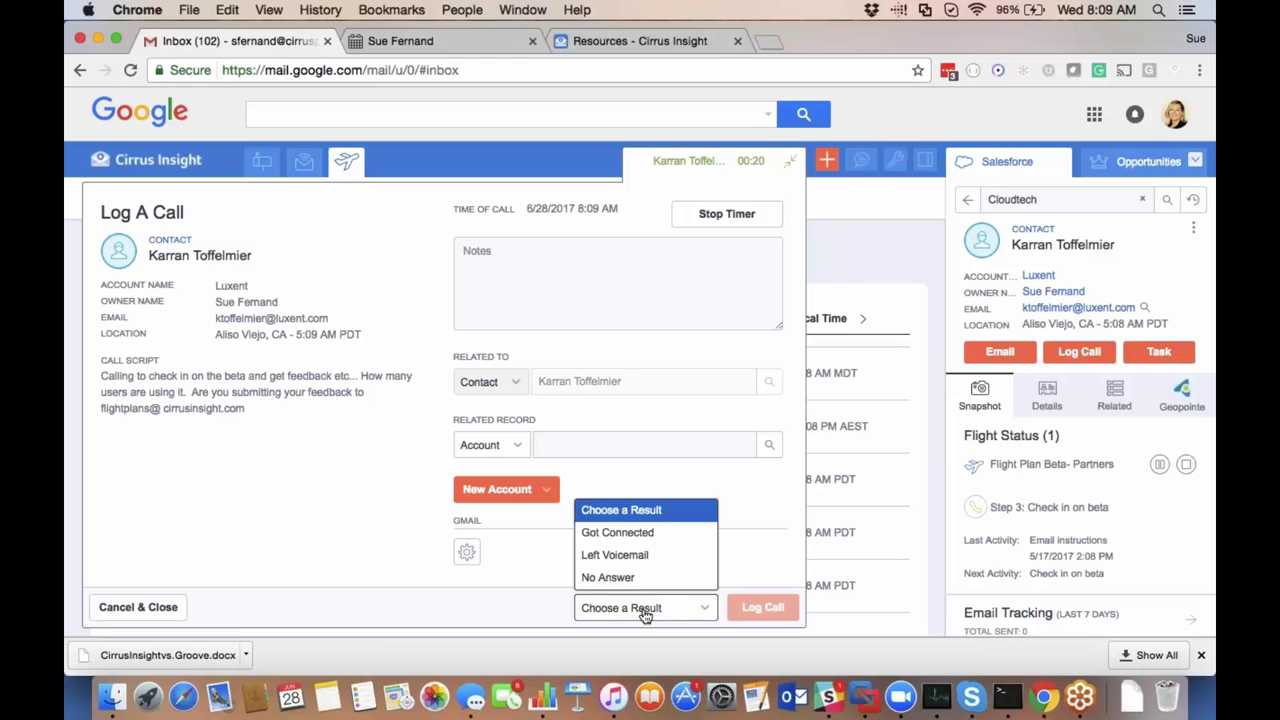
left_click(653, 540)
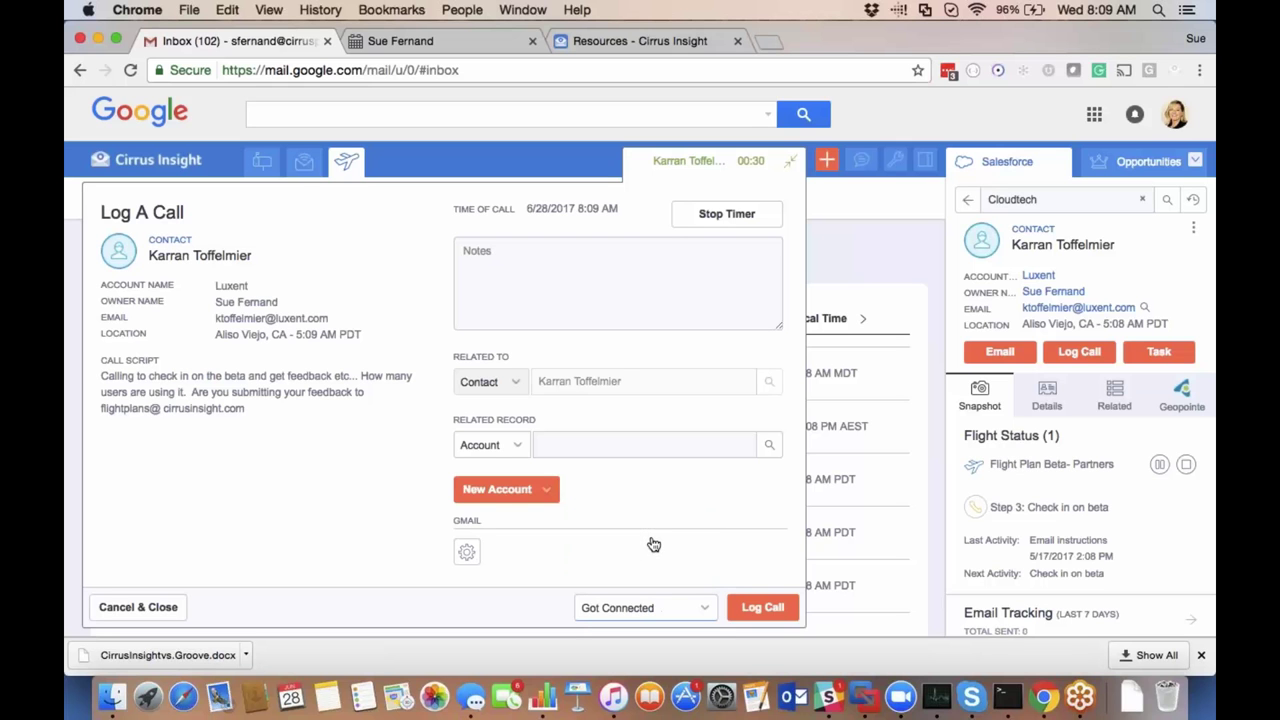
left_click(758, 608)
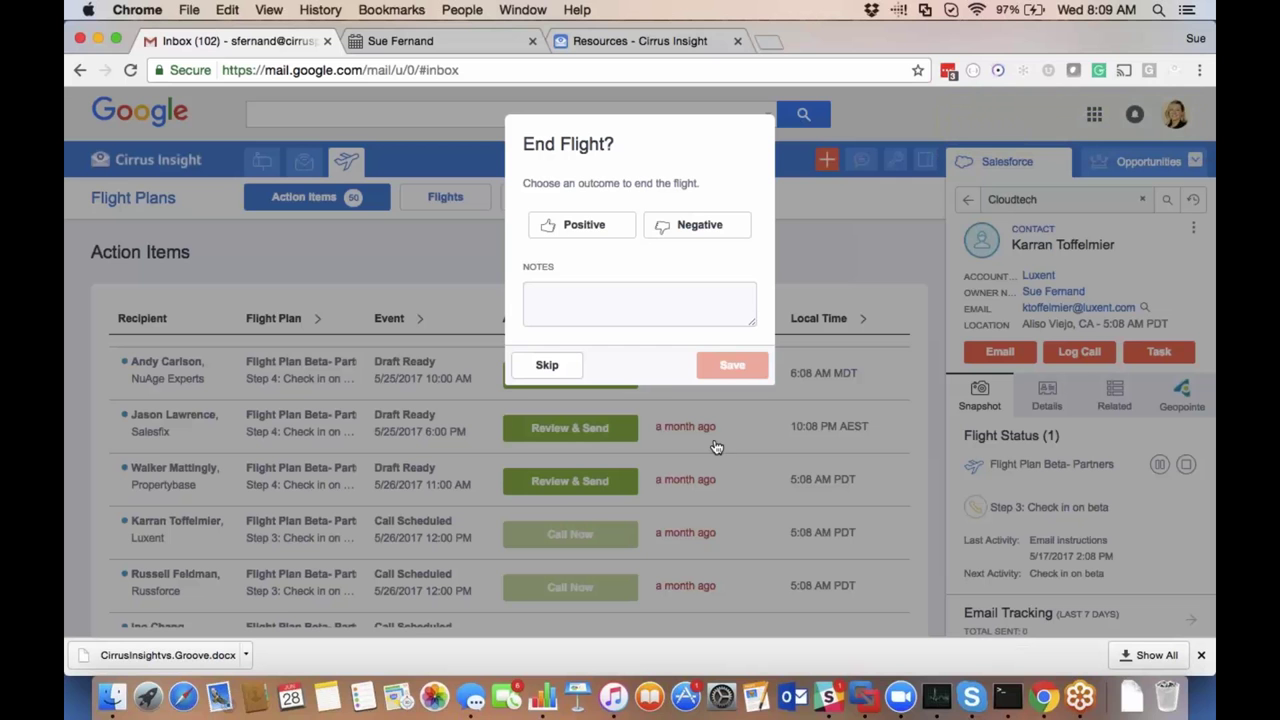
End the Luxent contact's flight with the positive outcome "Meeting scheduled" and save it.
left_click(577, 230)
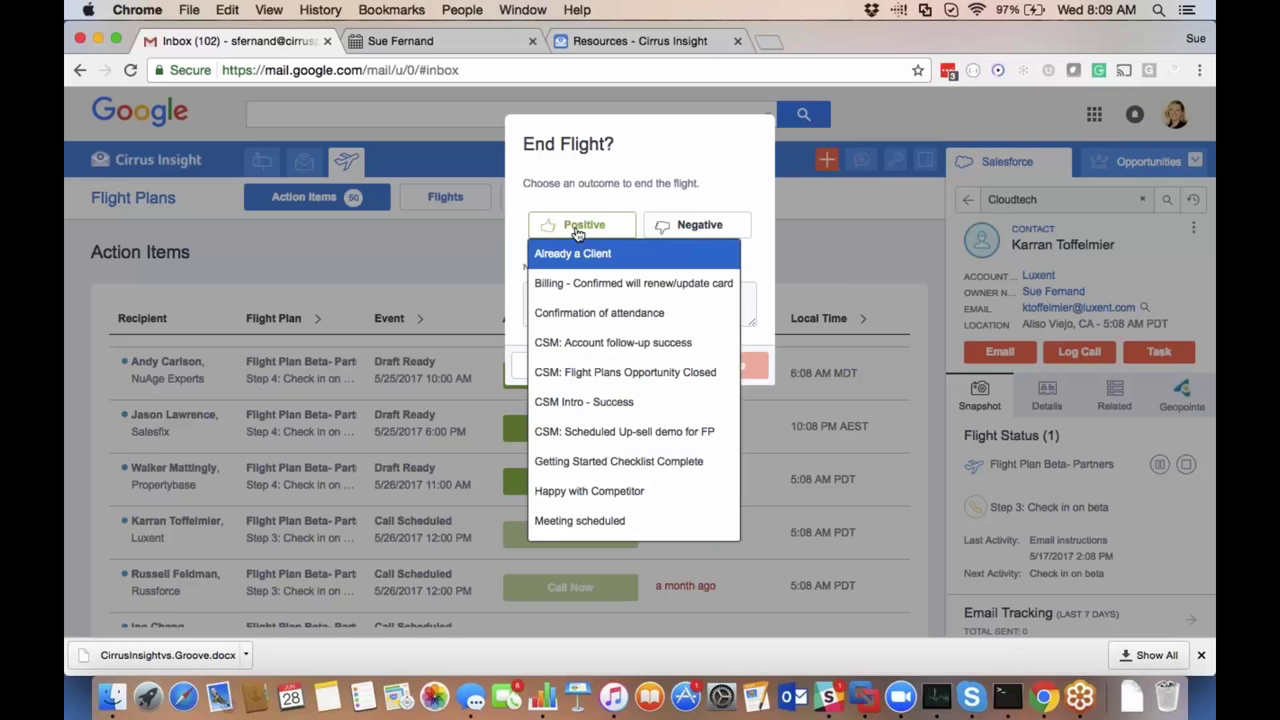
scroll(602, 403, "down", 1)
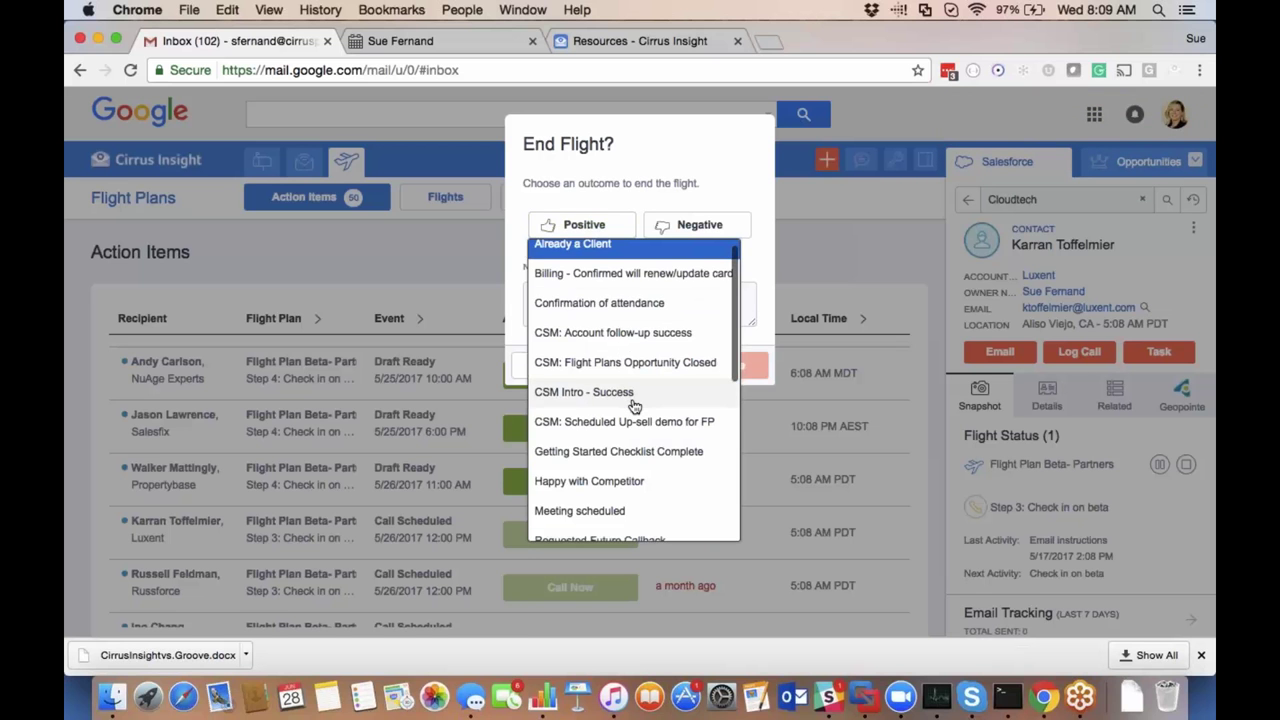
left_click(640, 512)
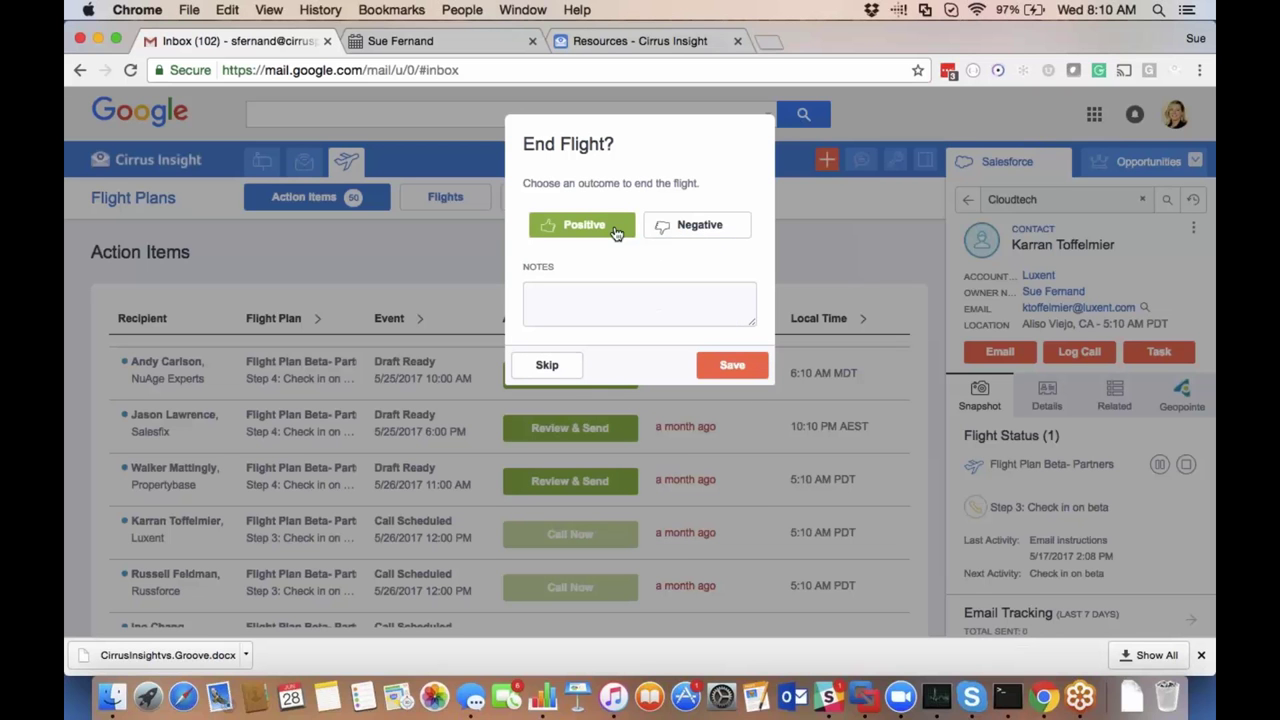
left_click(753, 375)
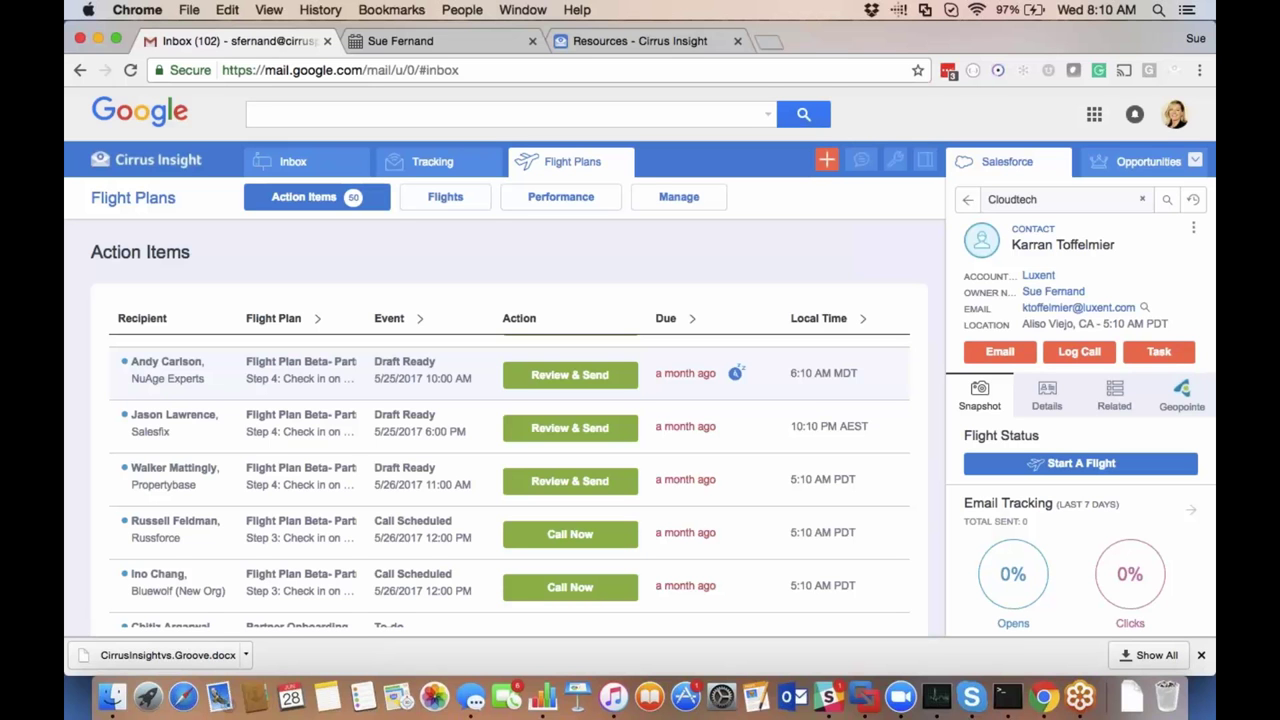
Complete the Mocko Consulting contact's "set up in Salesforce" to-do with the note "got partner set up", skipping the flight outcome.
scroll(510, 485, "down", 4)
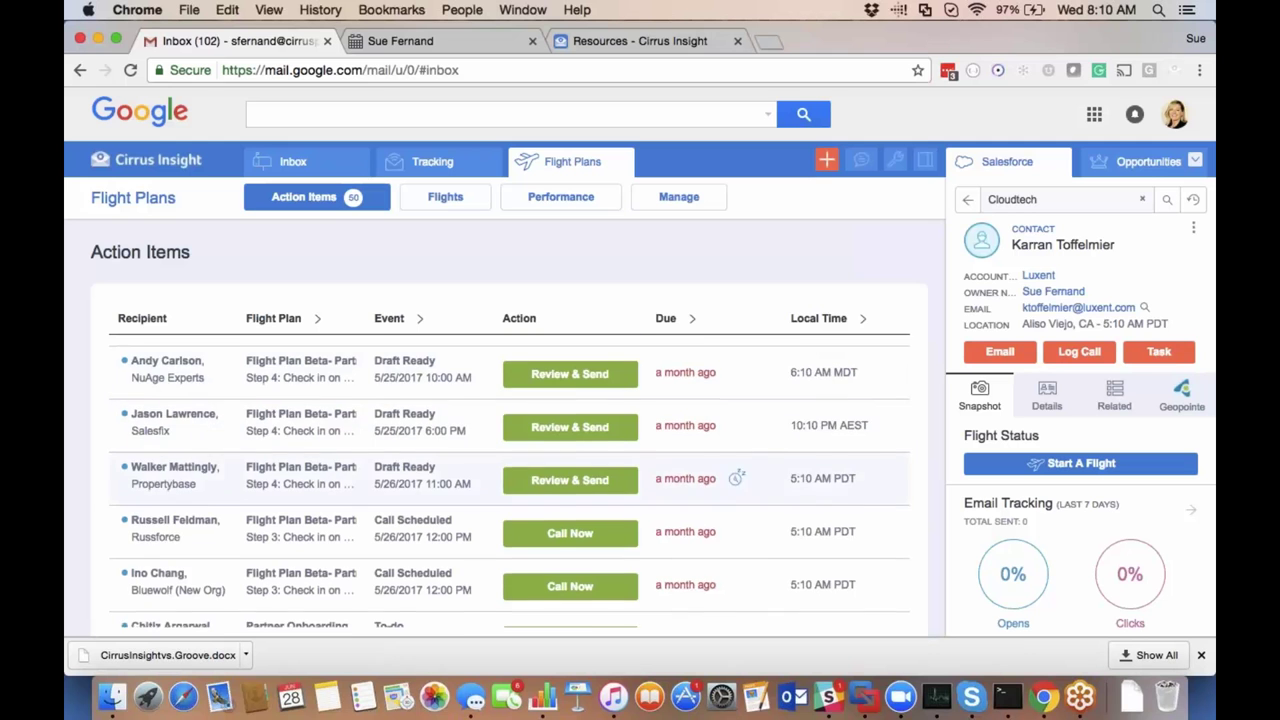
scroll(510, 485, "down", 10)
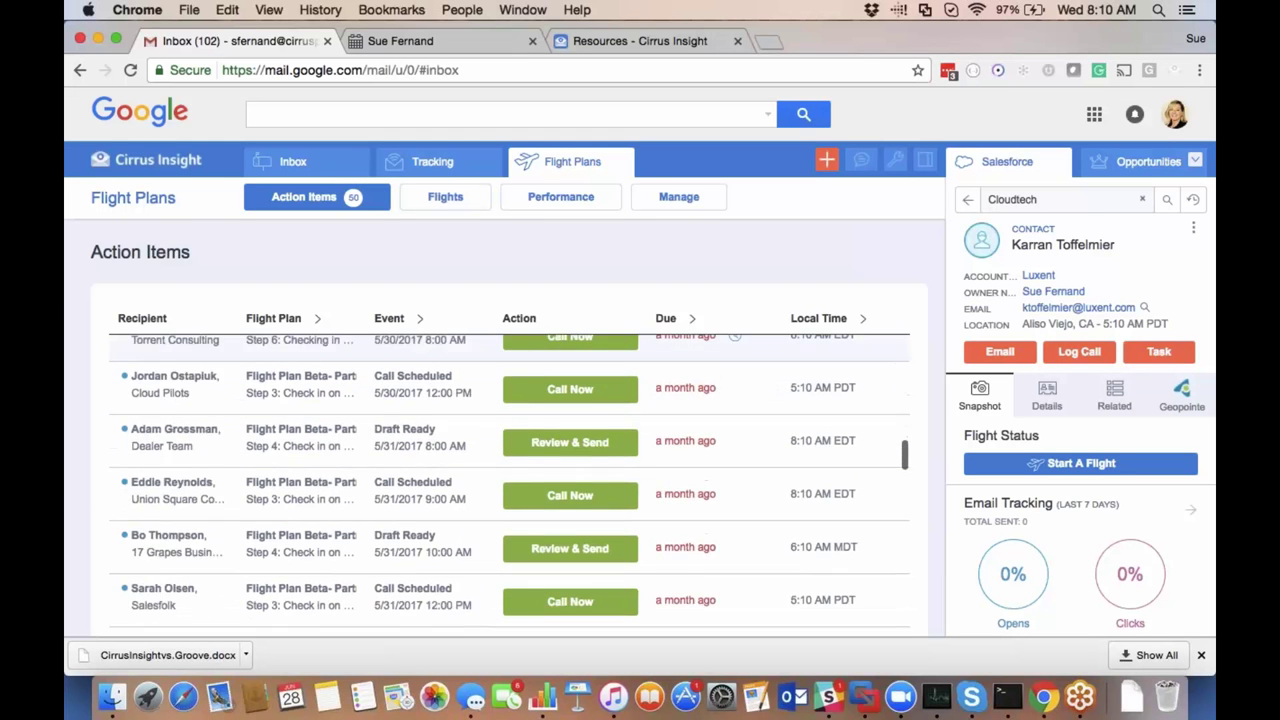
scroll(510, 480, "down", 8)
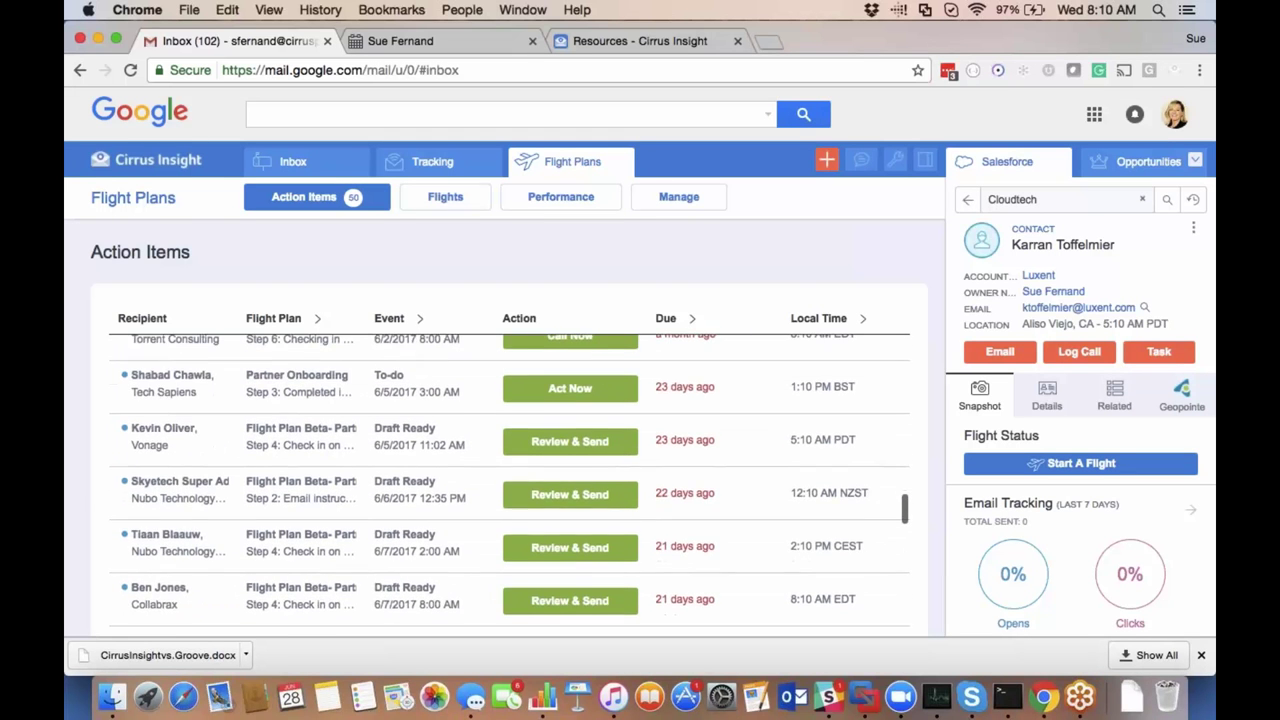
scroll(601, 416, "down", 10)
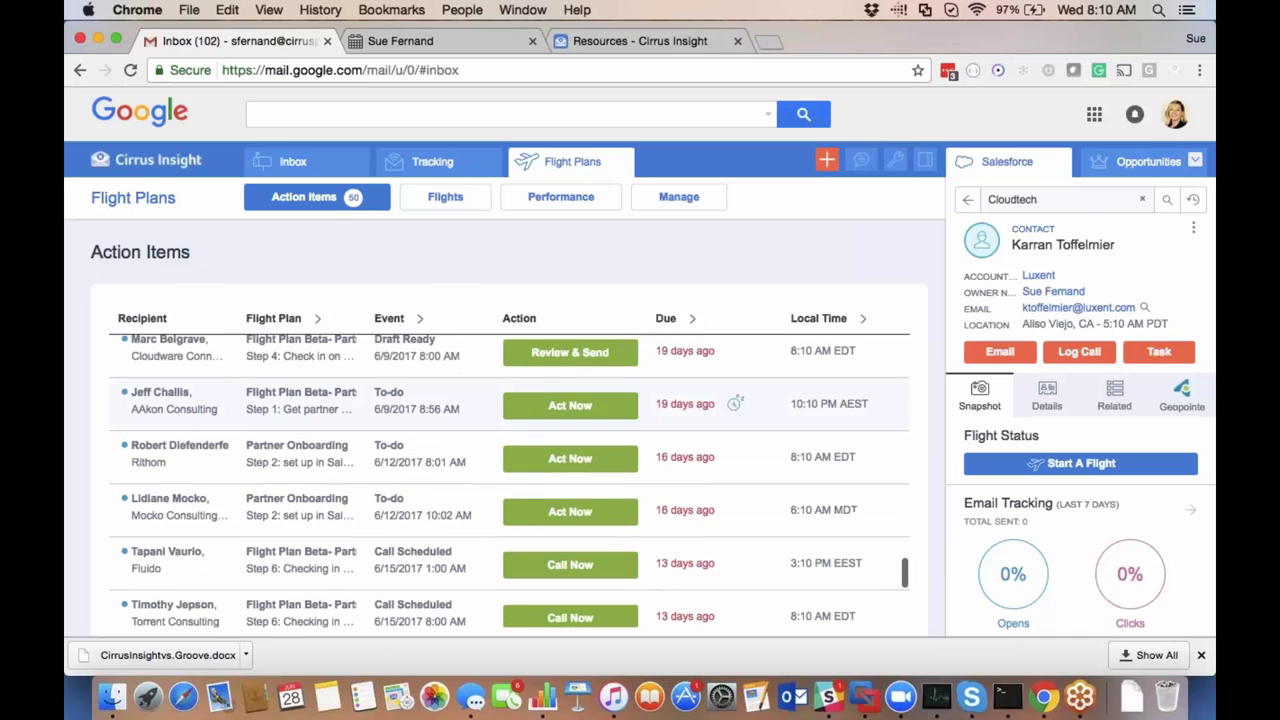
left_click(601, 416)
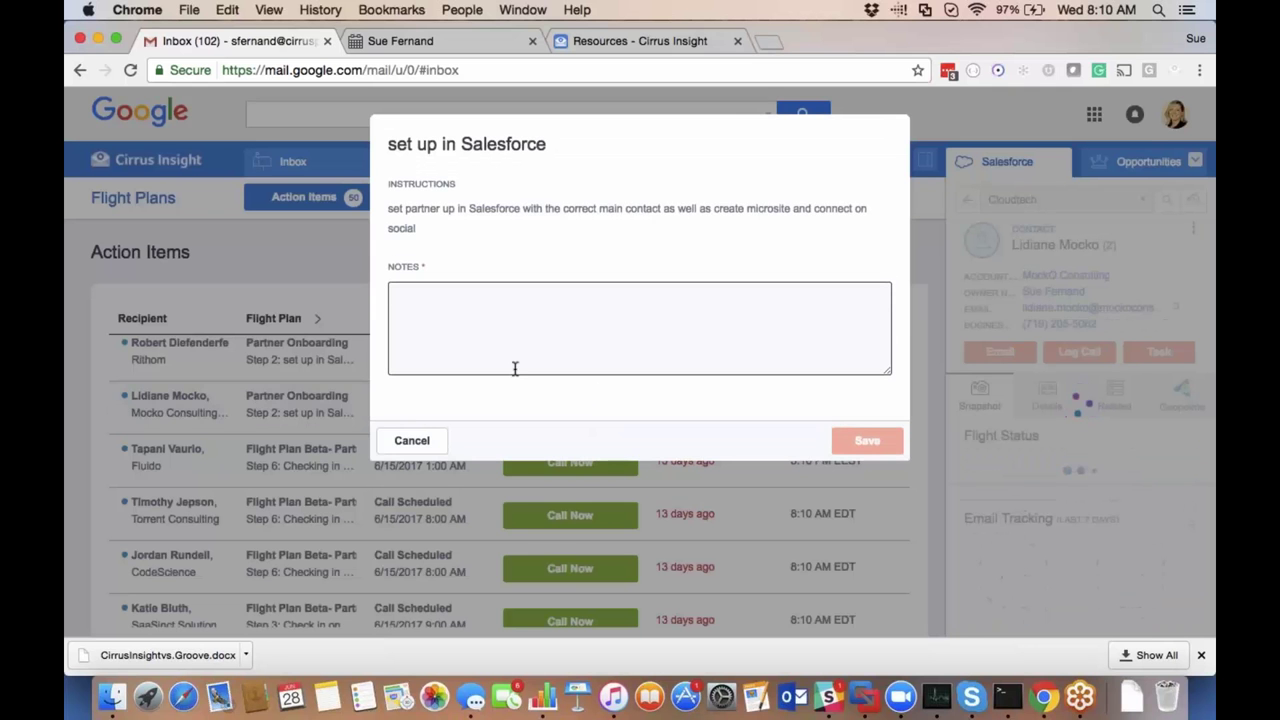
type("got")
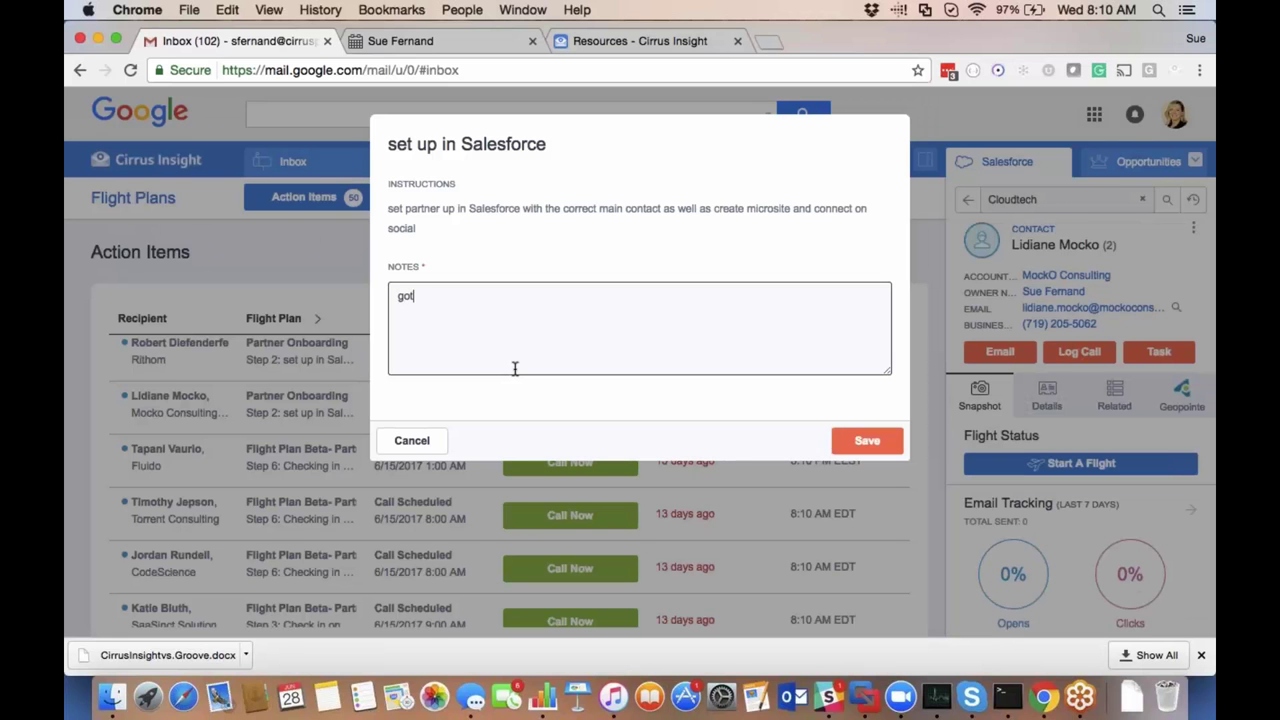
type(" partner set up")
left_click(865, 441)
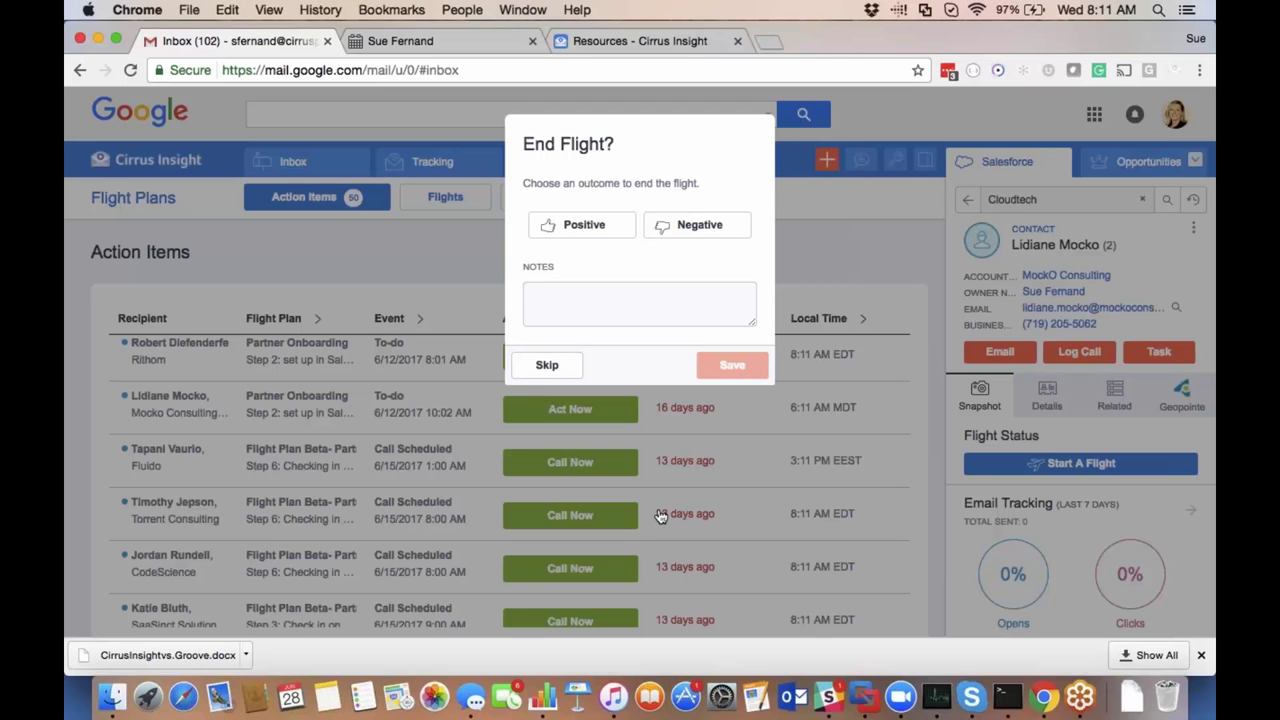
left_click(548, 364)
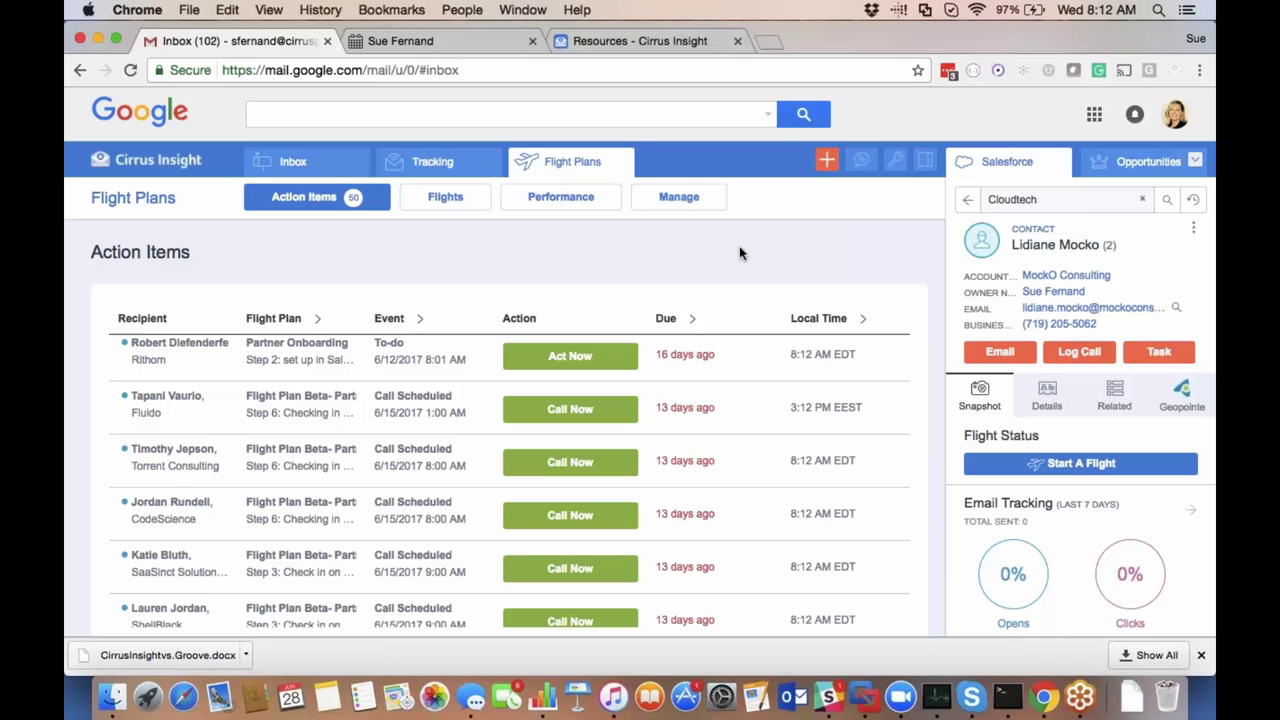
Return to the inbox and view the Salesforce flight status and email tracking of the "Meeting today" sender.
left_click(300, 163)
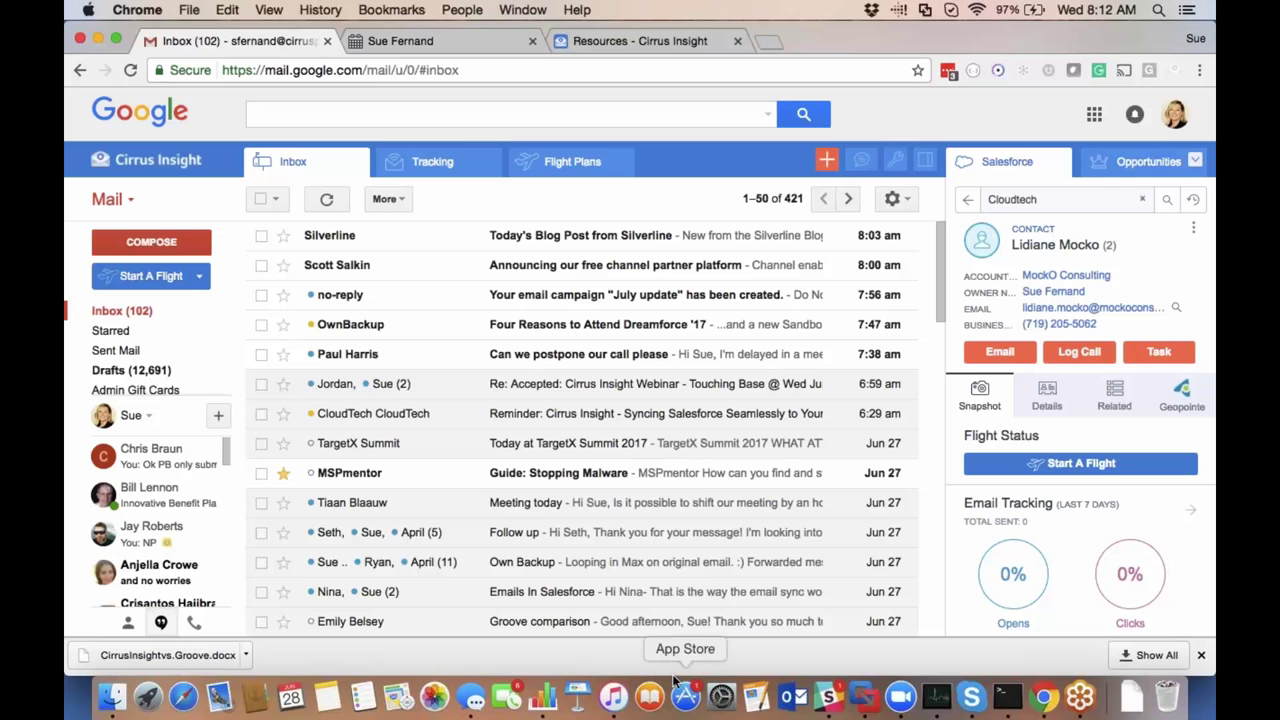
left_click(377, 508)
mouse_move(377, 510)
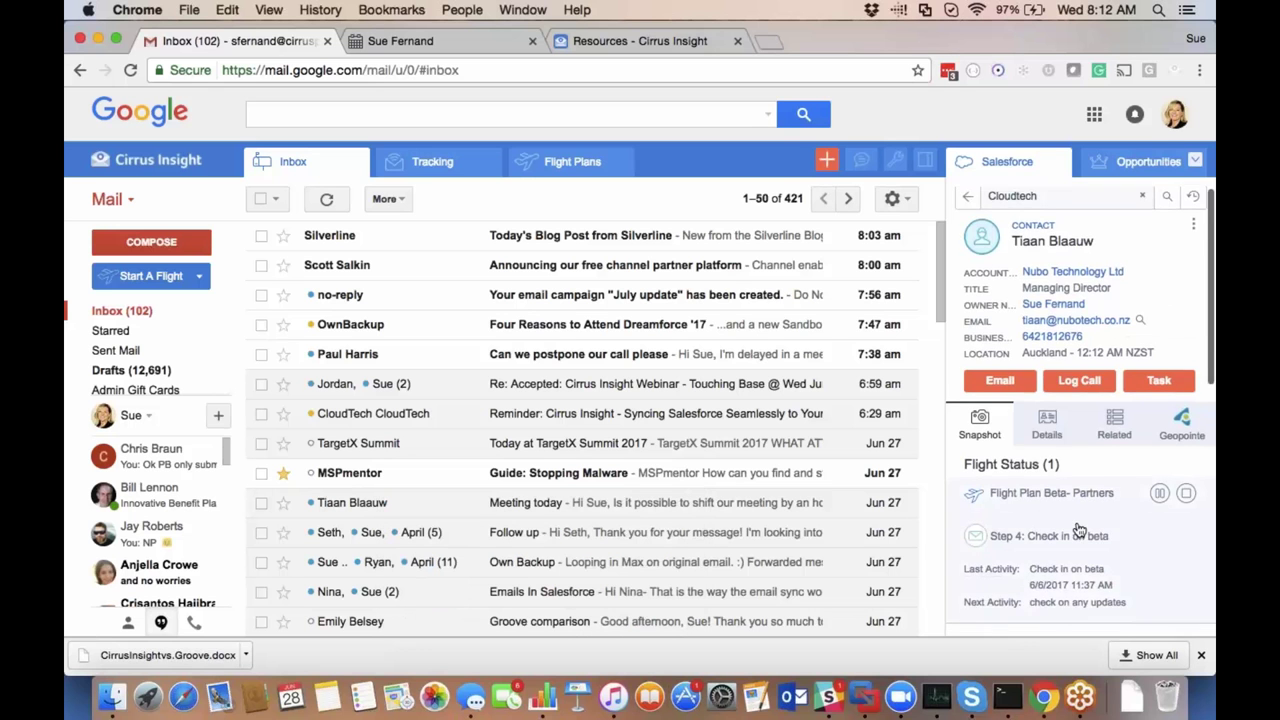
scroll(1078, 530, "down", 5)
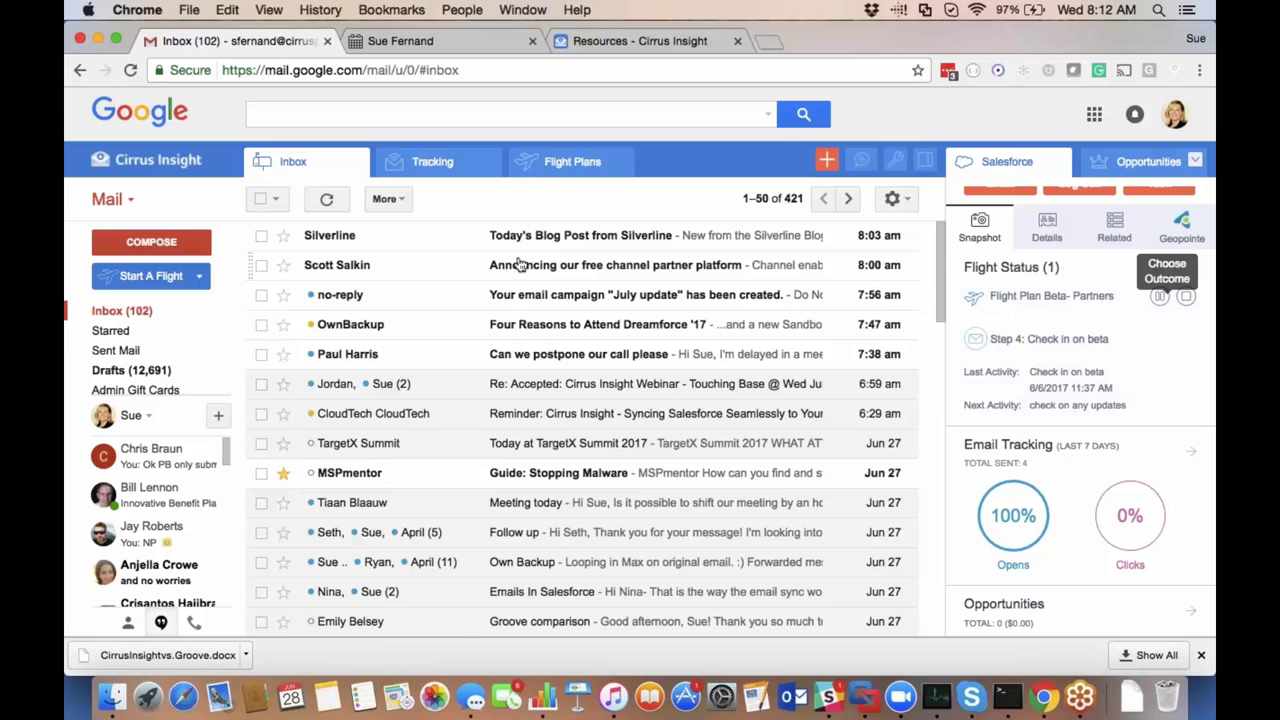
Open the Flights overview in Flight Plans and show the activity for Our Team.
left_click(549, 166)
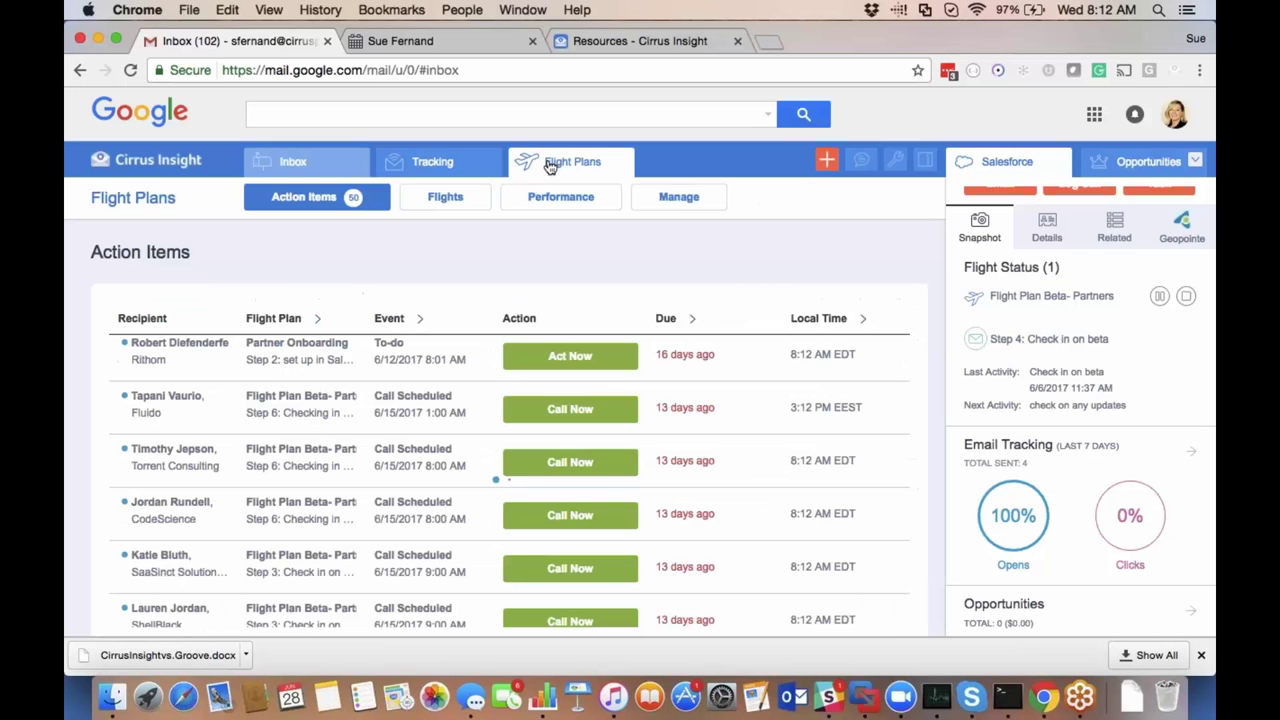
left_click(470, 198)
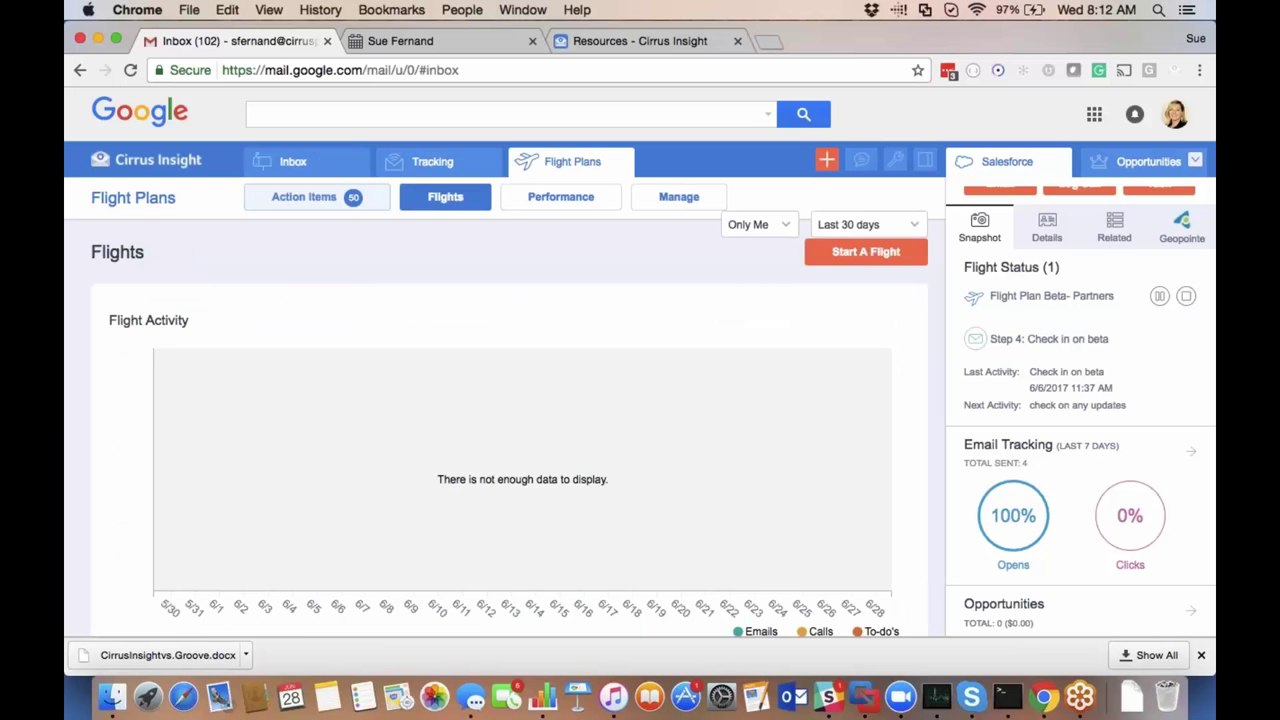
left_click(758, 228)
left_click(750, 276)
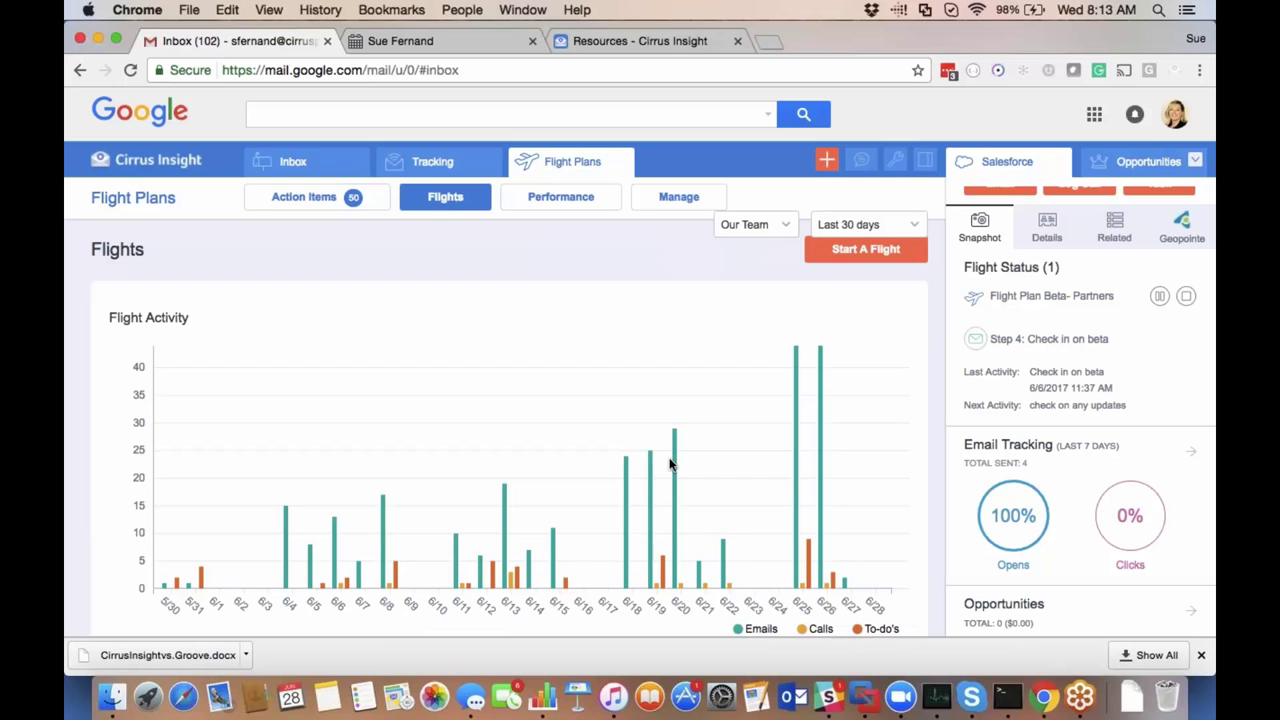
Examine the team's flight activity chart and the emails, calls, to-dos and outcomes listed per flight plan.
scroll(670, 463, "down", 5)
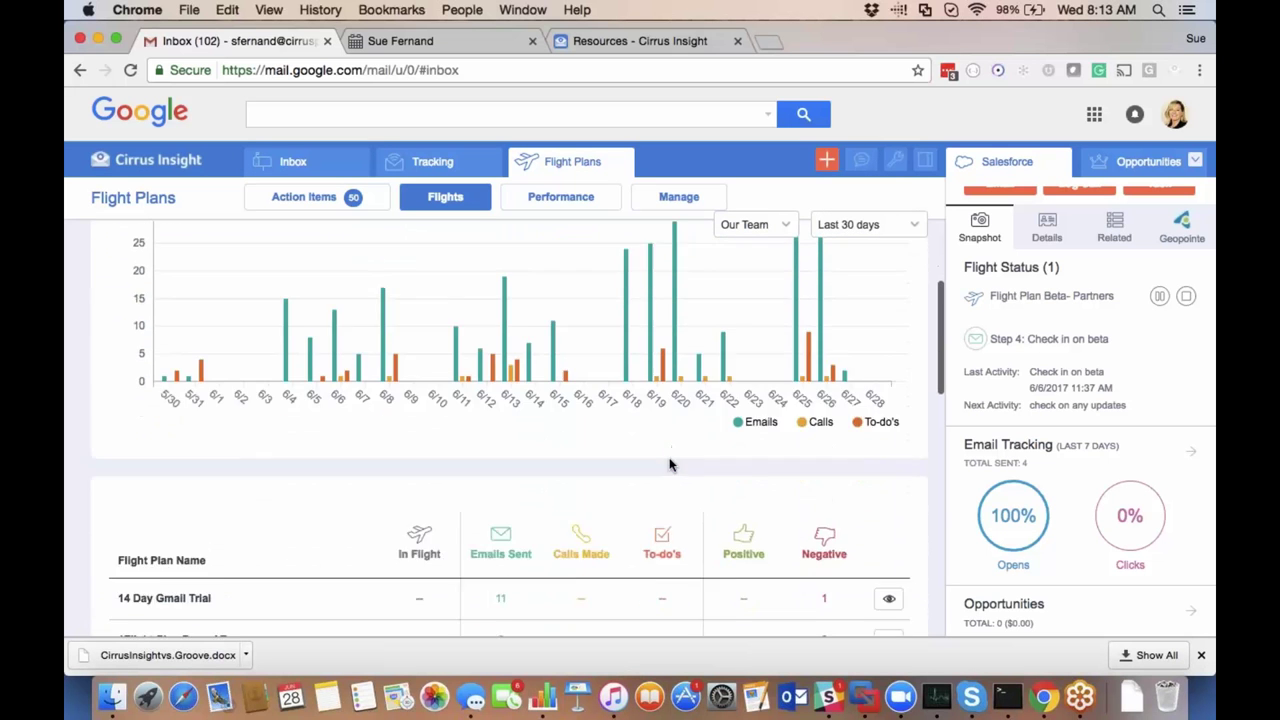
scroll(670, 463, "down", 5)
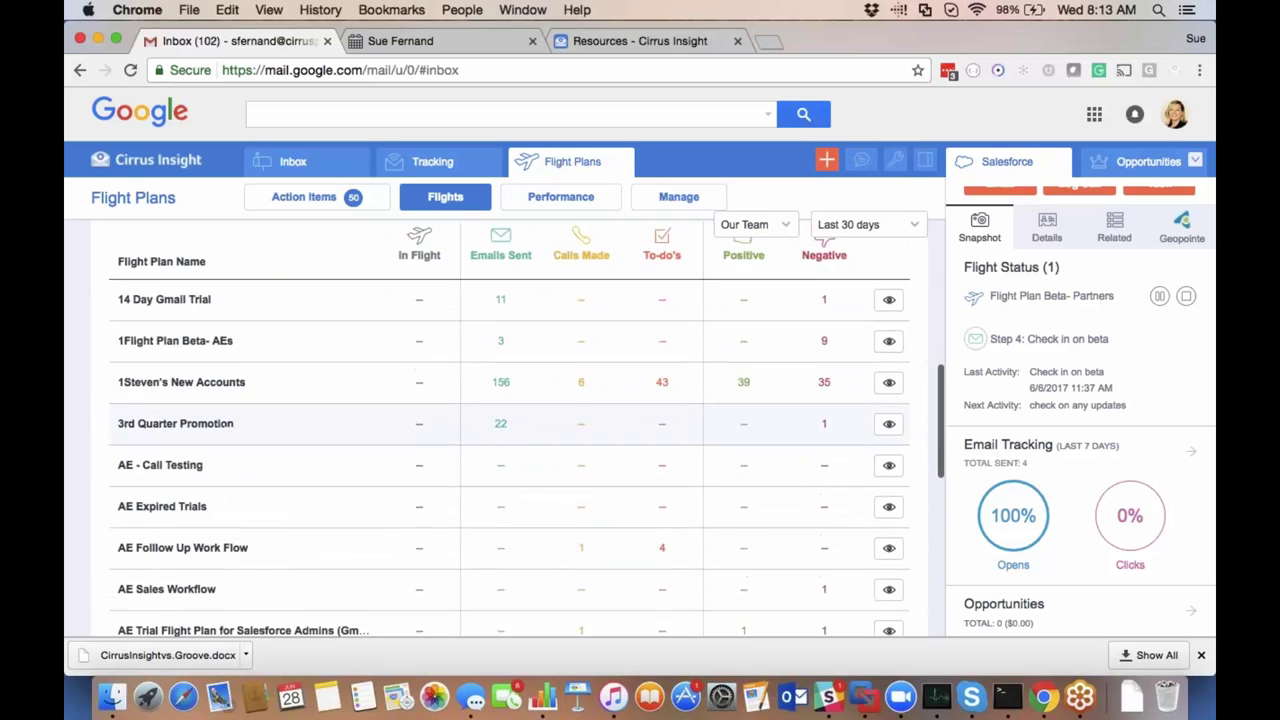
scroll(670, 463, "up", 1)
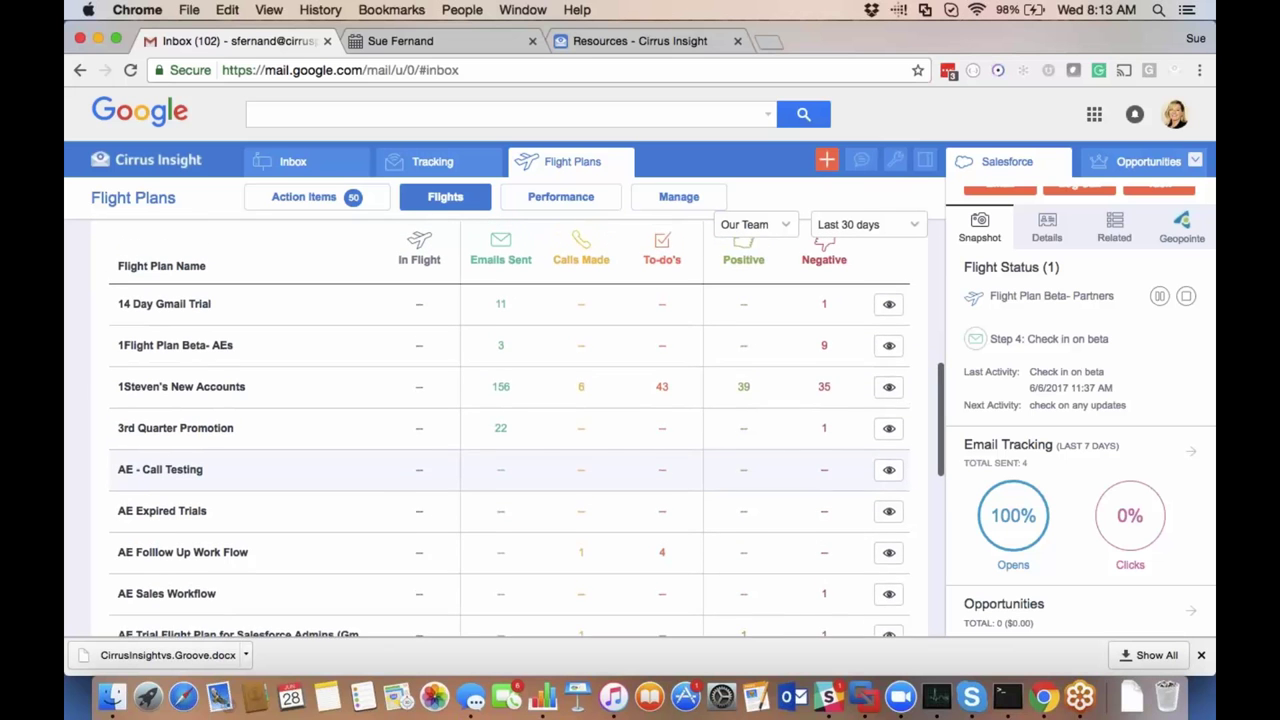
scroll(680, 334, "up", 1)
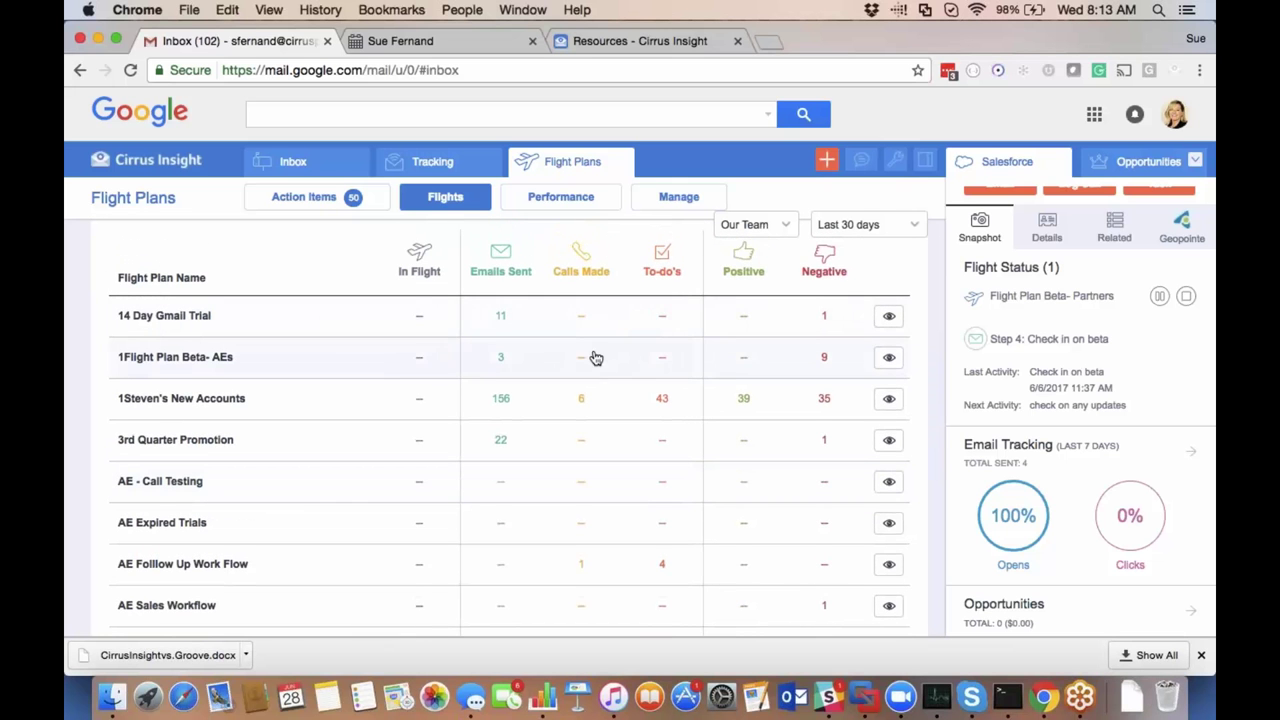
scroll(595, 358, "up", 1)
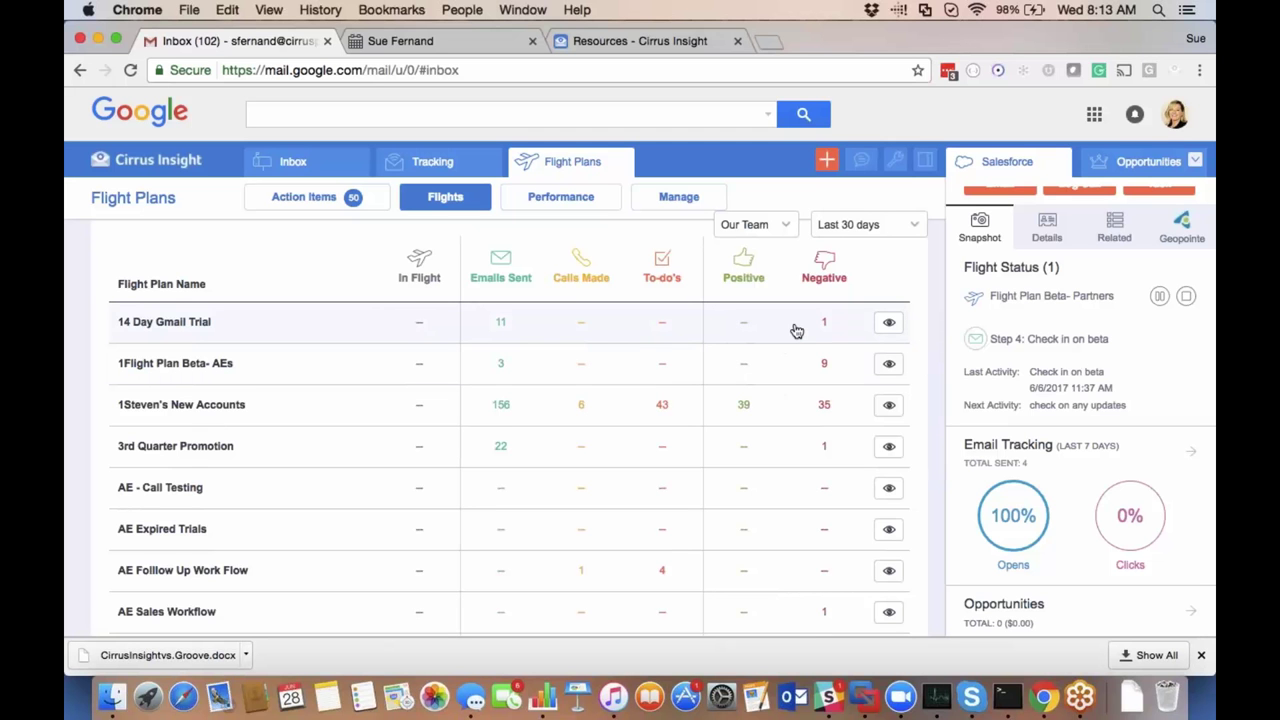
scroll(796, 331, "up", 5)
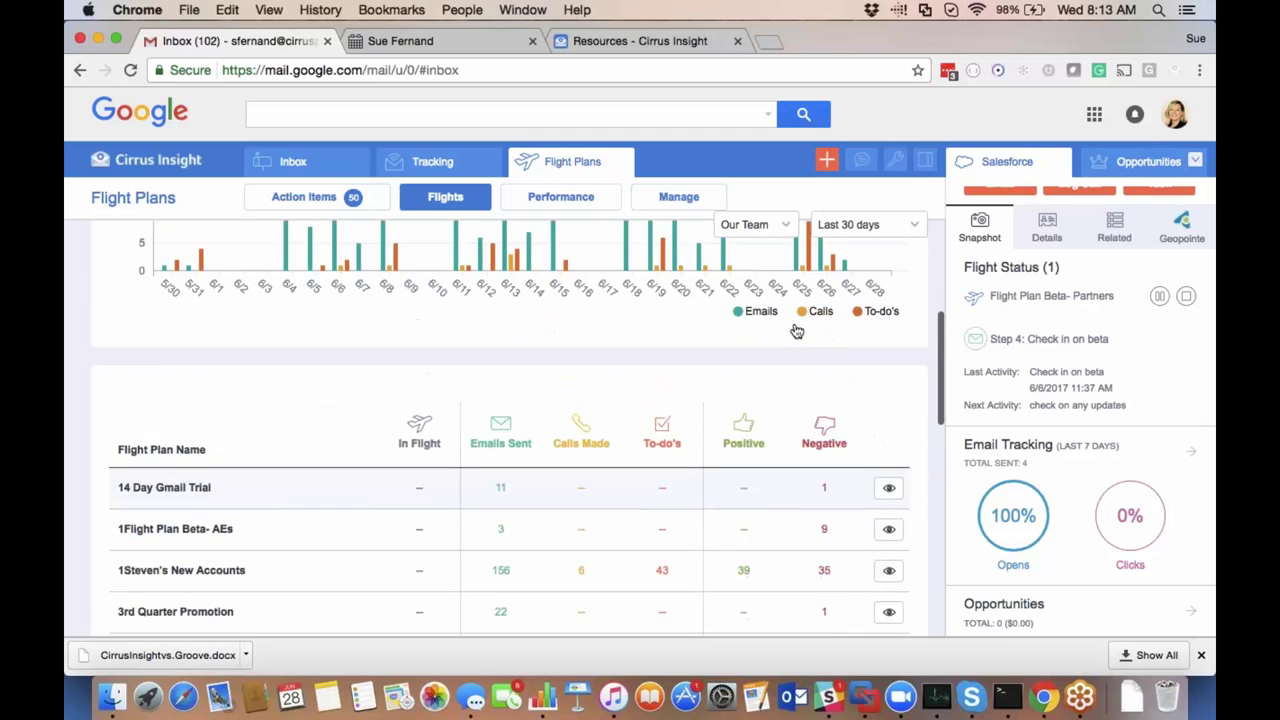
scroll(795, 329, "down", 2)
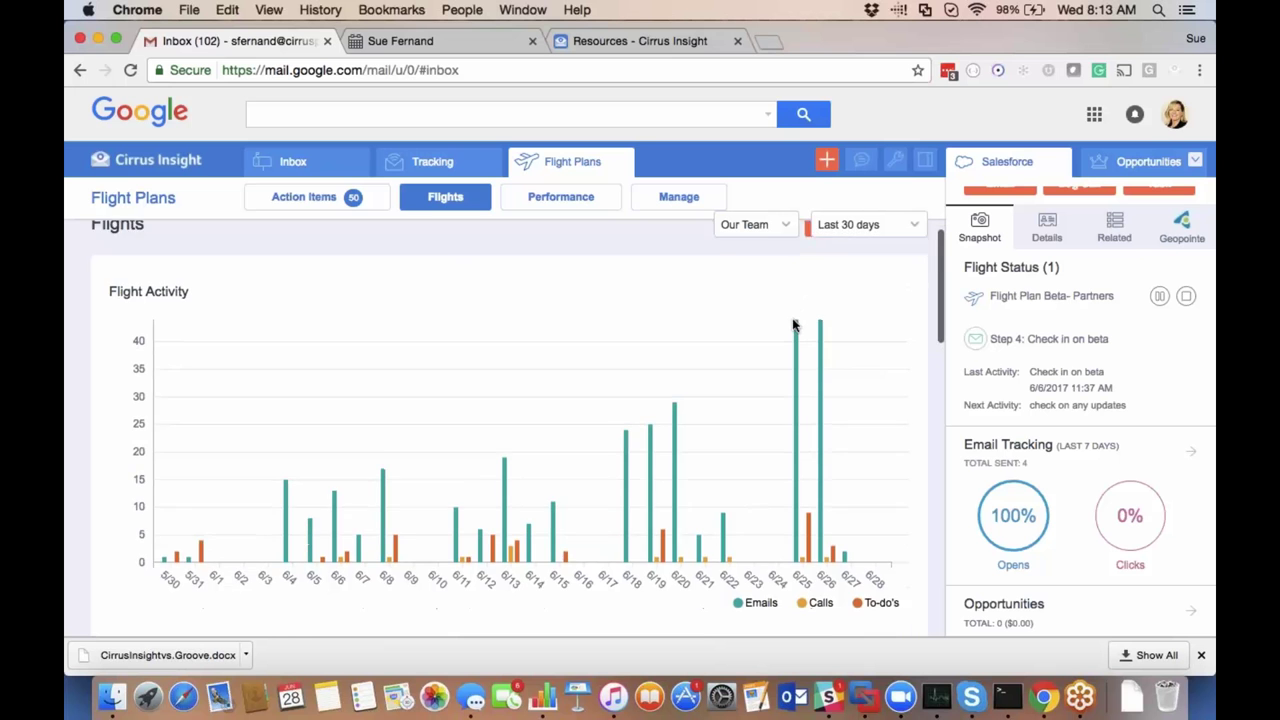
scroll(794, 325, "down", 15)
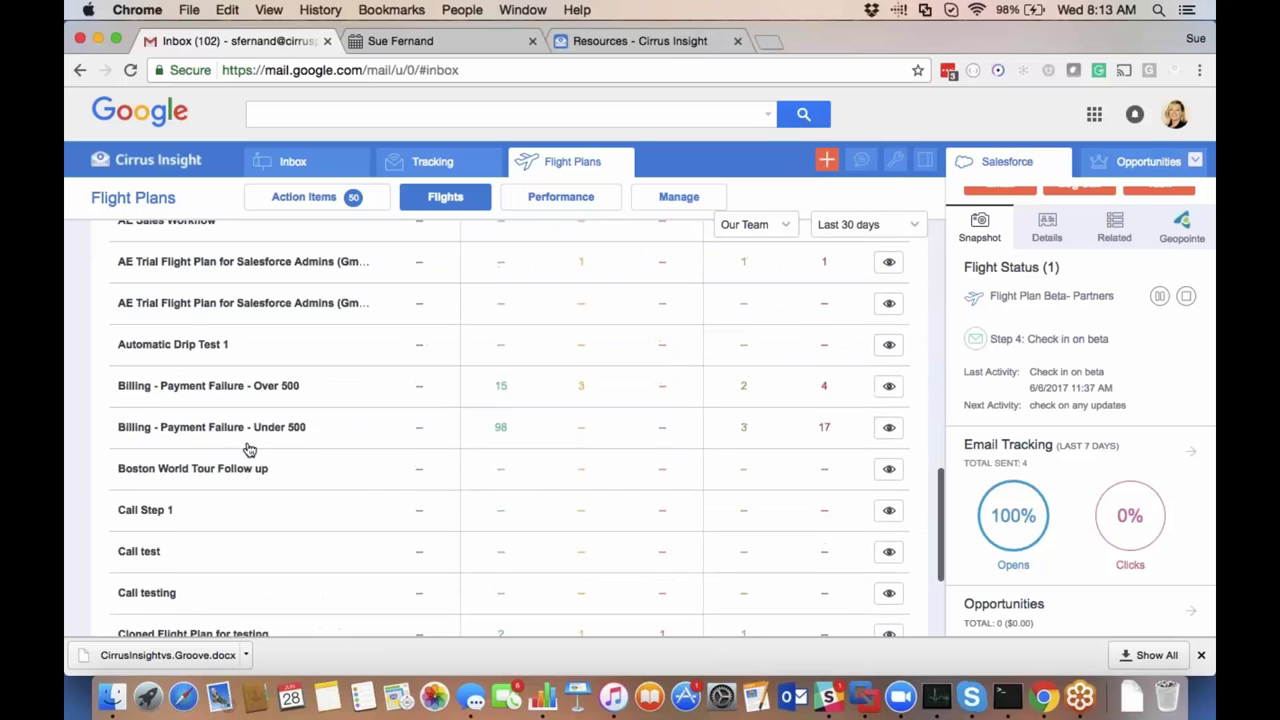
Find the Flight Plan Beta- Partners entry in the team's flights list and open its report.
scroll(250, 449, "down", 1)
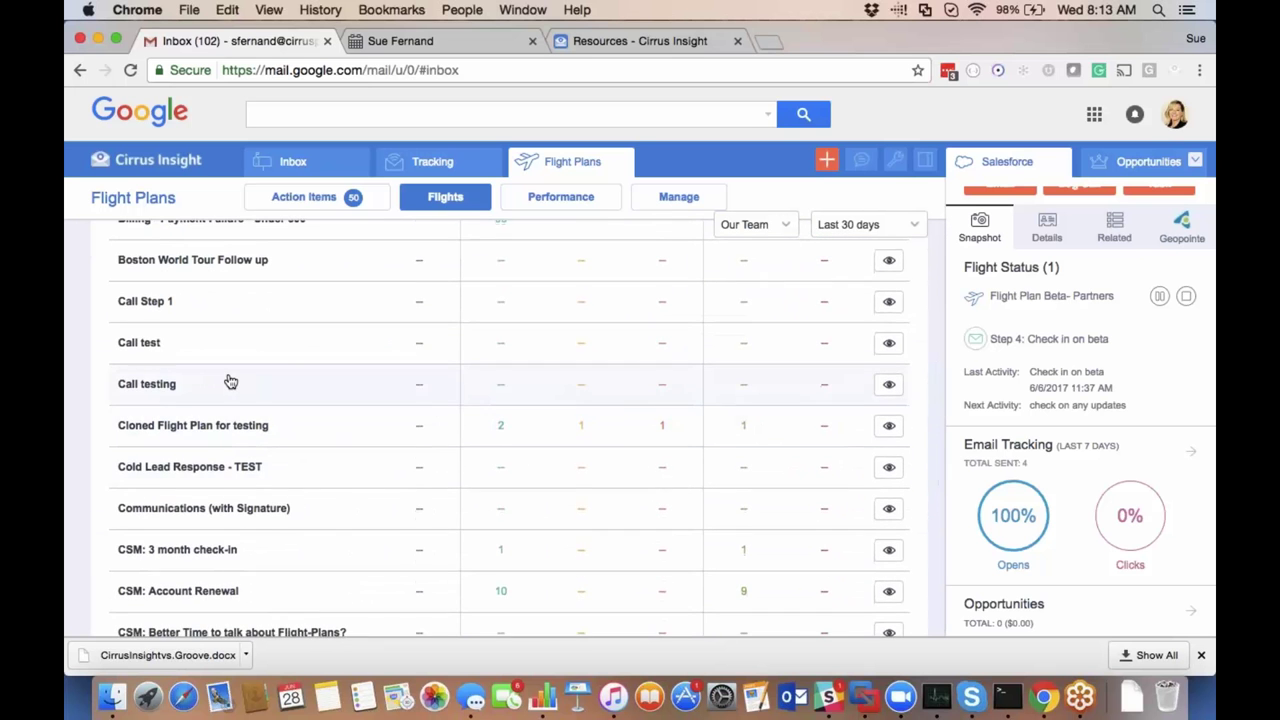
scroll(230, 381, "down", 5)
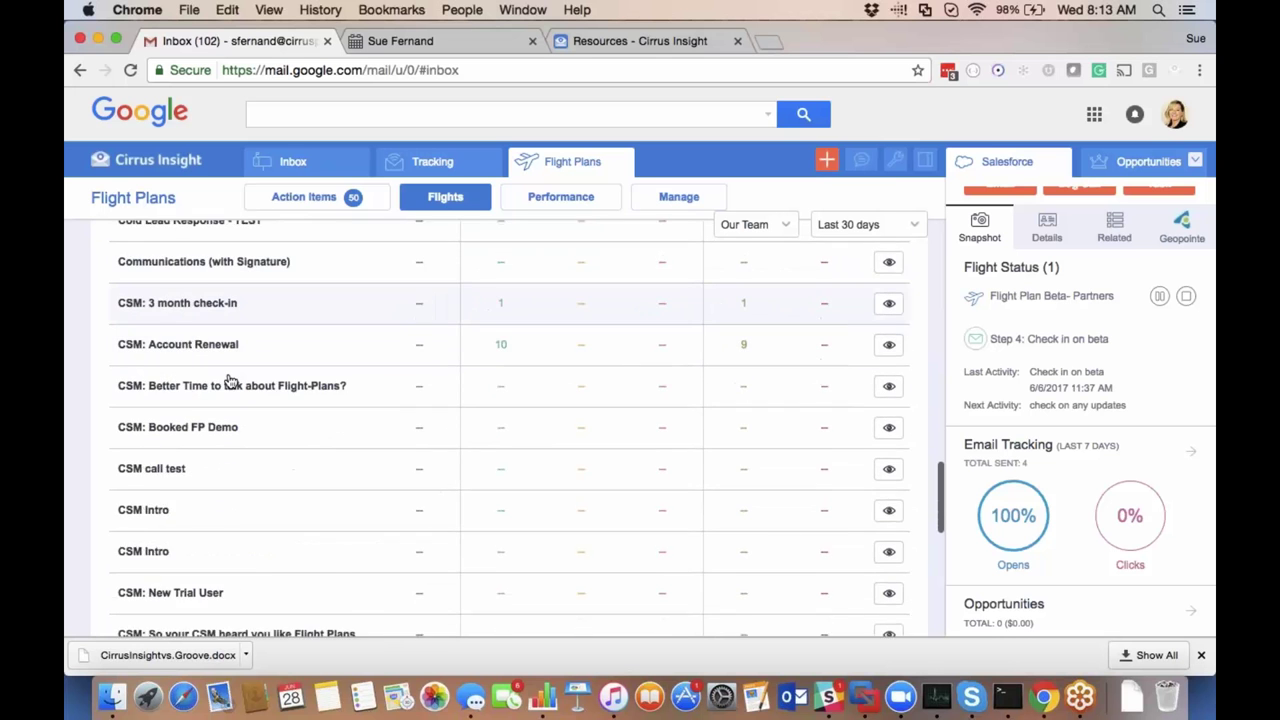
scroll(230, 381, "down", 8)
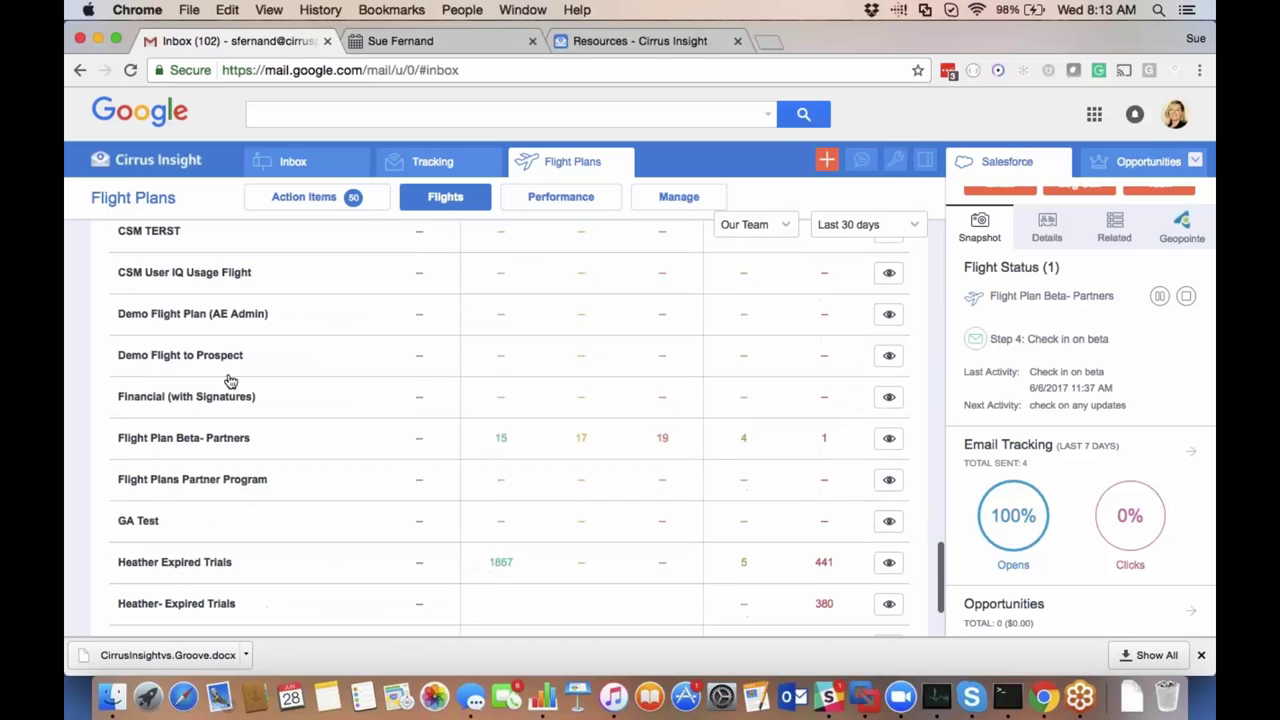
left_click(226, 440)
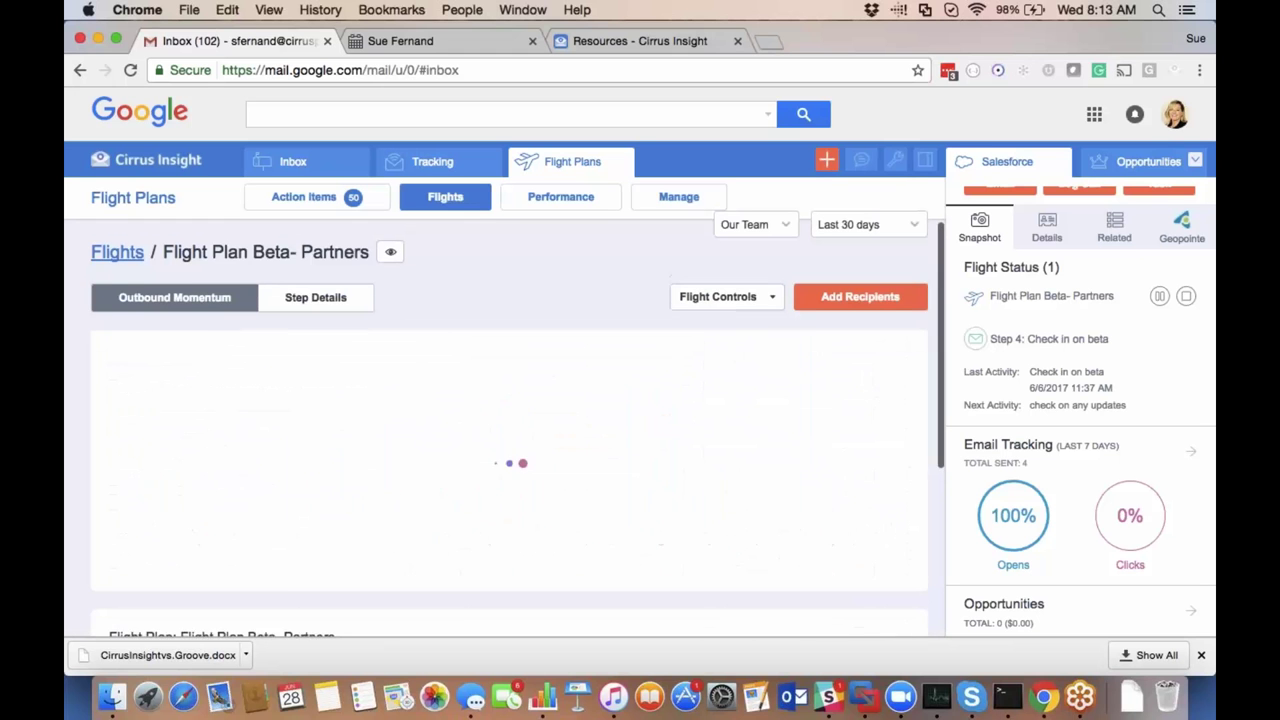
Examine the Flight Plan Beta- Partners activity chart, the email and call statistics, and the status of the people in flight.
scroll(460, 248, "down", 3)
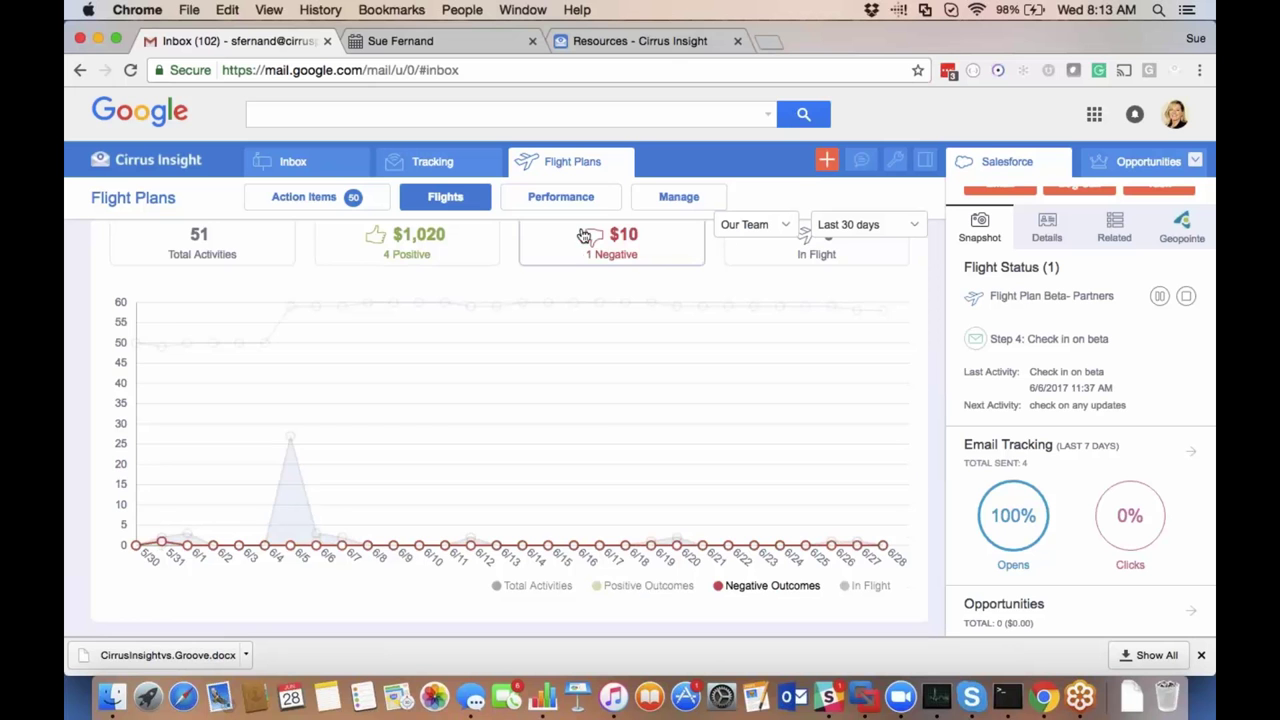
scroll(603, 410, "down", 5)
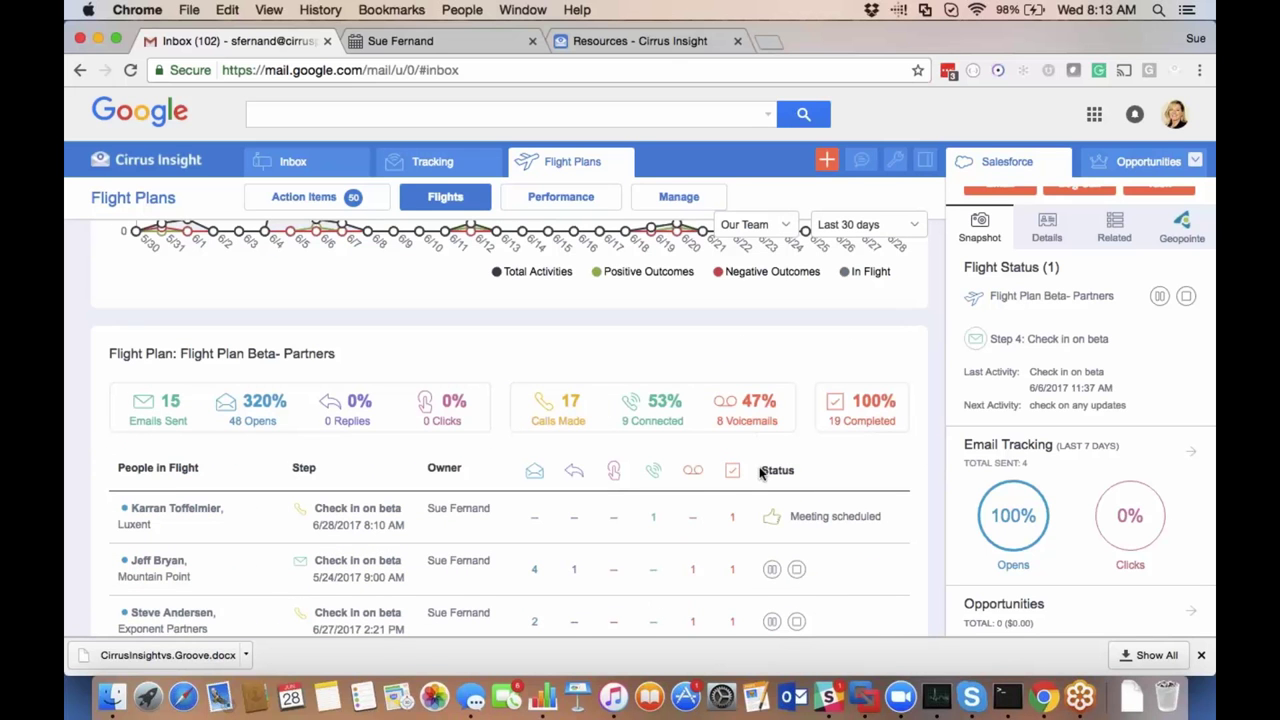
scroll(762, 472, "down", 1)
scroll(762, 472, "down", 1)
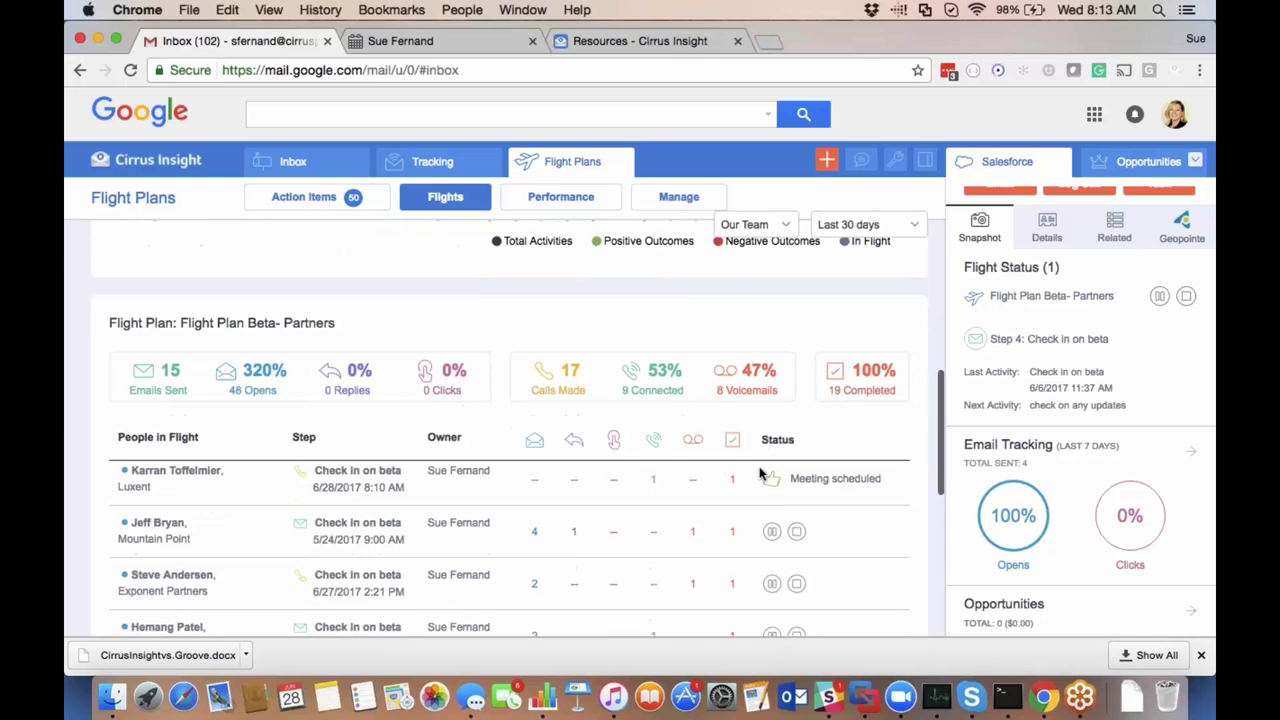
scroll(762, 474, "down", 2)
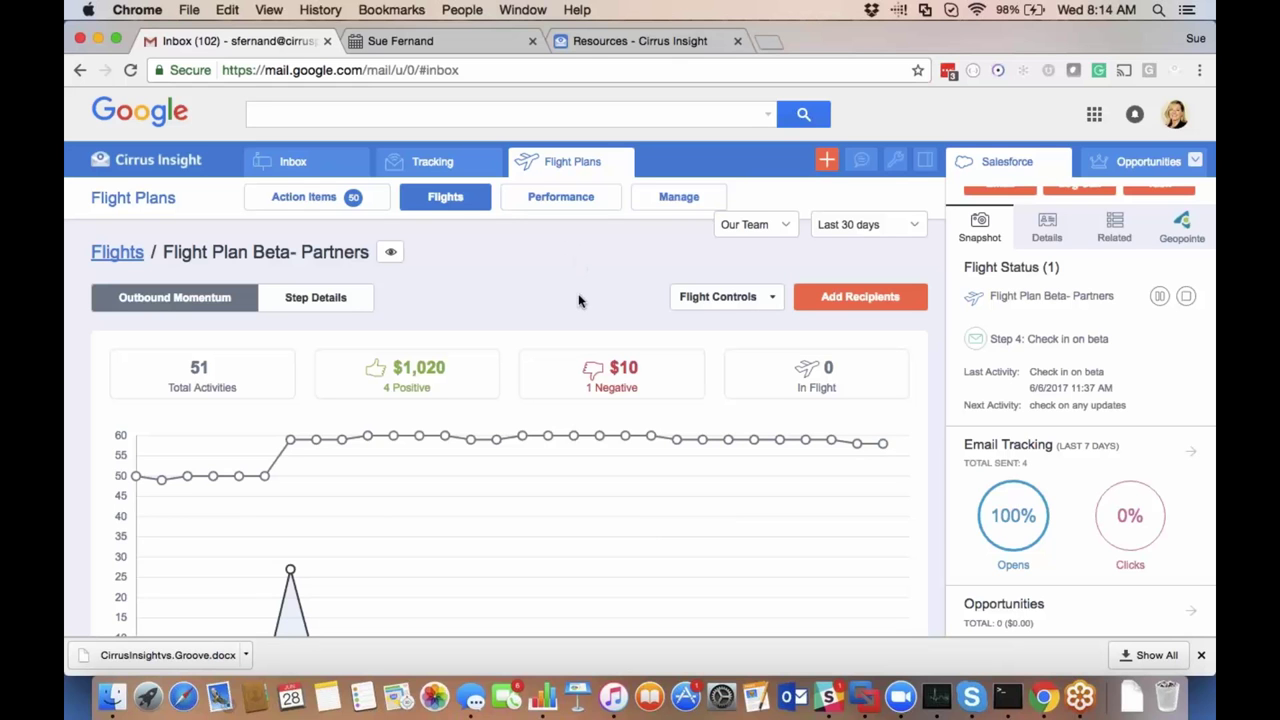
Open the Outcomes list in flight plan management and view the settings of the "Already a Client" outcome.
left_click(684, 198)
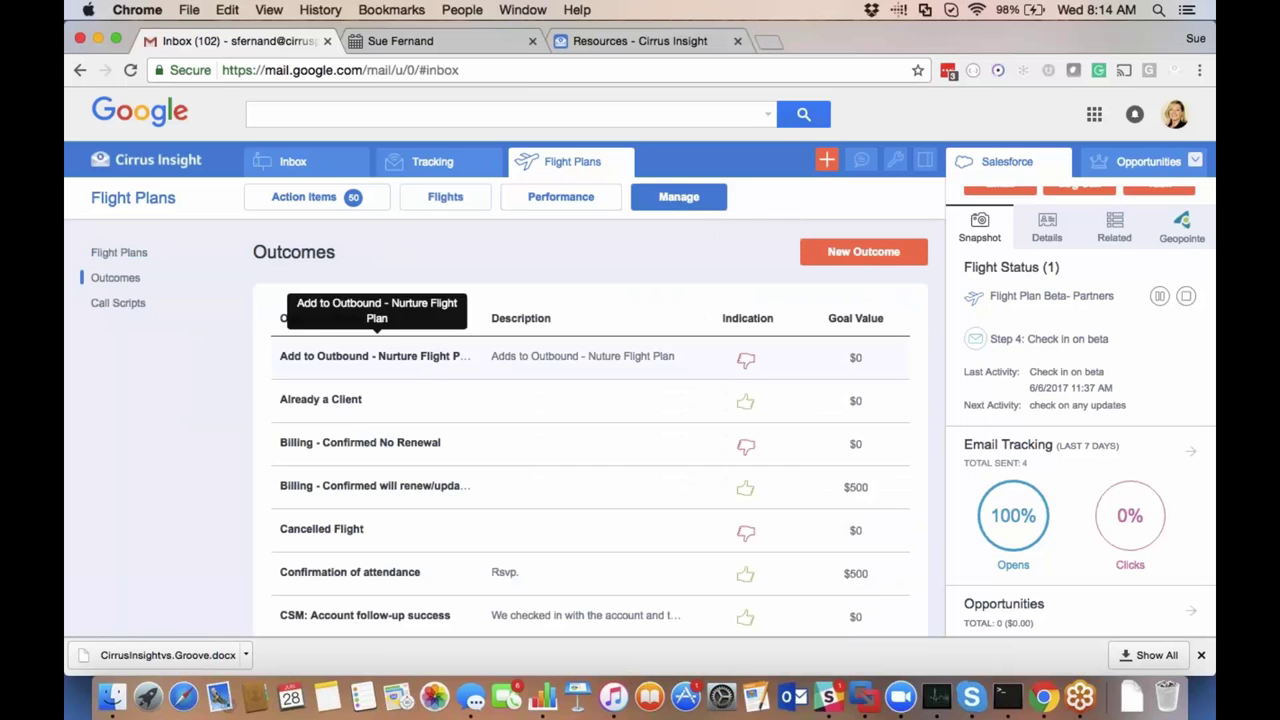
left_click(348, 400)
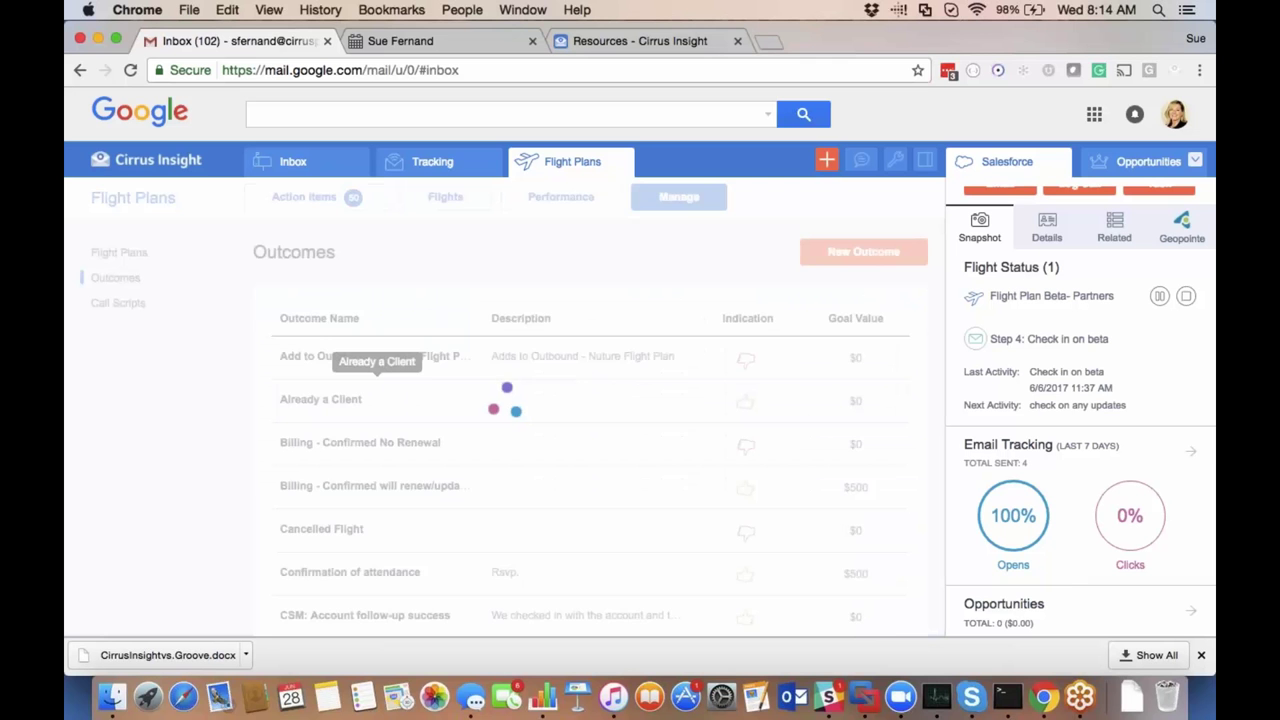
scroll(384, 402, "down", 1)
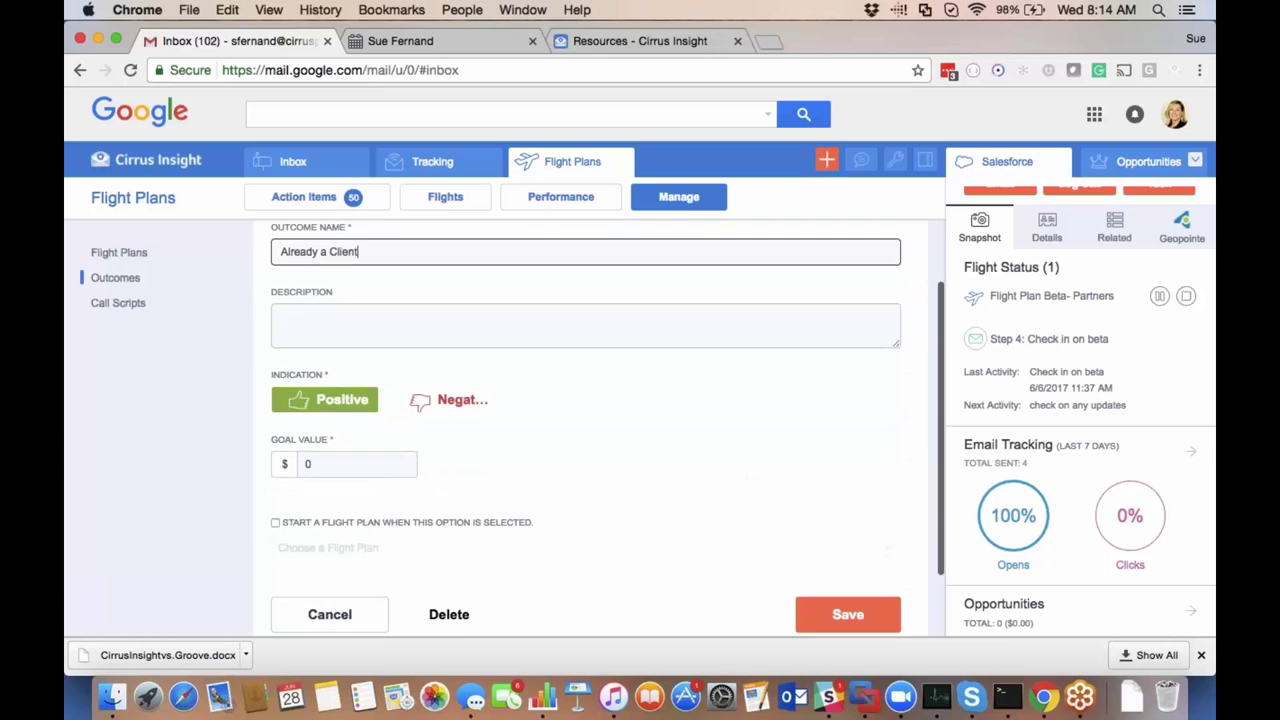
scroll(384, 402, "down", 1)
scroll(384, 402, "up", 2)
View the "14 Day Gmail Trial" flight plan's setup among the managed flight plans and return to the inbox.
left_click(101, 258)
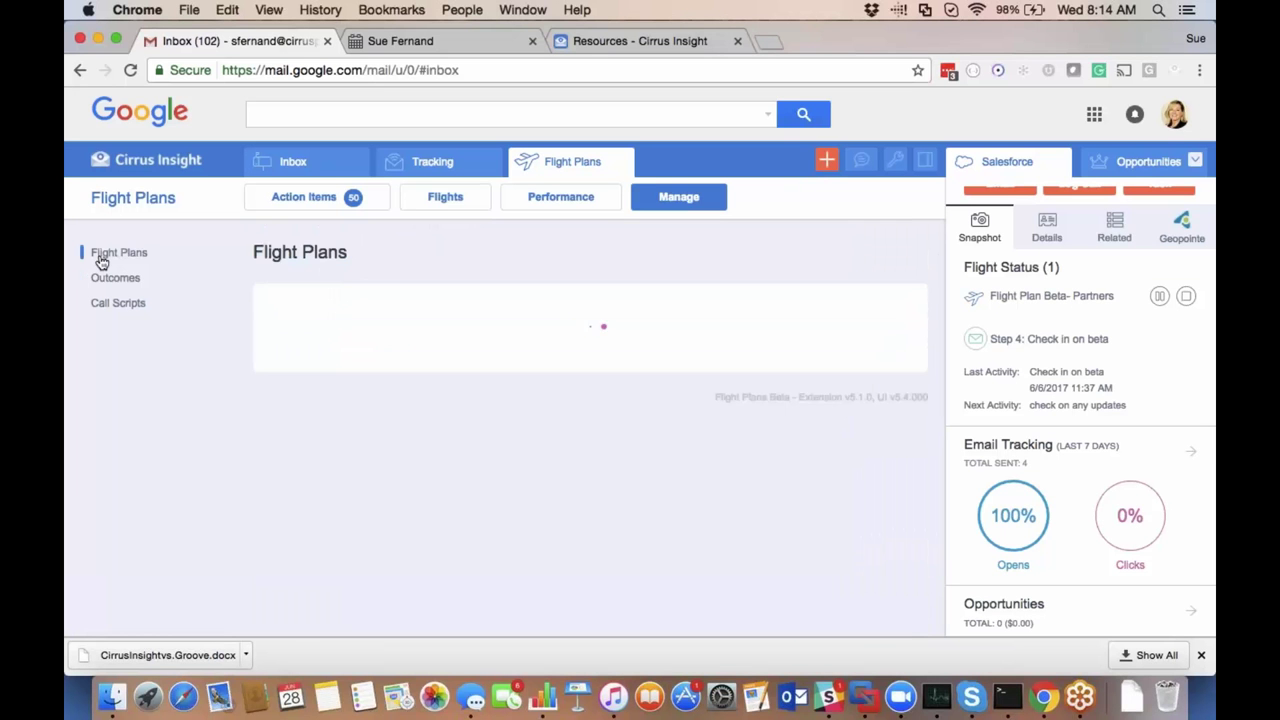
left_click(340, 356)
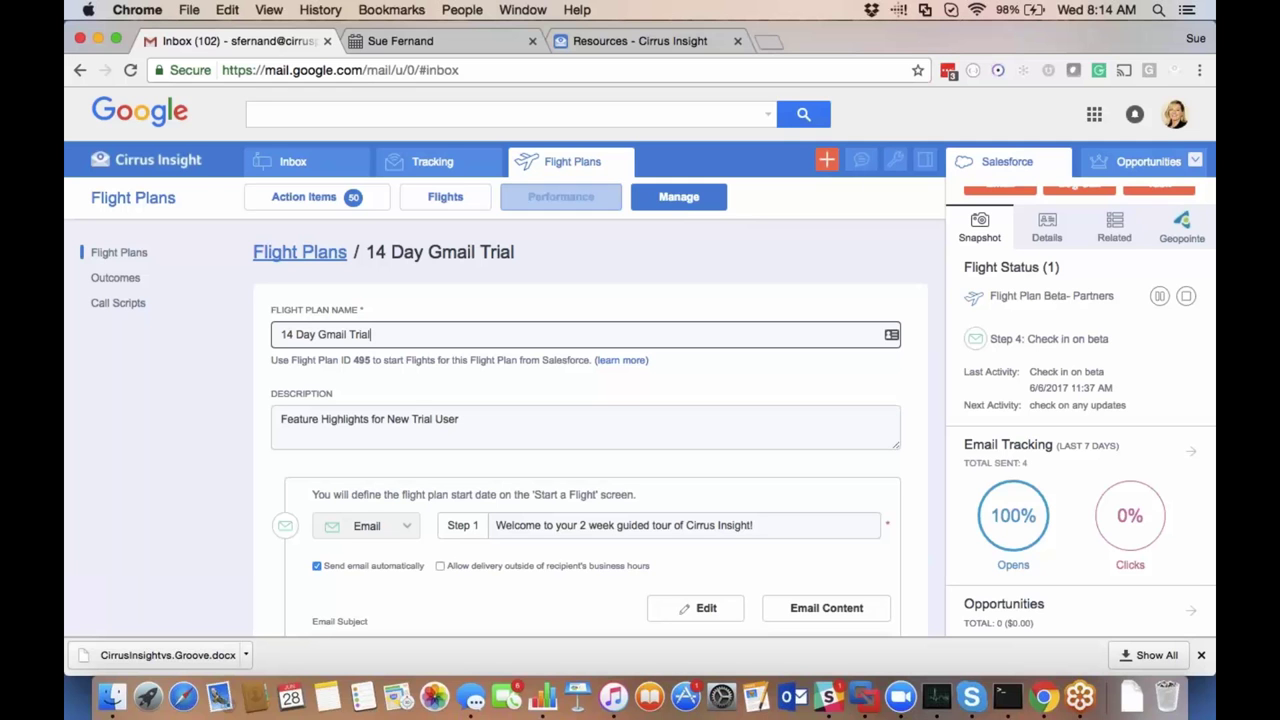
left_click(445, 196)
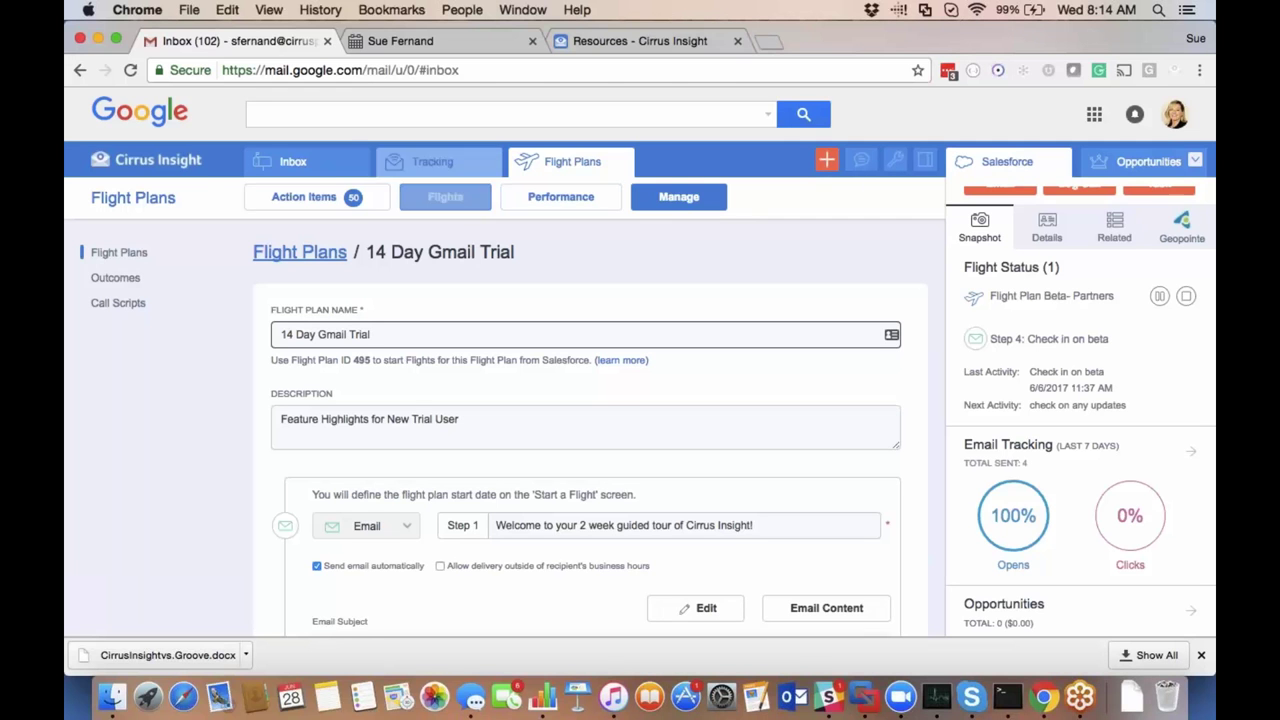
left_click(294, 162)
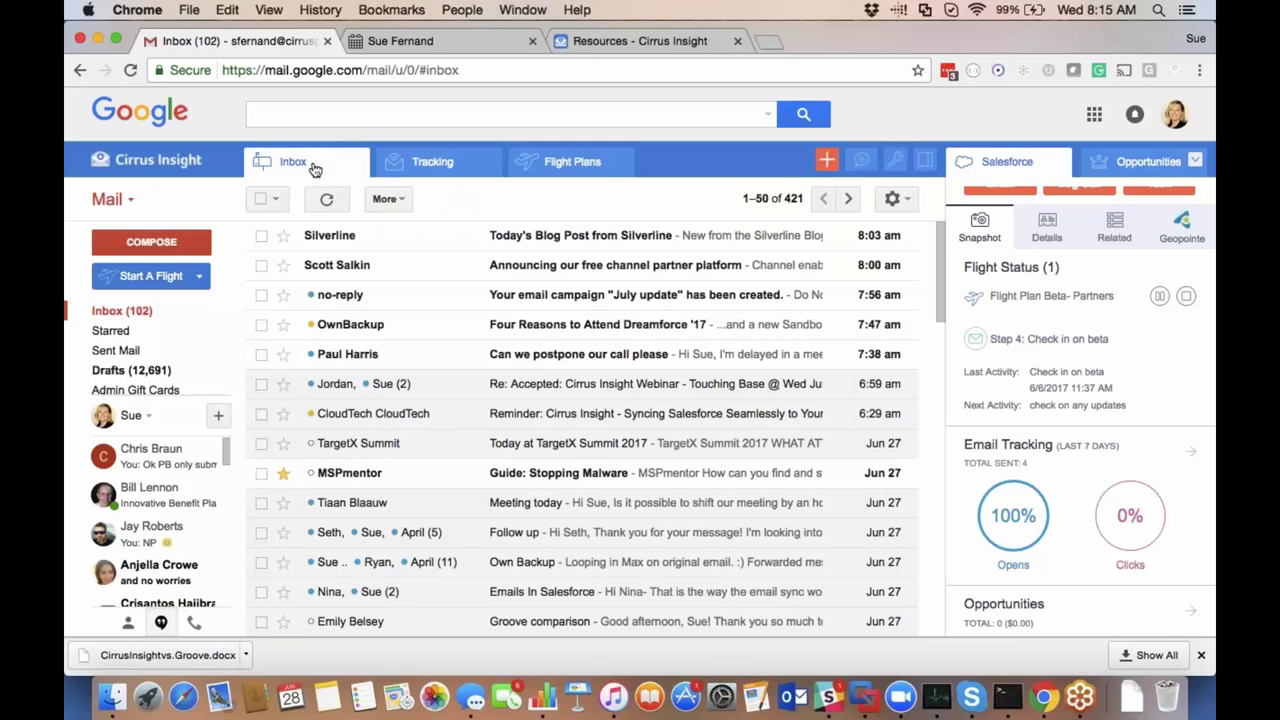
Switch to the Cirrus Insight Resources page, open Case Studies and look through the customer case studies.
left_click(597, 43)
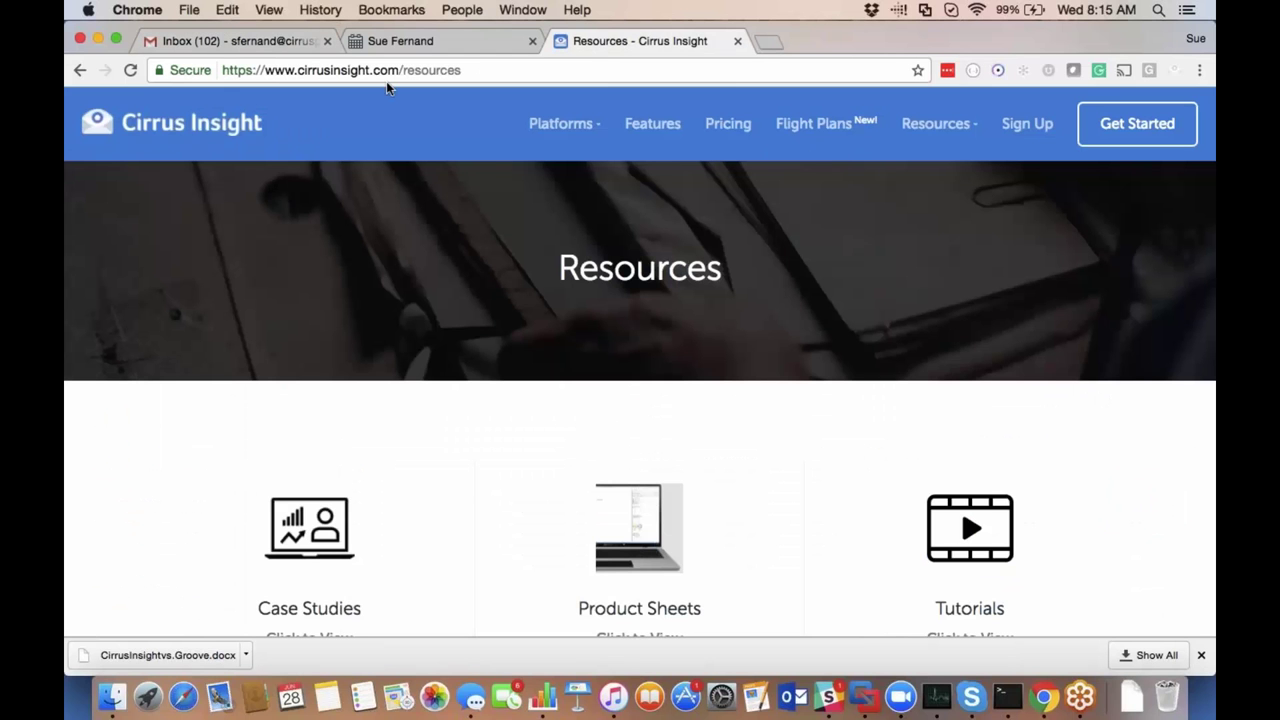
scroll(466, 198, "down", 1)
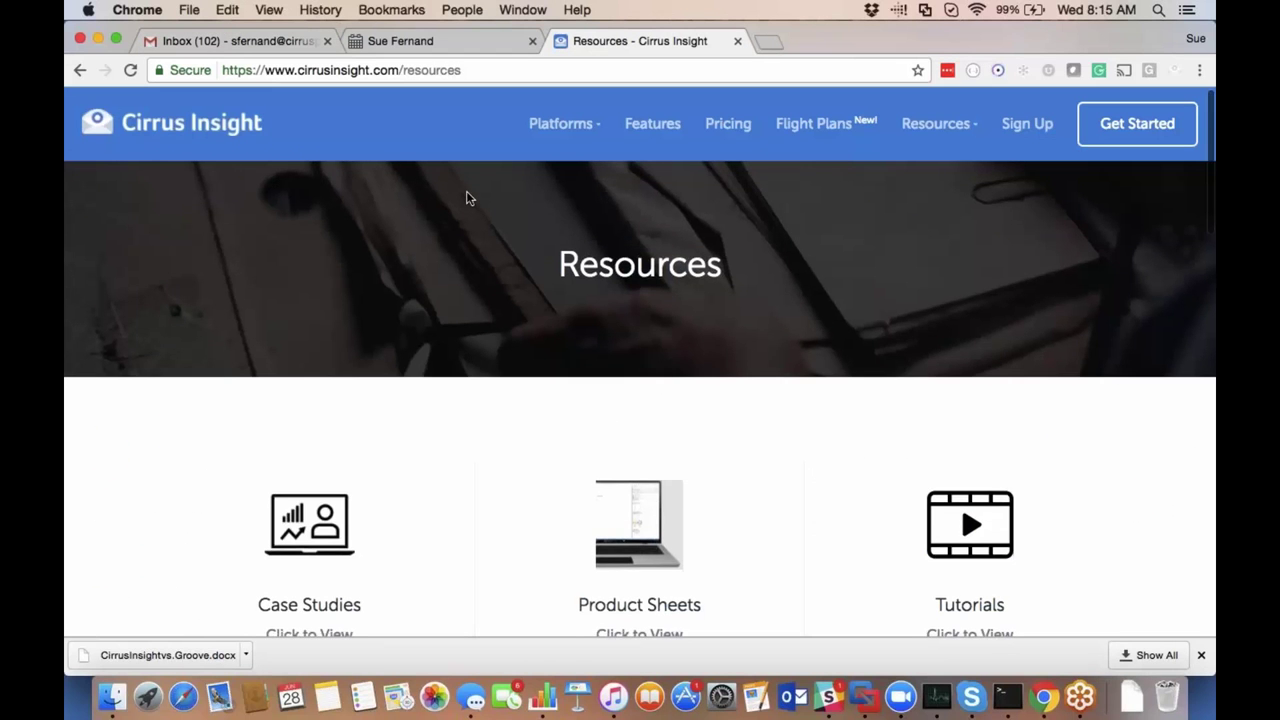
scroll(466, 198, "down", 2)
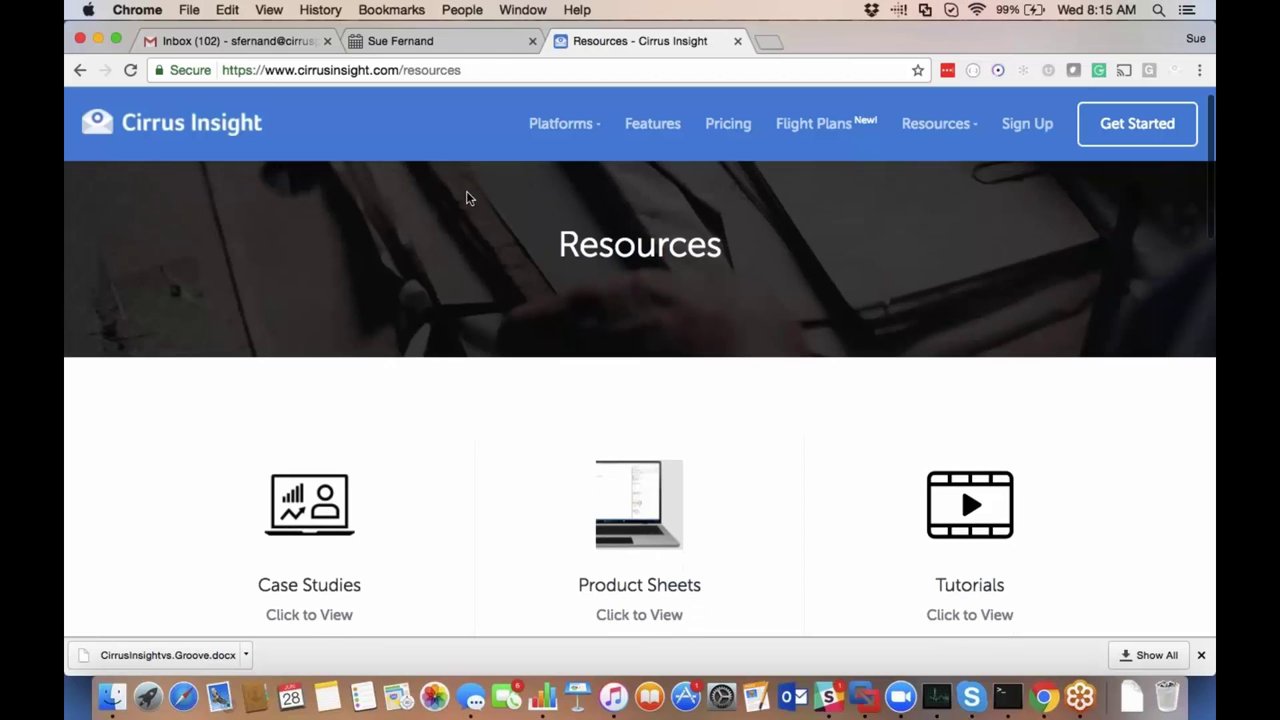
scroll(466, 198, "down", 2)
scroll(466, 198, "down", 5)
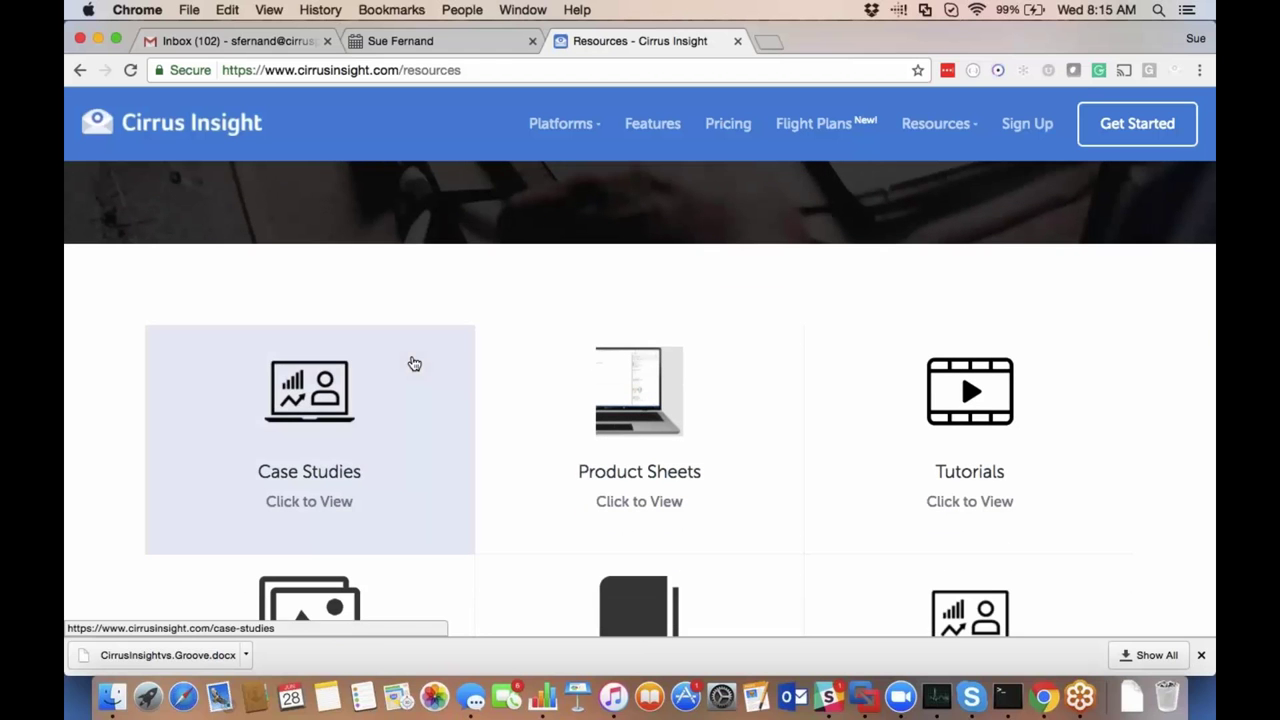
left_click(414, 364)
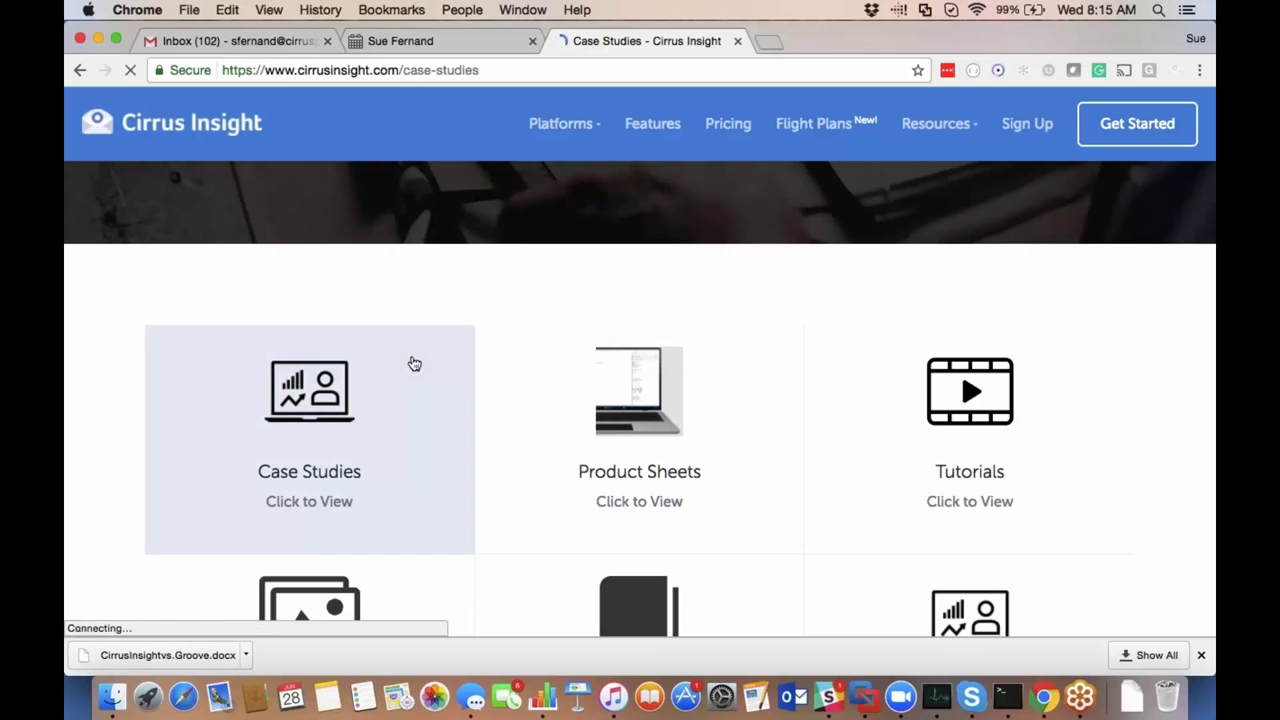
scroll(414, 364, "down", 5)
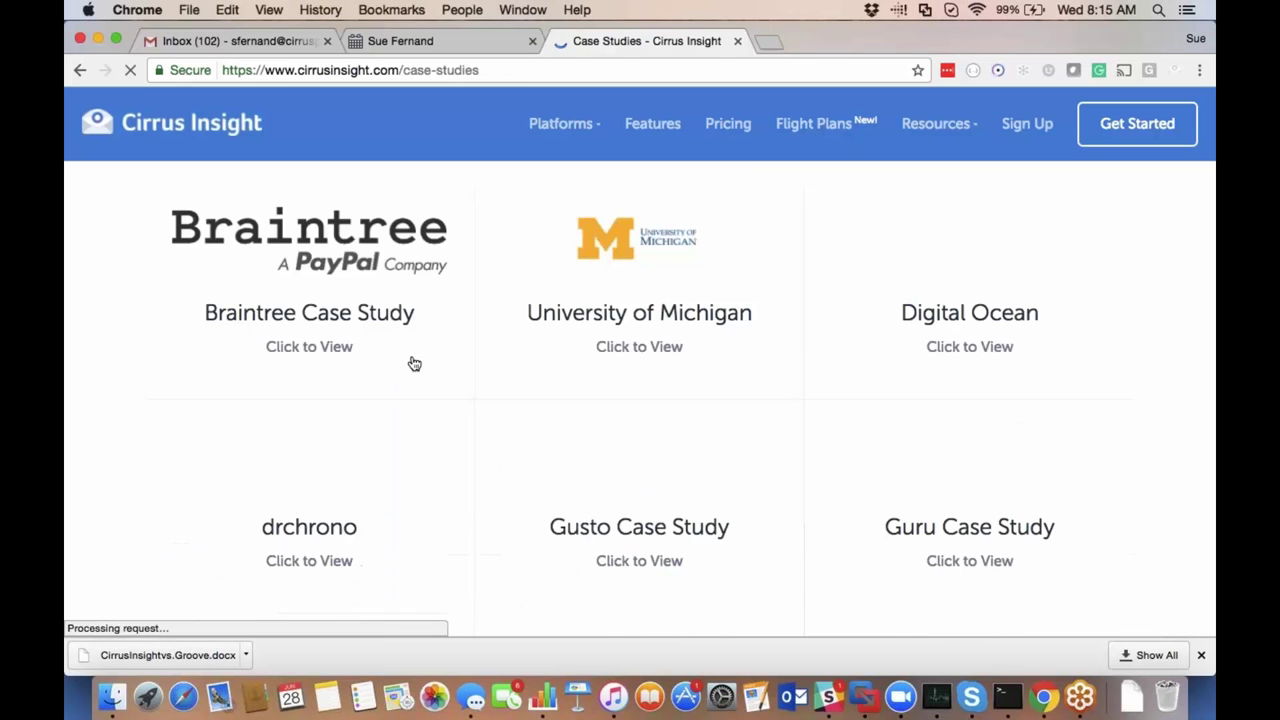
scroll(414, 364, "down", 2)
scroll(414, 364, "up", 6)
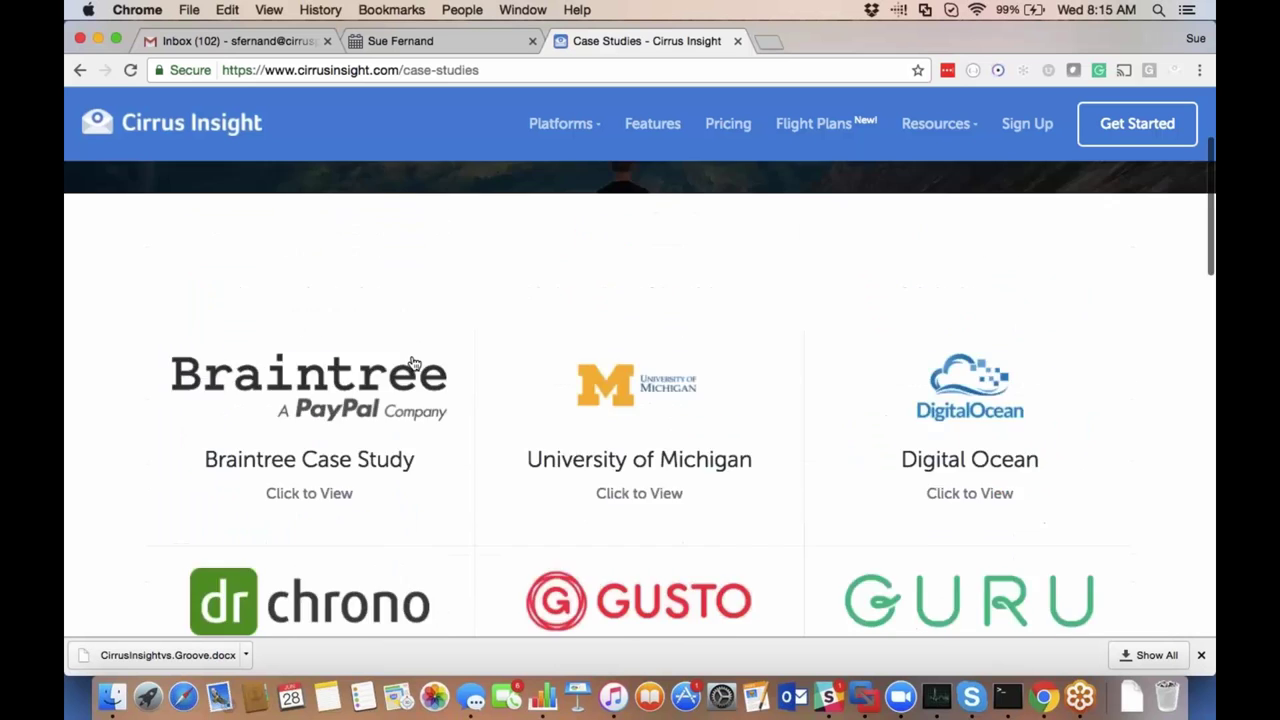
Look through the remaining Resources categories down to User Manuals, Slide Decks and Podcast, and switch back to the Gmail inbox.
left_click(80, 70)
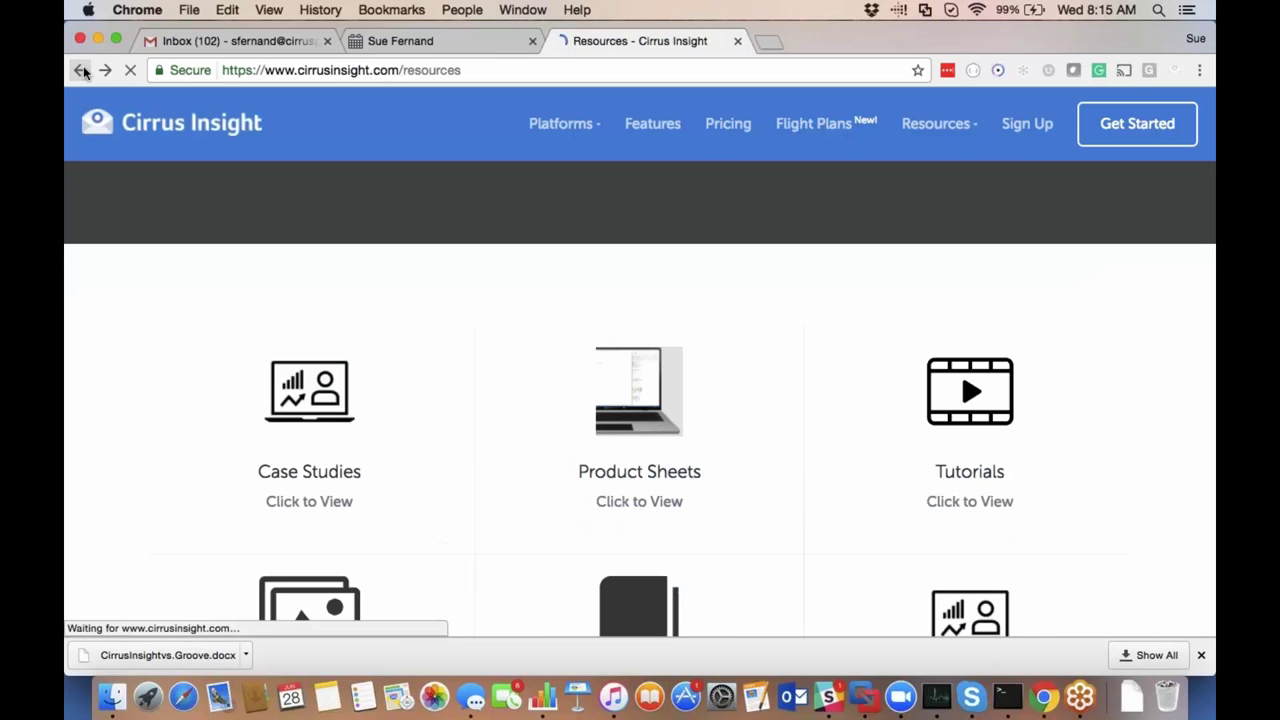
scroll(417, 449, "down", 5)
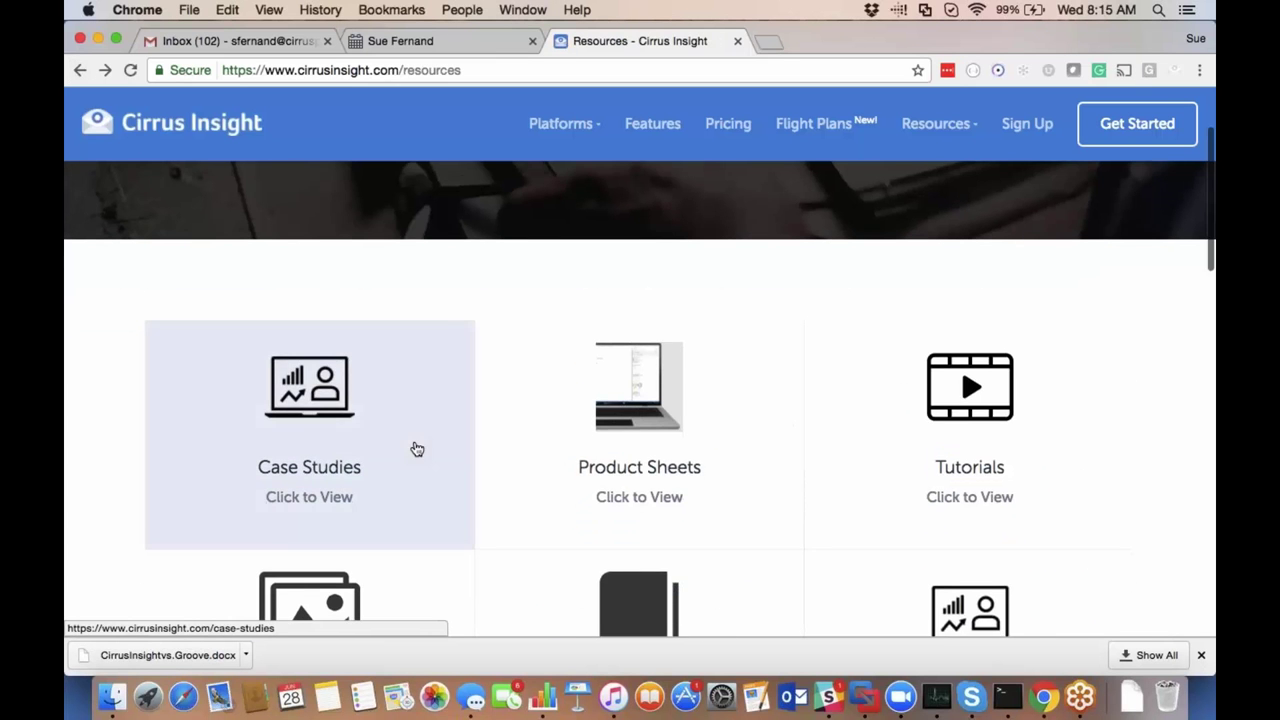
scroll(756, 544, "down", 4)
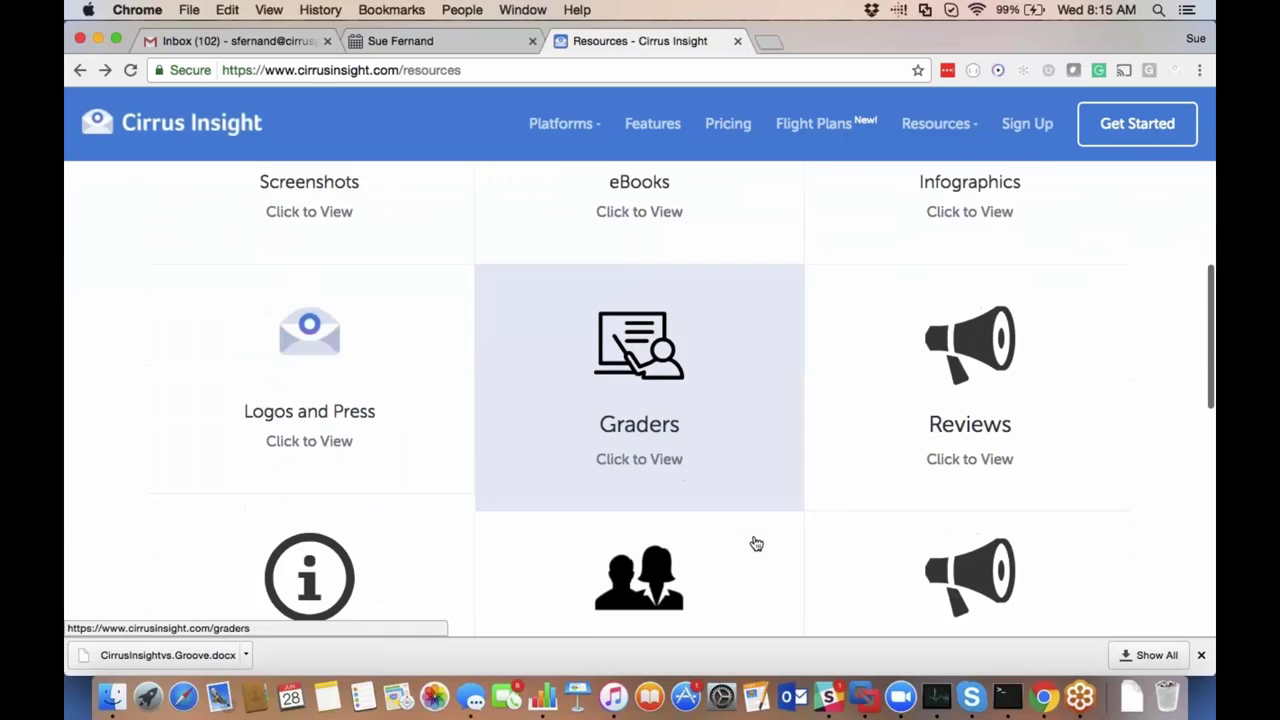
scroll(756, 544, "down", 1)
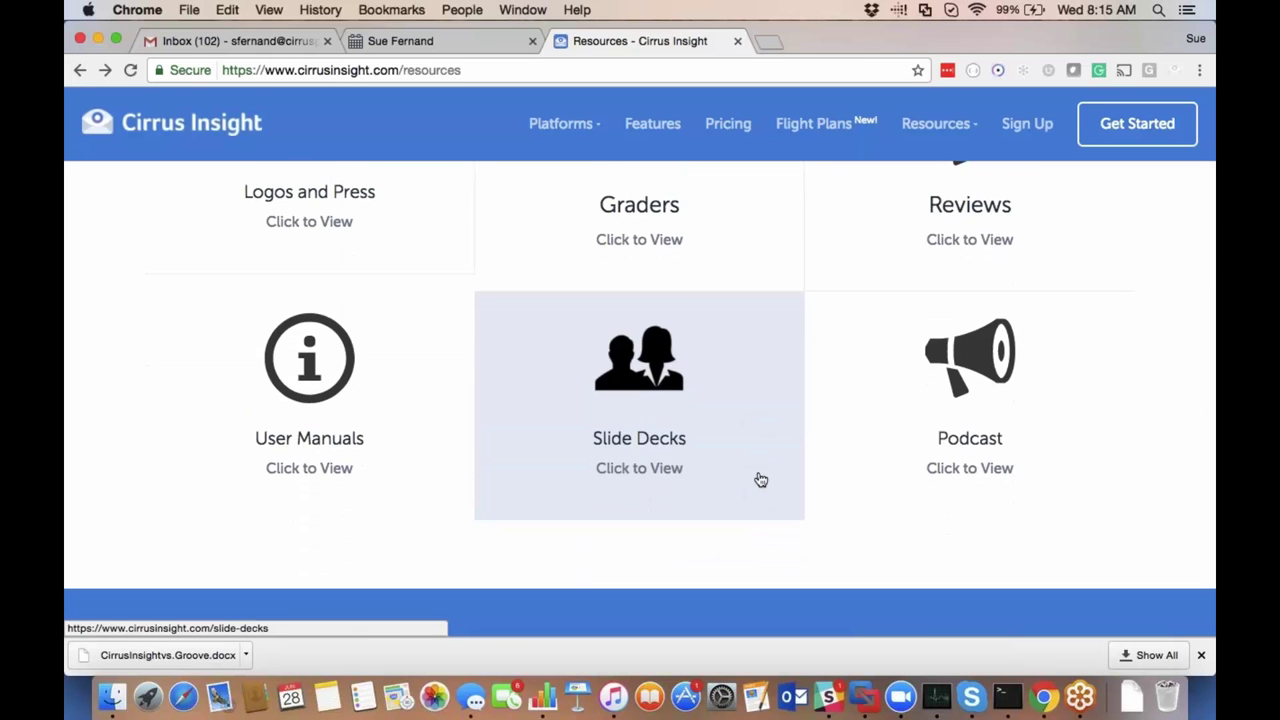
scroll(760, 480, "up", 1)
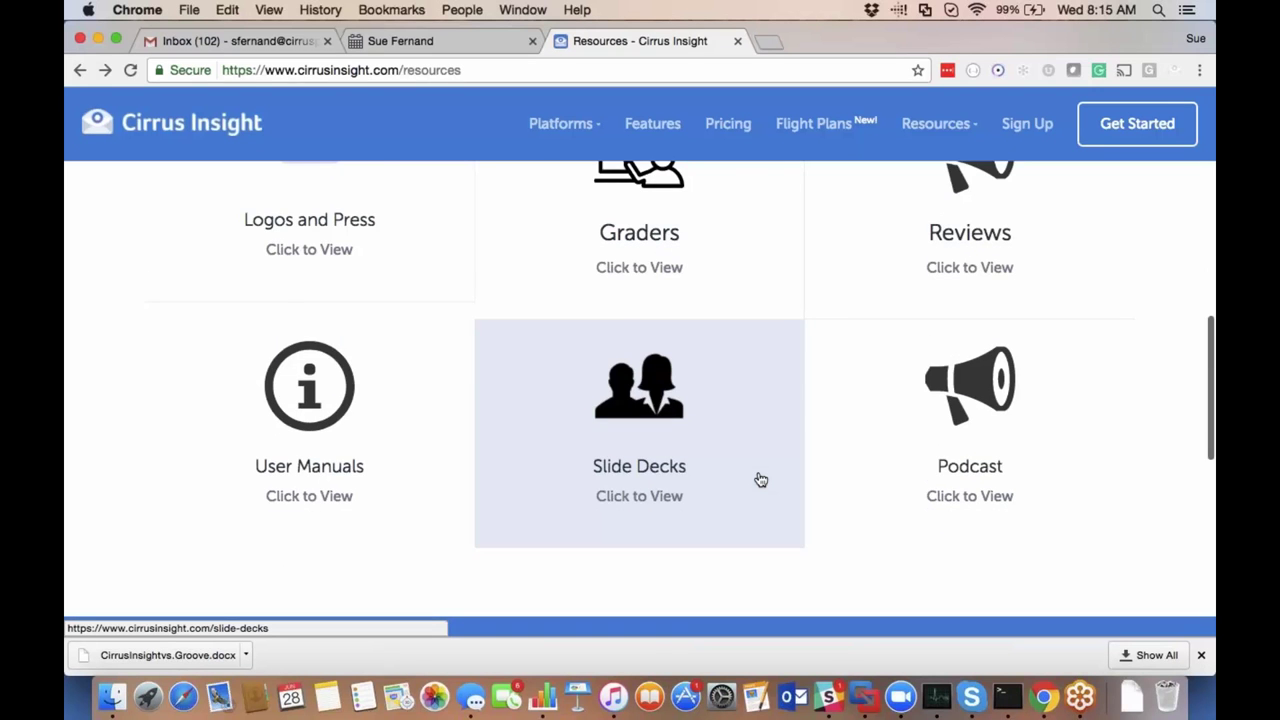
scroll(760, 480, "up", 10)
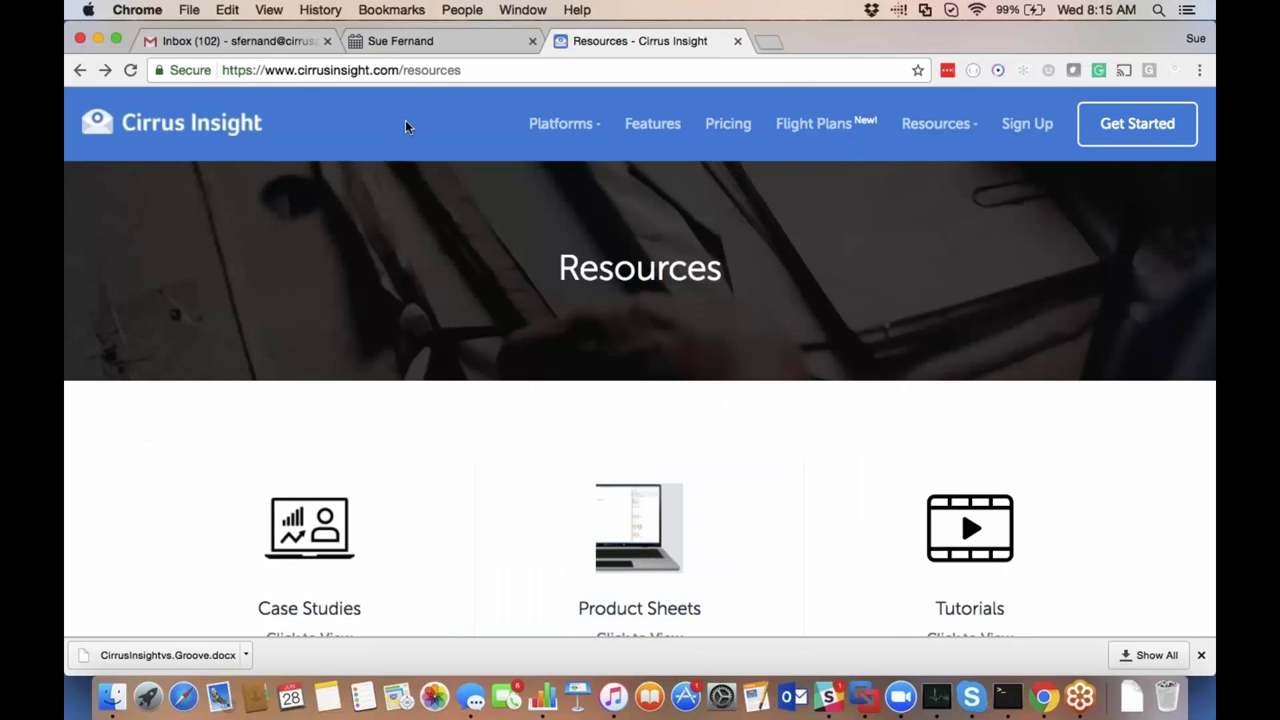
left_click(259, 44)
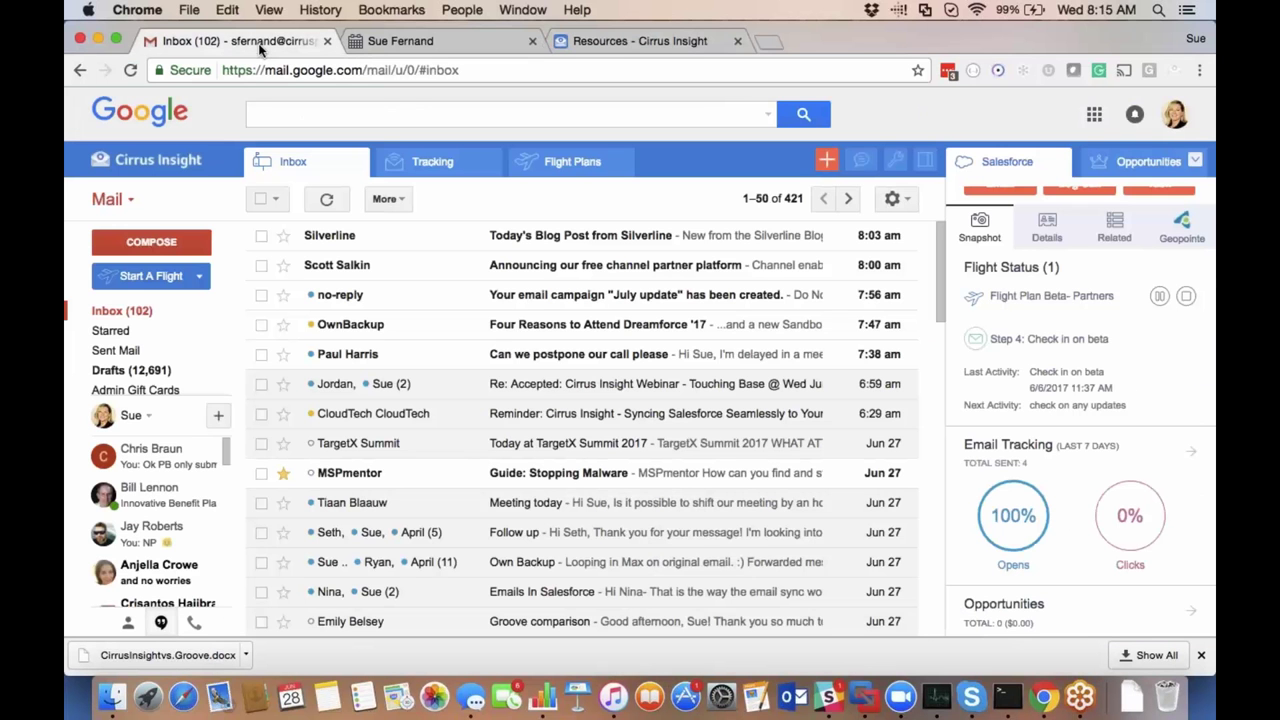